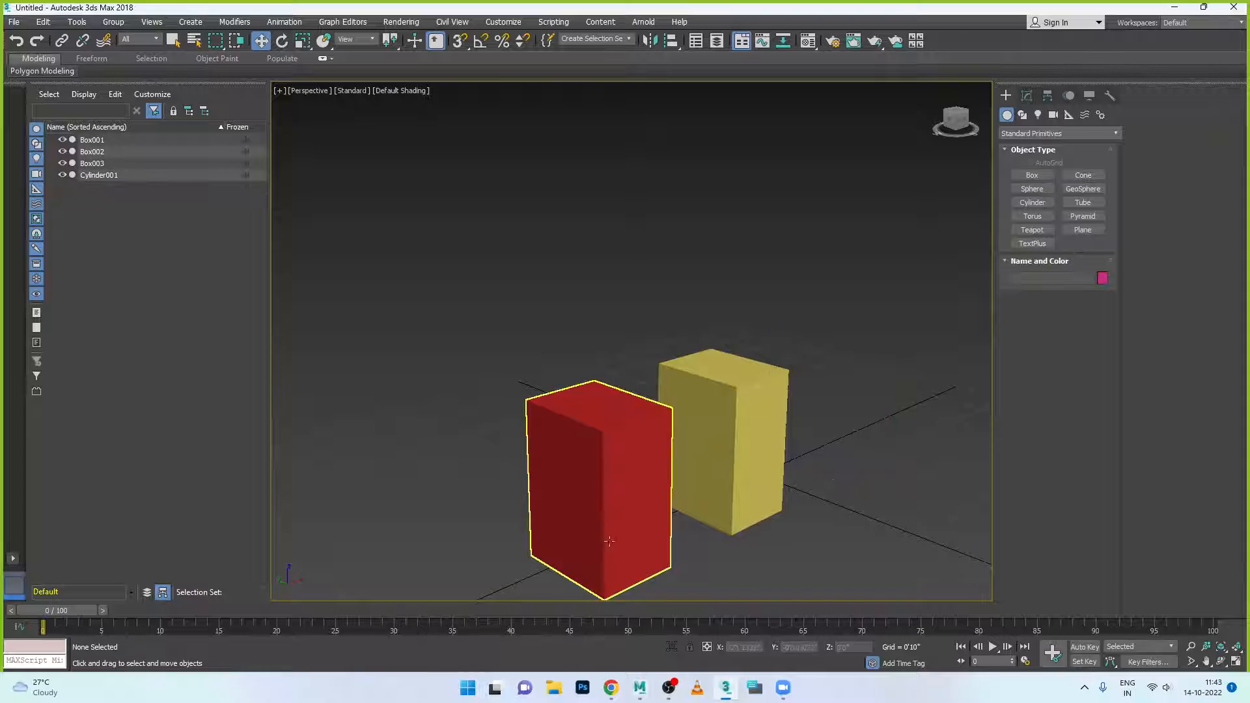
# Clone the front red box along the X axis as one Instance, placed beyond the yellow box at about X 2'0.5".
pyautogui.click(631, 509)
pyautogui.keyDown('shift'); pyautogui.moveTo(637, 546); pyautogui.dragTo(862, 441); pyautogui.keyUp('shift')
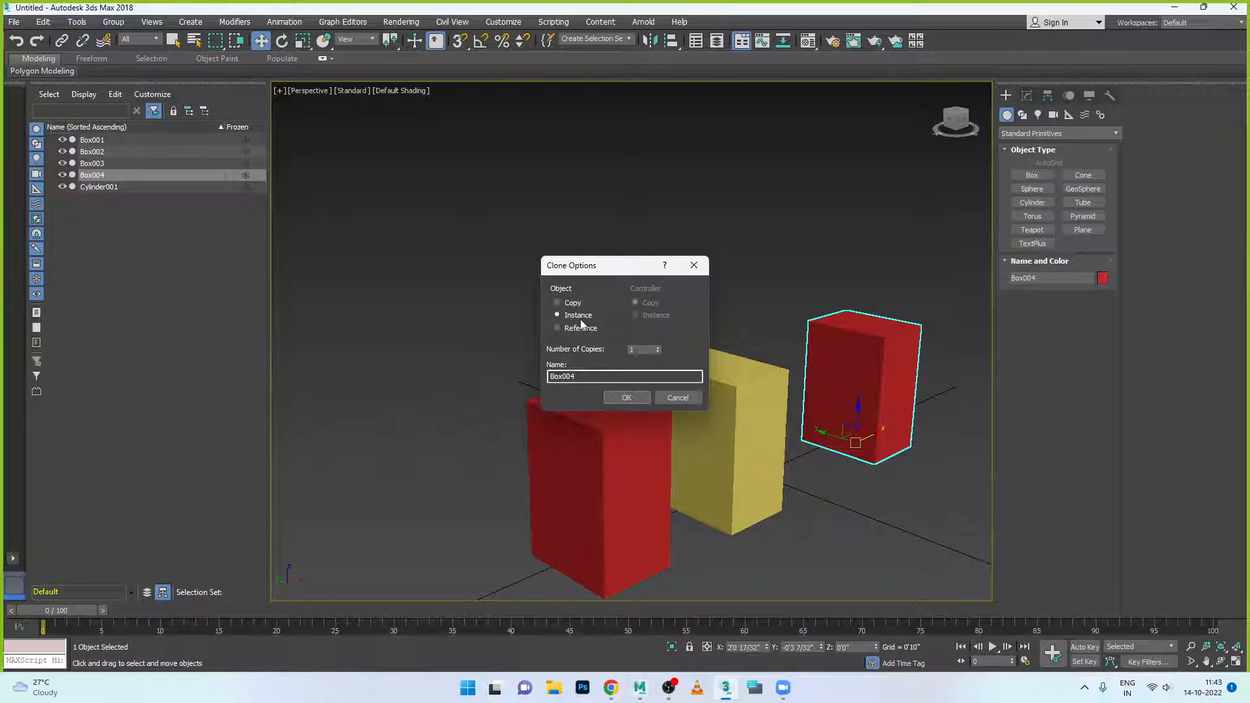
pyautogui.click(626, 398)
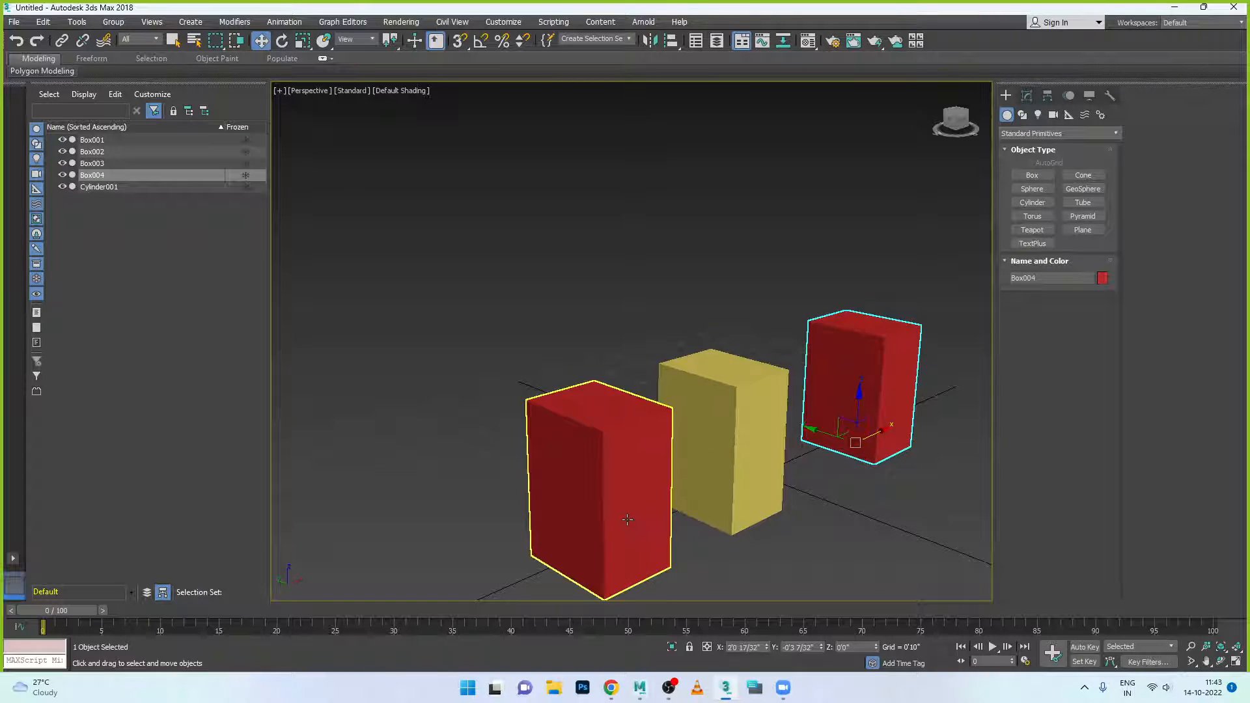
# Clone the original red box along the Y axis as one Reference, placed at about Y 3'7".
pyautogui.click(573, 570)
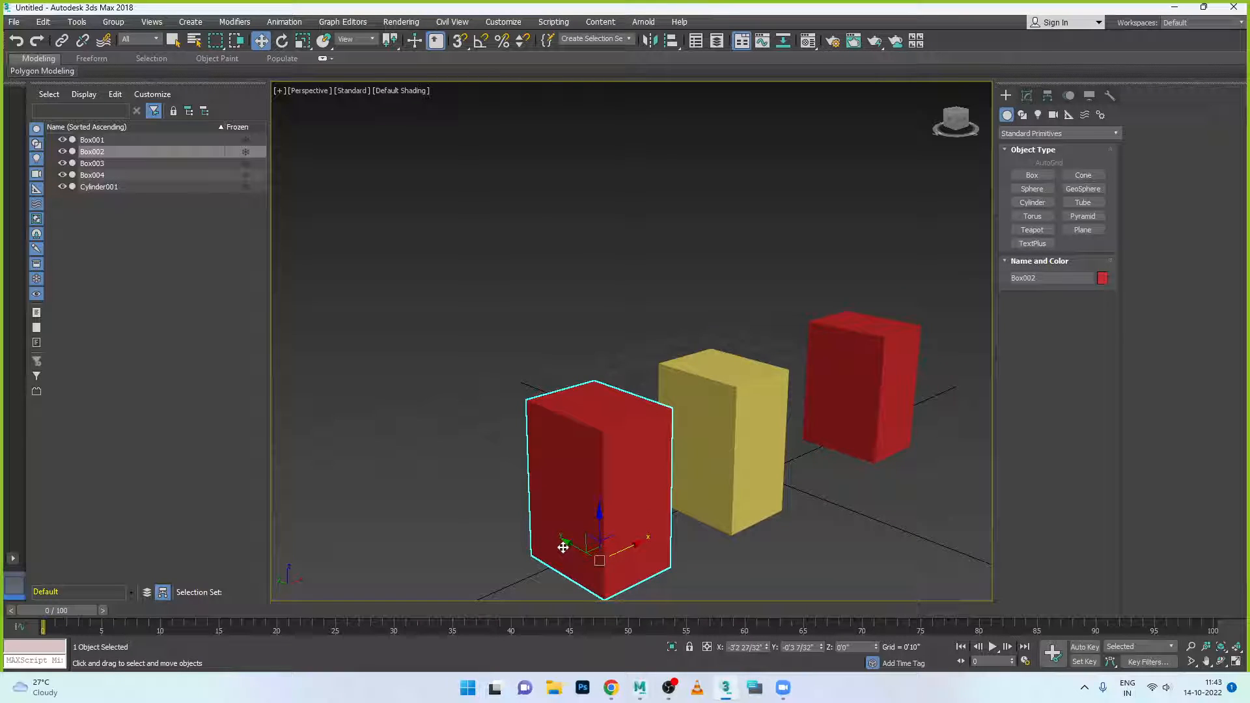
pyautogui.keyDown('shift'); pyautogui.moveTo(563, 548); pyautogui.dragTo(391, 438); pyautogui.keyUp('shift')
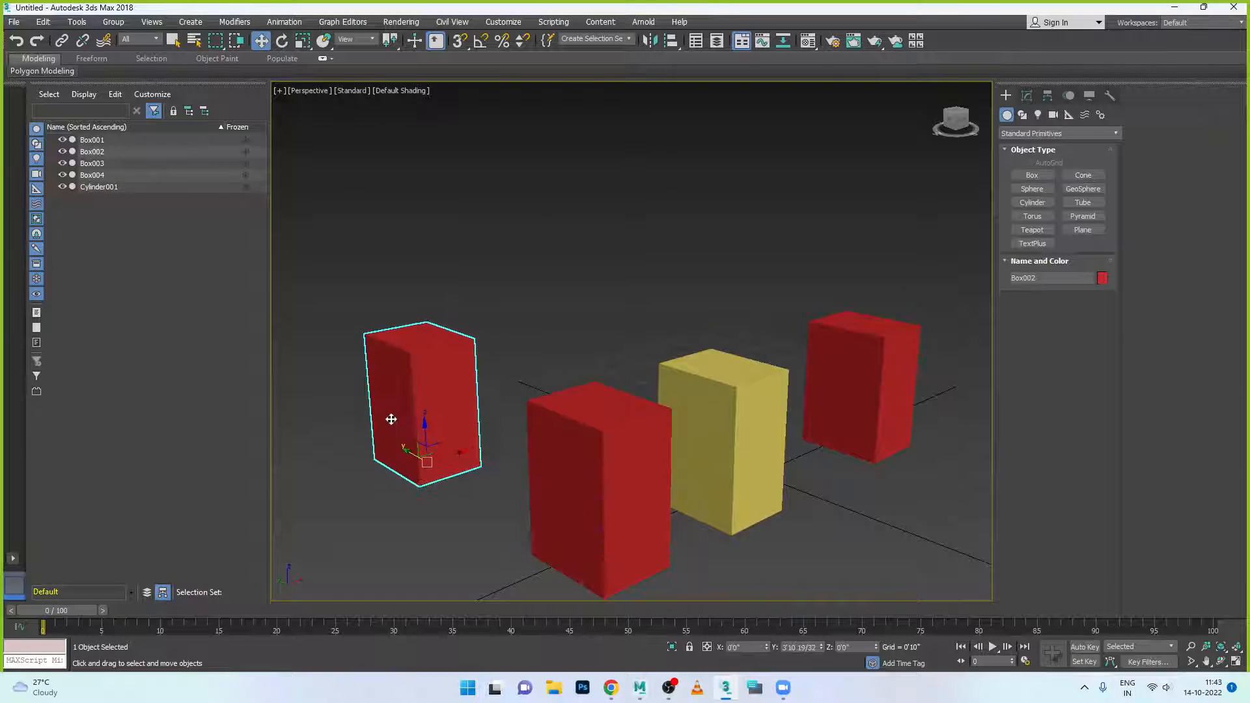
pyautogui.click(577, 329)
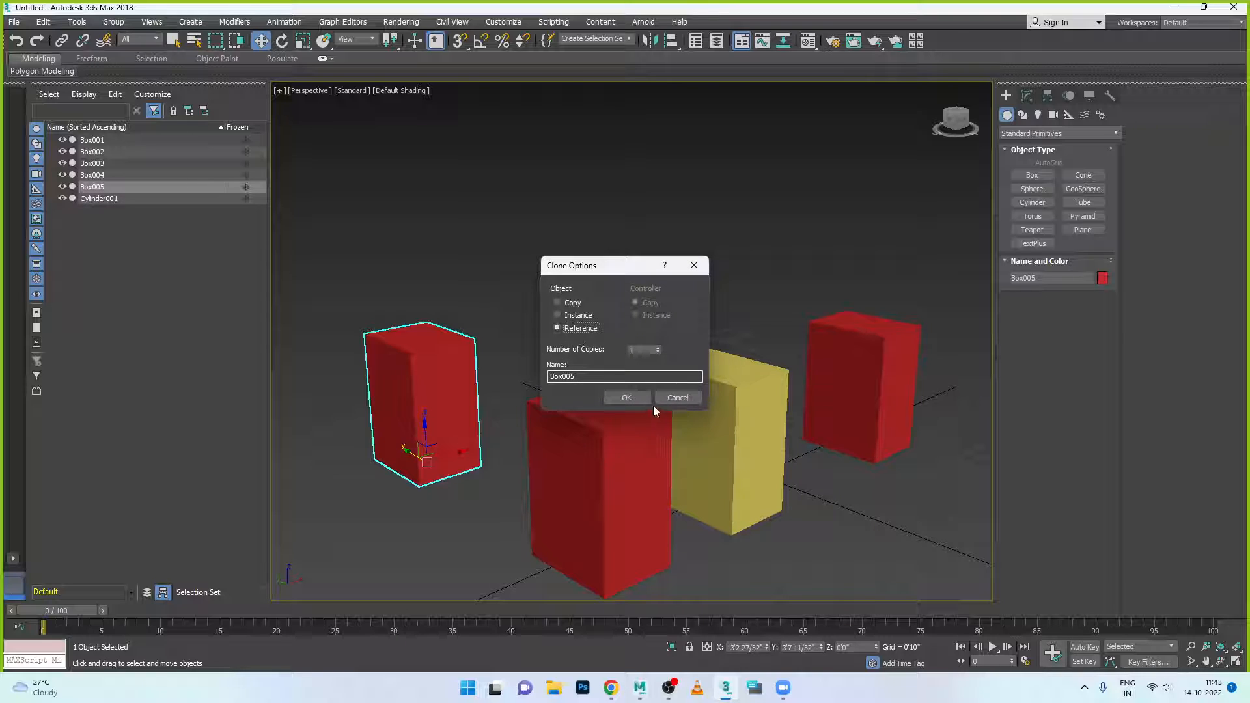
pyautogui.click(626, 397)
# Resize the original red box to about 1'0 23/32" length, 0'7 21/32" width and 2'3 6/32" height.
pyautogui.scroll(-2, 555, 287)
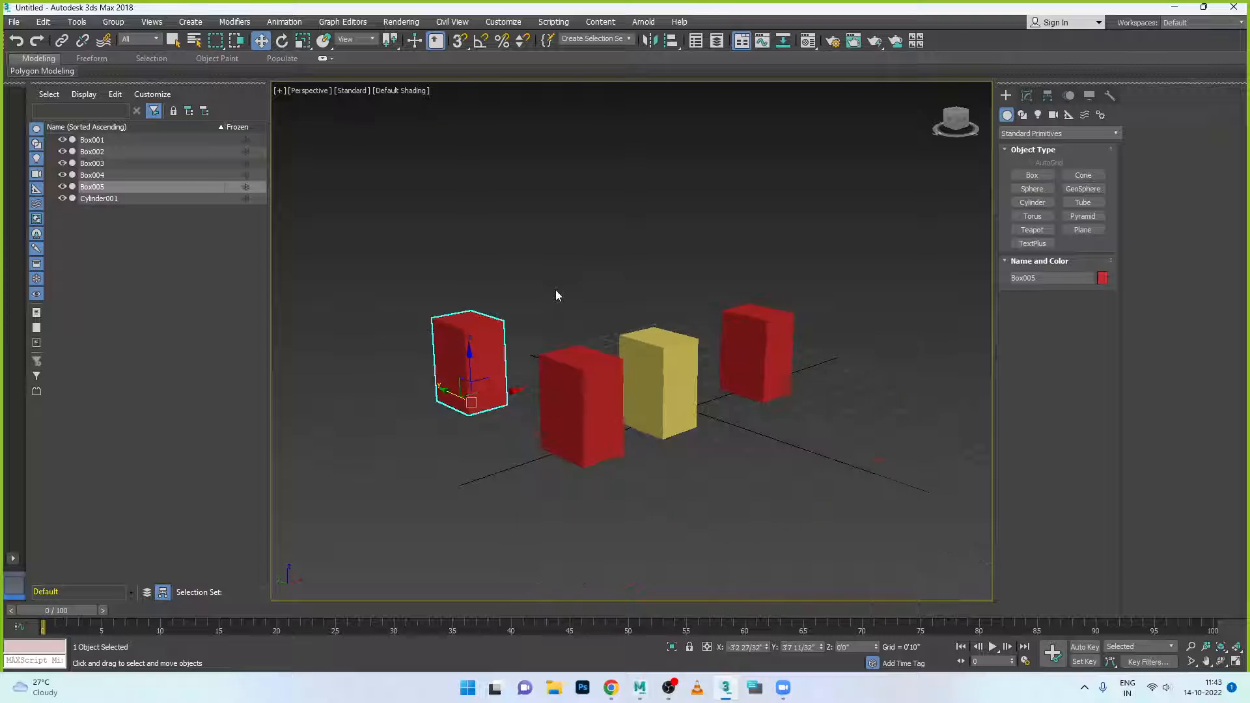
pyautogui.scroll(3, 631, 340)
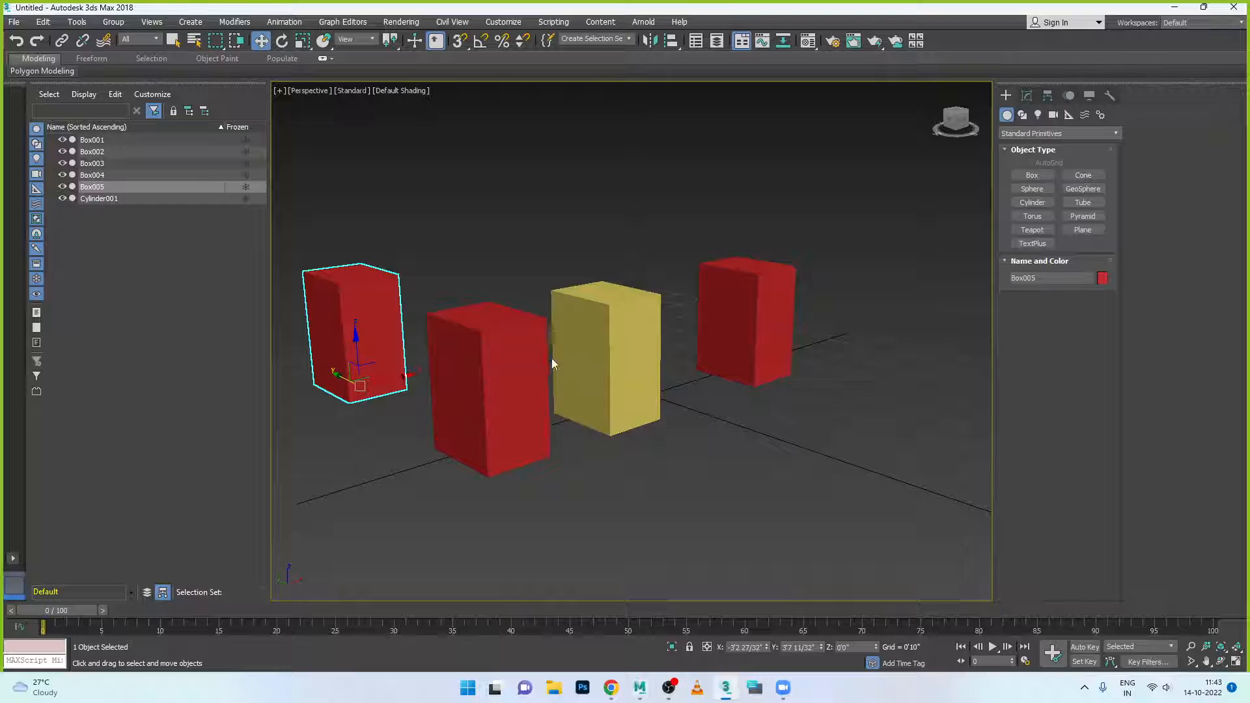
pyautogui.click(517, 400)
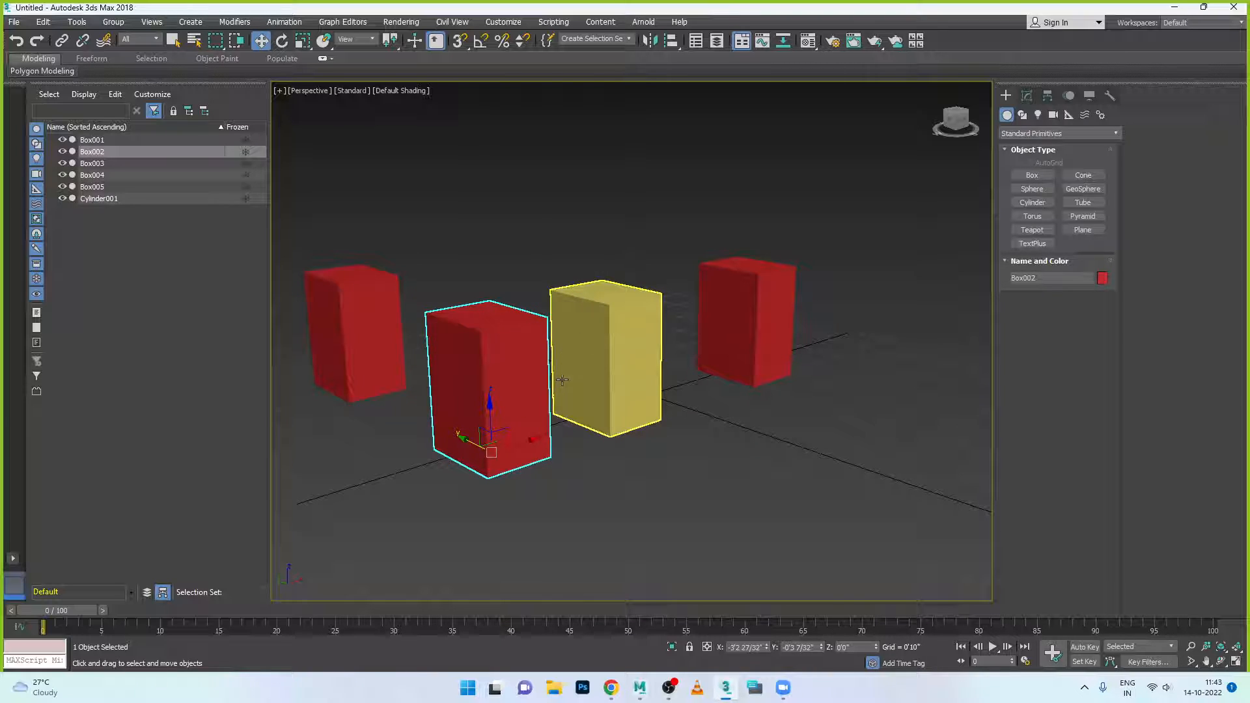
pyautogui.click(1027, 96)
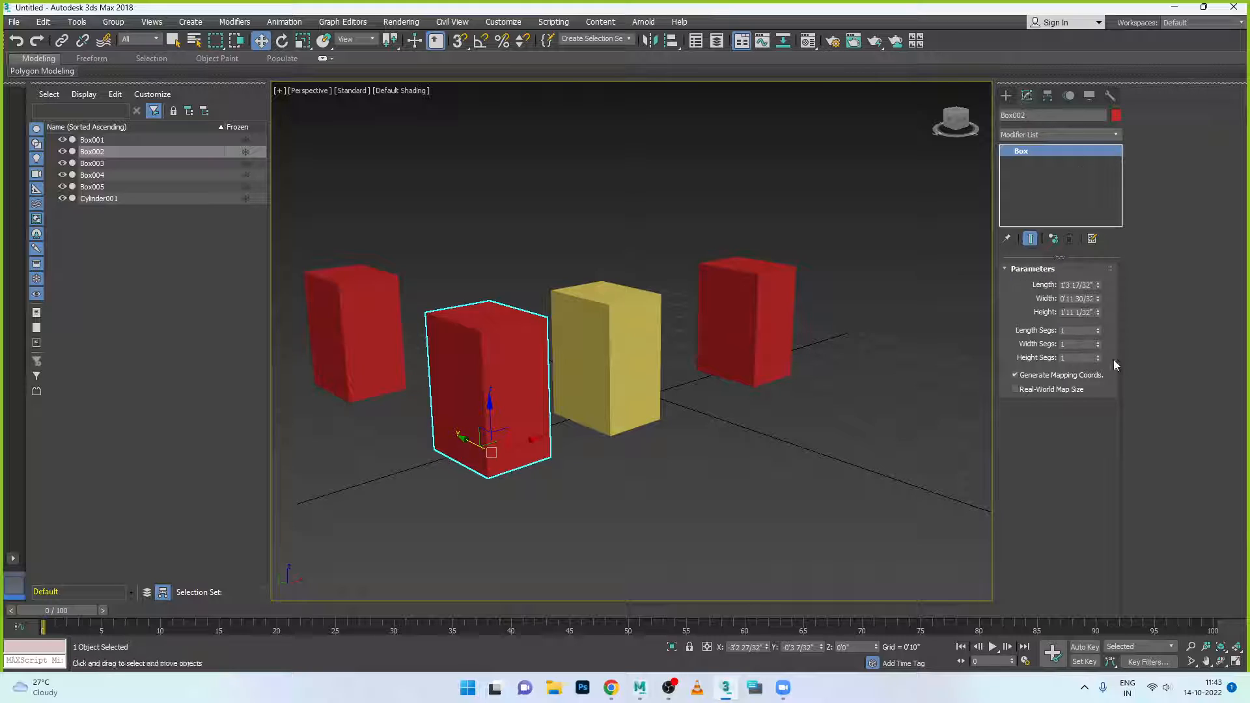
pyautogui.moveTo(1098, 288)
pyautogui.mouseDown()
pyautogui.moveTo(1111, 356)
pyautogui.moveTo(1113, 292)
pyautogui.mouseUp()
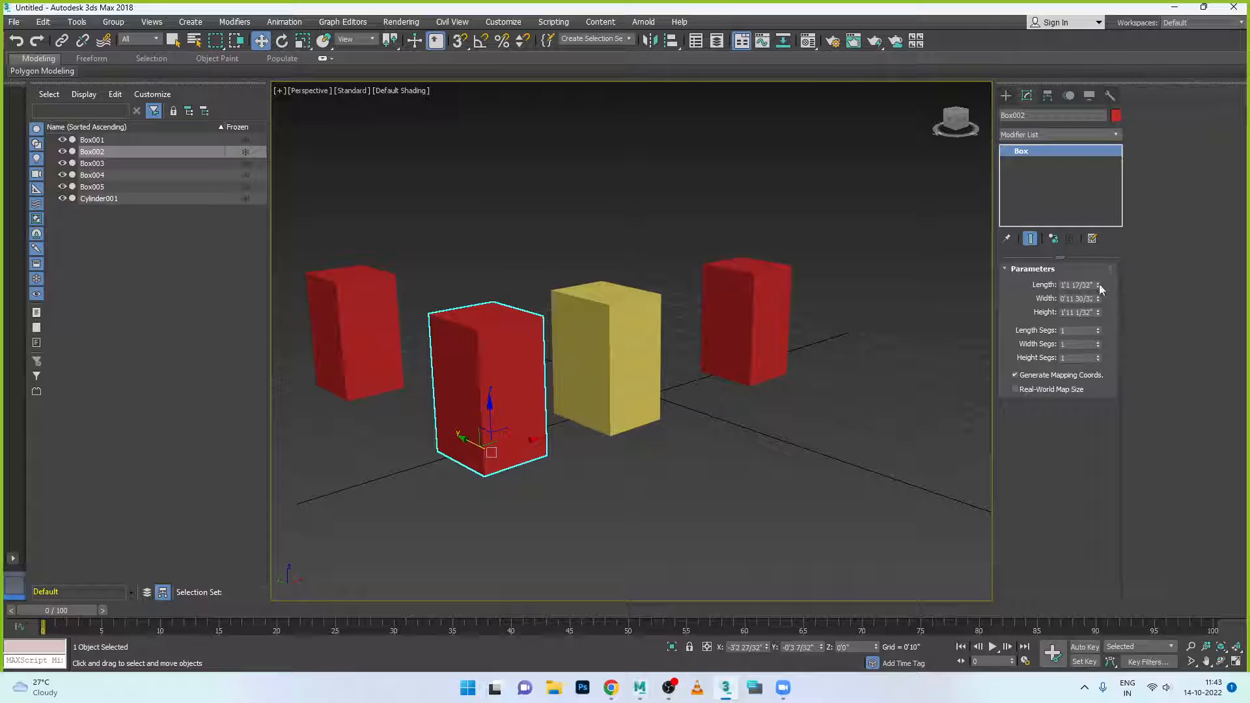
pyautogui.moveTo(1099, 285)
pyautogui.mouseDown()
pyautogui.moveTo(1102, 251)
pyautogui.moveTo(1100, 352)
pyautogui.moveTo(1100, 306)
pyautogui.mouseUp()
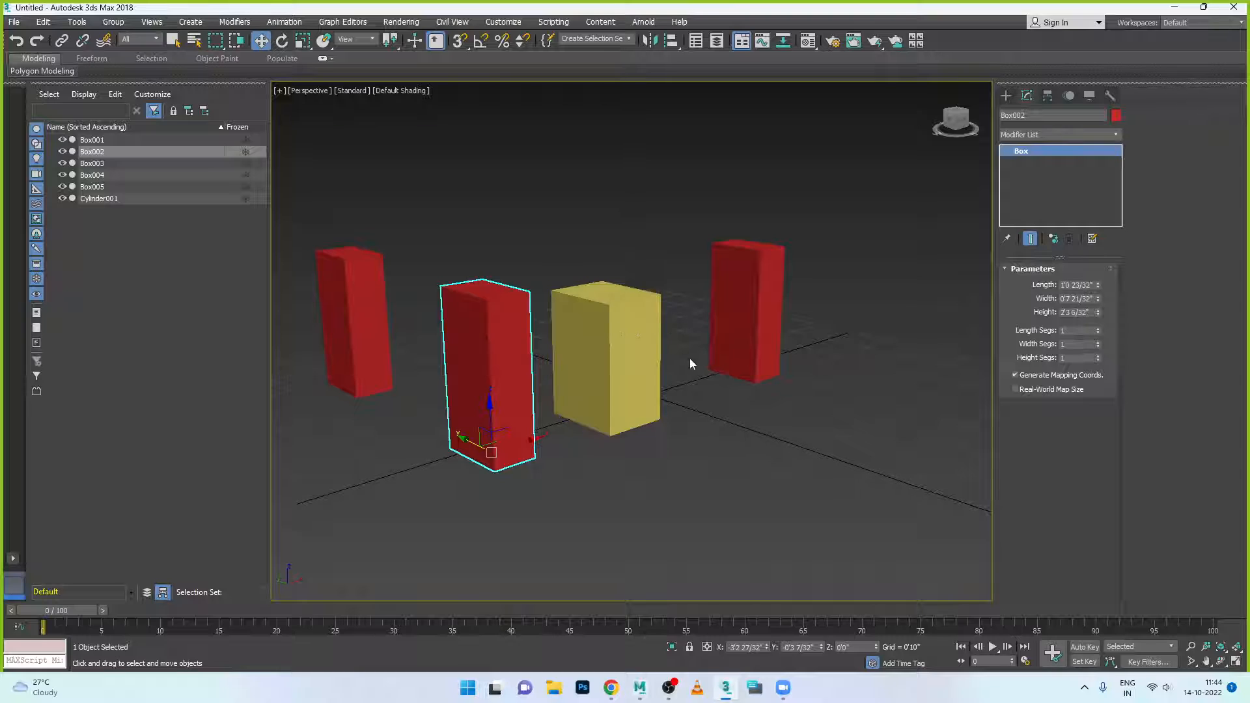
# Apply a Bend modifier to the original red box with an angle of 12.5.
pyautogui.click(1067, 136)
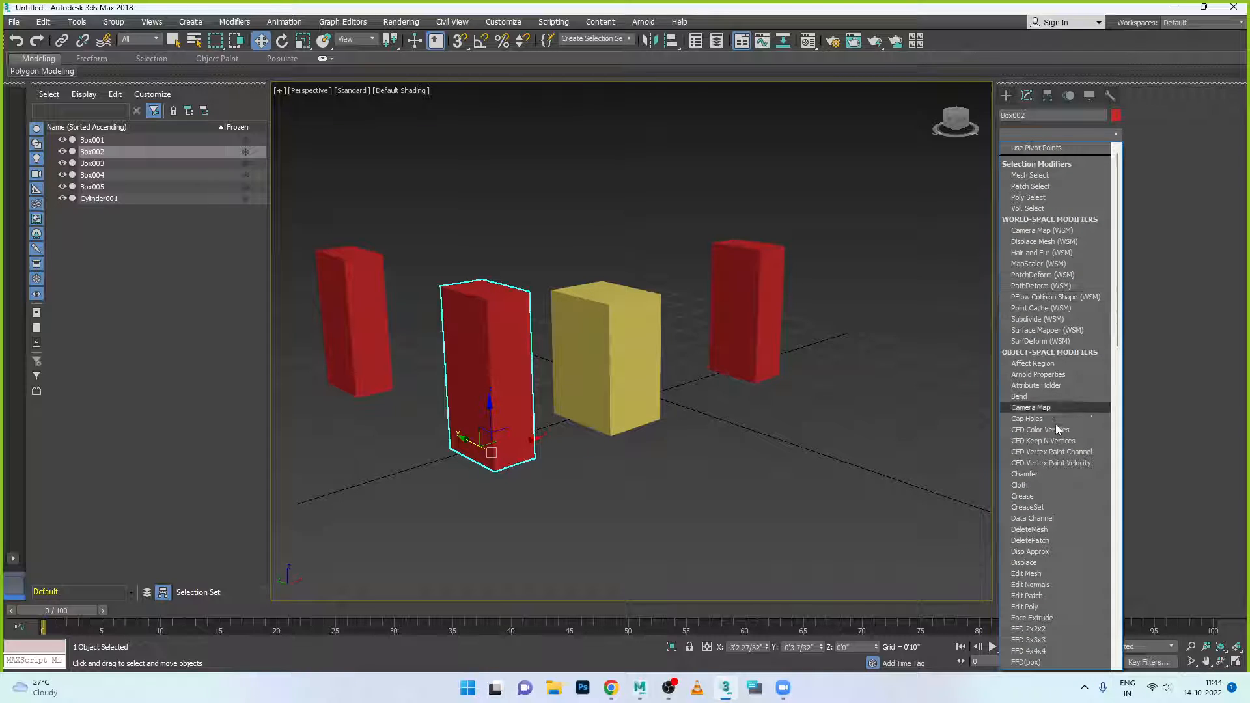
pyautogui.press('b')
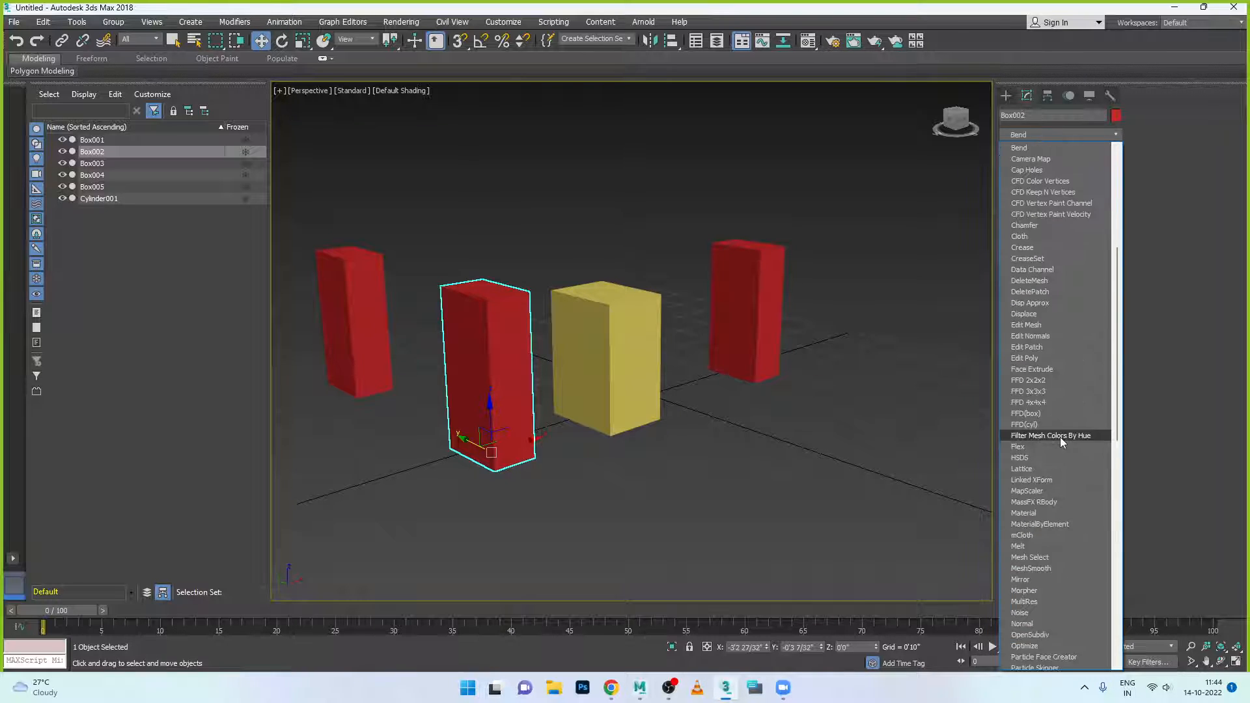
pyautogui.click(1020, 150)
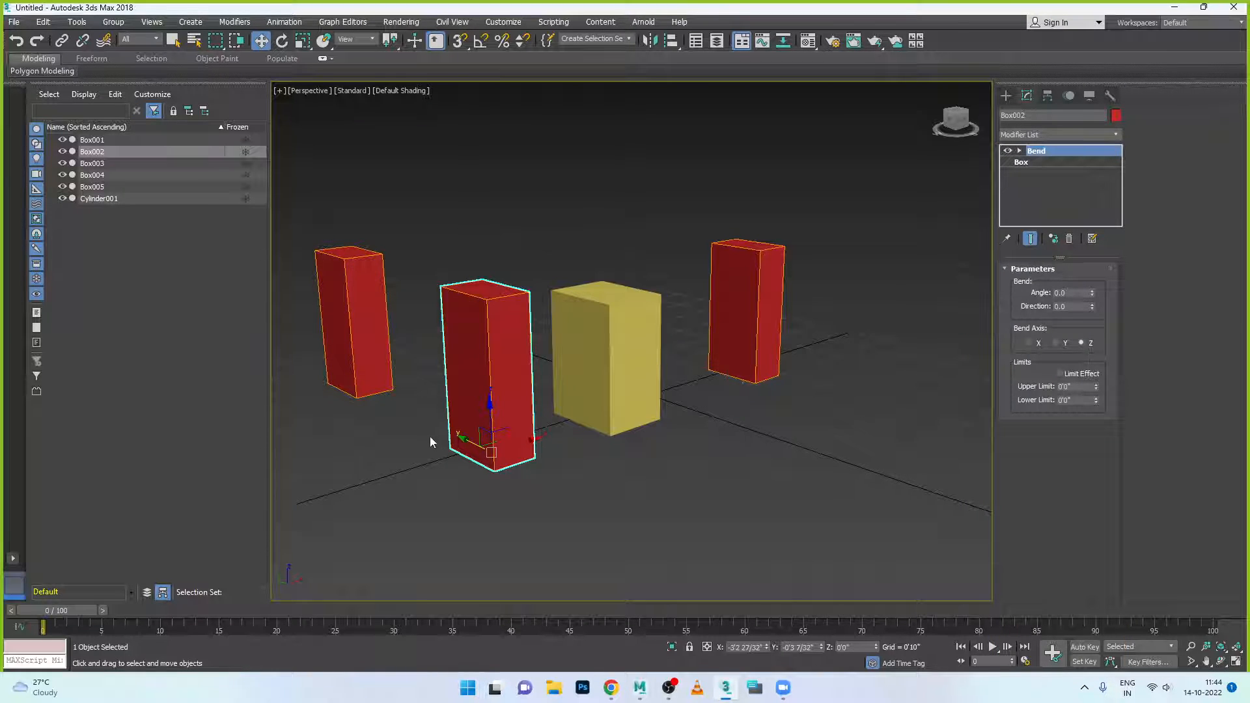
pyautogui.moveTo(1093, 293); pyautogui.dragTo(1115, 274)
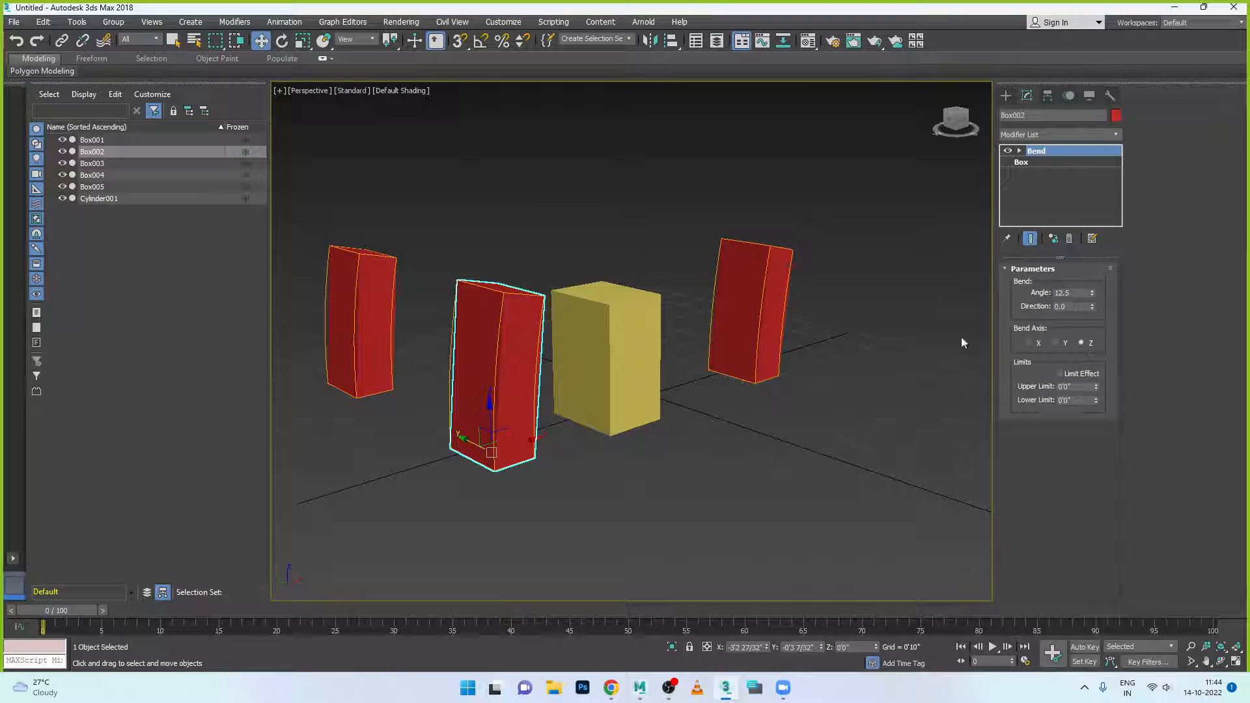
# Remove the Bend modifier from the instanced red box beyond the yellow box.
pyautogui.click(797, 306)
pyautogui.click(512, 394)
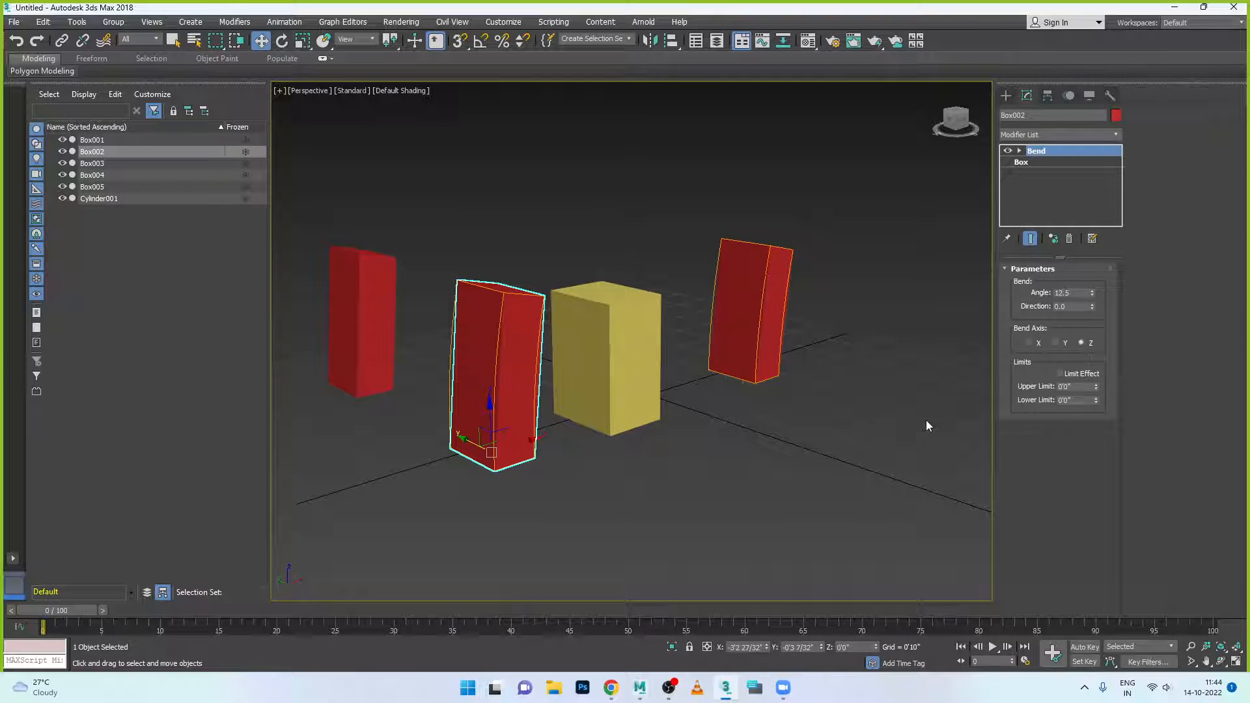
pyautogui.click(749, 333)
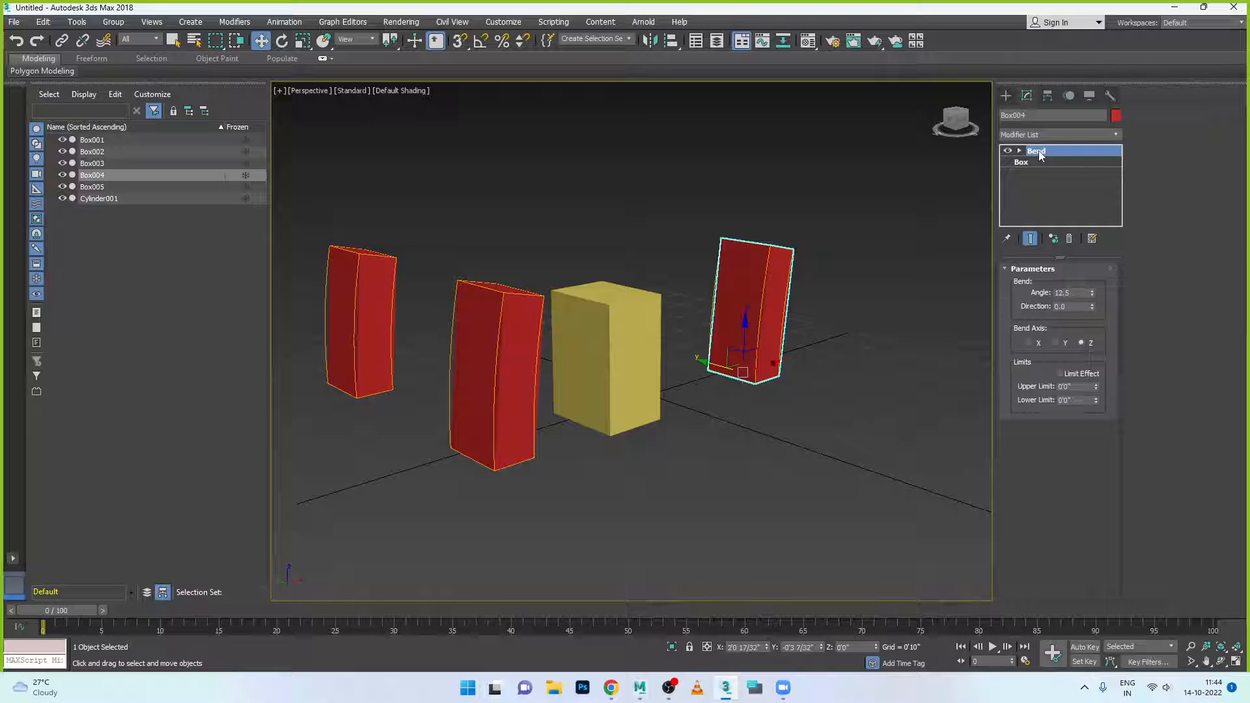
pyautogui.rightClick(752, 305)
pyautogui.click(1070, 239)
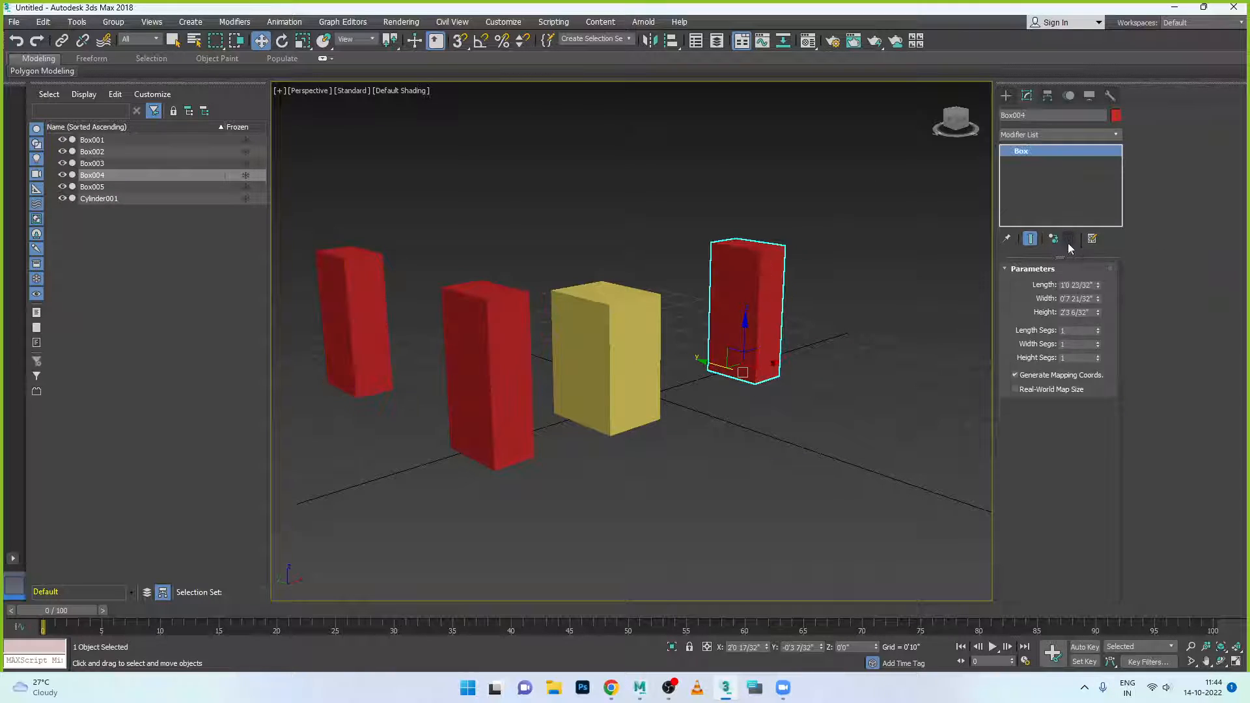
# Resize the instanced red box to about 1'1 7/32" length, 1'0 10/32" width and 2'8 20/32" height, and compare its modifier stack with the reference clone's.
pyautogui.click(485, 424)
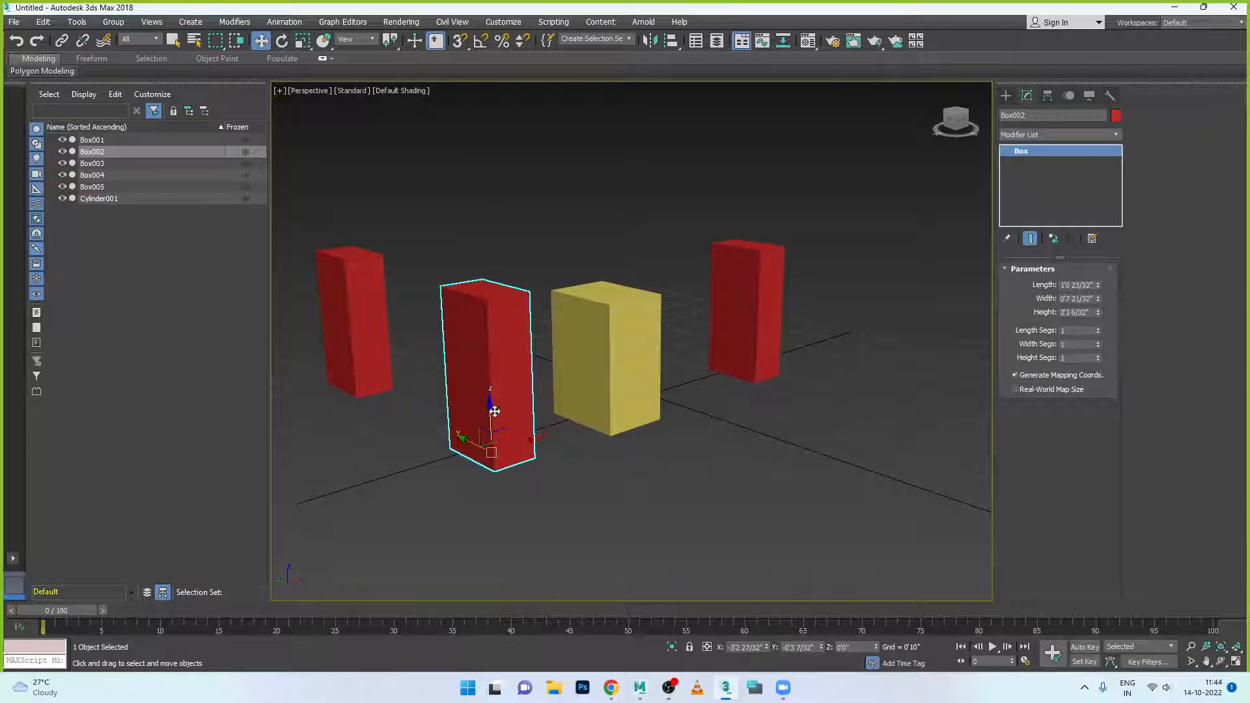
pyautogui.click(759, 338)
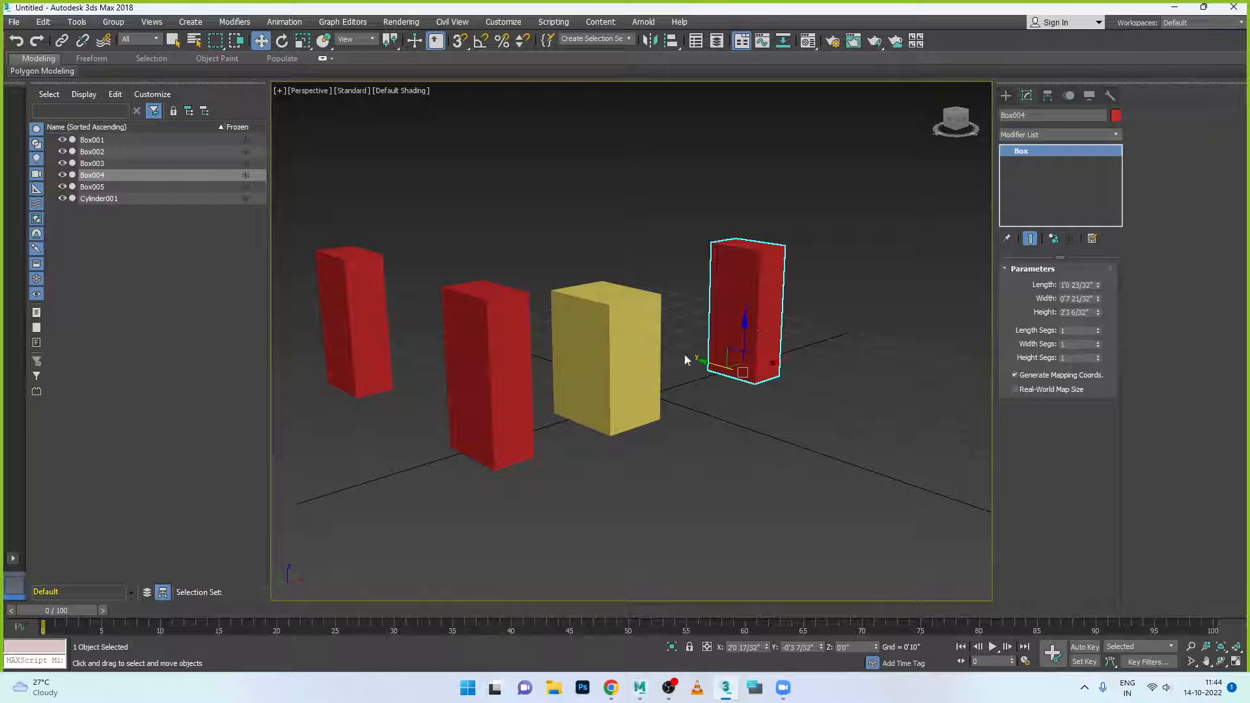
pyautogui.click(1115, 116)
pyautogui.click(725, 419)
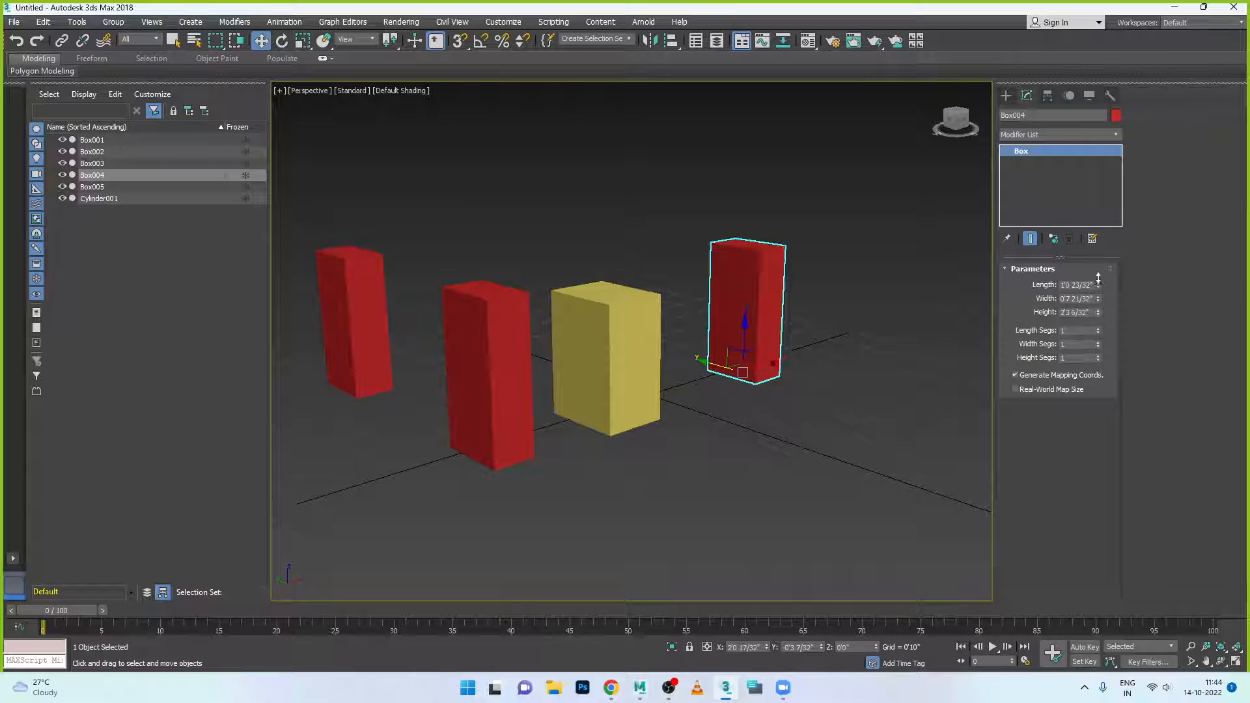
pyautogui.moveTo(1099, 285)
pyautogui.mouseDown()
pyautogui.moveTo(1100, 260)
pyautogui.moveTo(1111, 329)
pyautogui.moveTo(1115, 280)
pyautogui.moveTo(1104, 329)
pyautogui.moveTo(1110, 298)
pyautogui.mouseUp()
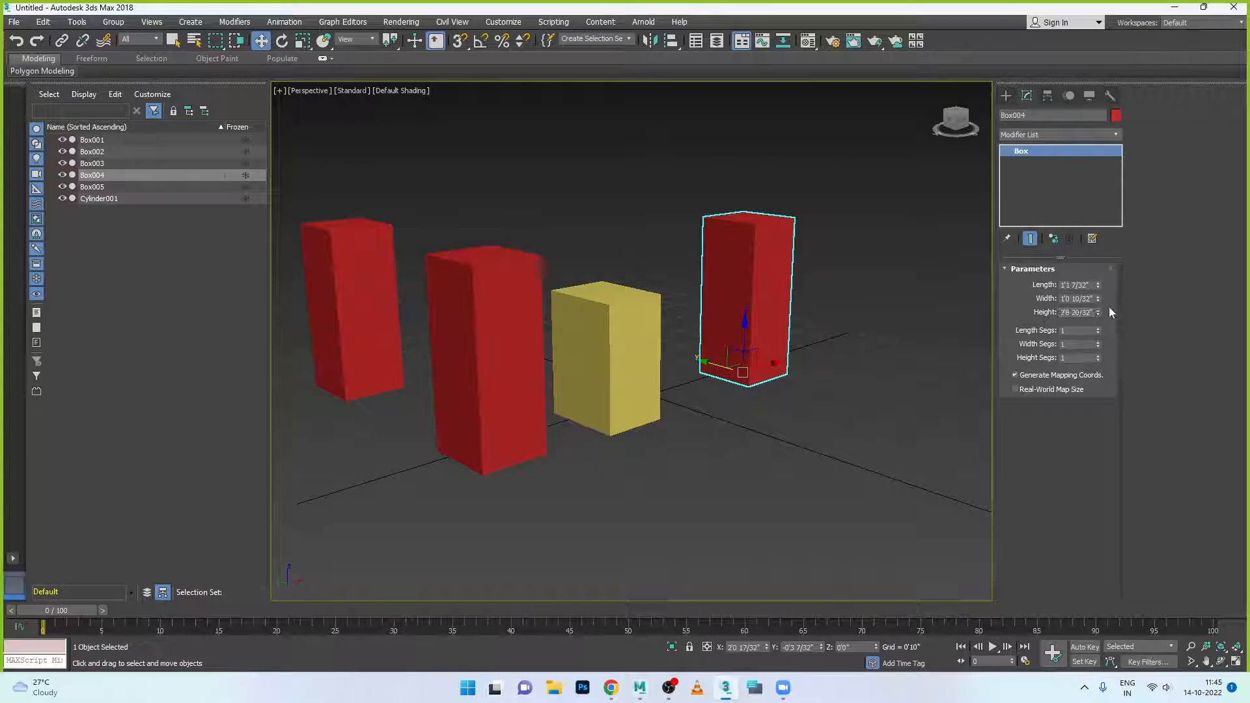
pyautogui.click(351, 306)
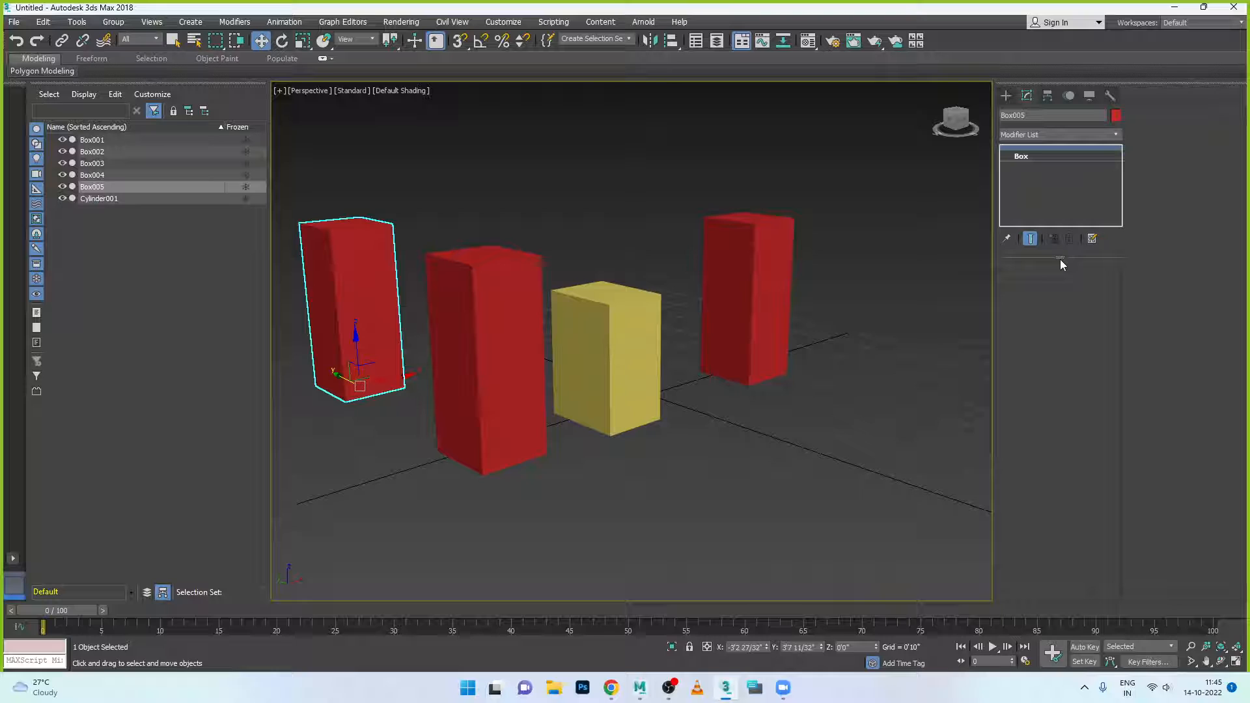
pyautogui.click(741, 293)
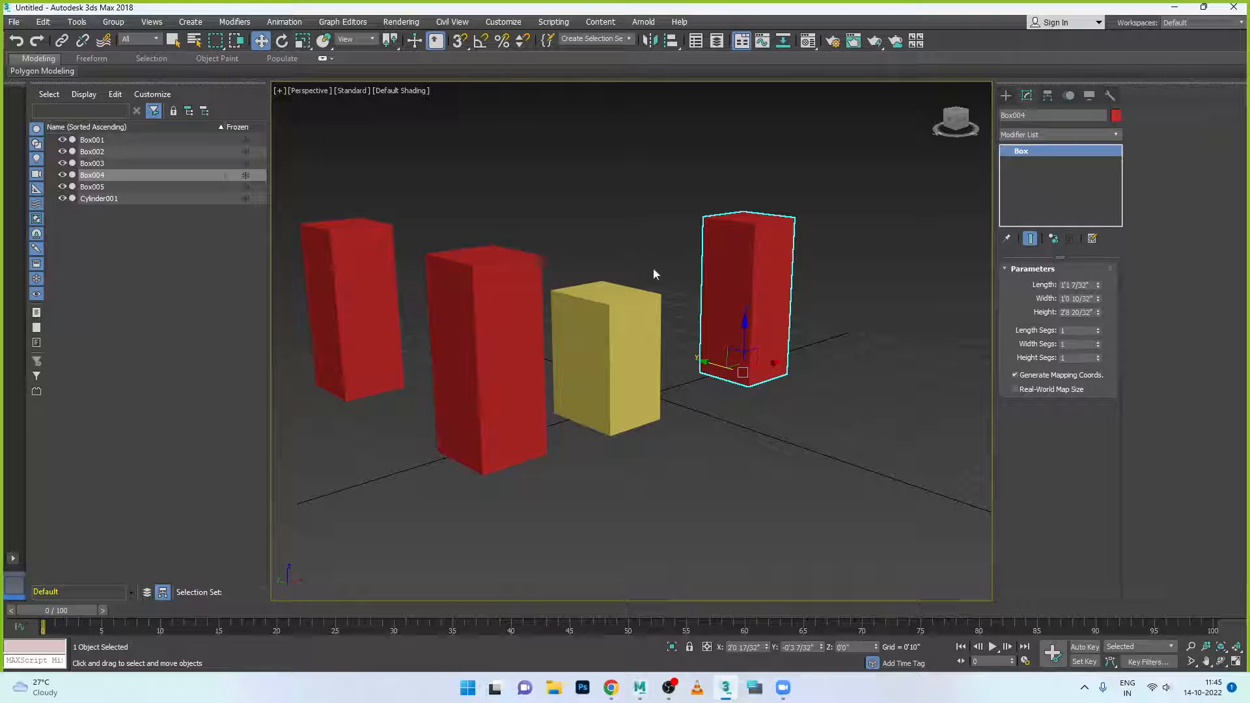
pyautogui.click(373, 319)
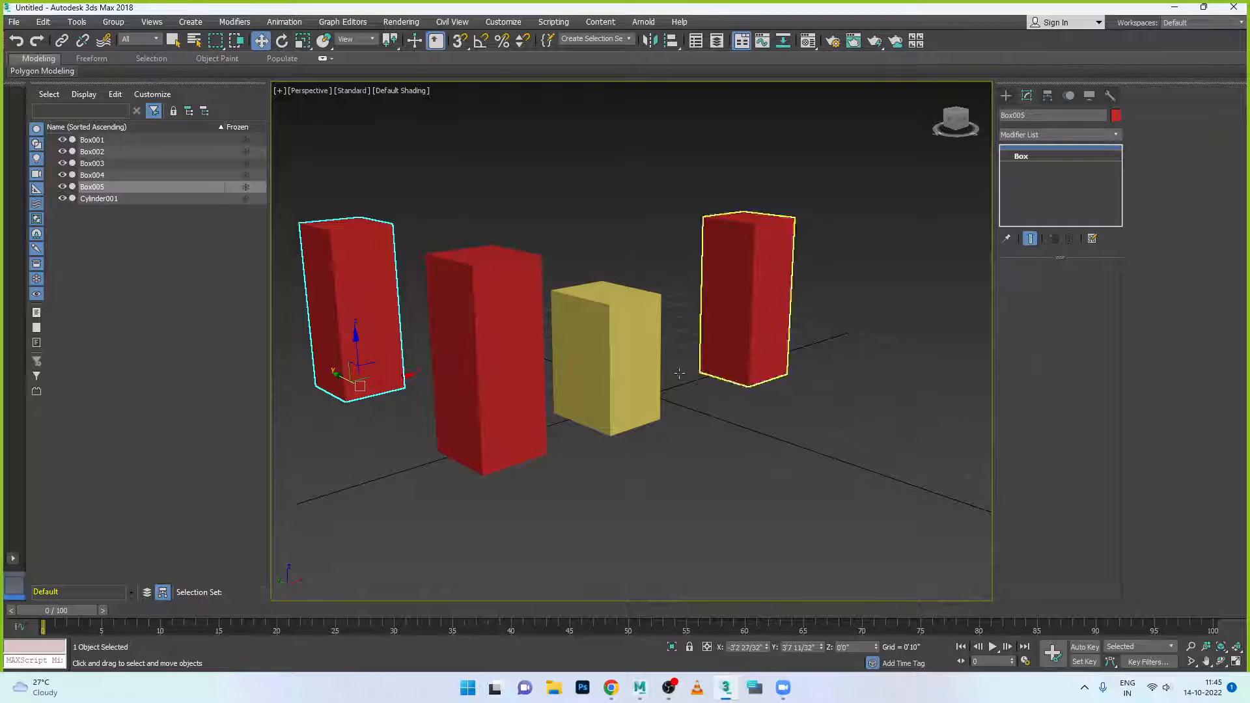
# Convert the original red box to an Editable Poly.
pyautogui.click(485, 416)
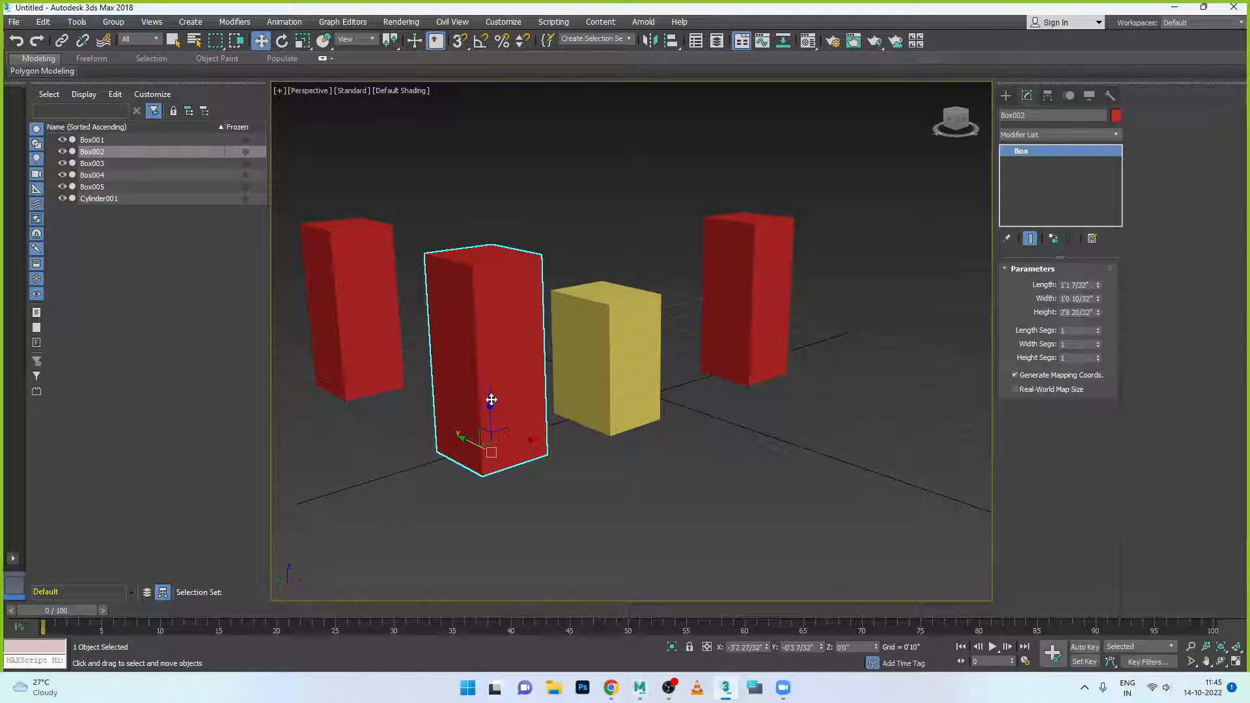
pyautogui.rightClick(526, 357)
pyautogui.moveTo(572, 488)
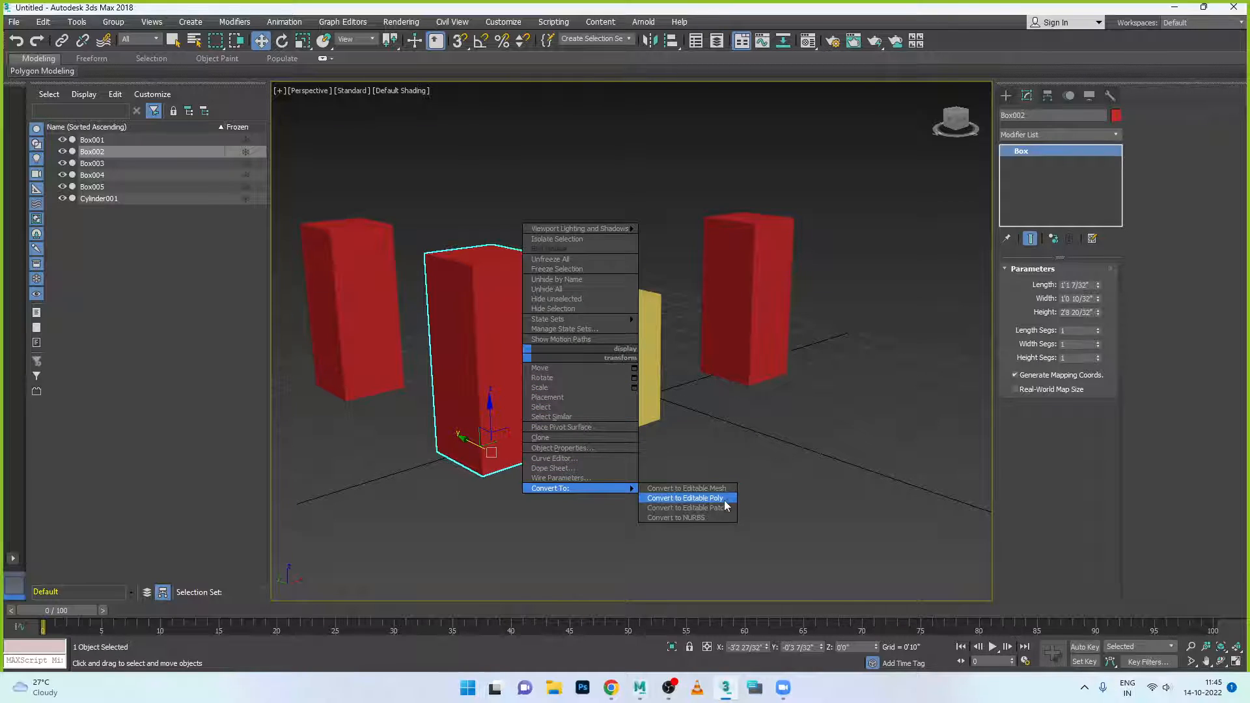
pyautogui.click(685, 499)
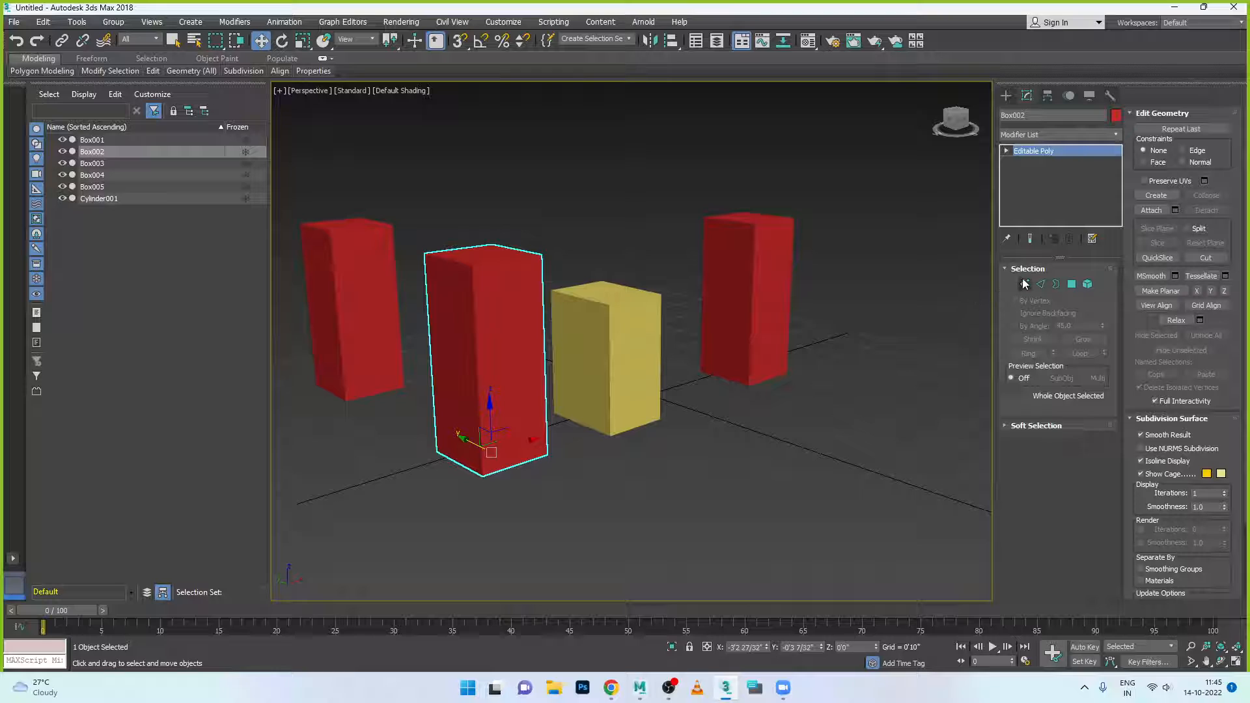
# Raise the nearest top corner vertex of the original red box to about Z 3'7", and leave vertex editing.
pyautogui.click(1024, 284)
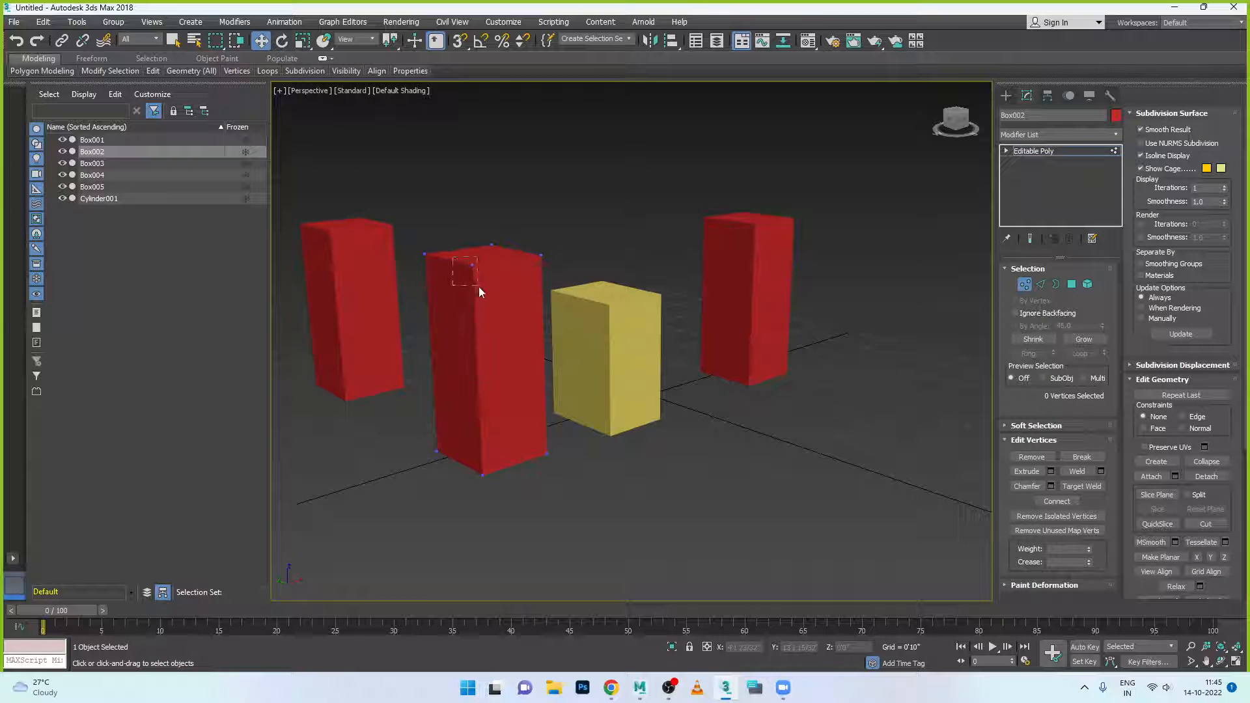
pyautogui.moveTo(479, 286); pyautogui.dragTo(488, 140)
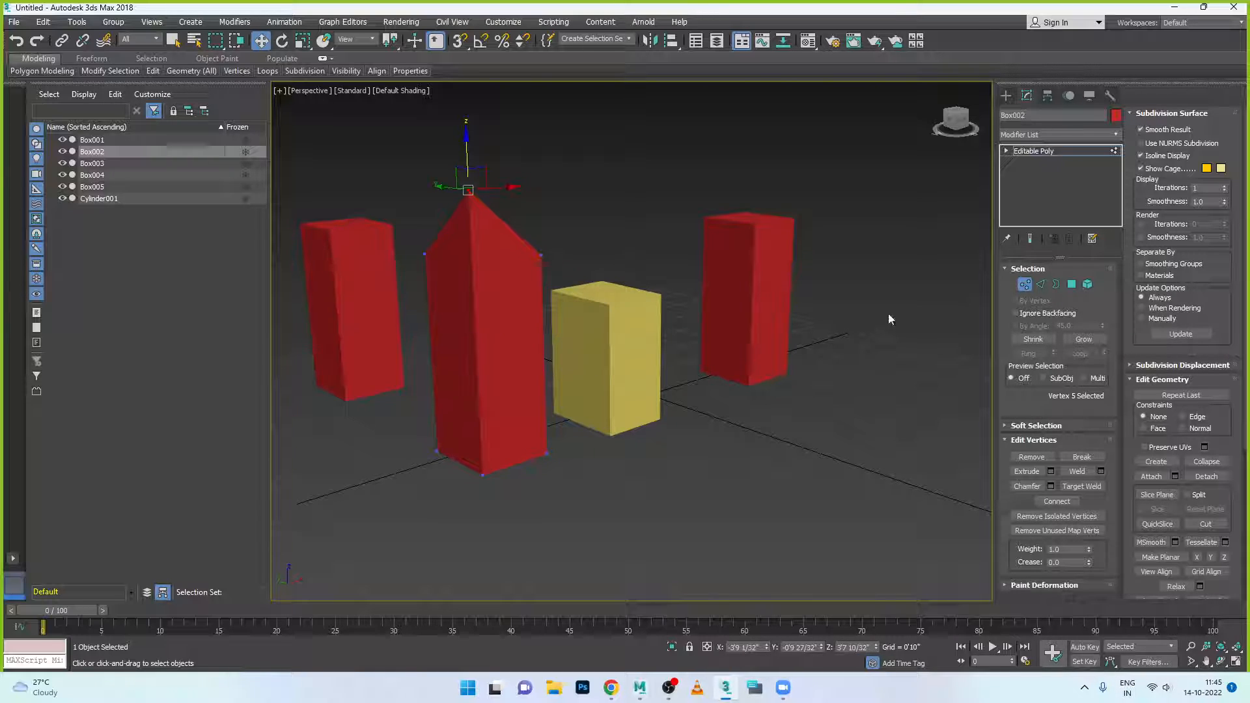
pyautogui.click(770, 276)
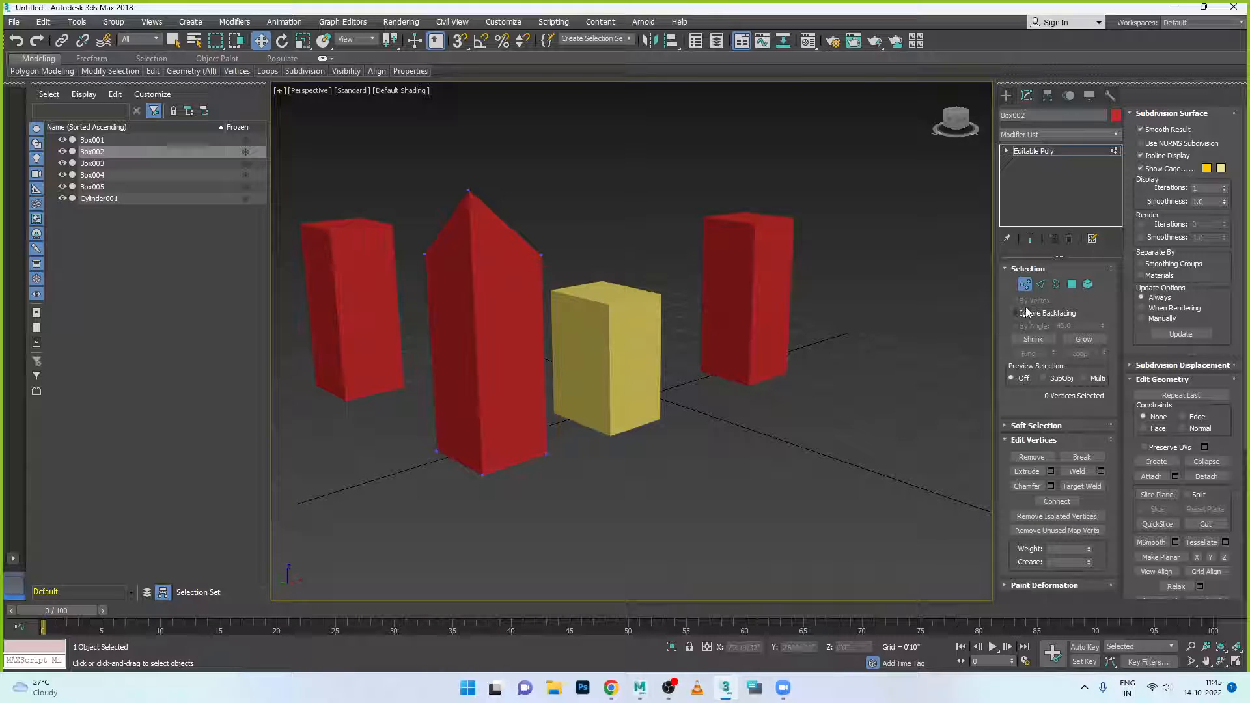
pyautogui.click(1024, 285)
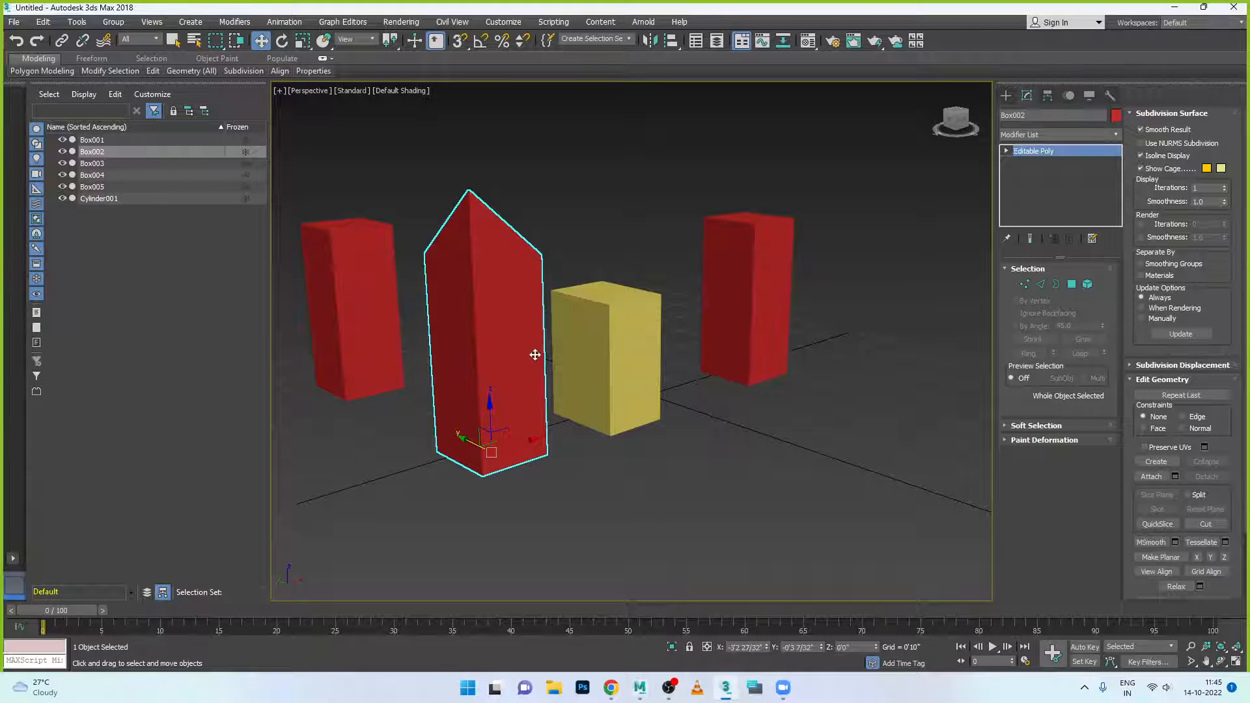
# Scale the original red box along the Z axis to about 62%, and select the instanced box for comparison.
pyautogui.press('r')
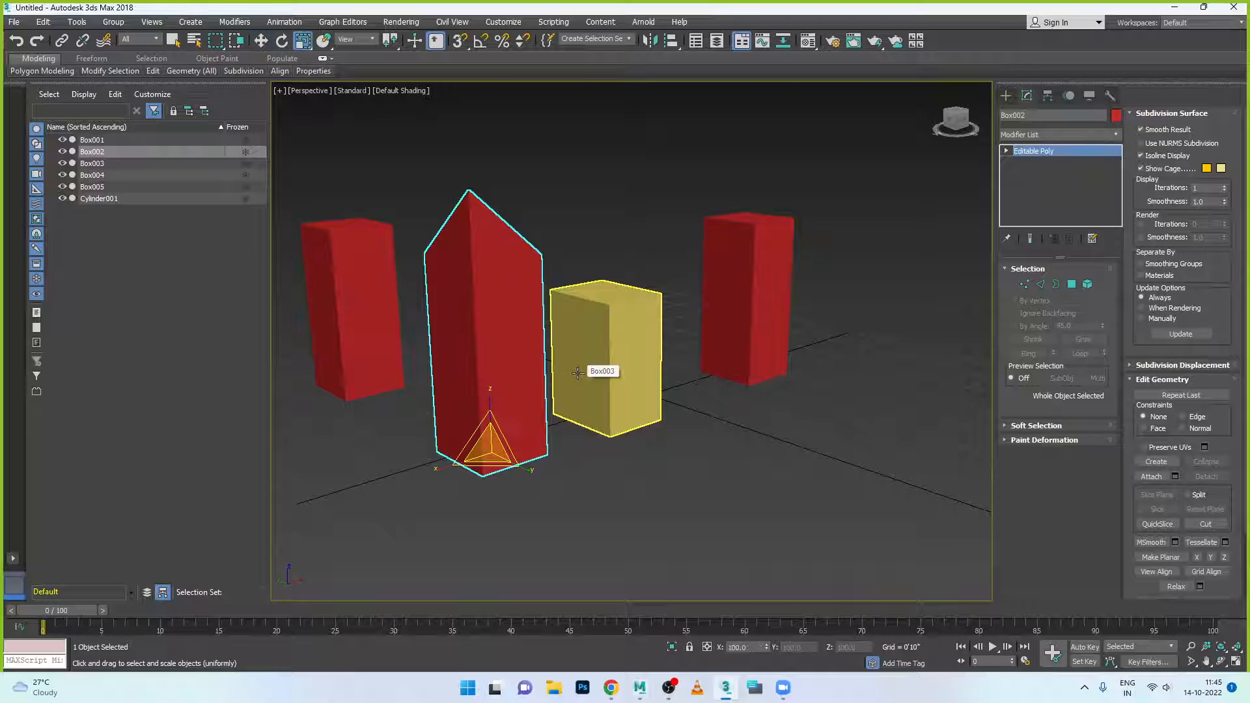
pyautogui.moveTo(490, 393); pyautogui.dragTo(512, 413)
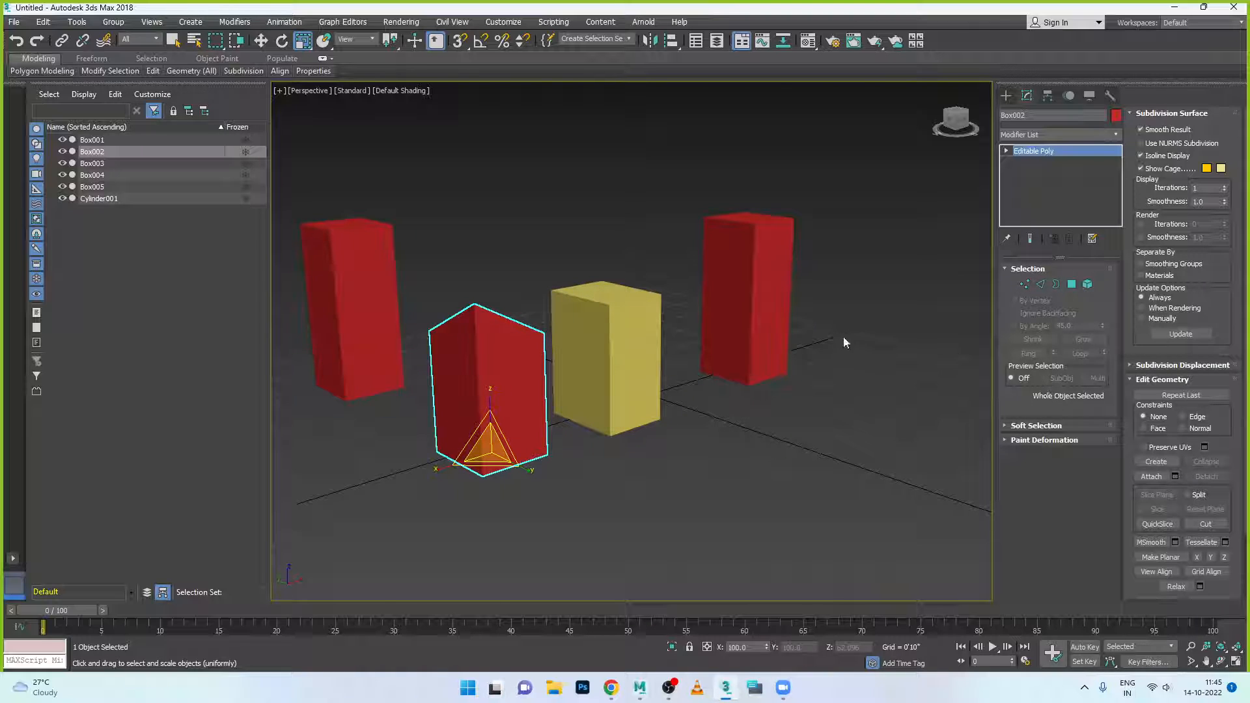
pyautogui.click(775, 319)
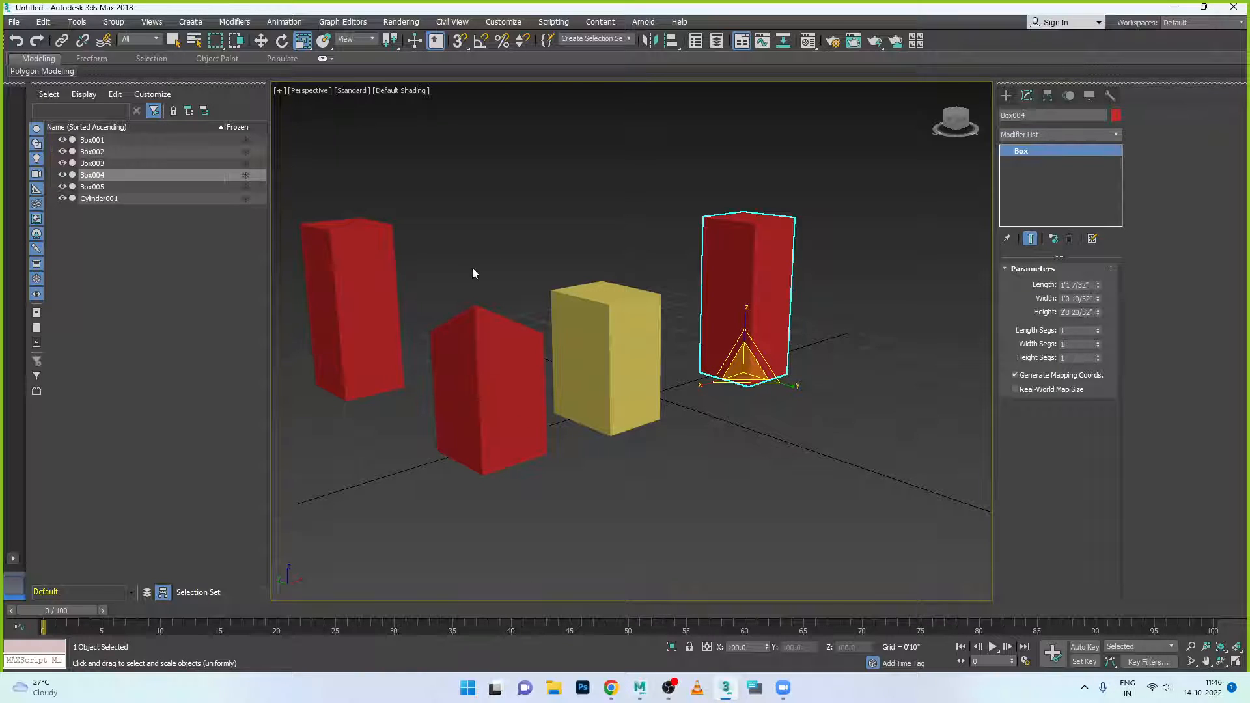
# Try deleting the original red box, and undo the deletion.
pyautogui.click(472, 359)
pyautogui.keyDown('alt'); pyautogui.moveTo(481, 427); pyautogui.dragTo(495, 425, button='middle'); pyautogui.keyUp('alt')
pyautogui.scroll(-2, 503, 420)
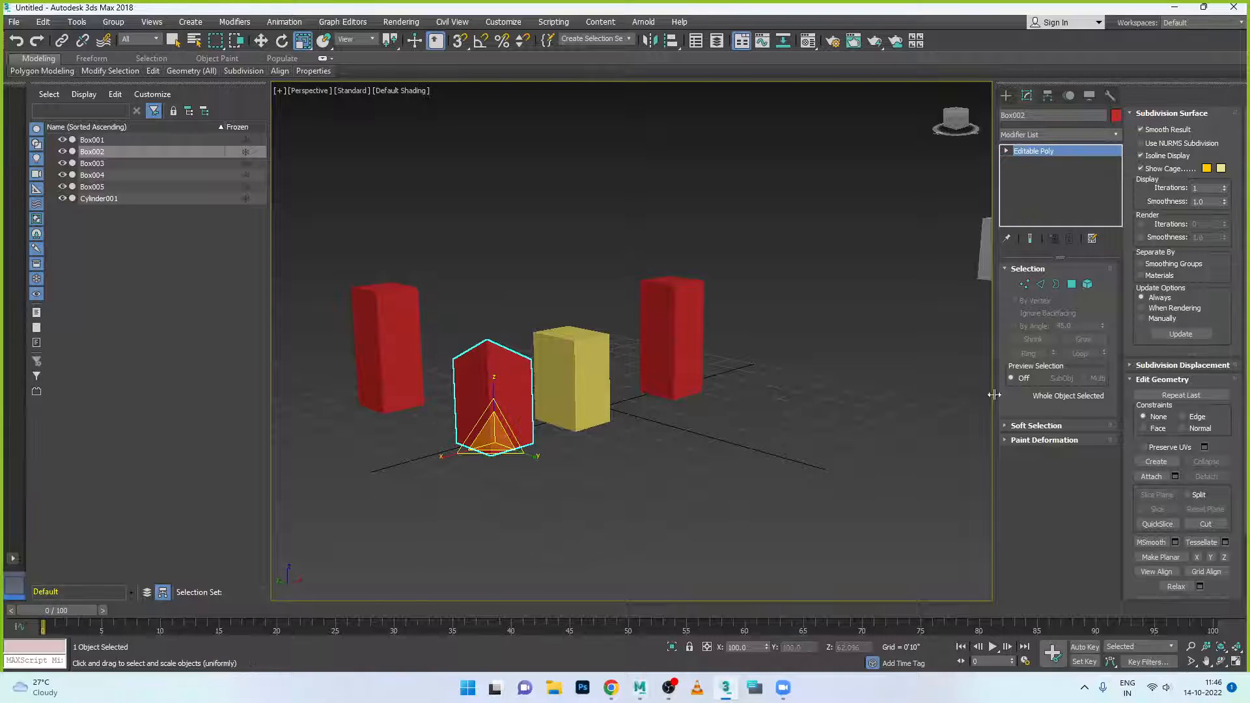
pyautogui.press('Delete')
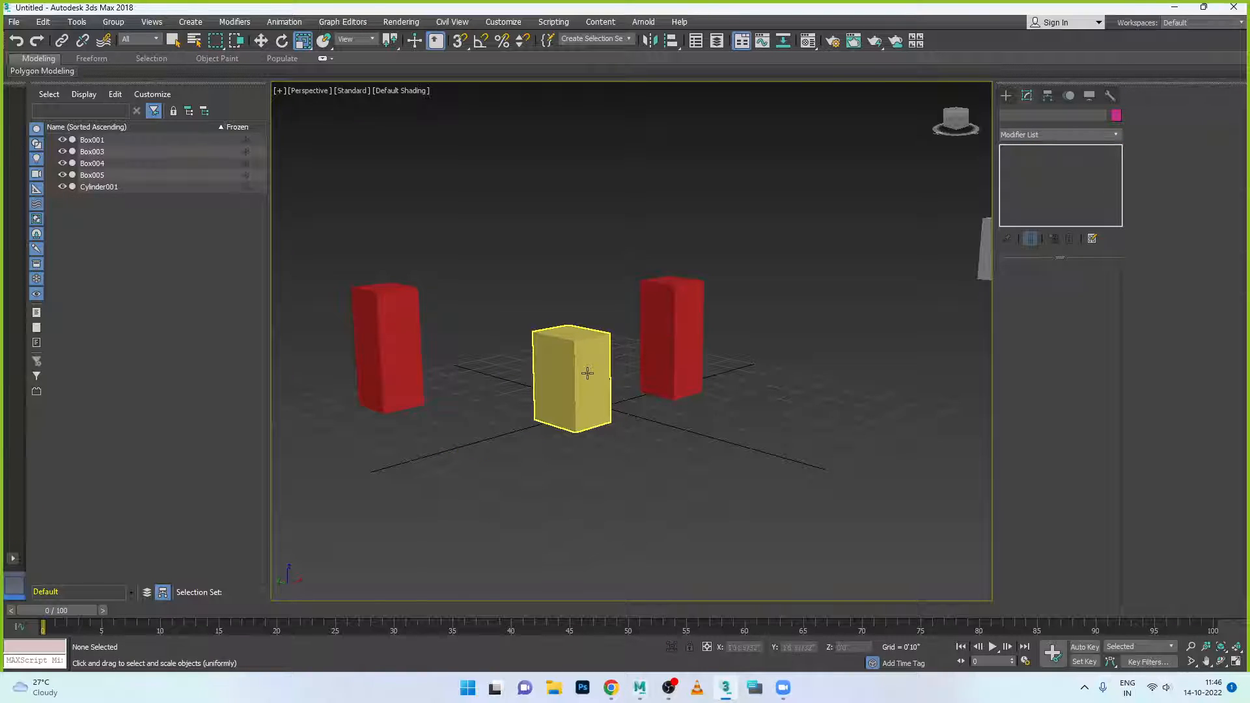
pyautogui.hotkey('ctrl', 'z')
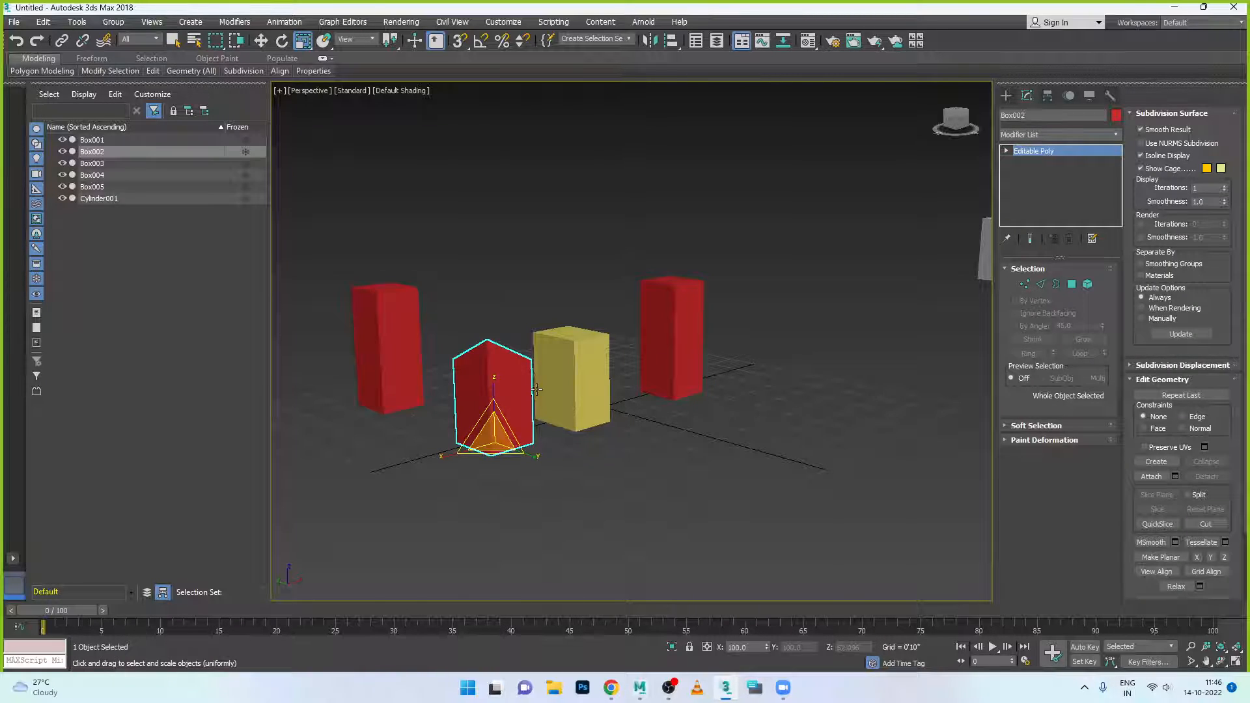
# Scale the instanced red box down along the Z axis, and compare its modifier stack with the original red box's.
pyautogui.click(667, 346)
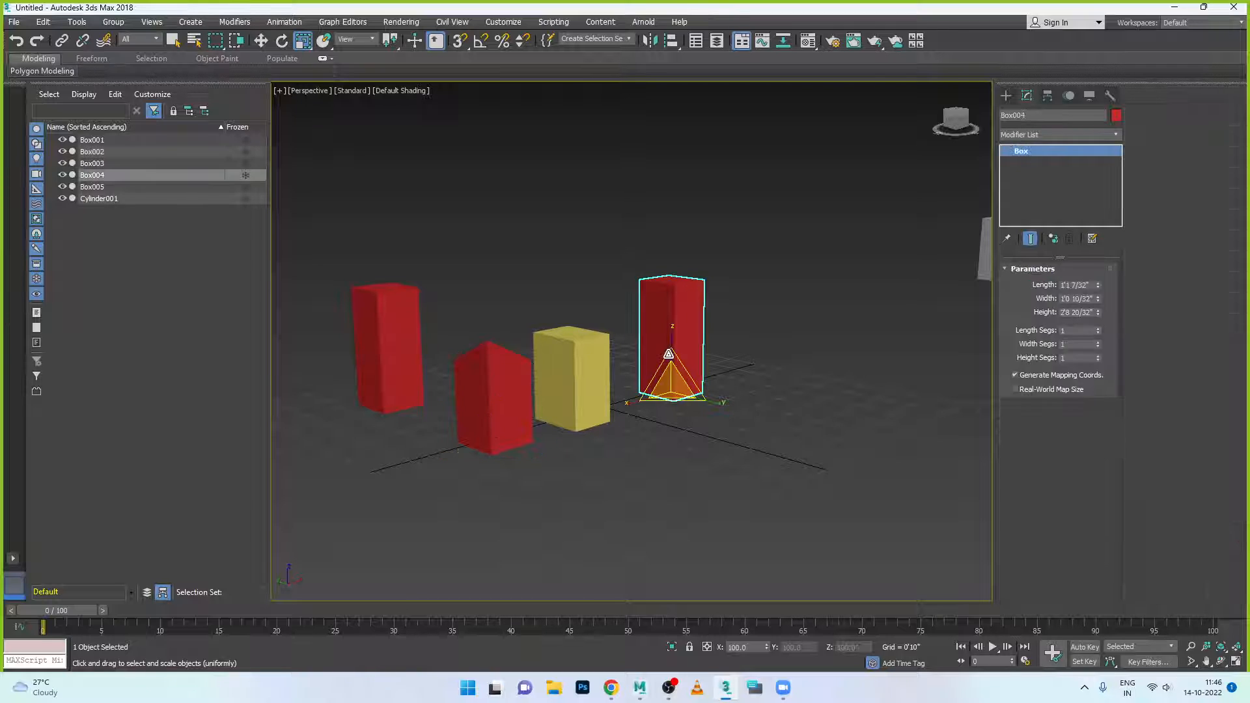
pyautogui.moveTo(670, 333); pyautogui.dragTo(671, 357)
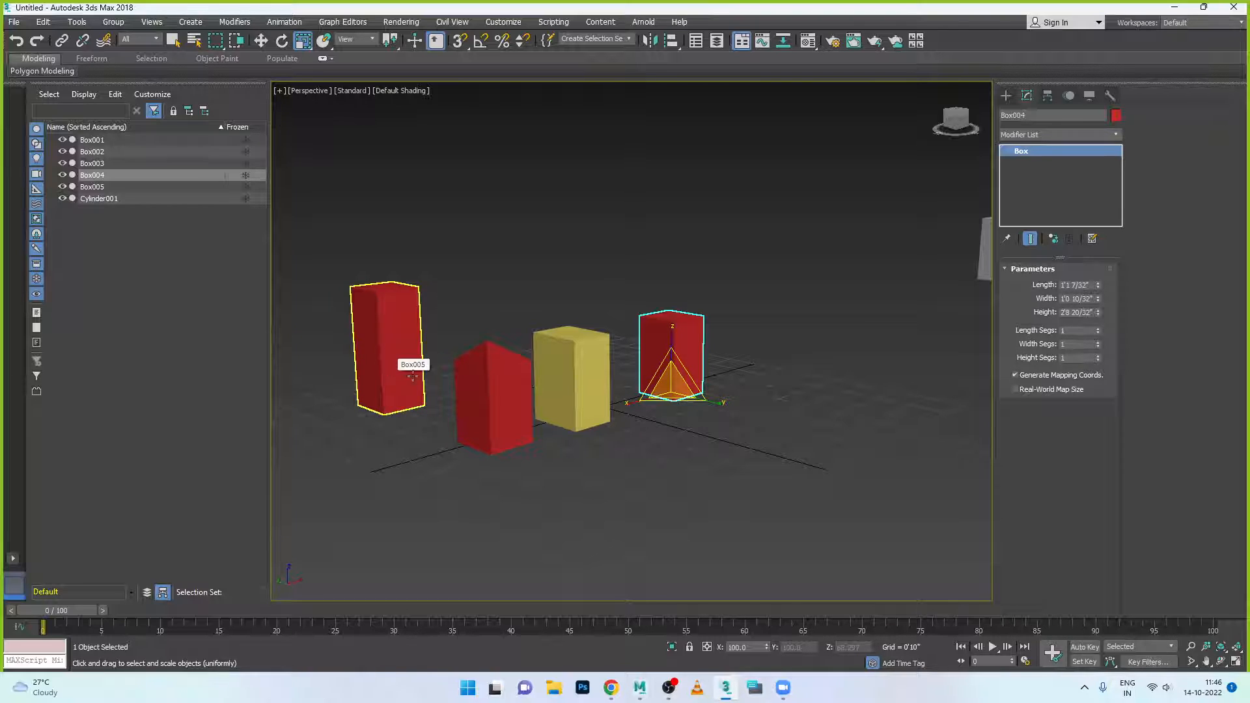
pyautogui.click(500, 390)
pyautogui.click(500, 391)
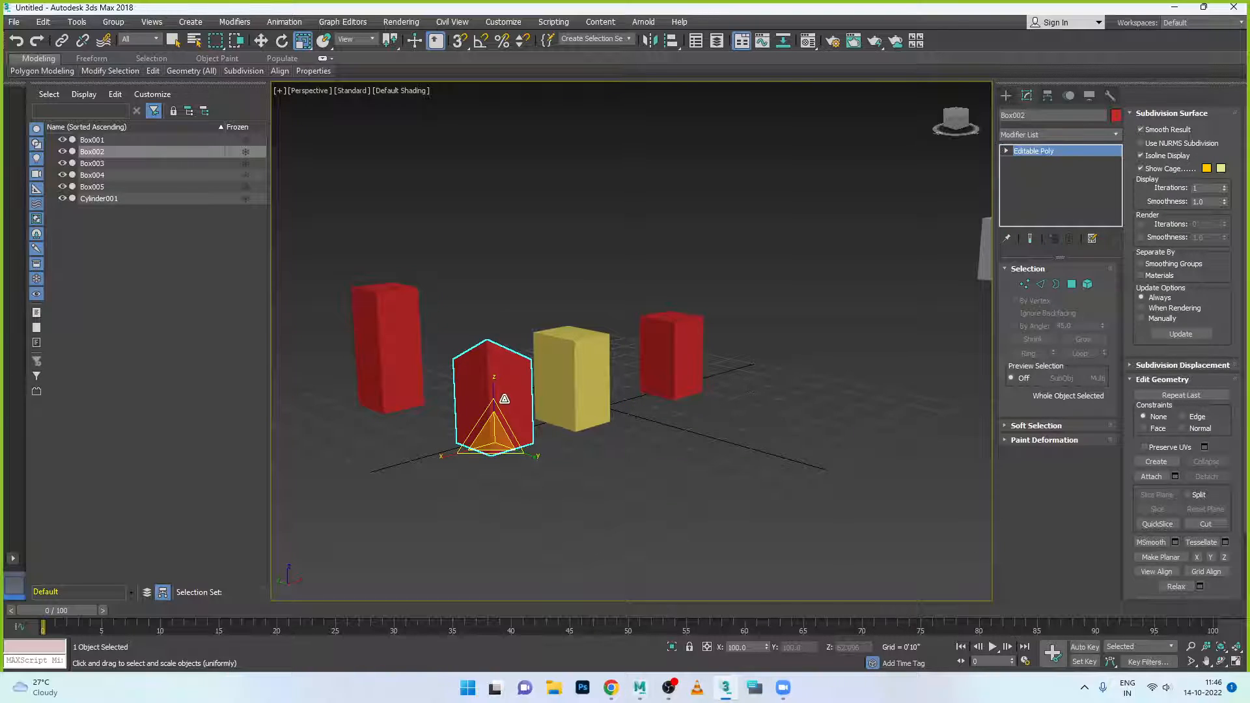
pyautogui.click(676, 365)
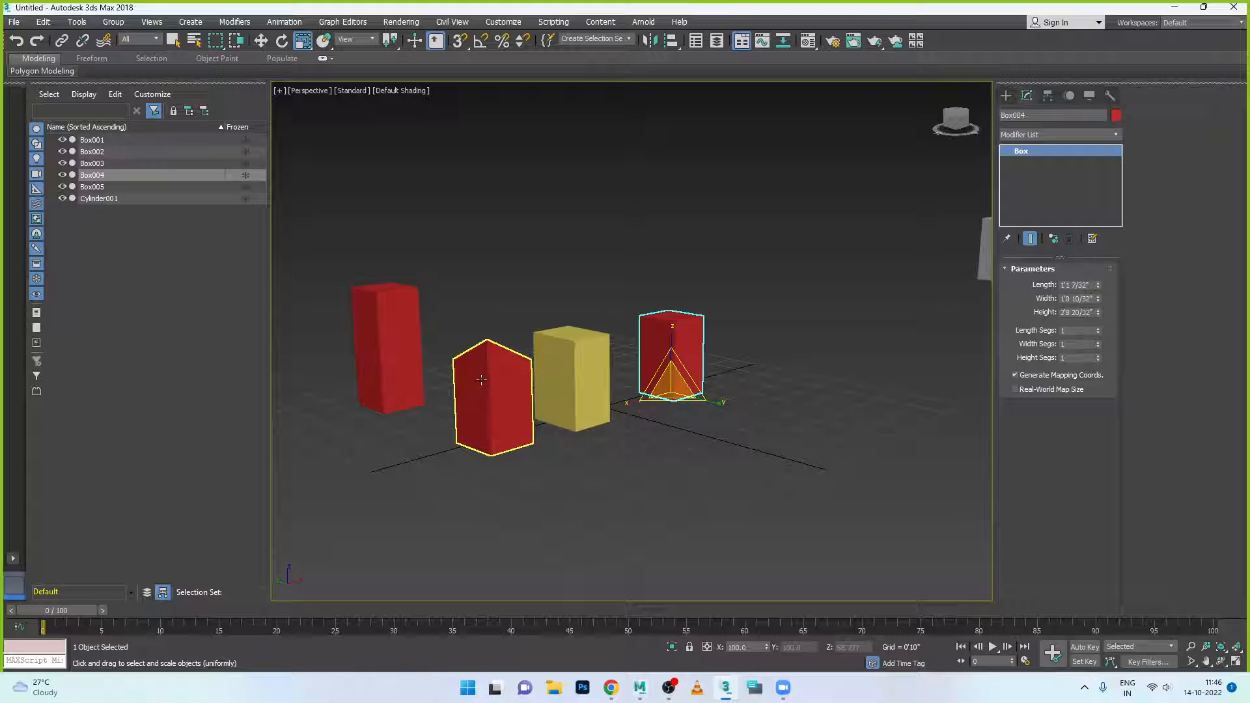
# Undo the instanced box's scaling and the original red box's scaling, vertex edit and Editable Poly conversion.
pyautogui.hotkey('ctrl', 'z')
pyautogui.hotkey('ctrl', 'z')
pyautogui.hotkey('ctrl', 'z')
pyautogui.hotkey('ctrl', 'z')
pyautogui.hotkey('ctrl', 'z')
pyautogui.hotkey('ctrl', 'z')
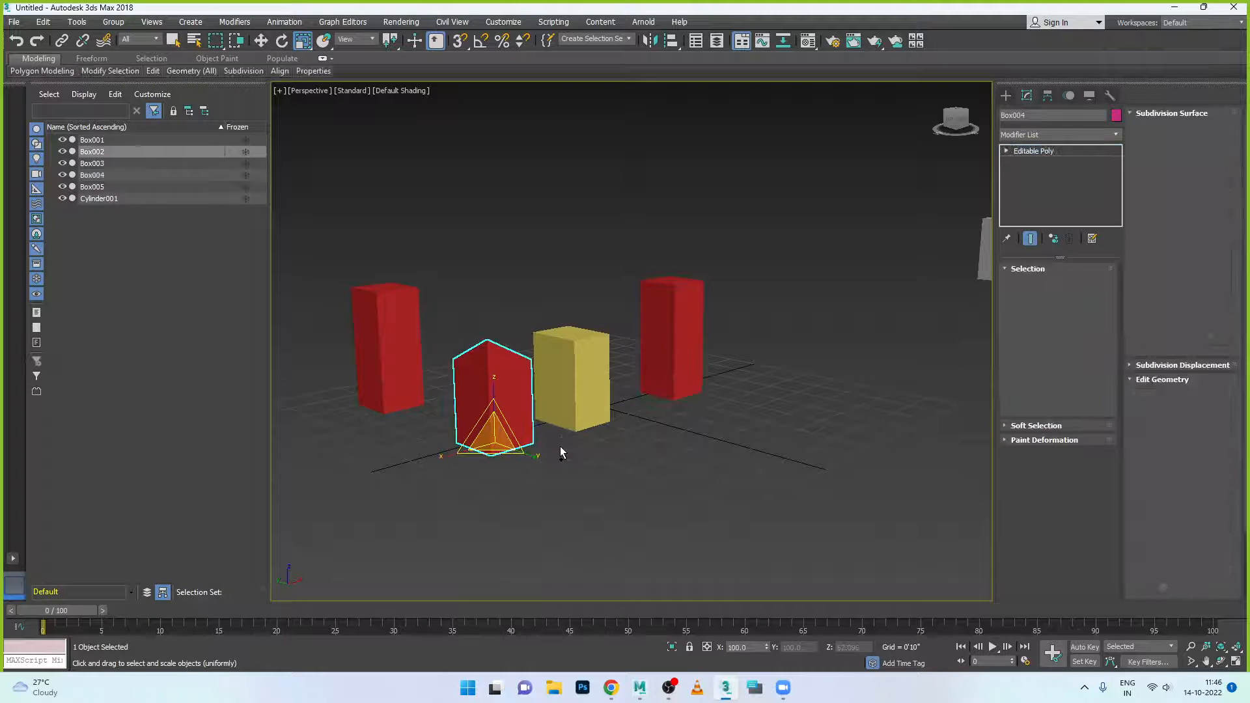
pyautogui.hotkey('ctrl', 'z')
pyautogui.hotkey('ctrl', 'z')
pyautogui.hotkey('ctrl', 'z')
pyautogui.hotkey('ctrl', 'z')
pyautogui.hotkey('ctrl', 'z')
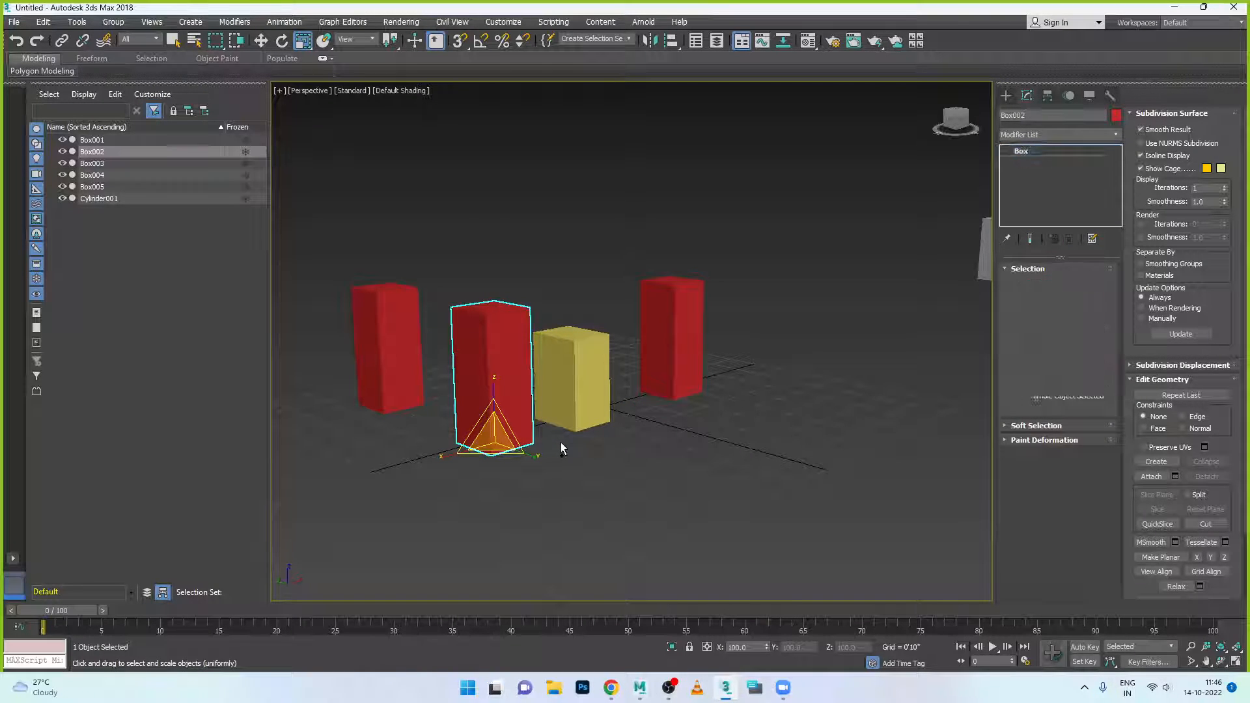
# Try scaling the original red box along the Z axis to about 74%, and undo the scaling.
pyautogui.moveTo(495, 385); pyautogui.dragTo(519, 424)
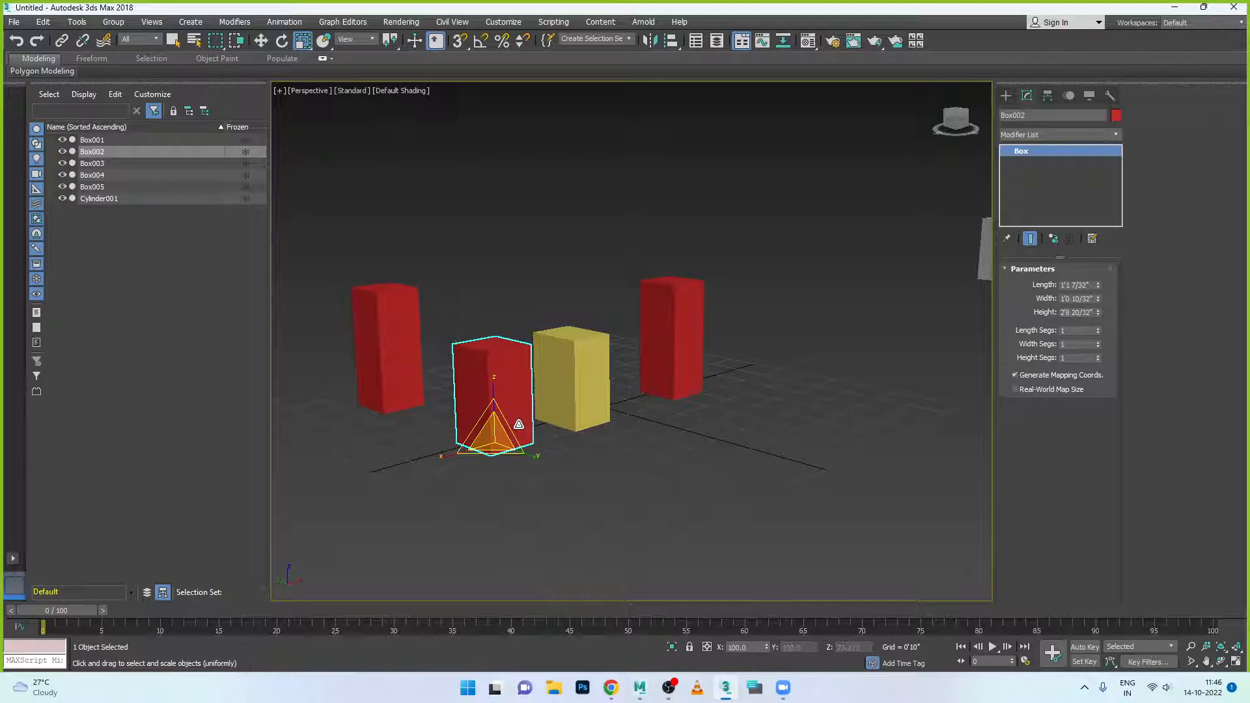
pyautogui.hotkey('ctrl', 'z')
pyautogui.hotkey('ctrl', 'z')
pyautogui.hotkey('ctrl', 'z')
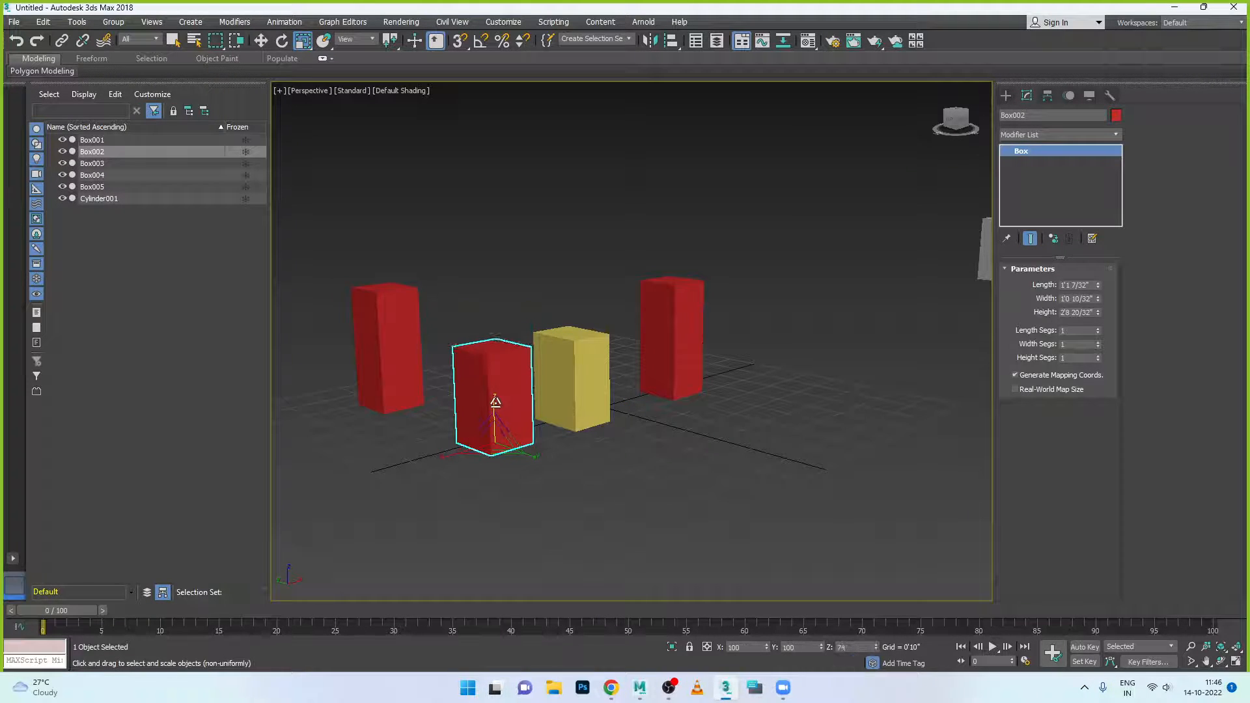
pyautogui.hotkey('ctrl', 'z')
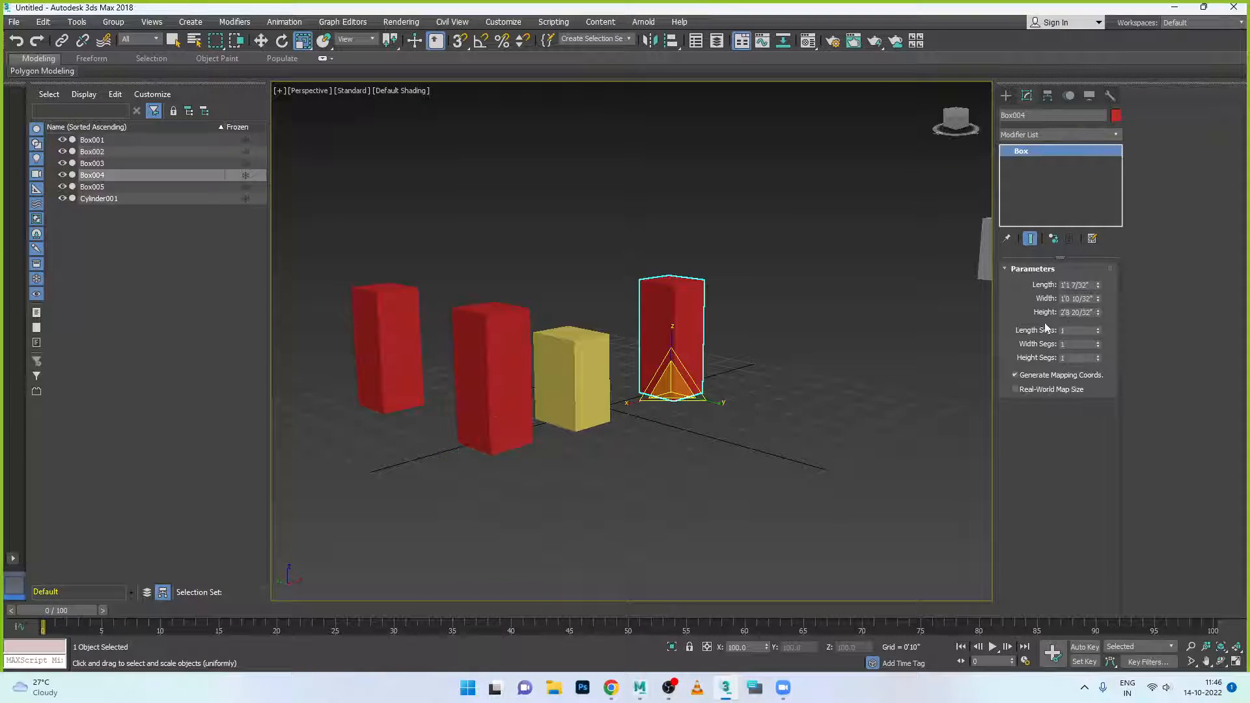
# Reduce the original red box's length to 0'10 18/32", and select the instanced box.
pyautogui.click(508, 377)
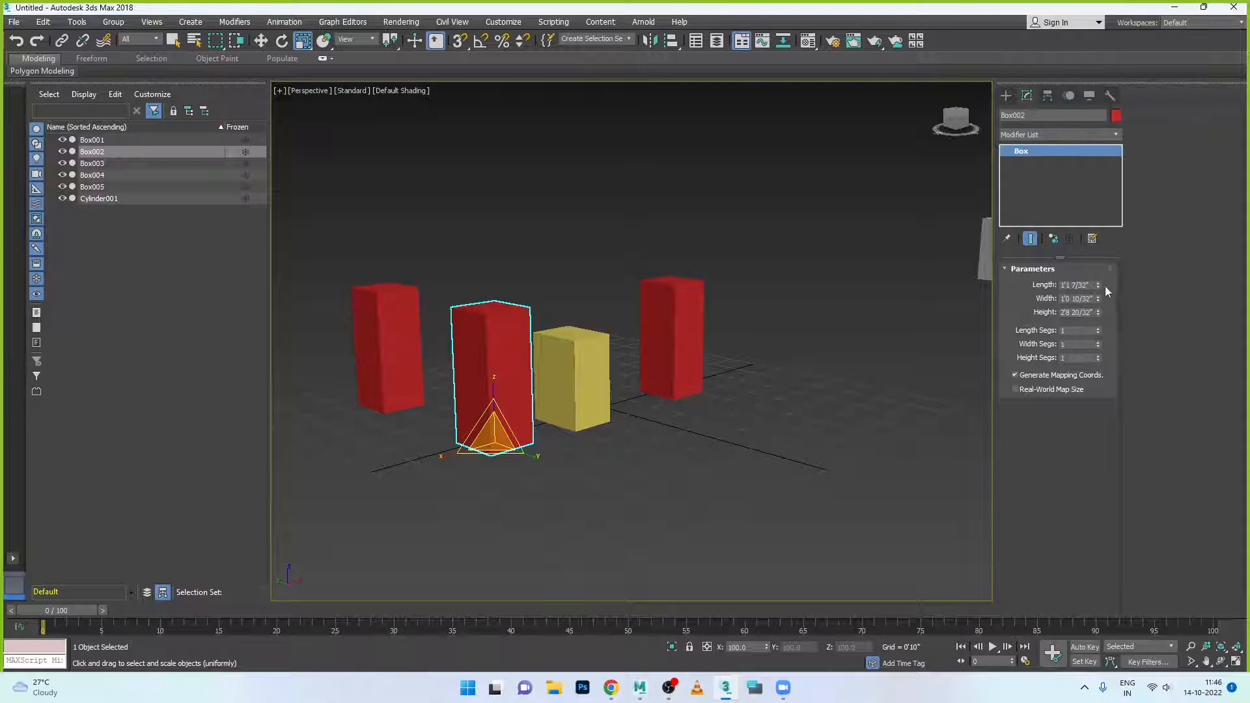
pyautogui.moveTo(1099, 284); pyautogui.dragTo(1099, 303)
pyautogui.click(688, 363)
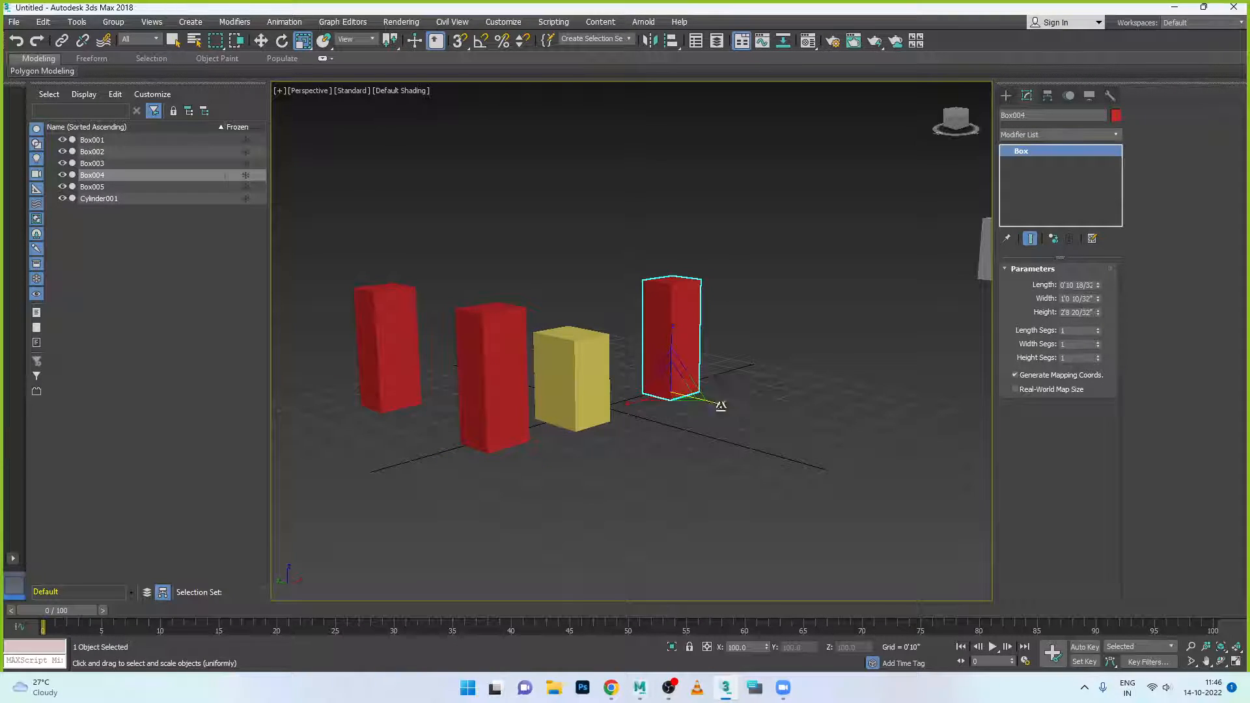
# Convert the instanced red box to an Editable Poly.
pyautogui.rightClick(690, 363)
pyautogui.moveTo(749, 488)
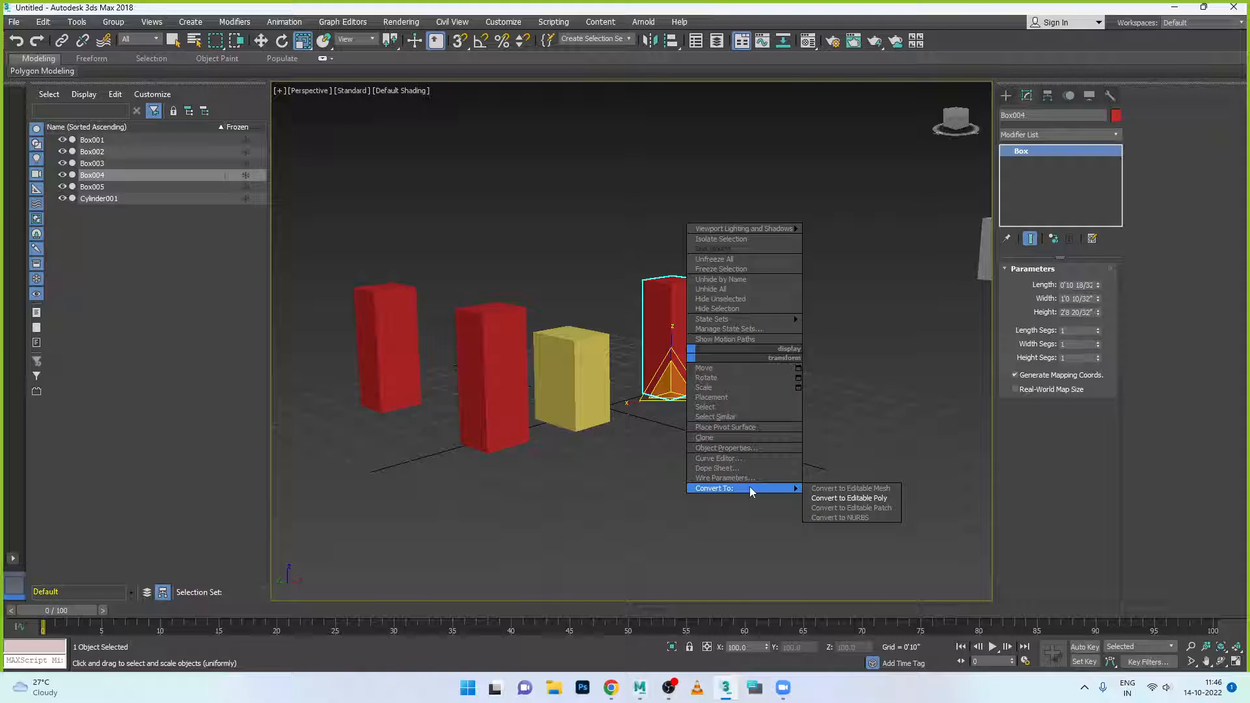
pyautogui.click(852, 499)
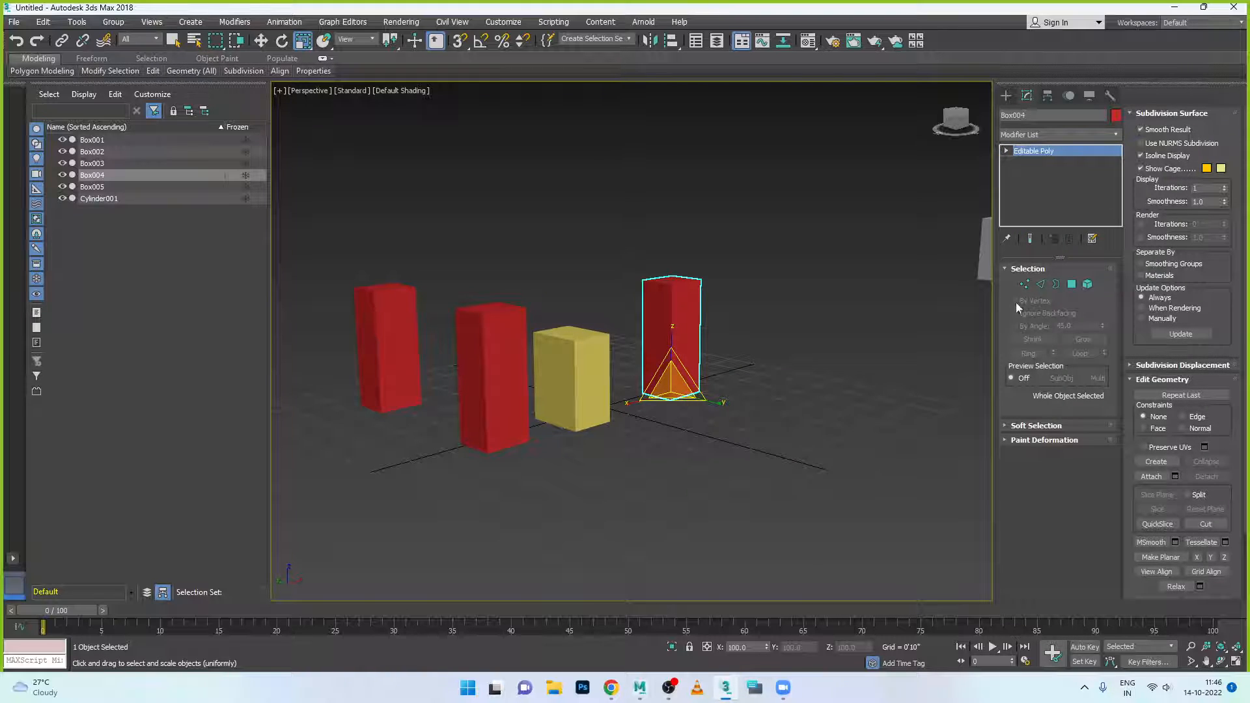
# Move a top corner vertex of the converted red box outward along X to about 3'6", then leave vertex editing and deselect.
pyautogui.click(1024, 284)
pyautogui.moveTo(722, 267); pyautogui.dragTo(628, 296)
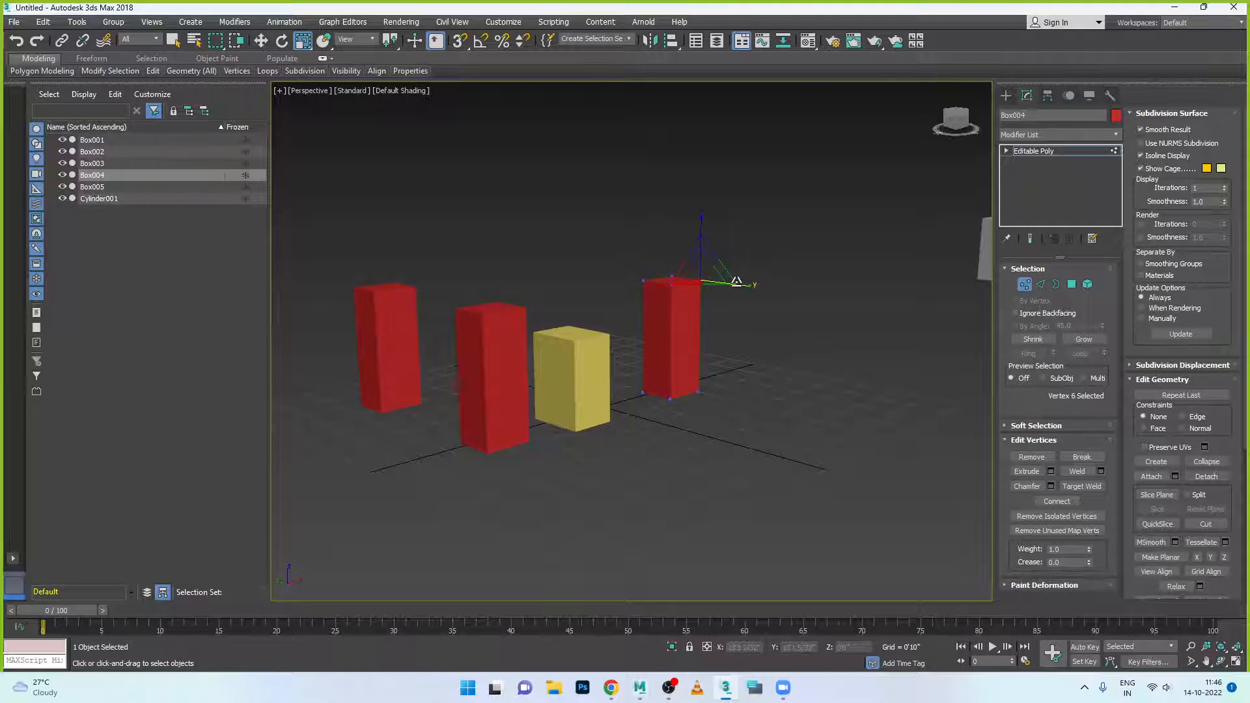
pyautogui.press('w')
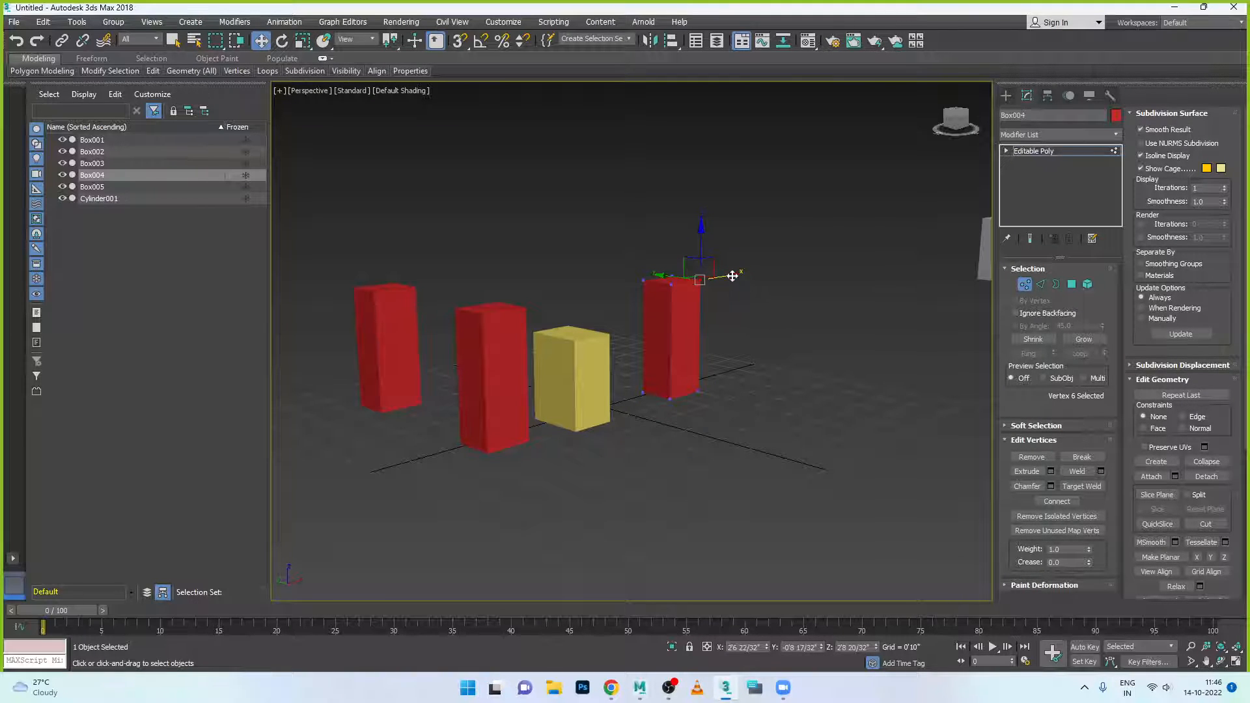
pyautogui.moveTo(733, 276); pyautogui.dragTo(758, 274)
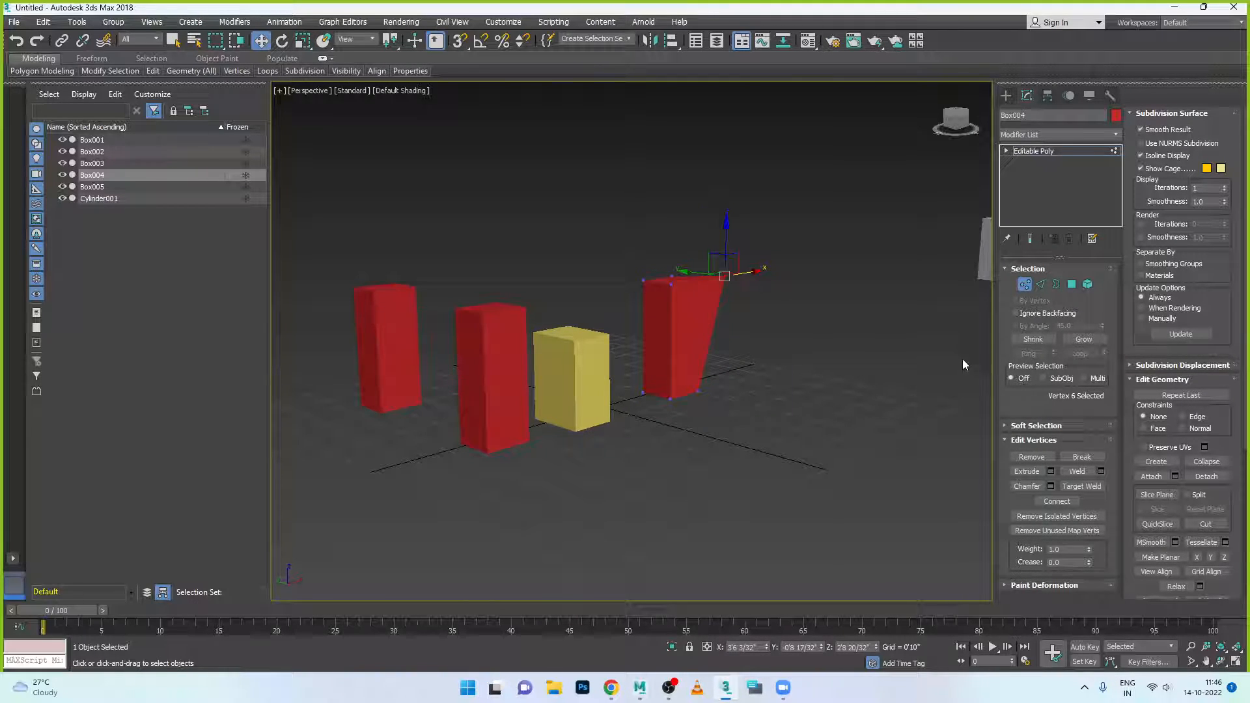
pyautogui.click(1024, 284)
pyautogui.click(778, 428)
# Resize the original red box to about 0'3 25/32" length and 0'9 31/32" width, and compare it with the reference clone.
pyautogui.click(501, 381)
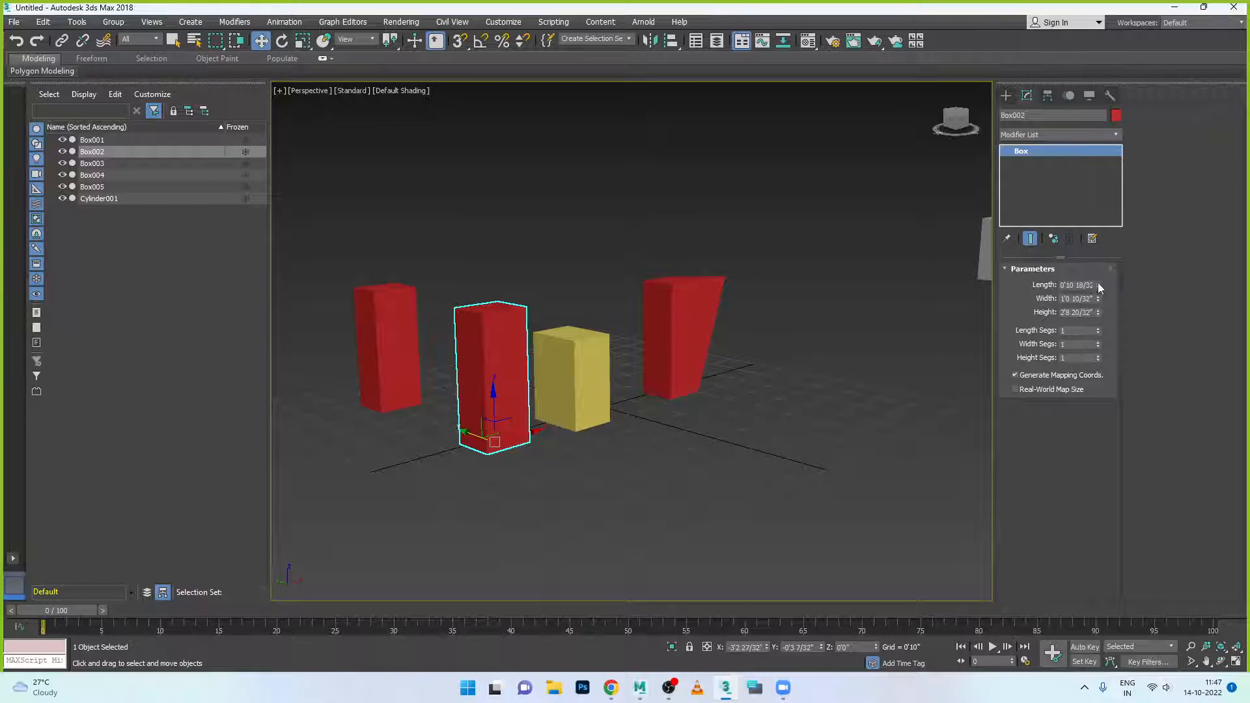
pyautogui.moveTo(1098, 287); pyautogui.dragTo(1121, 311)
pyautogui.click(388, 357)
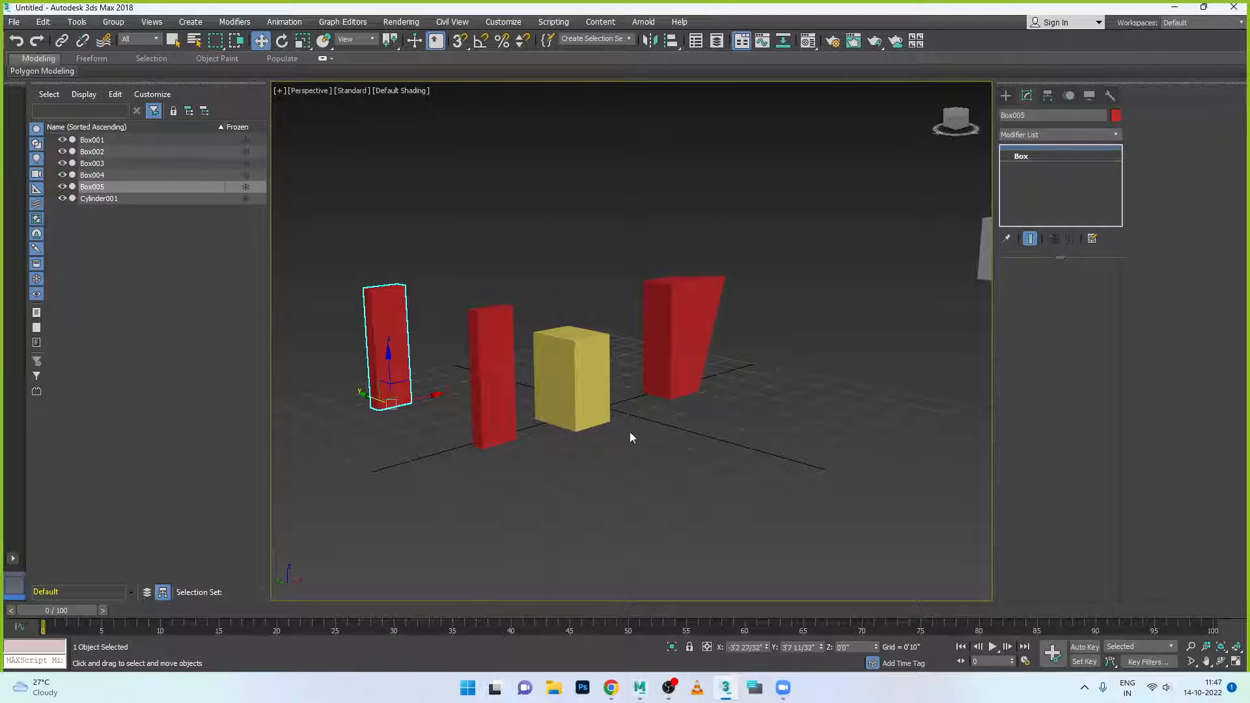
pyautogui.click(496, 384)
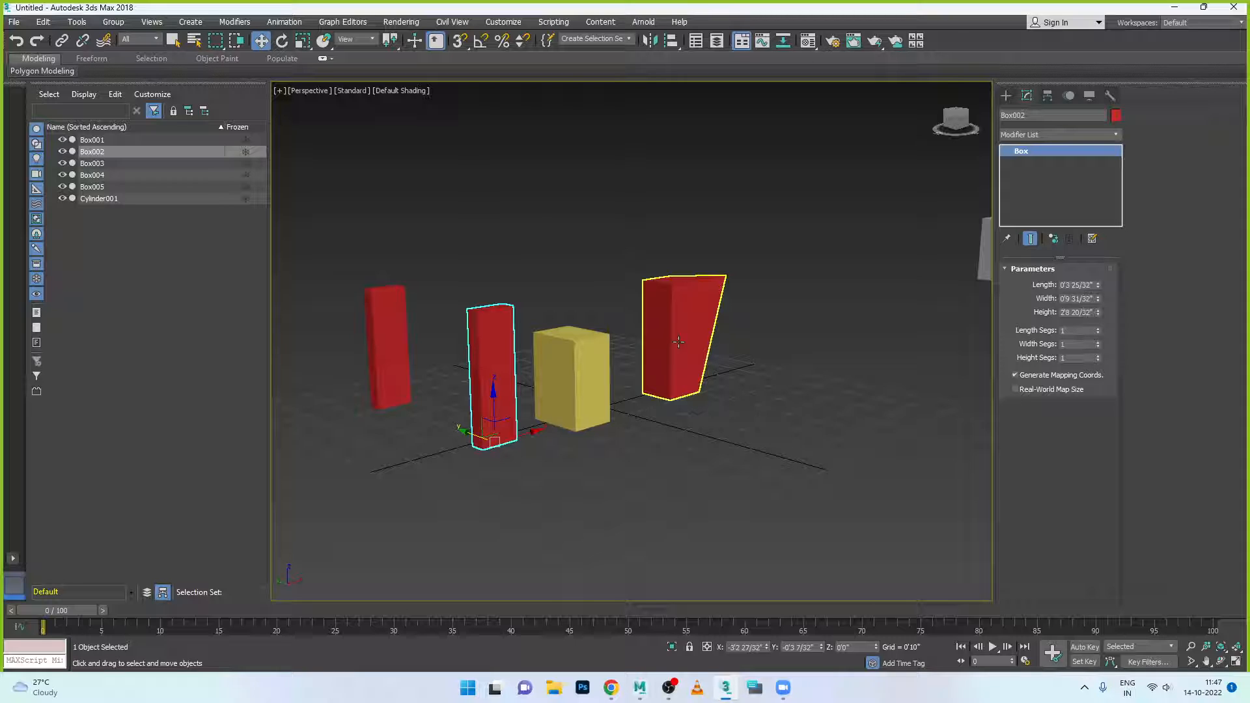
pyautogui.click(386, 326)
pyautogui.click(505, 366)
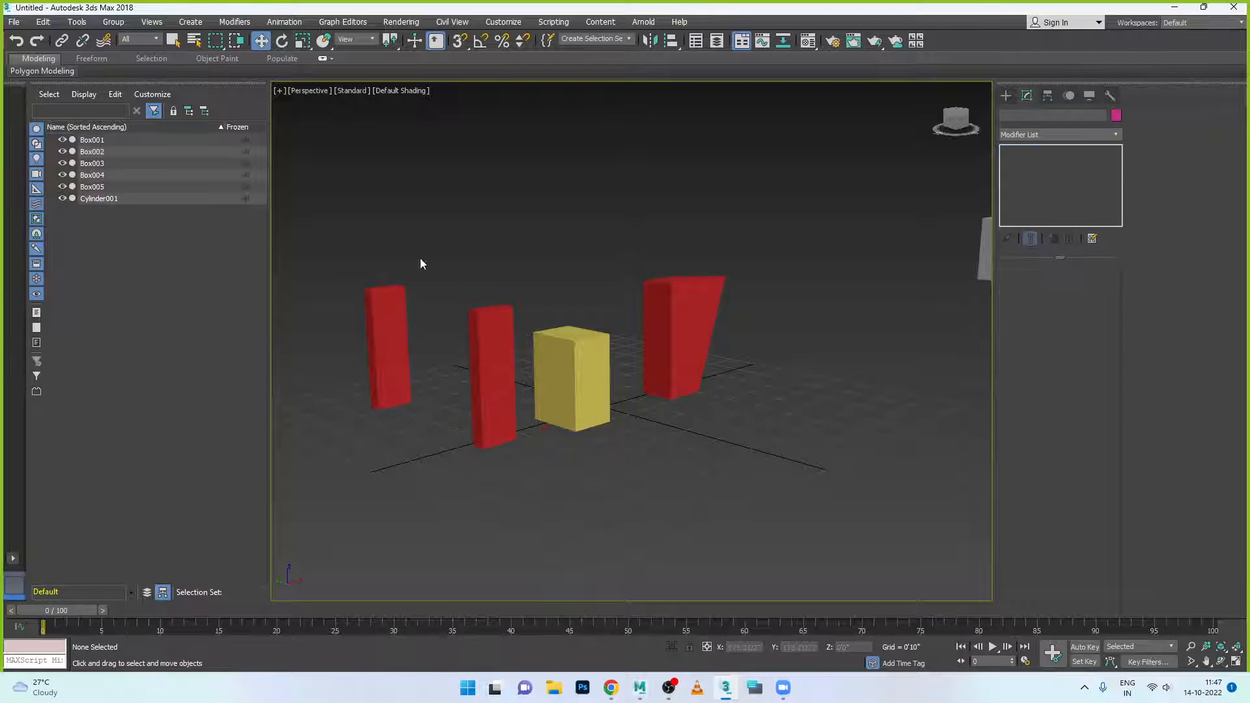
# Delete the three red boxes and the yellow box together.
pyautogui.moveTo(349, 229); pyautogui.dragTo(779, 438)
pyautogui.press('Delete')
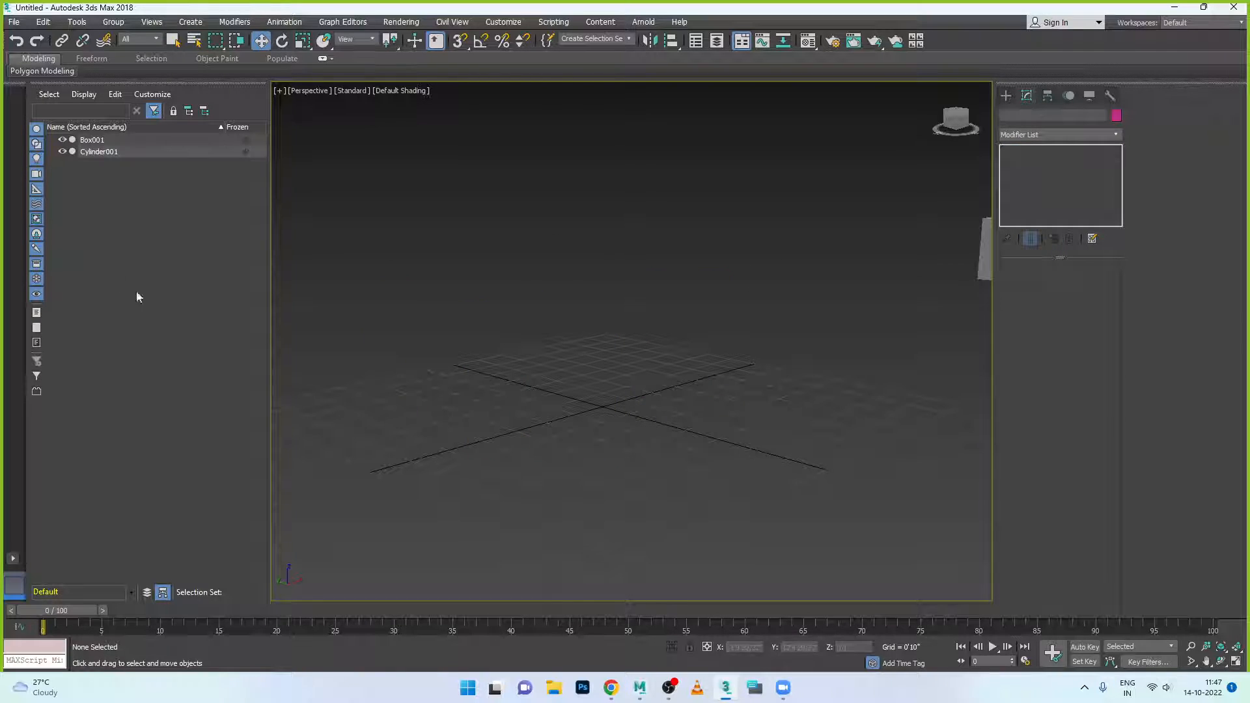
# Create a cylinder near the grid centre with about 0'7 9/32" radius and 3'7 28/32" height.
pyautogui.click(1006, 95)
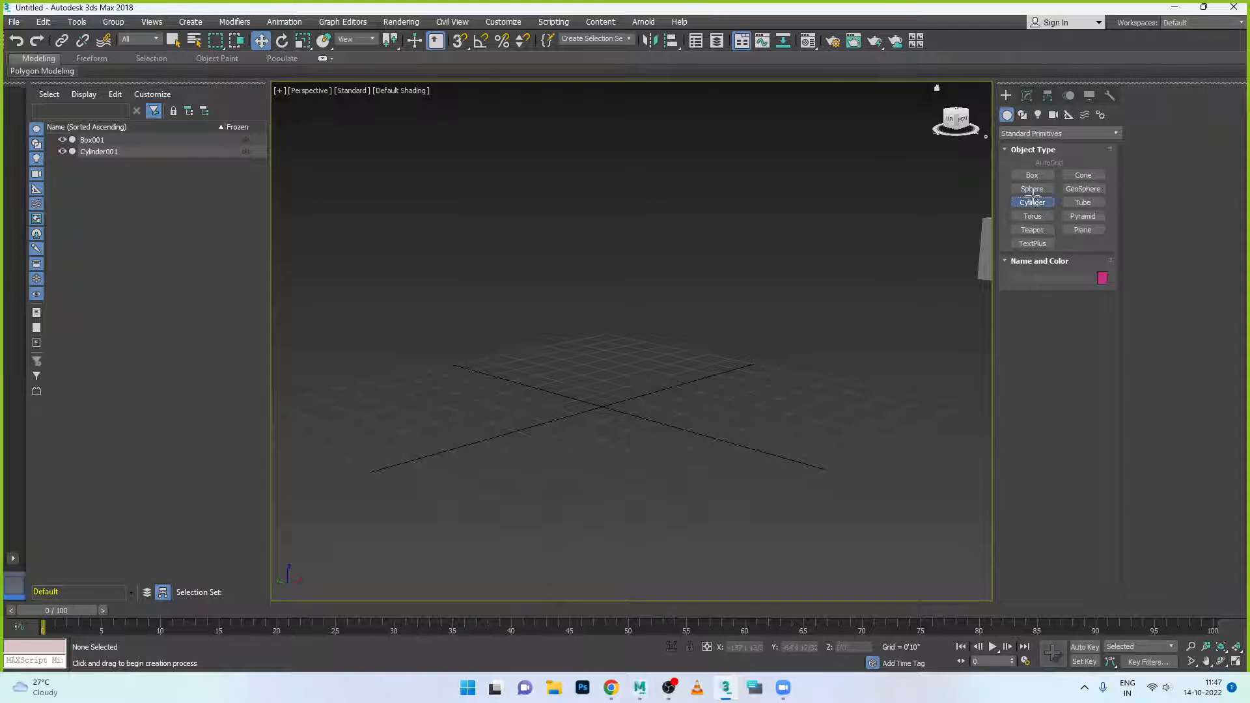
pyautogui.click(1032, 202)
pyautogui.moveTo(588, 405)
pyautogui.mouseDown()
pyautogui.moveTo(611, 424)
pyautogui.moveTo(599, 412)
pyautogui.mouseUp()
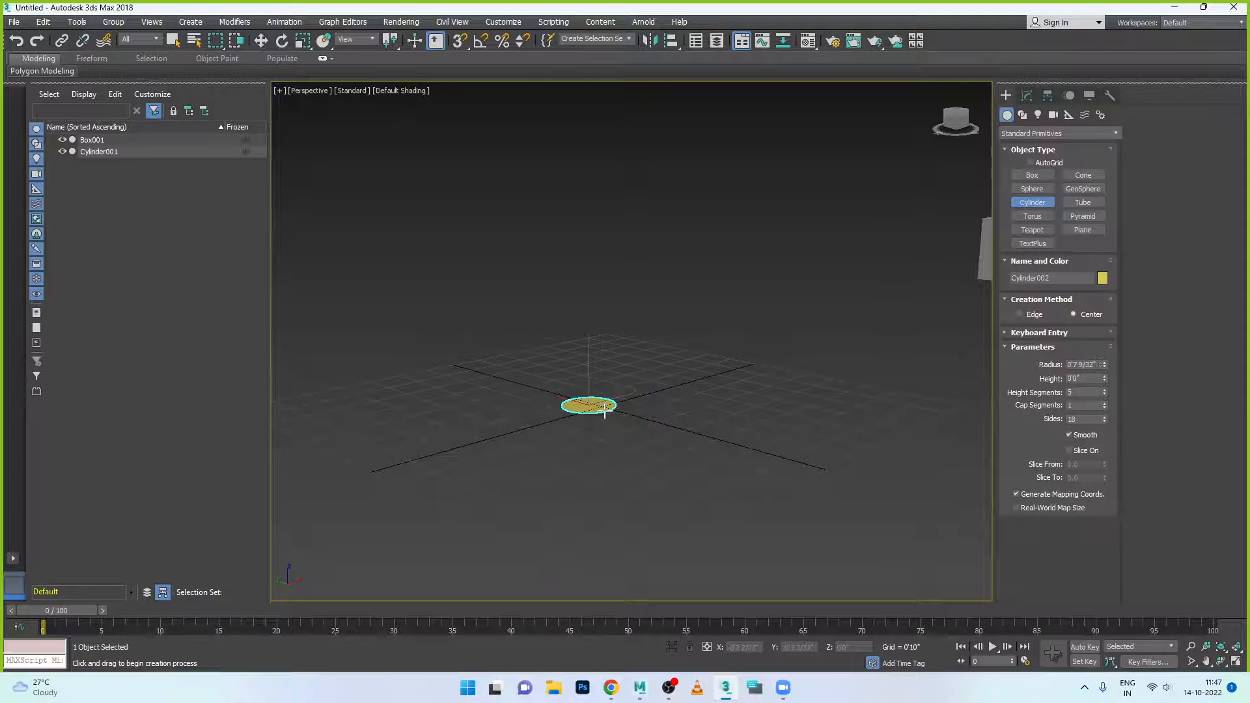
pyautogui.click(620, 246)
pyautogui.press('w')
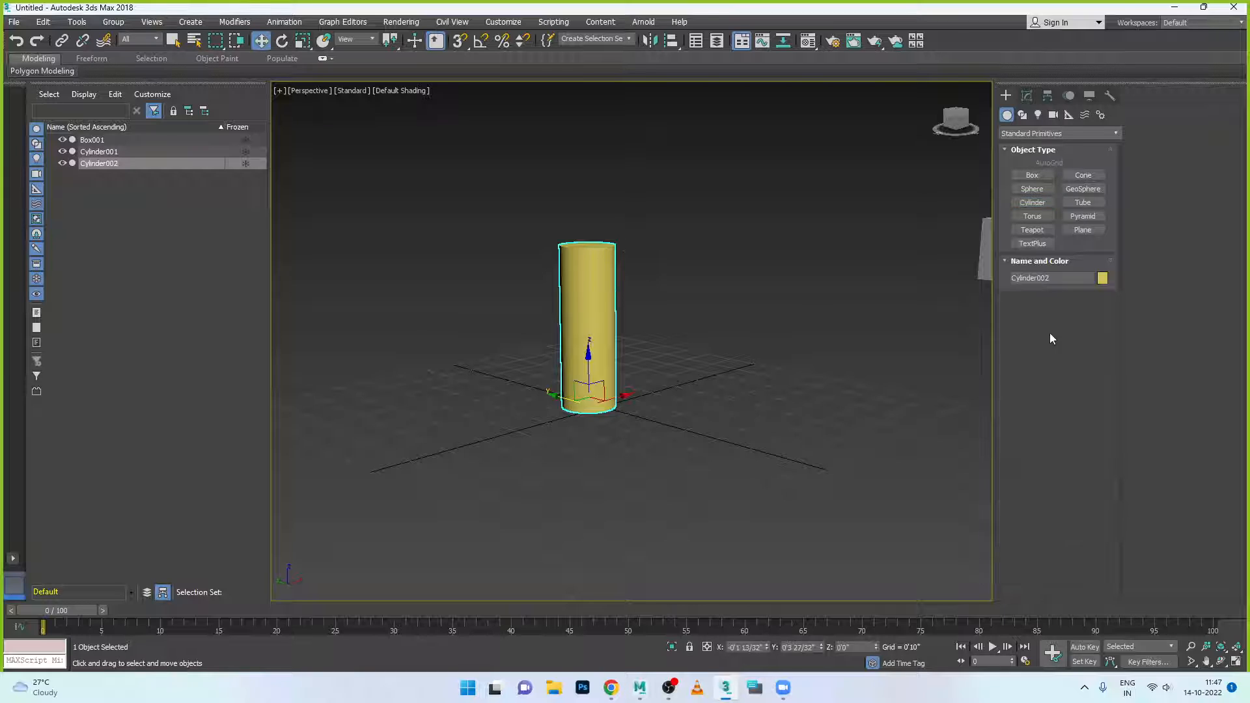
# Check the new cylinder's parameters and convert it to an Editable Poly.
pyautogui.click(1027, 96)
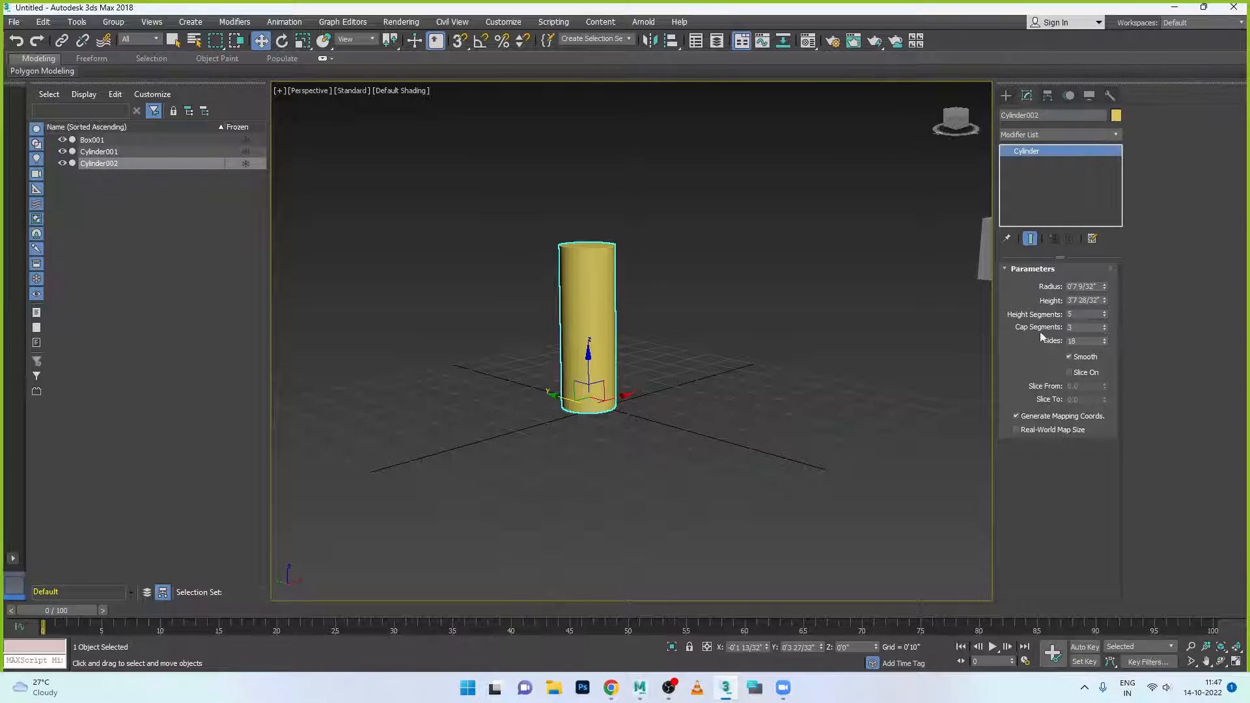
pyautogui.rightClick(609, 328)
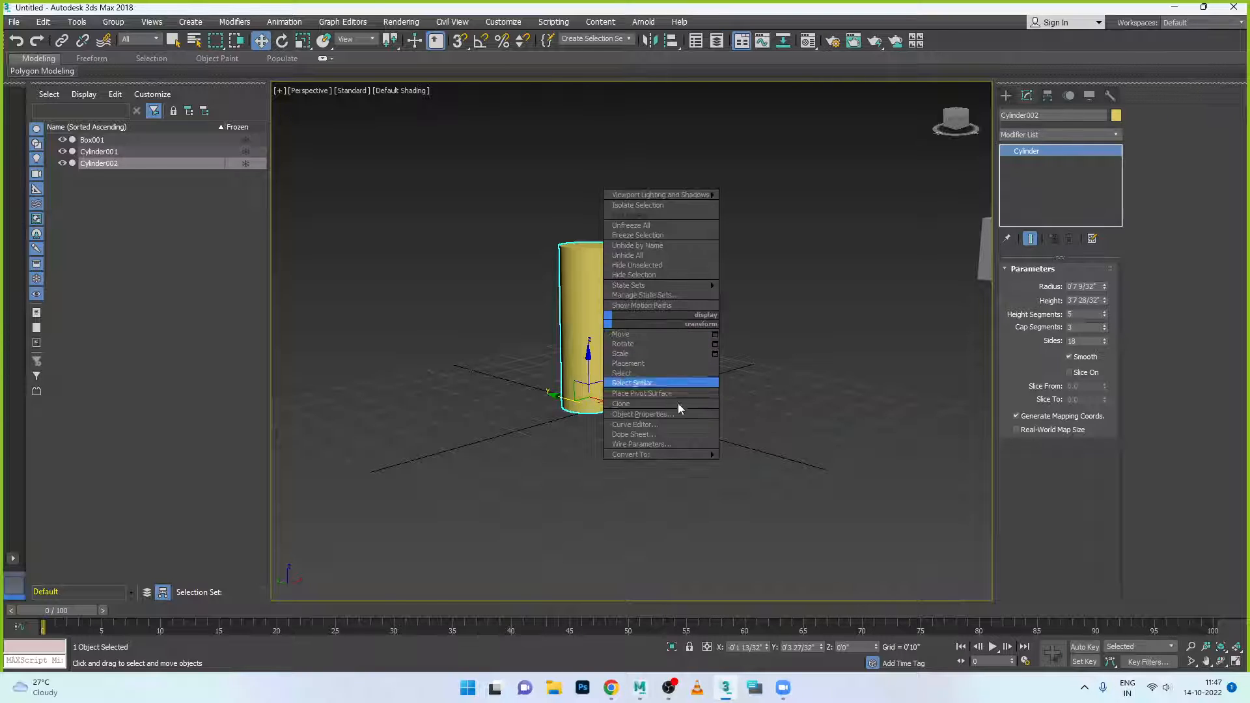
pyautogui.moveTo(671, 456)
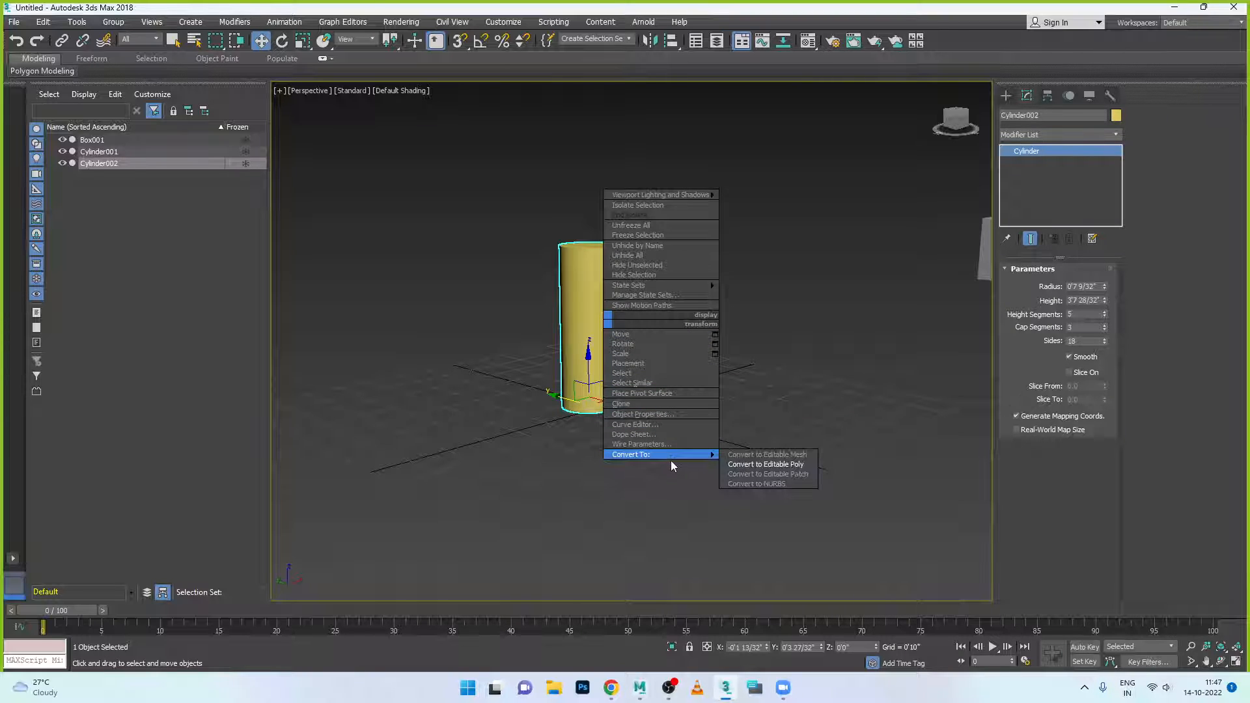
pyautogui.click(776, 464)
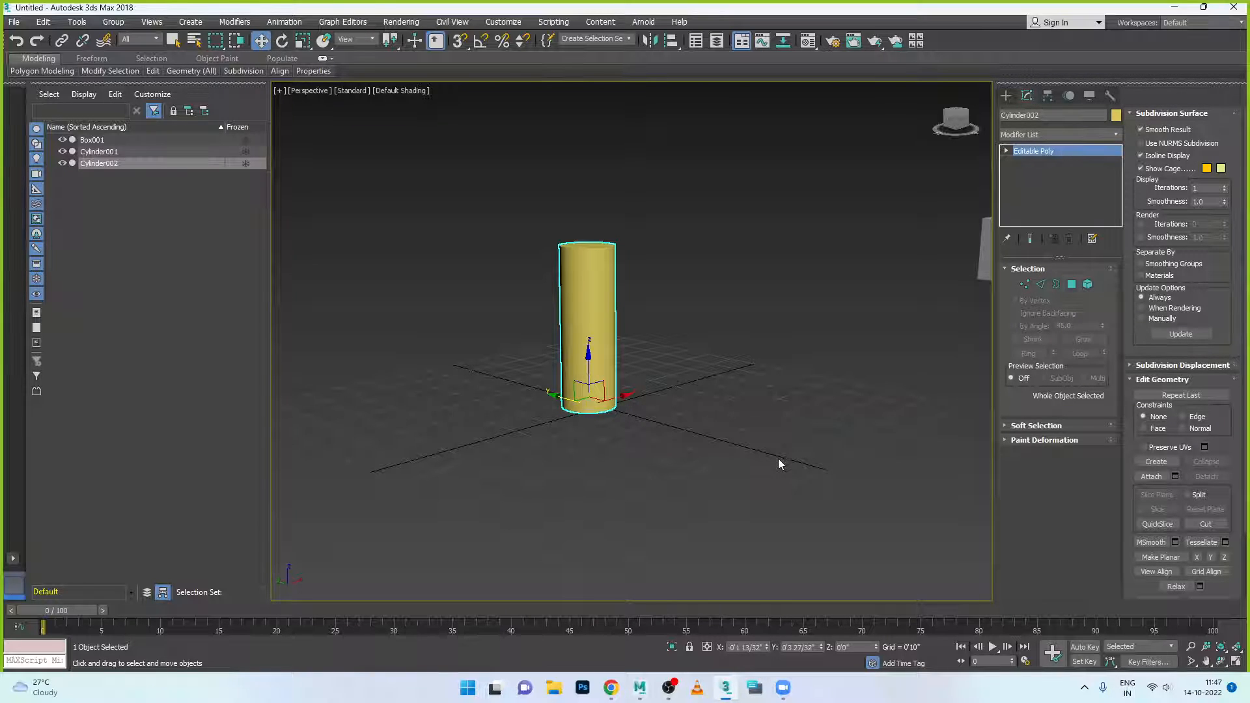
# Clone the cylinder along the X axis to about 3'7" as a single Instance.
pyautogui.keyDown('shift'); pyautogui.moveTo(624, 396); pyautogui.dragTo(725, 374); pyautogui.keyUp('shift')
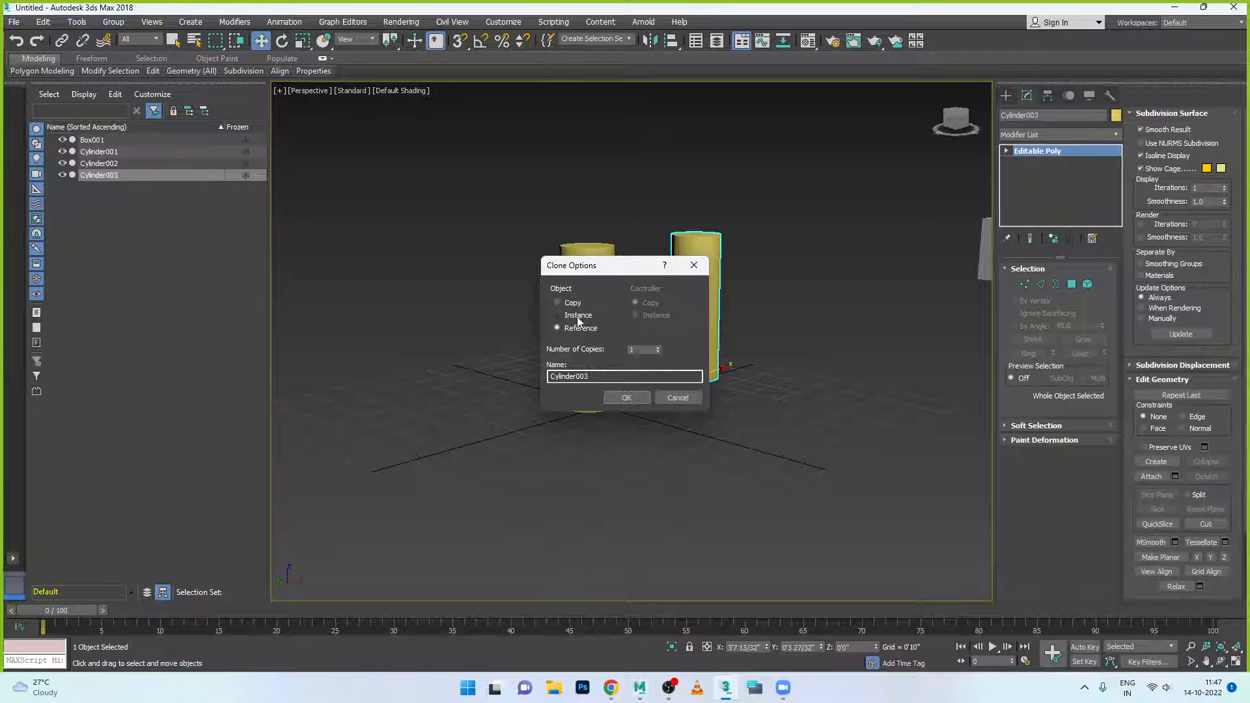
pyautogui.click(636, 398)
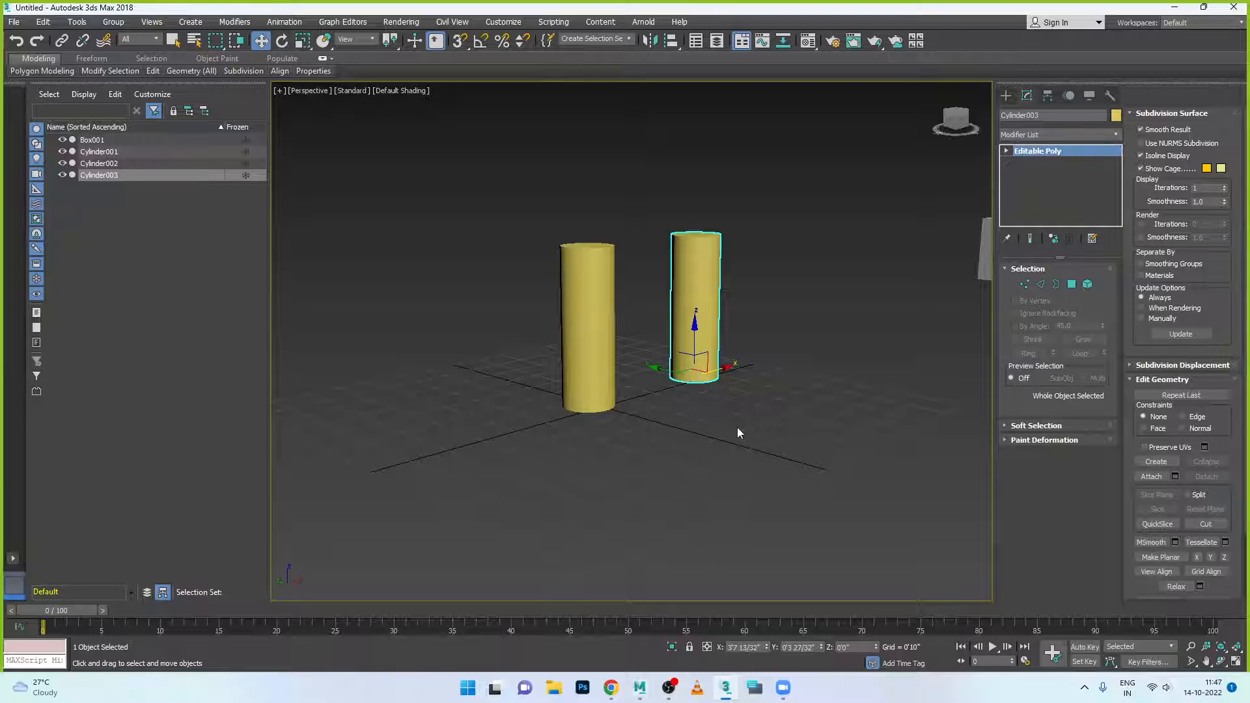
# Move the middle ring of vertices on the original cylinder along X to about -0'9 20/32", and leave vertex editing.
pyautogui.click(615, 375)
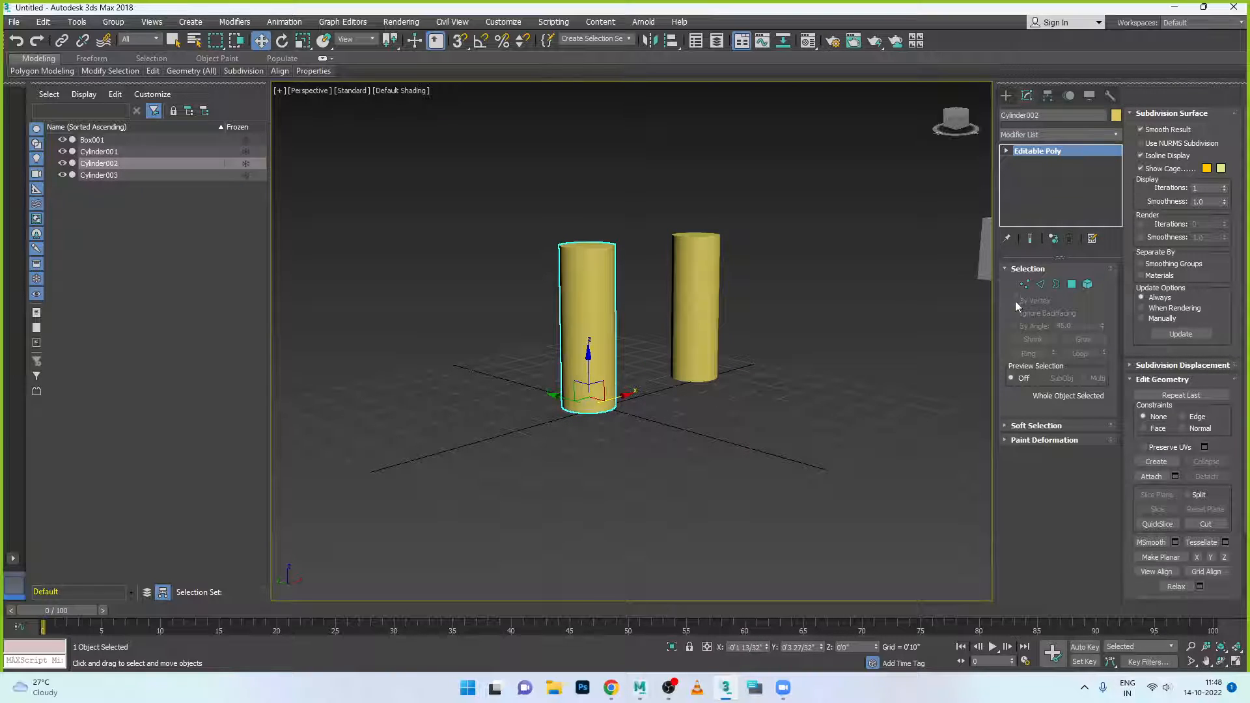
pyautogui.click(1024, 284)
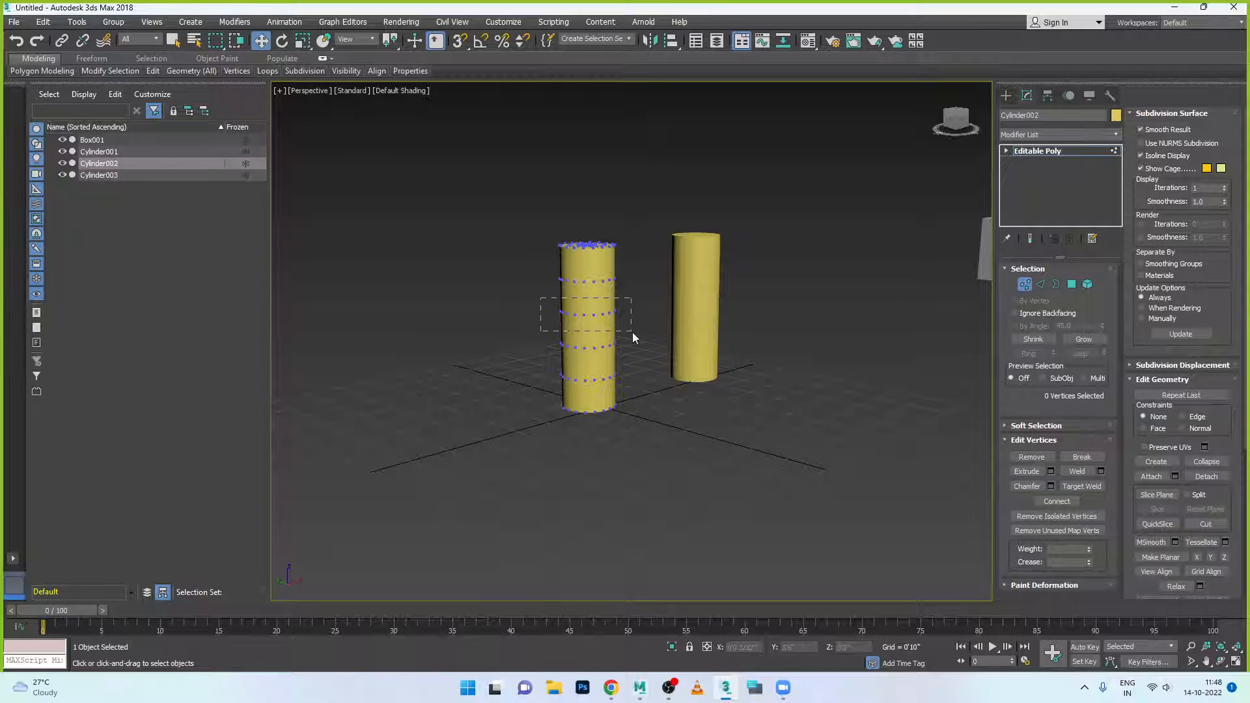
pyautogui.moveTo(633, 337); pyautogui.dragTo(597, 321)
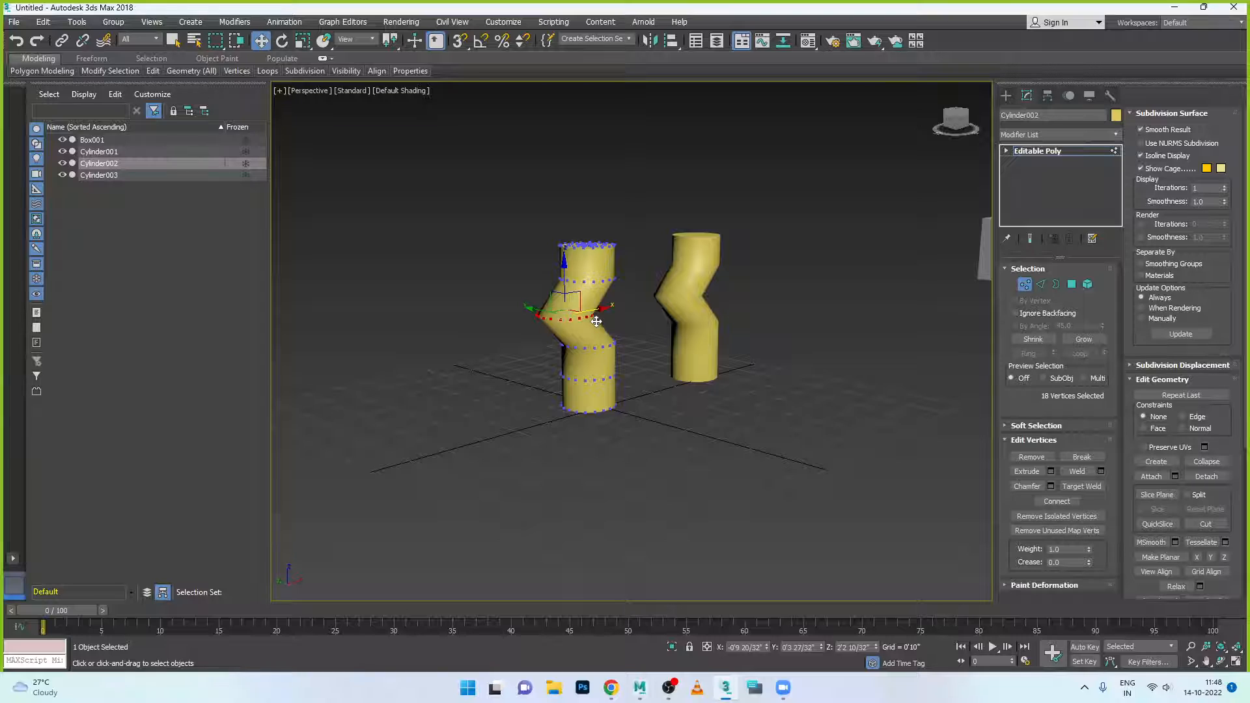
pyautogui.keyDown('alt'); pyautogui.moveTo(402, 243); pyautogui.dragTo(475, 314, button='middle'); pyautogui.keyUp('alt')
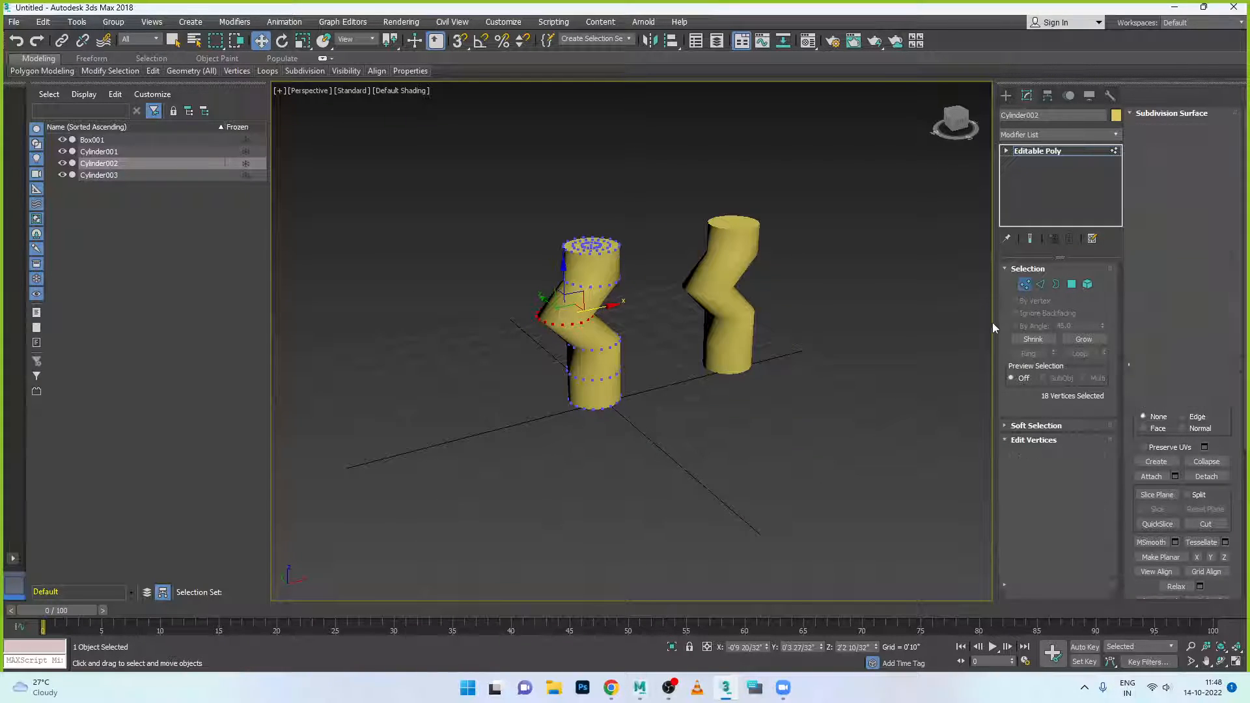
pyautogui.press('1')
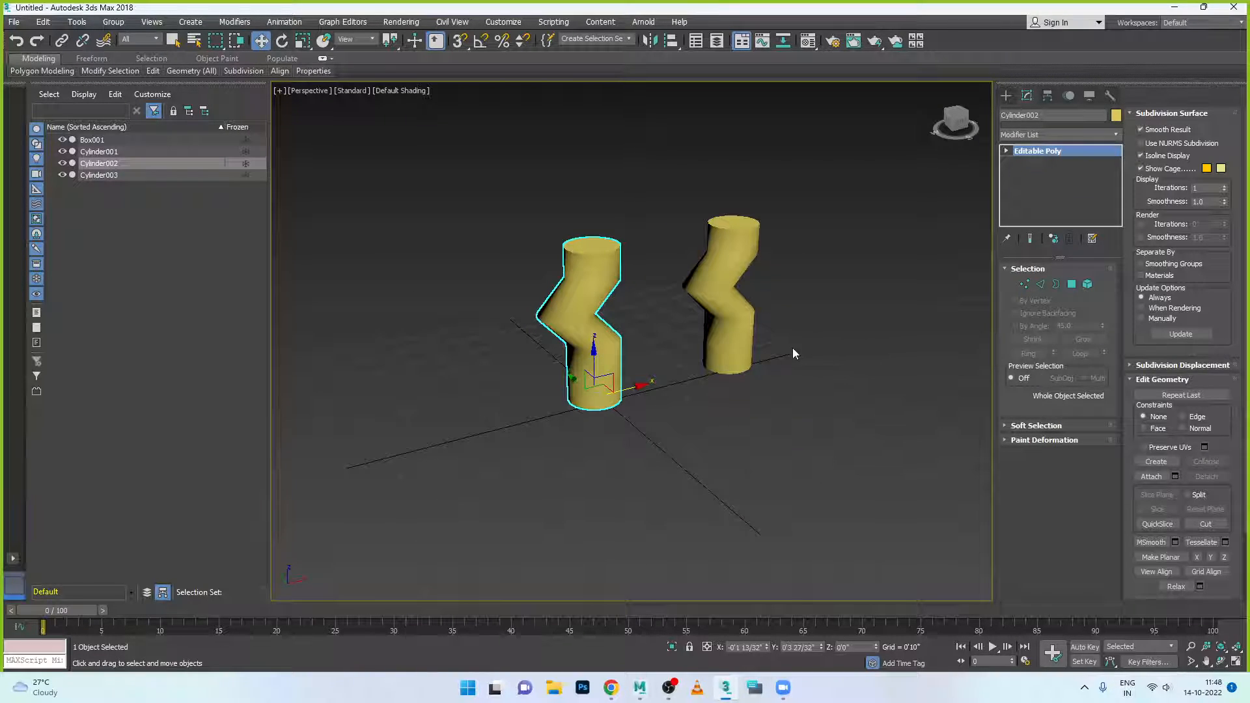
# Add a Bend modifier to the original cylinder with bend axis Z and an angle of 174.5.
pyautogui.click(1114, 137)
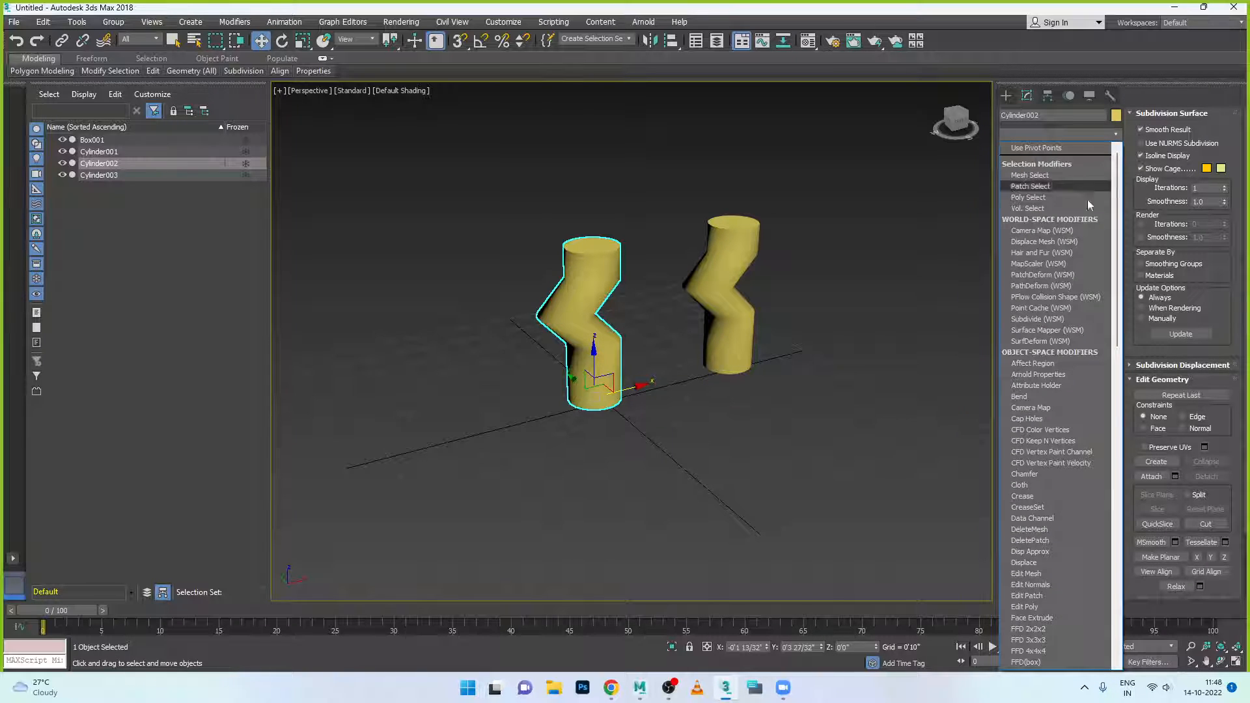
pyautogui.click(1020, 397)
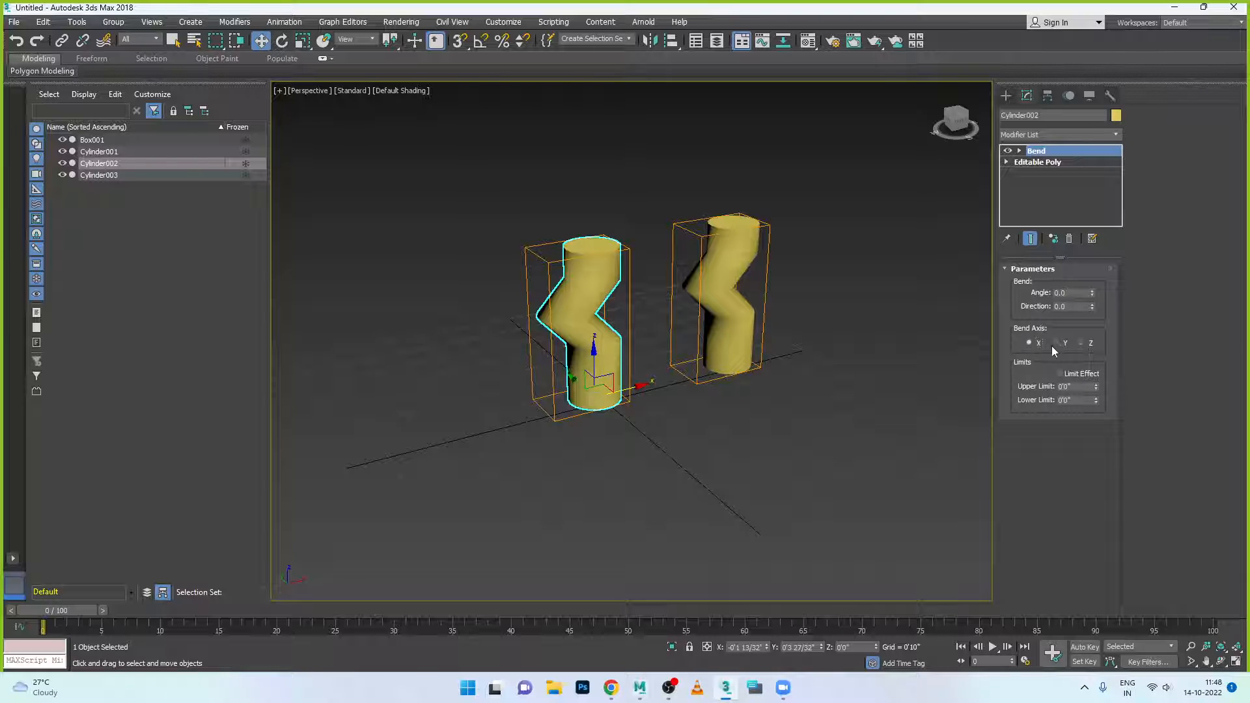
pyautogui.click(1089, 343)
pyautogui.moveTo(1093, 293); pyautogui.dragTo(1131, 79)
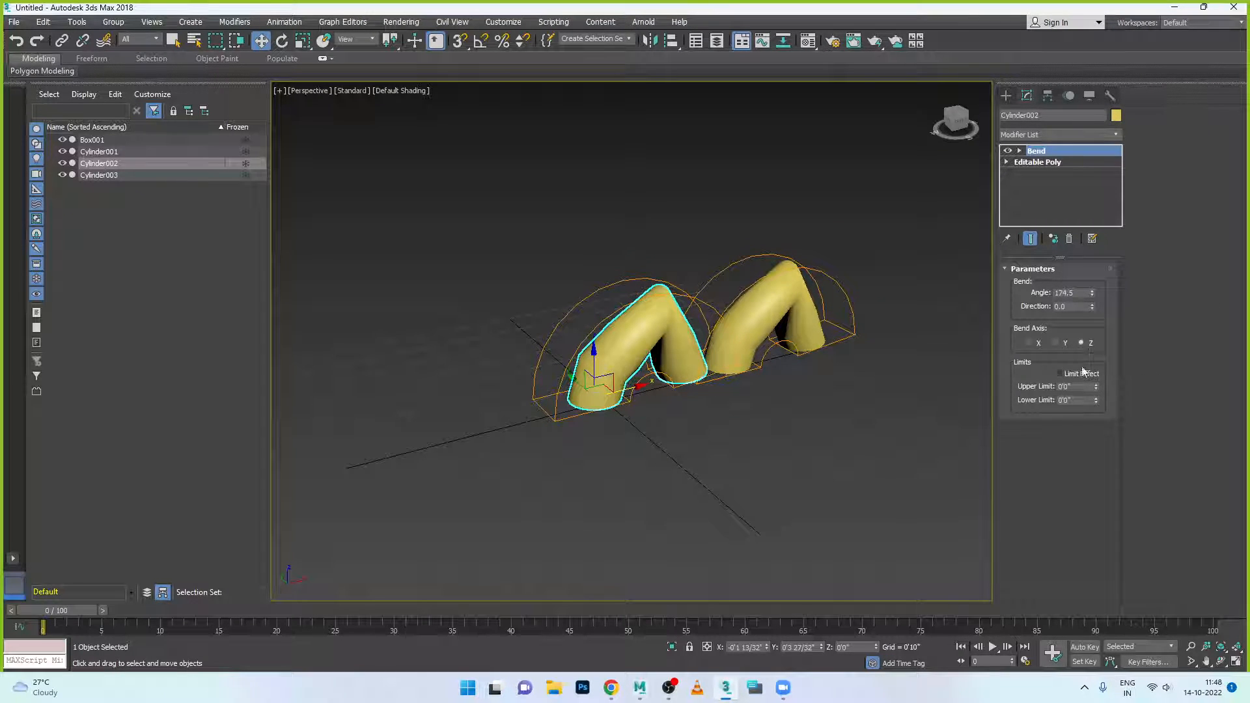
# Try the Y and X bend axes on the cylinder and restore the Z axis.
pyautogui.click(1057, 343)
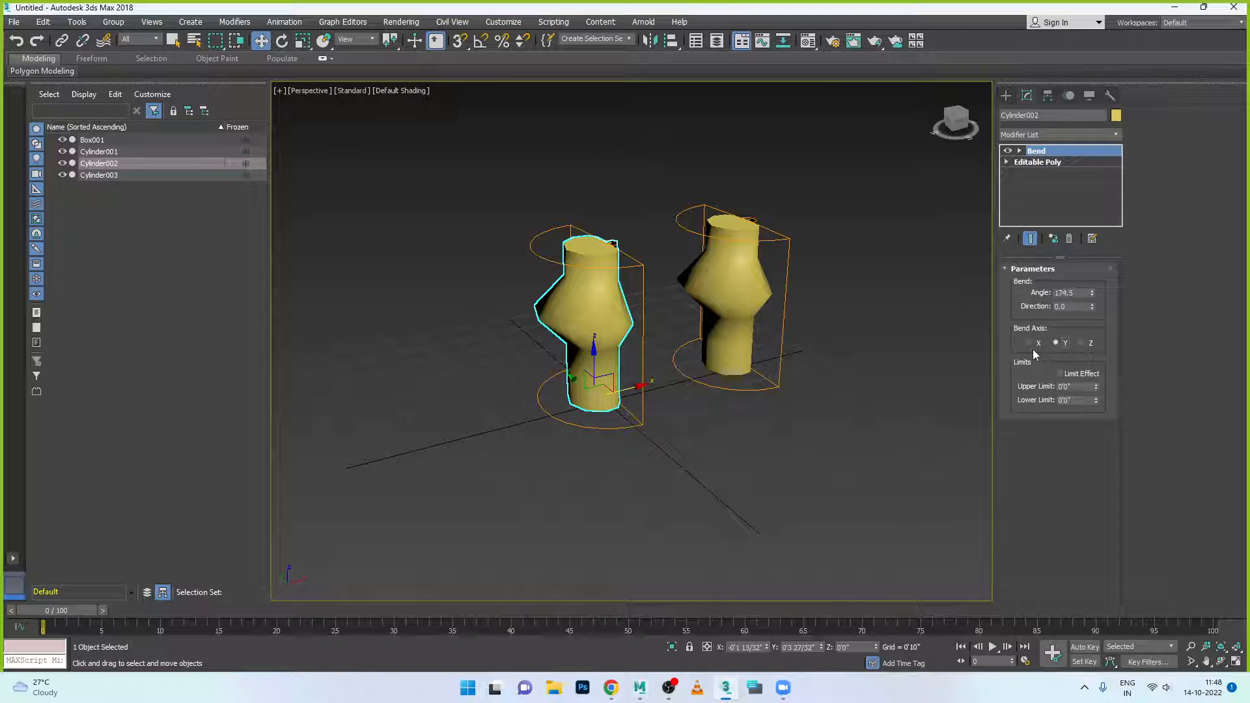
pyautogui.click(1032, 344)
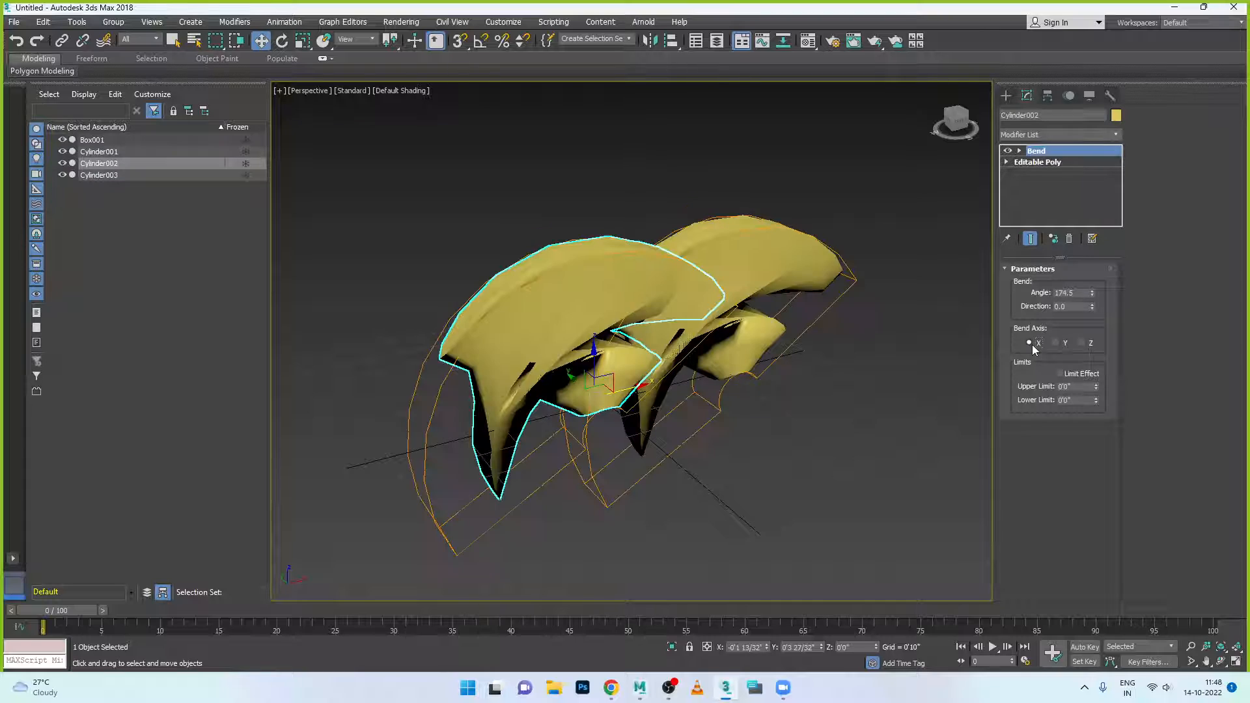
pyautogui.click(1081, 343)
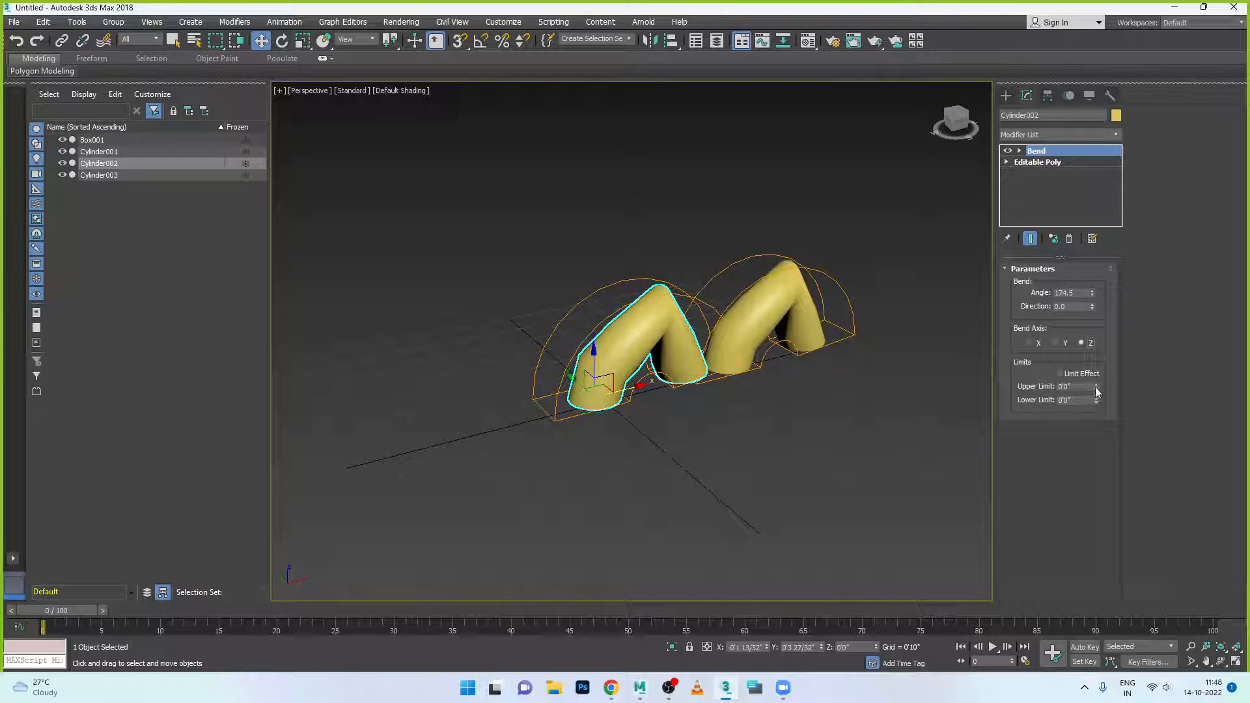
# Adjust the Bend to upper limit 0'0 23/32", lower limit 0'0", angle 136.5 and direction -38.0.
pyautogui.moveTo(1096, 387); pyautogui.dragTo(1109, 339)
pyautogui.moveTo(1096, 398); pyautogui.dragTo(1090, 504)
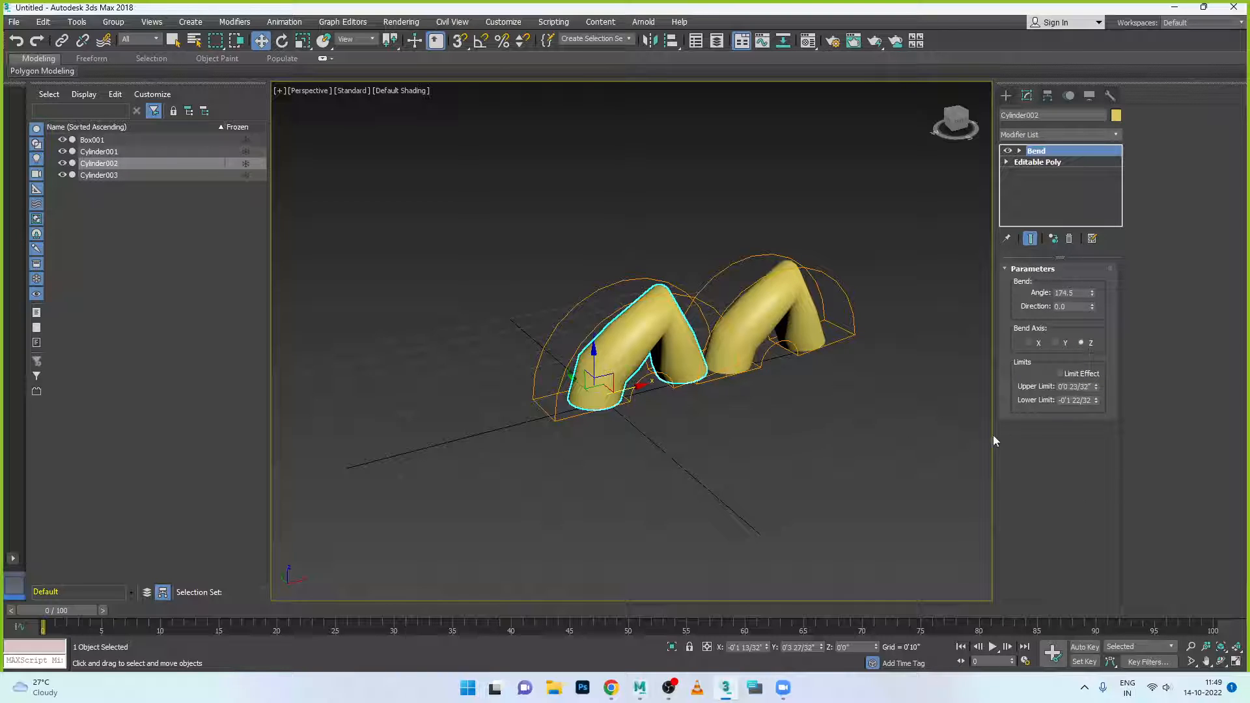
pyautogui.click(777, 412)
pyautogui.click(687, 374)
pyautogui.moveTo(1093, 311); pyautogui.dragTo(1076, 341)
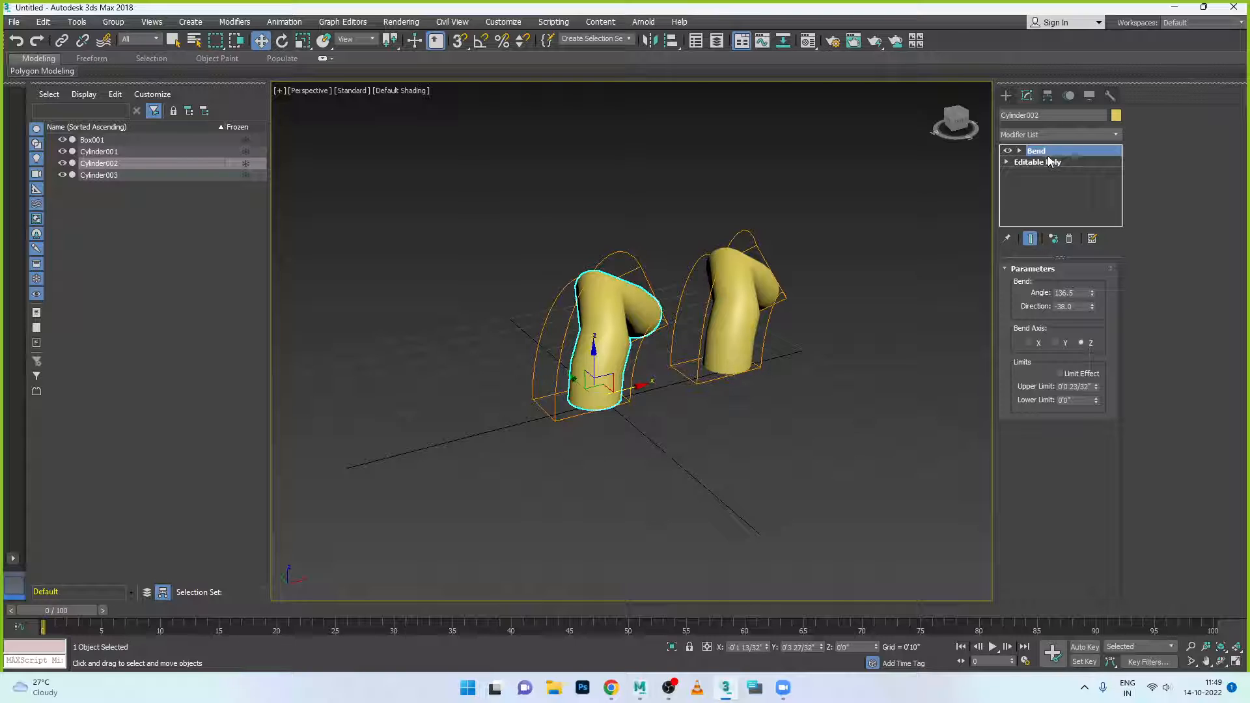
# Add an FFD 4x4x4 modifier above the Bend on the original cylinder.
pyautogui.click(1115, 134)
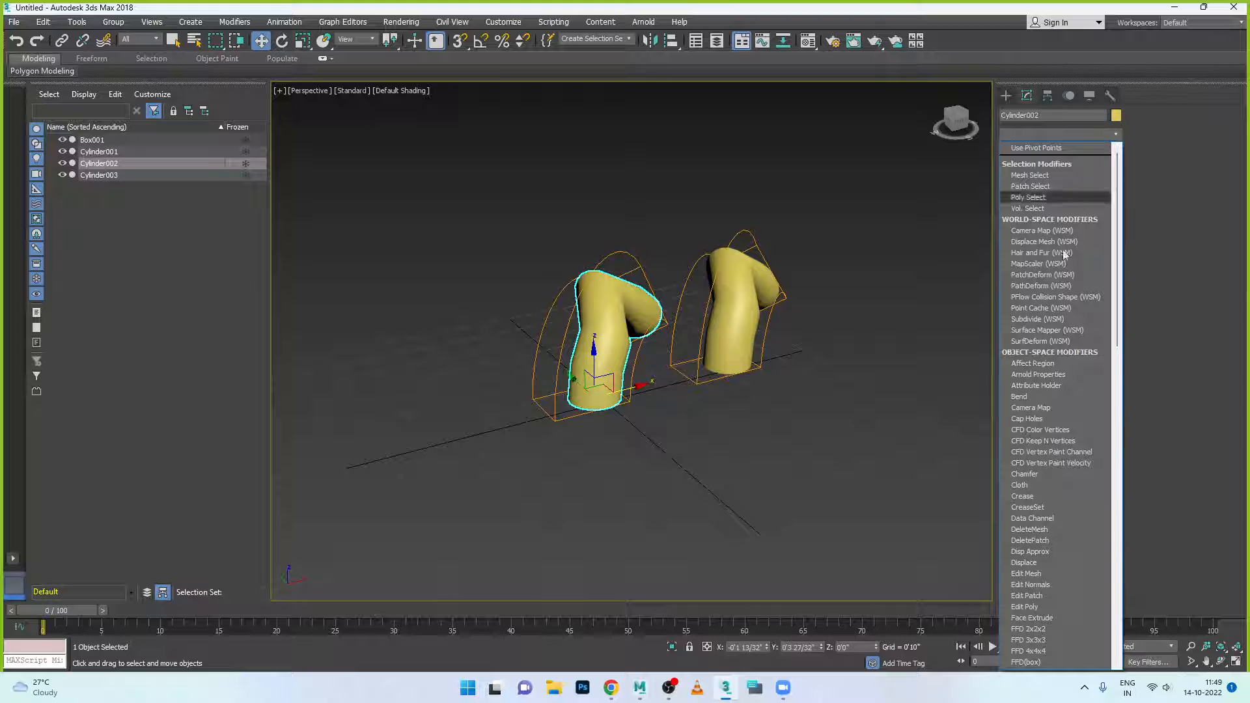
pyautogui.click(1038, 651)
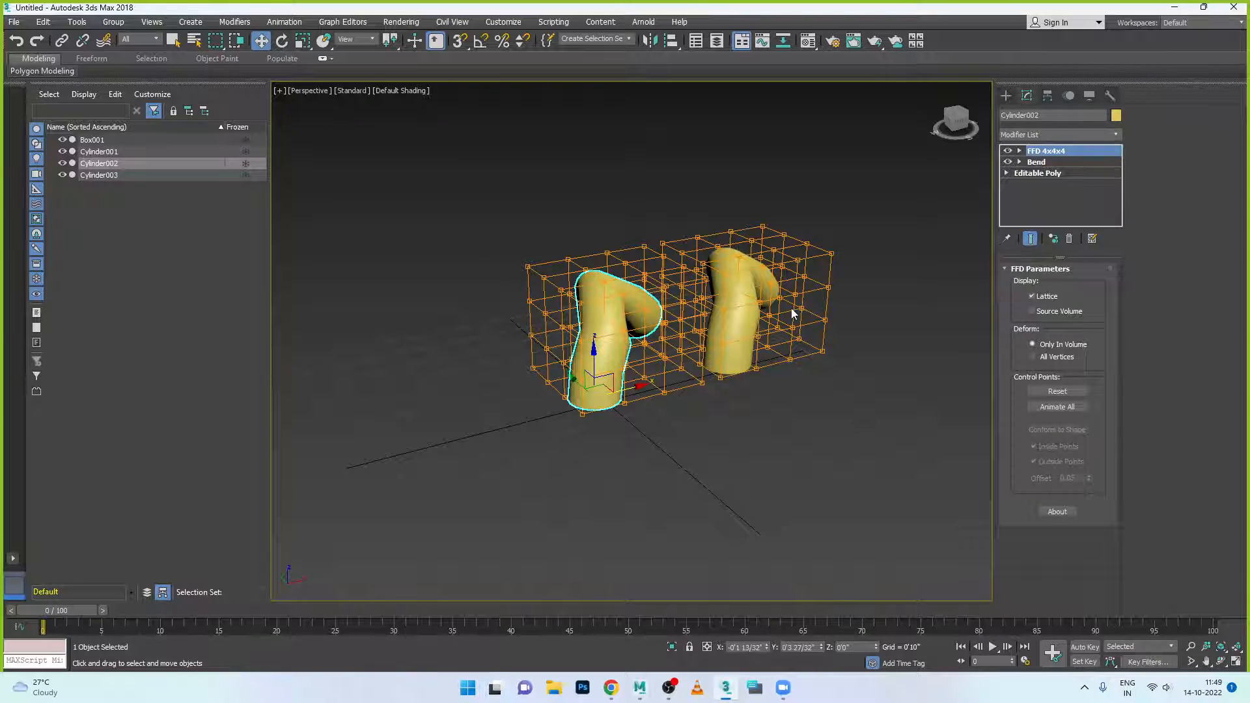
pyautogui.scroll(5, 783, 321)
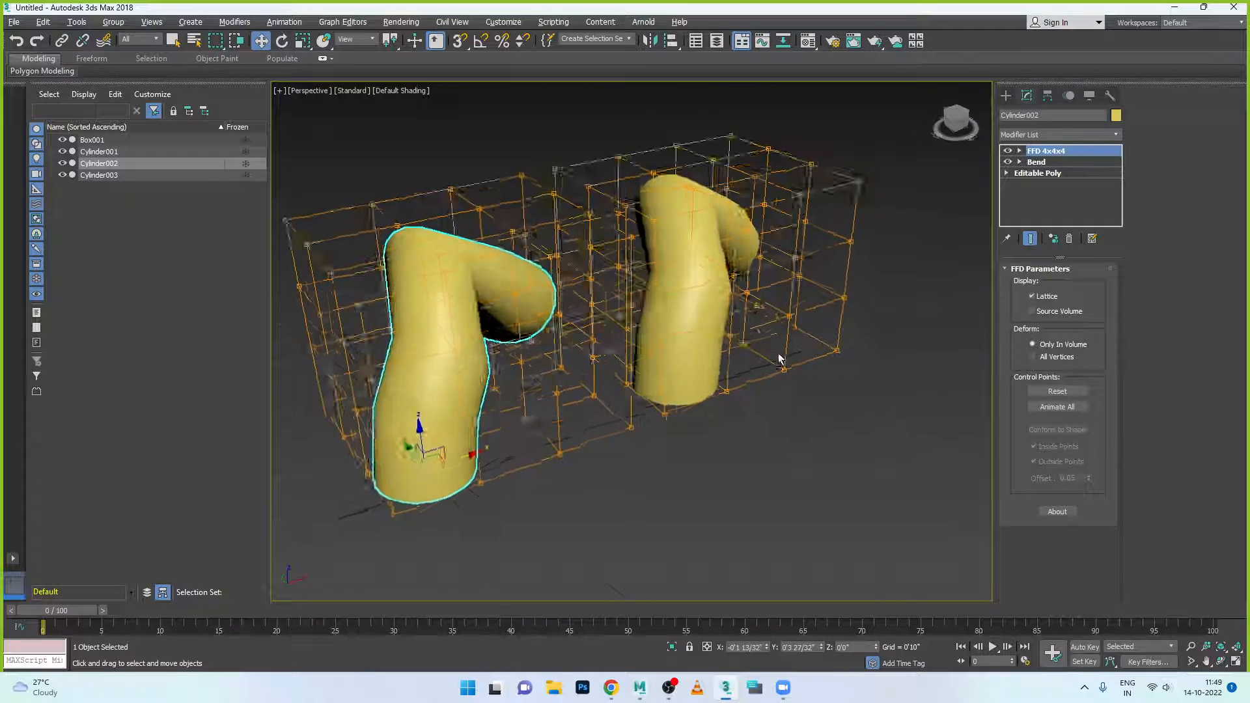
# Compare the FFD lattices on both cylinders from several angles and nudge the original along X to about 0'1 11/32".
pyautogui.click(711, 256)
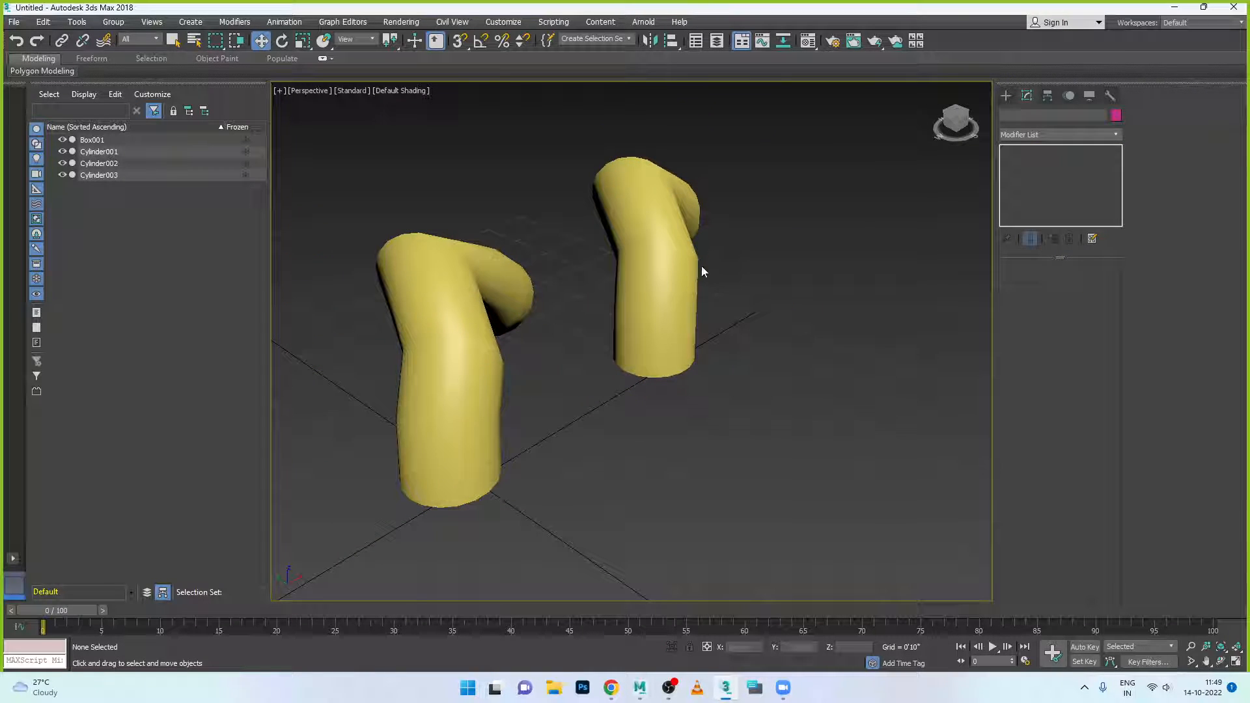
pyautogui.click(483, 324)
pyautogui.keyDown('alt'); pyautogui.moveTo(561, 364); pyautogui.dragTo(674, 330, button='middle'); pyautogui.keyUp('alt')
pyautogui.click(675, 331)
pyautogui.keyDown('alt'); pyautogui.moveTo(693, 400); pyautogui.dragTo(743, 408, button='middle'); pyautogui.keyUp('alt')
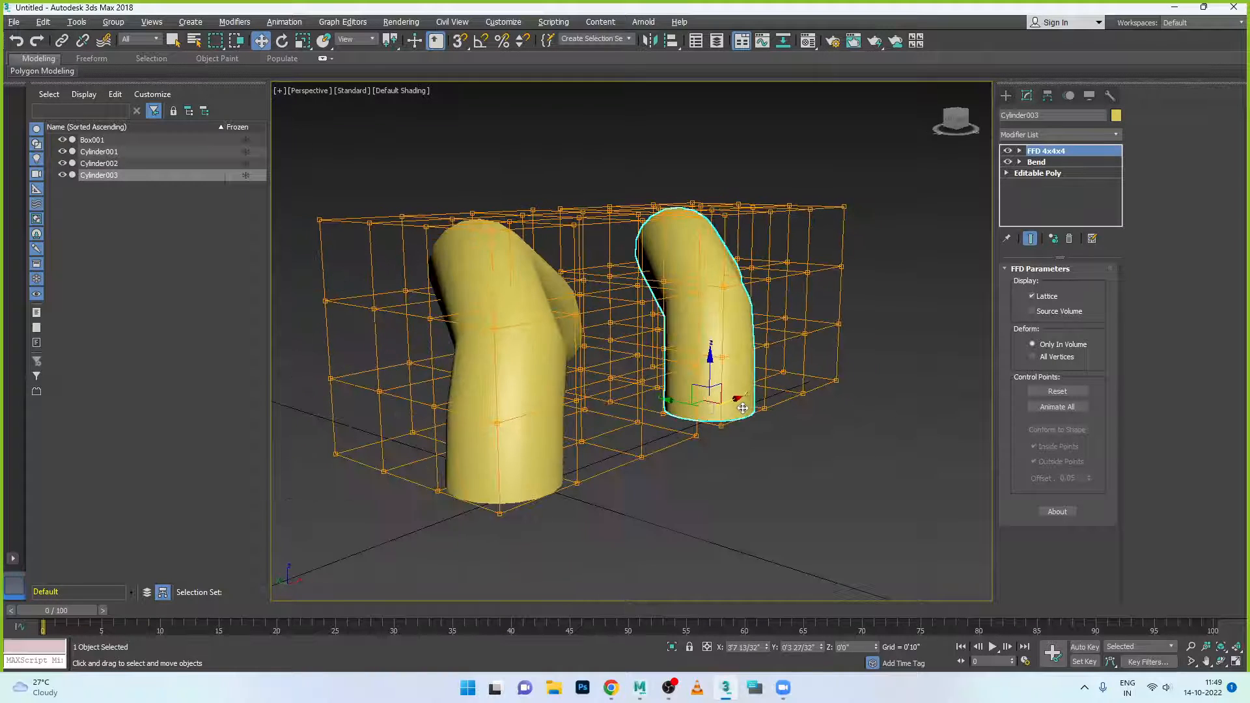
pyautogui.click(581, 329)
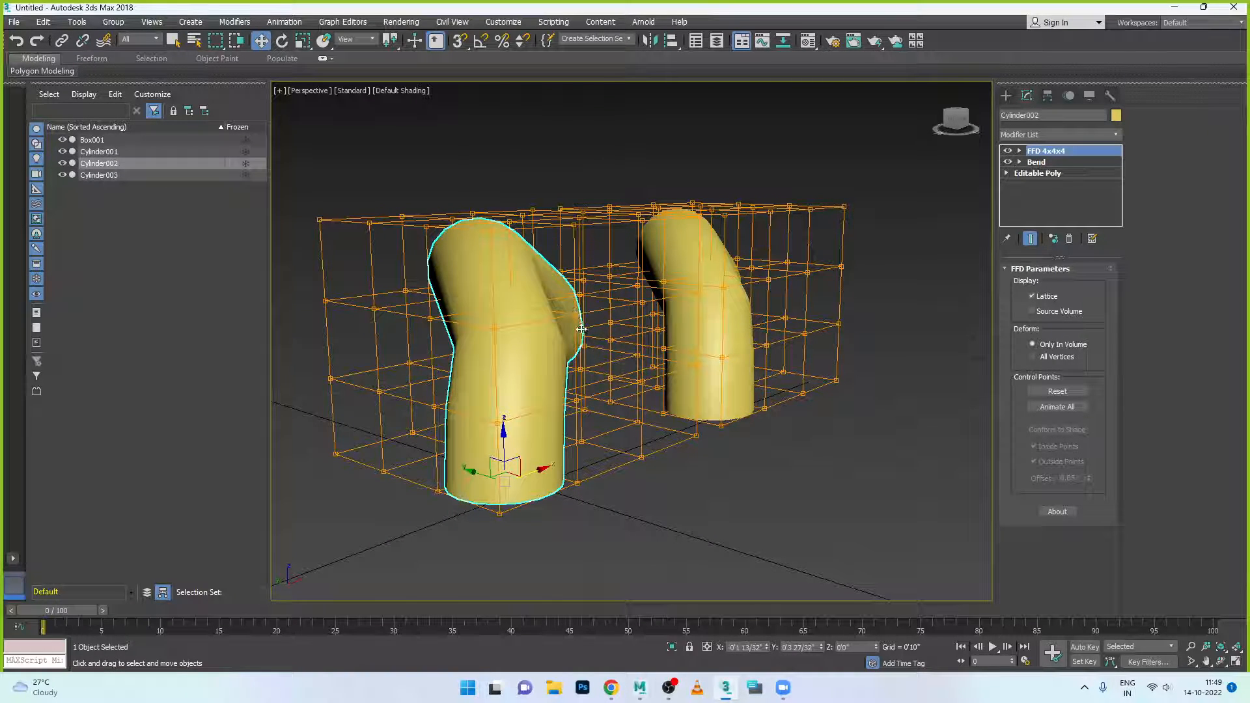
pyautogui.keyDown('alt'); pyautogui.moveTo(568, 314); pyautogui.dragTo(591, 345, button='middle'); pyautogui.keyUp('alt')
pyautogui.keyDown('alt'); pyautogui.moveTo(633, 395); pyautogui.dragTo(549, 400, button='middle'); pyautogui.keyUp('alt')
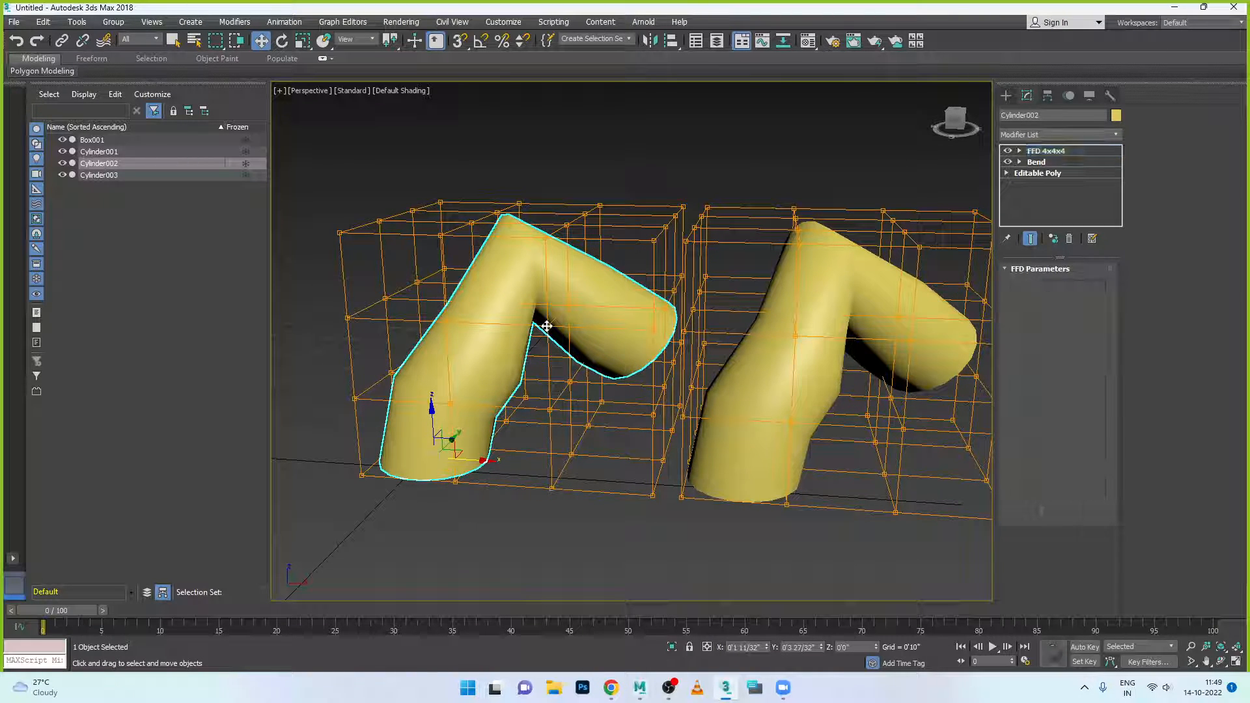
# At the FFD Control Points level, move a lattice point beside the original cylinder's bend along Y to about -0'10 25/32".
pyautogui.click(1019, 153)
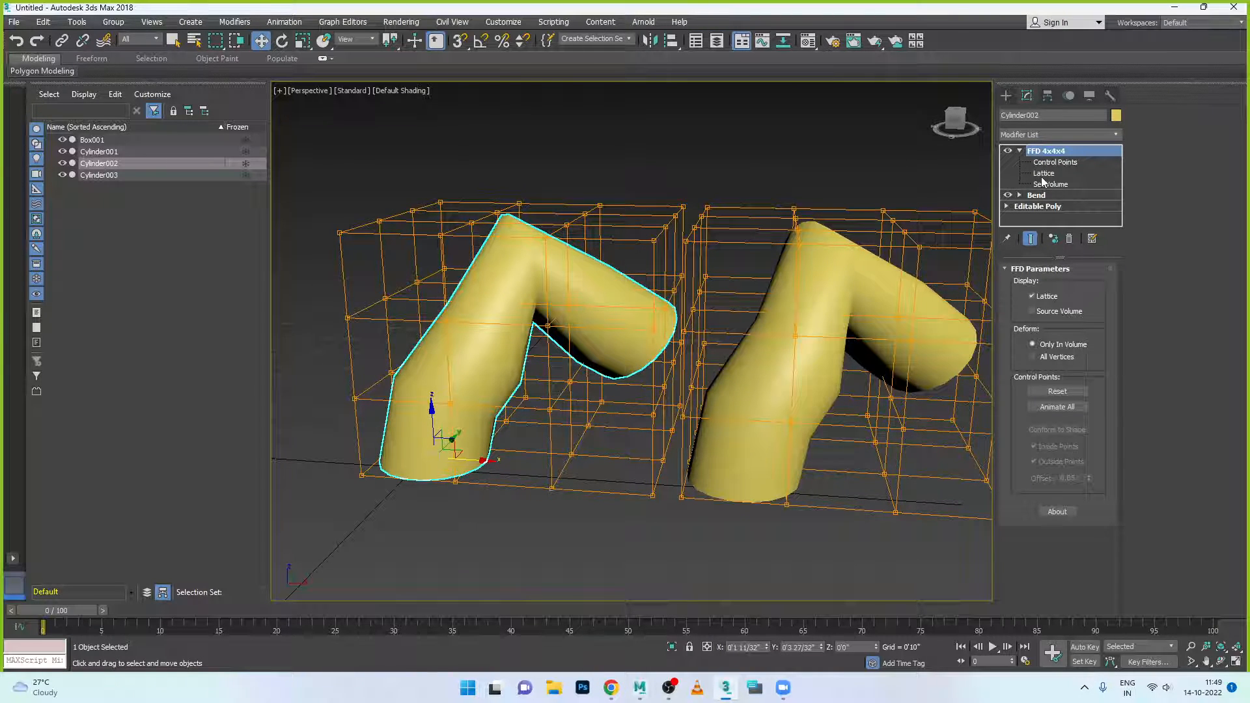
pyautogui.click(1060, 162)
pyautogui.click(548, 326)
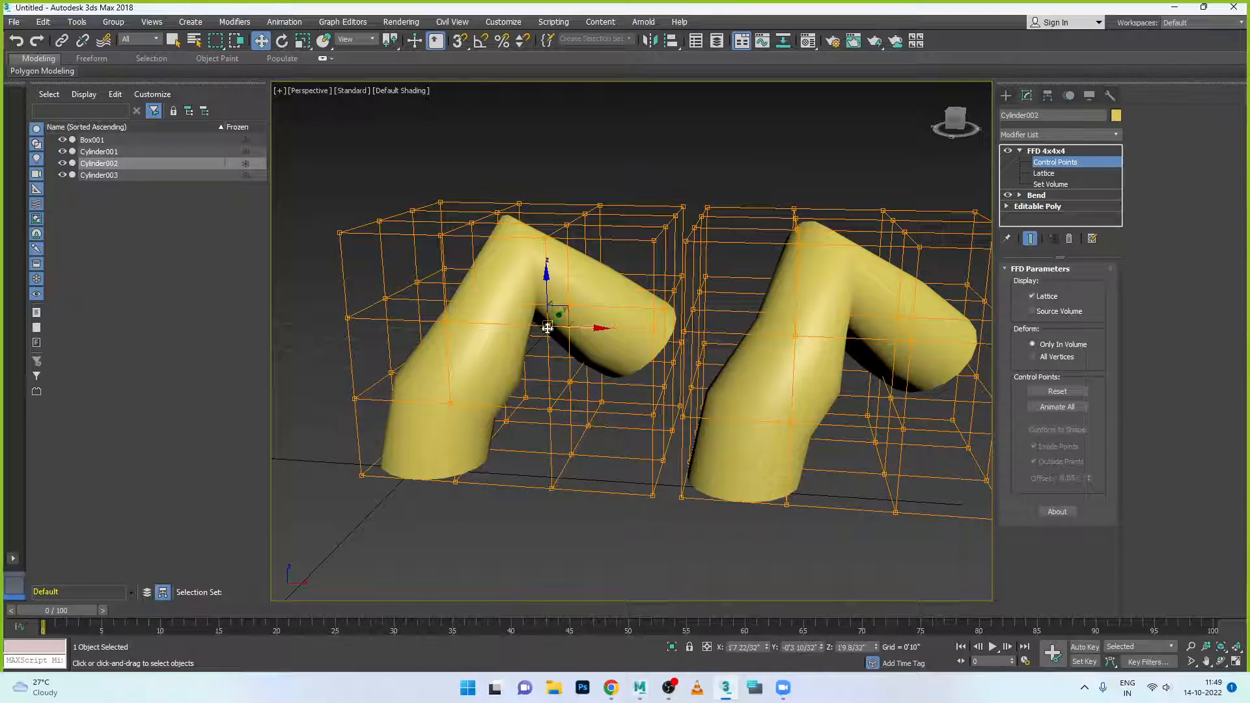
pyautogui.keyDown('alt'); pyautogui.moveTo(577, 420); pyautogui.dragTo(521, 329, button='middle'); pyautogui.keyUp('alt')
pyautogui.moveTo(518, 320); pyautogui.dragTo(619, 380)
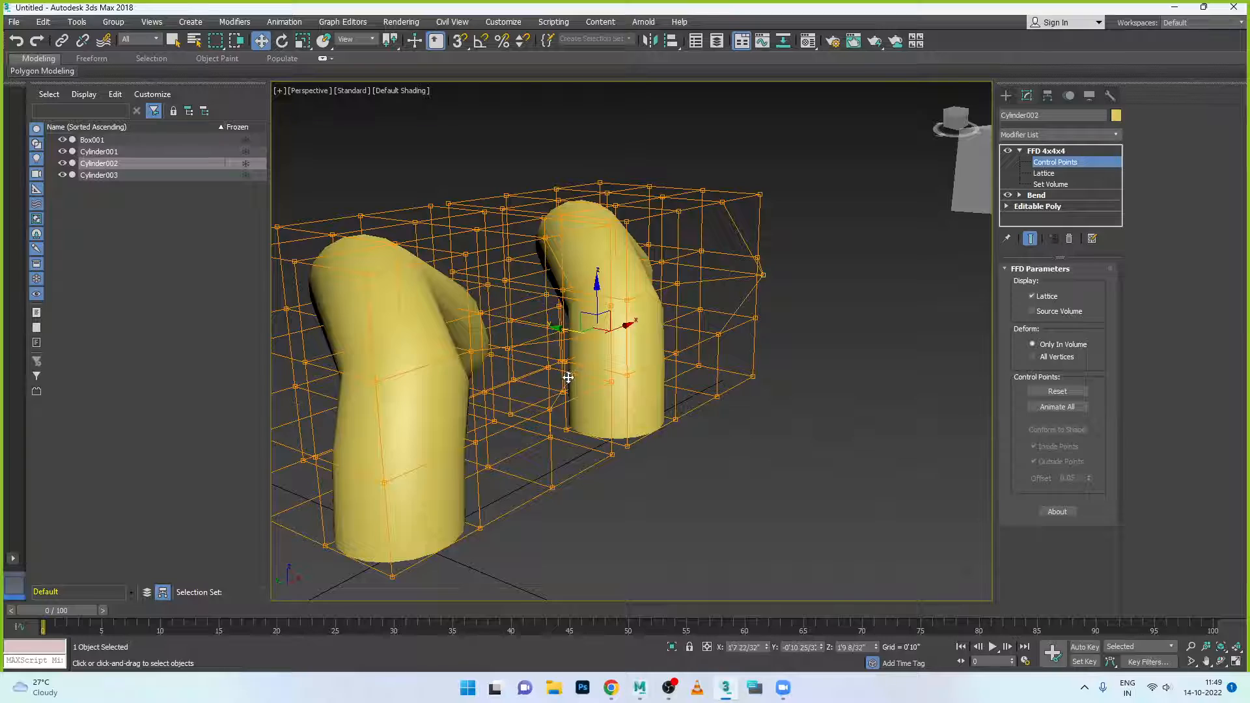
# Move another control point on the original cylinder's lattice, near its upper body, along Y to about 0'11 23/32".
pyautogui.keyDown('alt'); pyautogui.moveTo(568, 376); pyautogui.dragTo(538, 409, button='middle'); pyautogui.keyUp('alt')
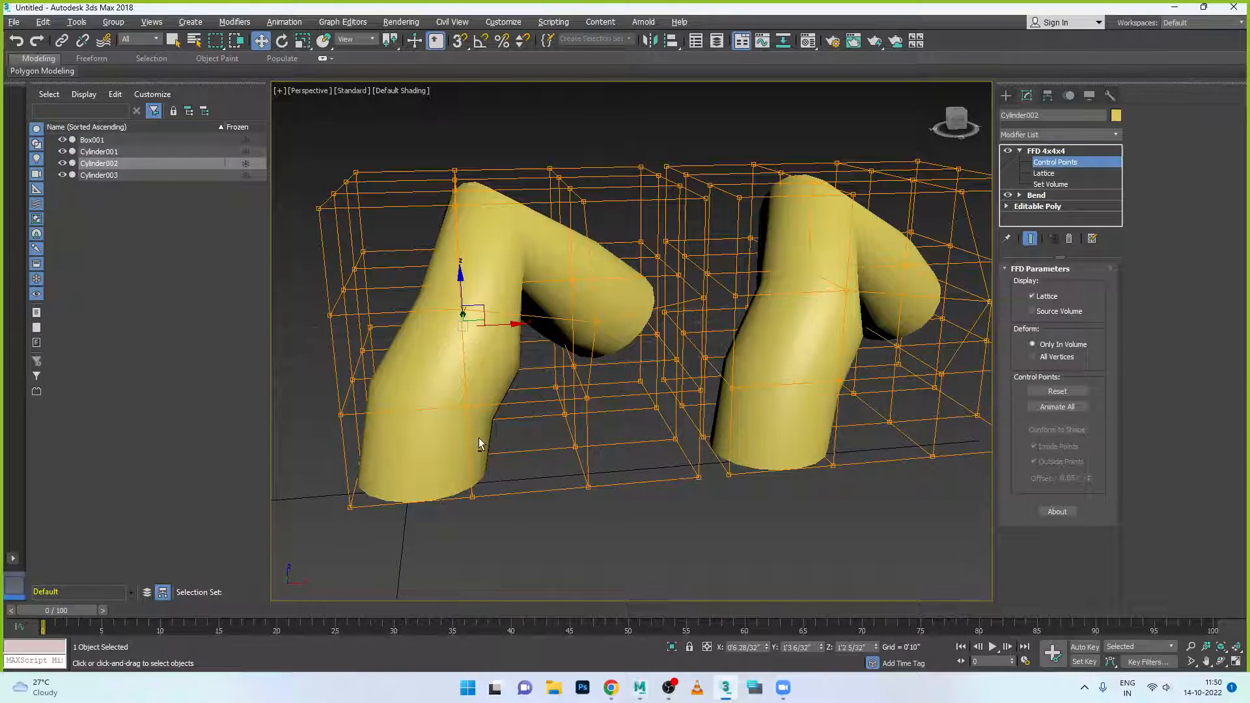
pyautogui.keyDown('alt'); pyautogui.moveTo(478, 438); pyautogui.dragTo(563, 430, button='middle'); pyautogui.keyUp('alt')
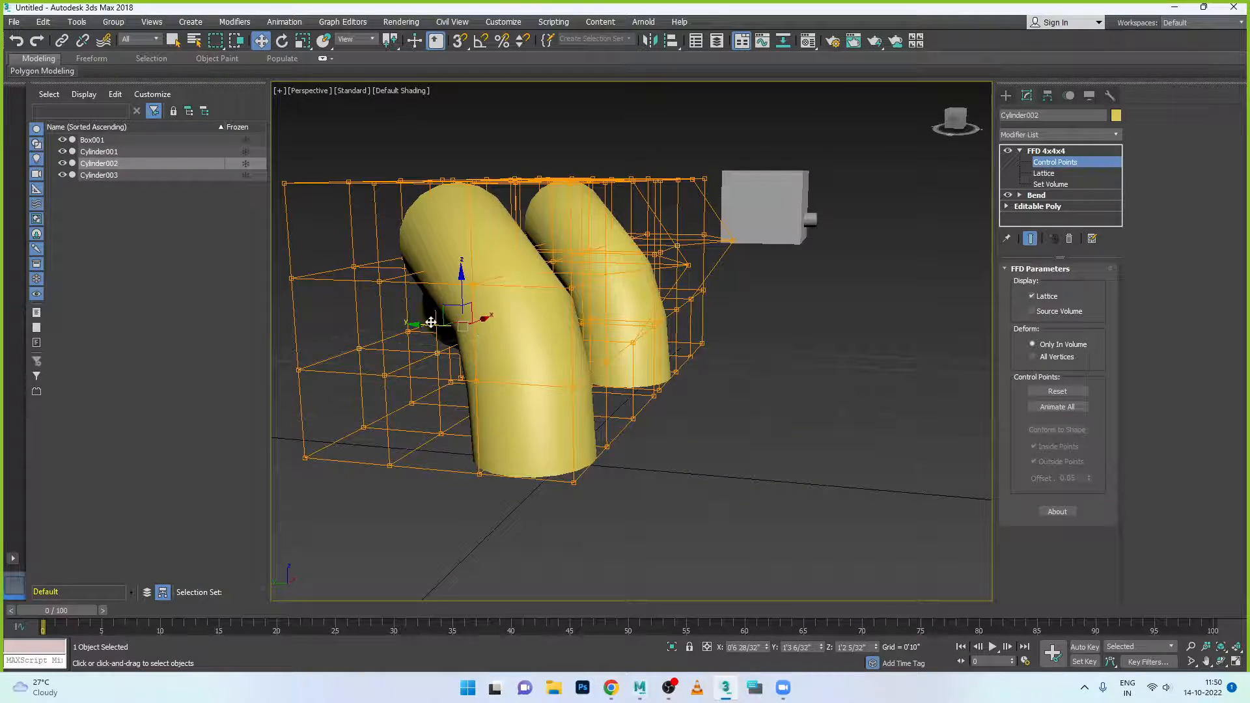
pyautogui.moveTo(433, 326)
pyautogui.mouseDown()
pyautogui.moveTo(743, 346)
pyautogui.moveTo(459, 305)
pyautogui.moveTo(333, 355)
pyautogui.moveTo(303, 351)
pyautogui.moveTo(446, 344)
pyautogui.mouseUp()
pyautogui.keyDown('alt'); pyautogui.moveTo(447, 344); pyautogui.dragTo(535, 420, button='middle'); pyautogui.keyUp('alt')
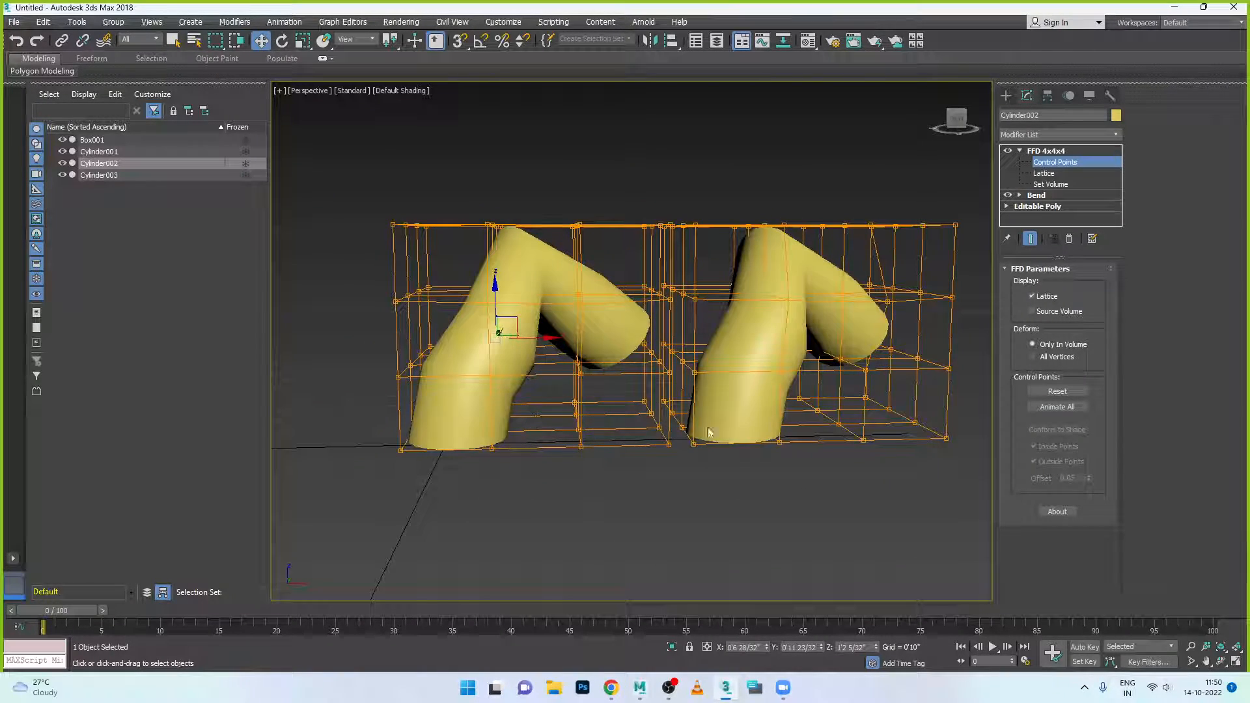
# Using the FFD Set Volume level, shift the lower points of the original lattice's inner column along X to about 1'9 13/32".
pyautogui.click(1065, 150)
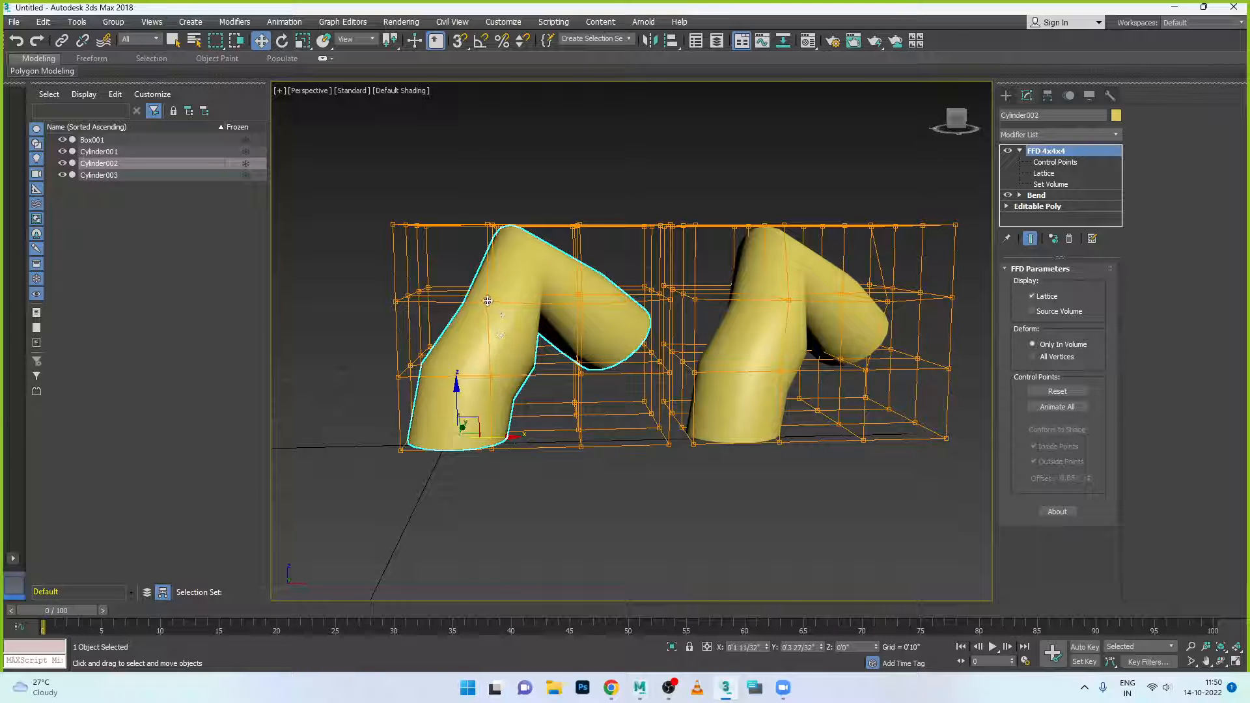
pyautogui.click(1041, 174)
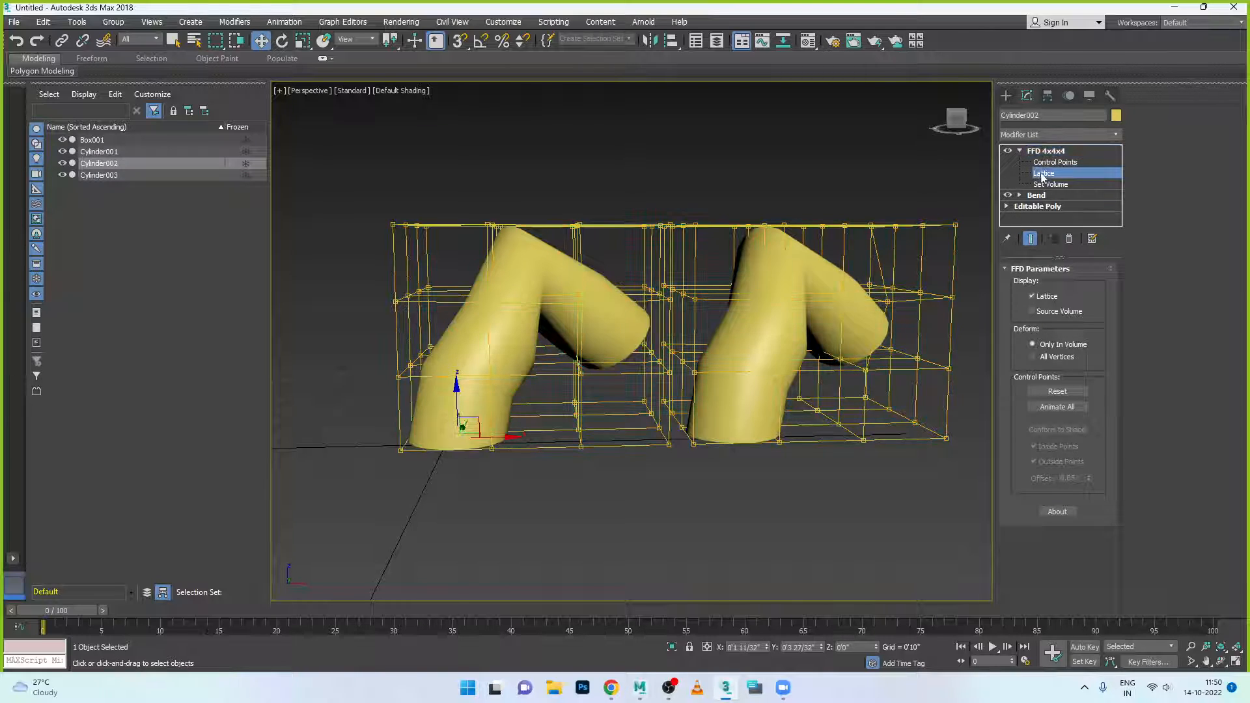
pyautogui.click(1050, 185)
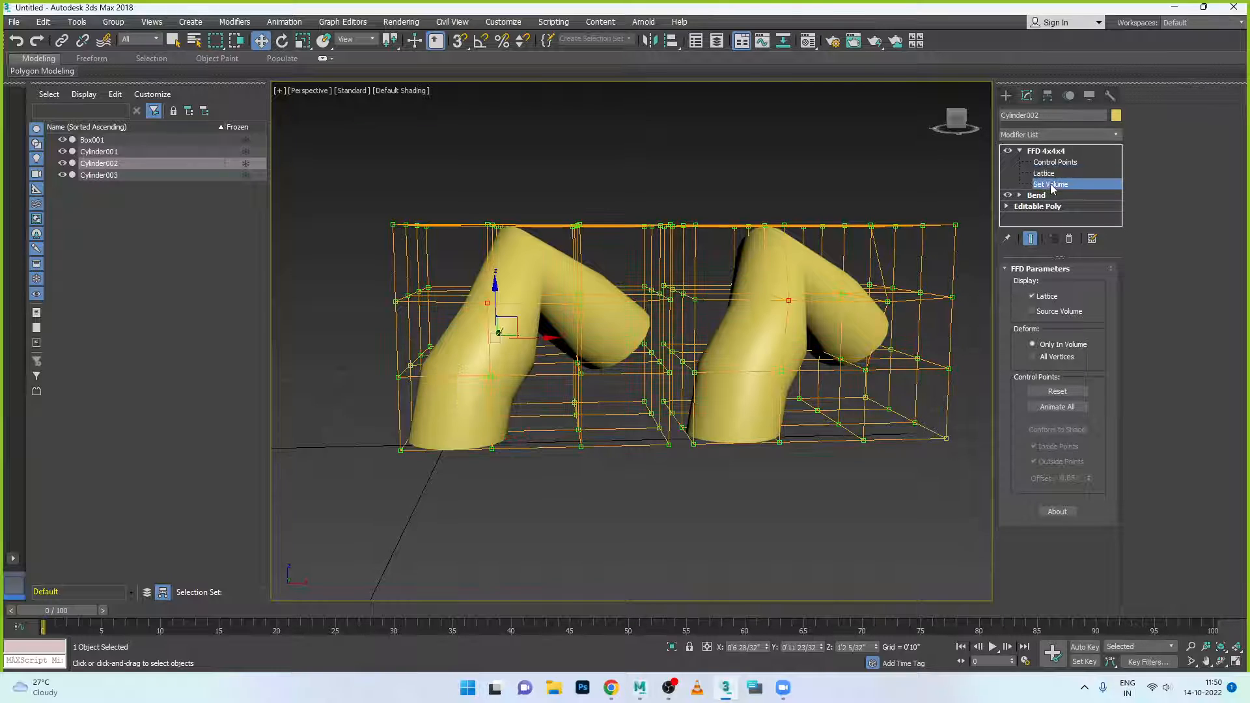
pyautogui.click(546, 377)
pyautogui.moveTo(572, 362); pyautogui.dragTo(609, 447)
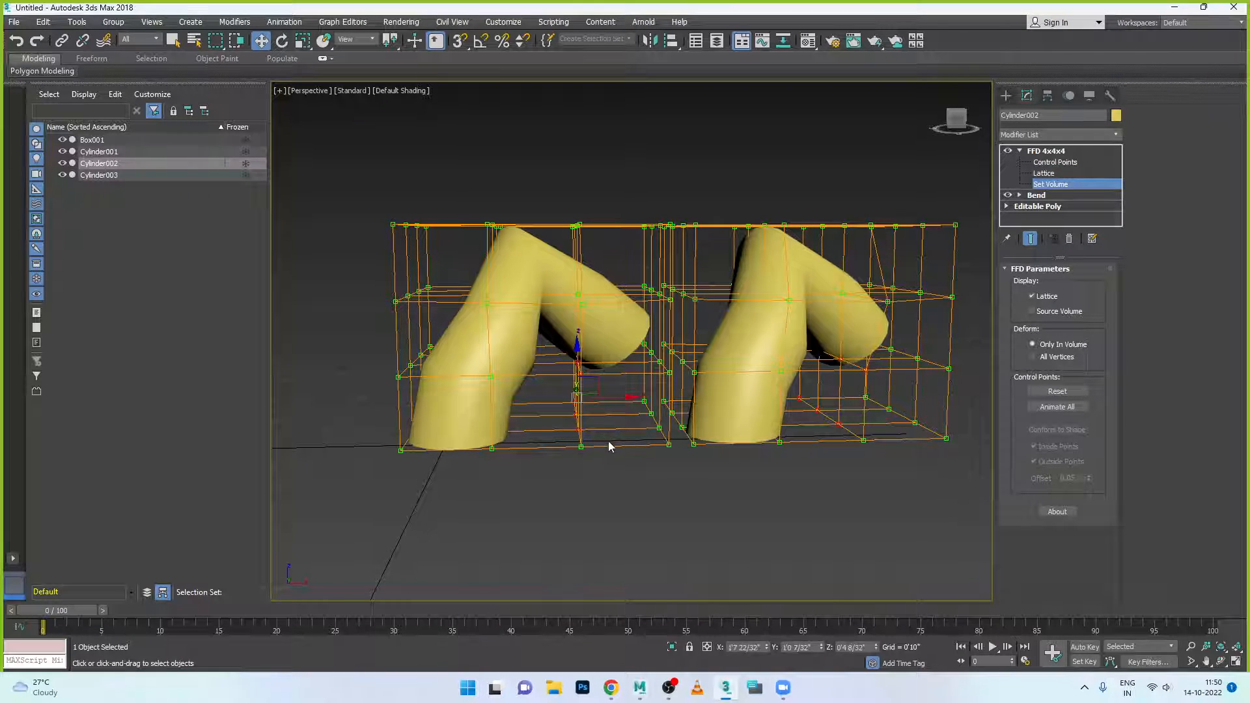
pyautogui.moveTo(617, 396); pyautogui.dragTo(409, 395)
pyautogui.hotkey('ctrl', 'z')
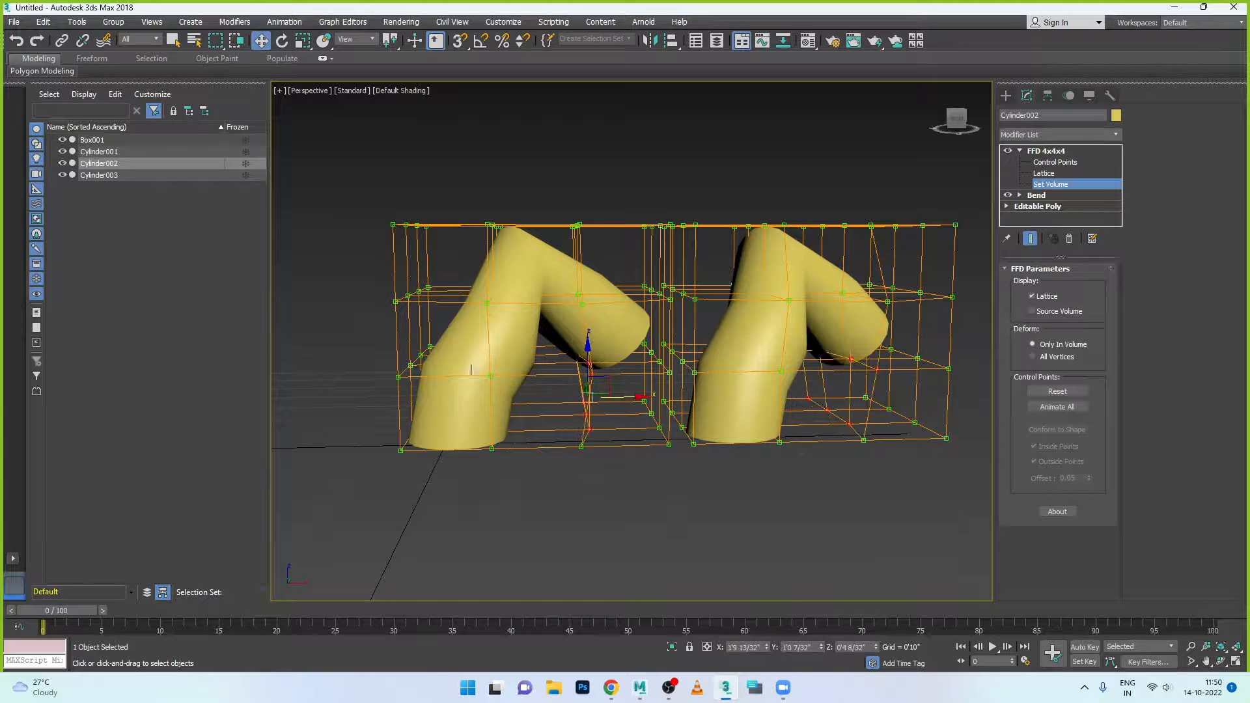
# Shift the lower volume points in front of the original cylinder's base about 0'1 24/32" along X, and select a point on the outer side.
pyautogui.moveTo(479, 364); pyautogui.dragTo(515, 472)
pyautogui.moveTo(541, 394); pyautogui.dragTo(553, 393)
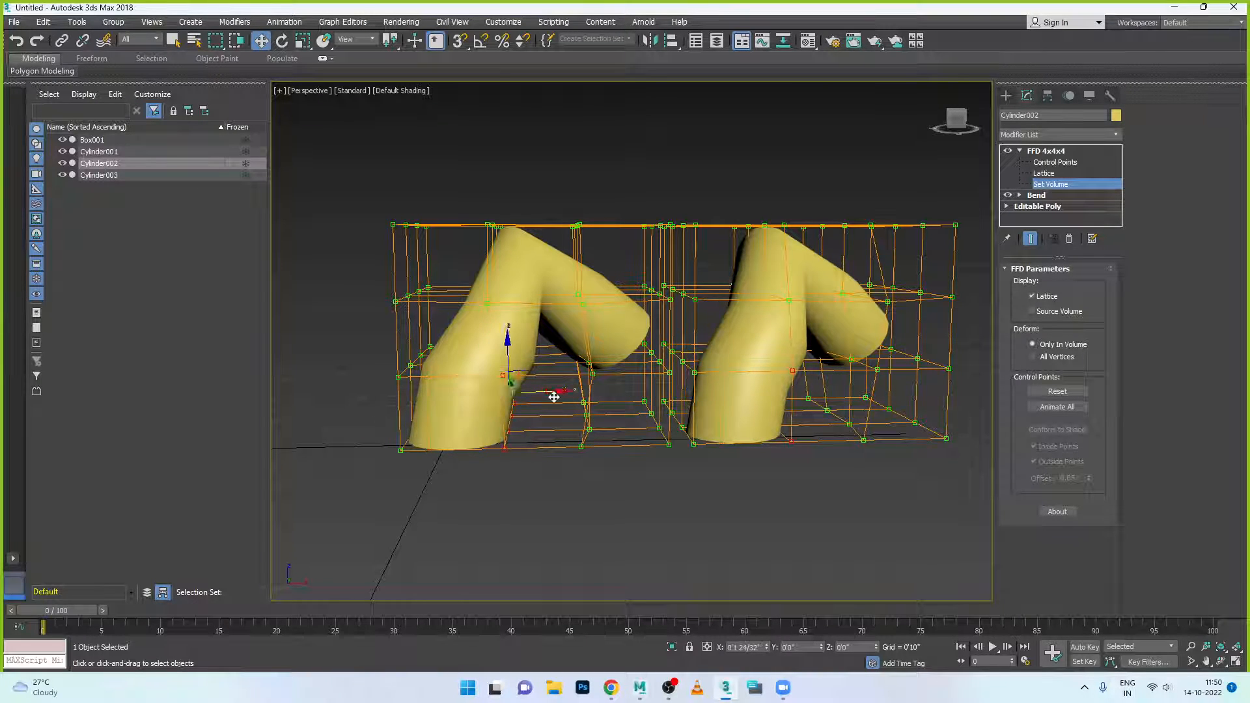
pyautogui.click(416, 368)
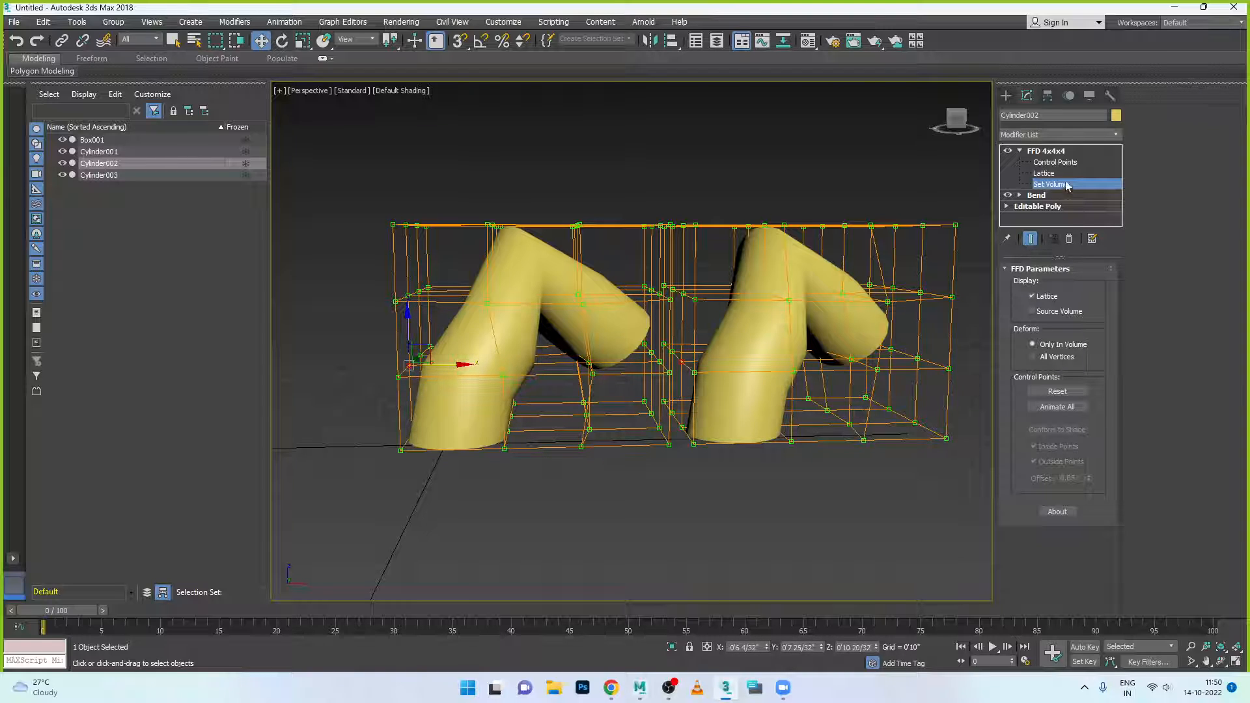
# At the FFD Control Points level, move the front control point at mid-upper height of the original cylinder along X to about 0'6 27/32".
pyautogui.click(1066, 163)
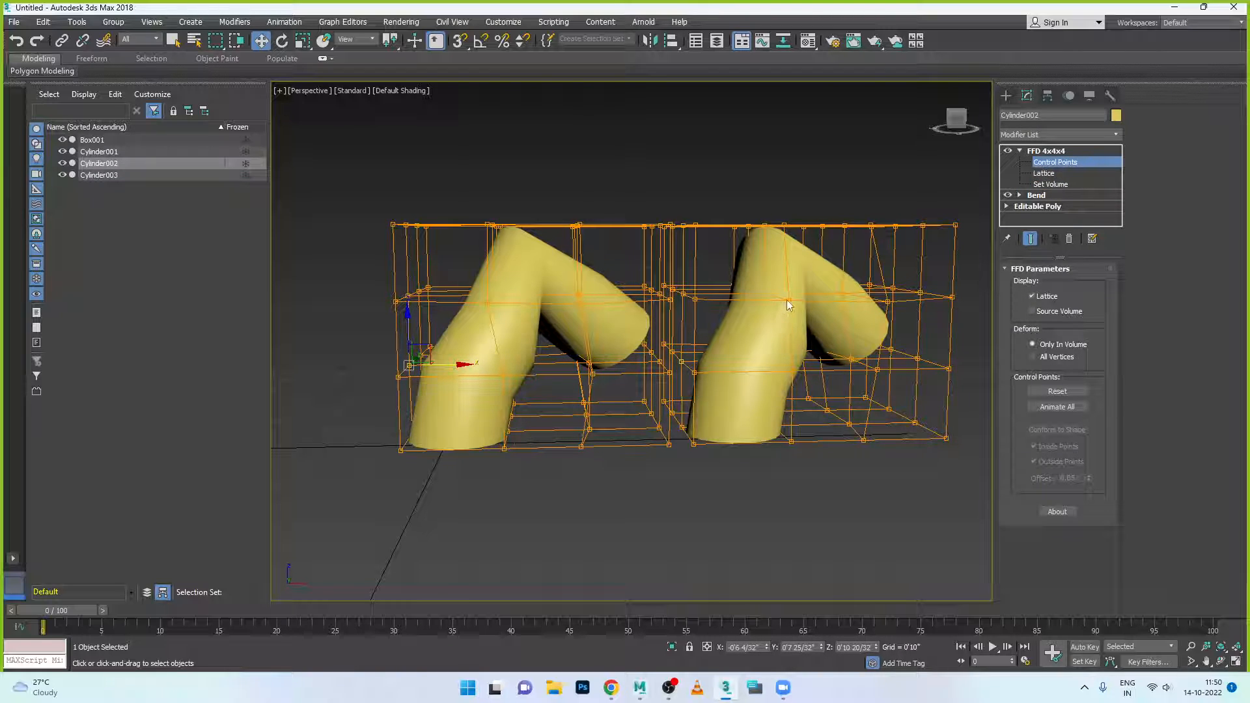
pyautogui.click(501, 302)
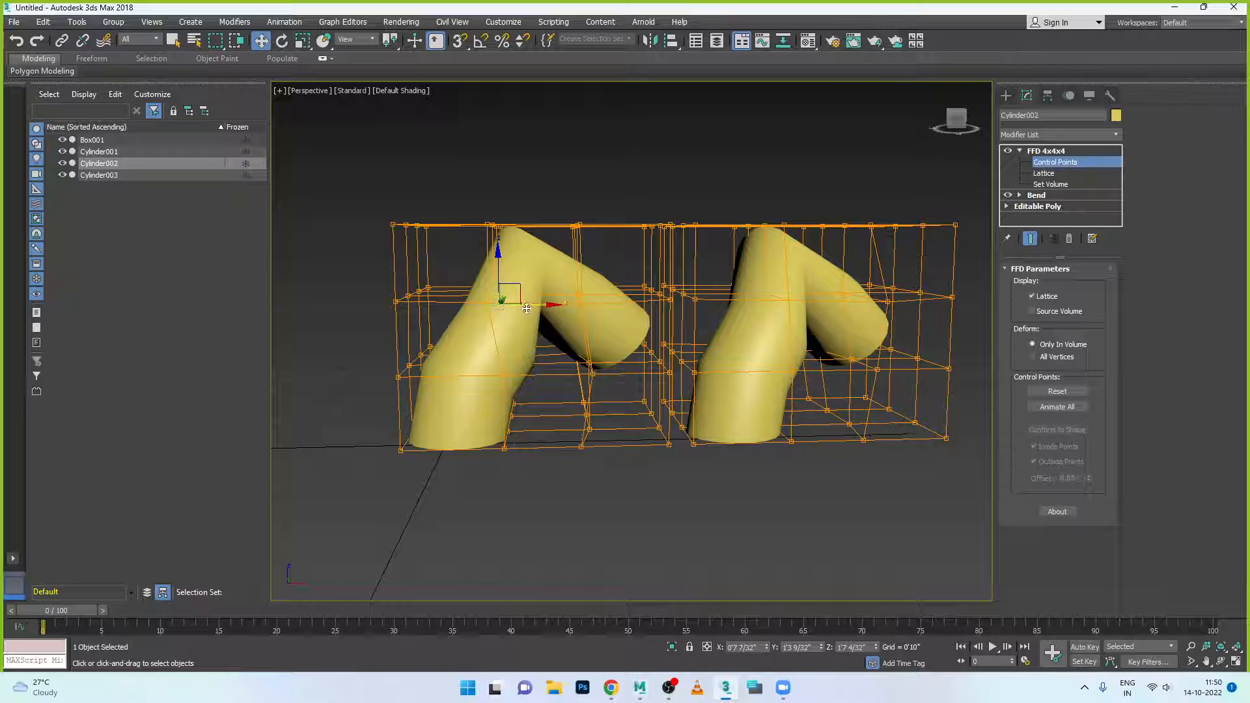
pyautogui.moveTo(527, 308)
pyautogui.mouseDown()
pyautogui.moveTo(539, 307)
pyautogui.moveTo(524, 309)
pyautogui.mouseUp()
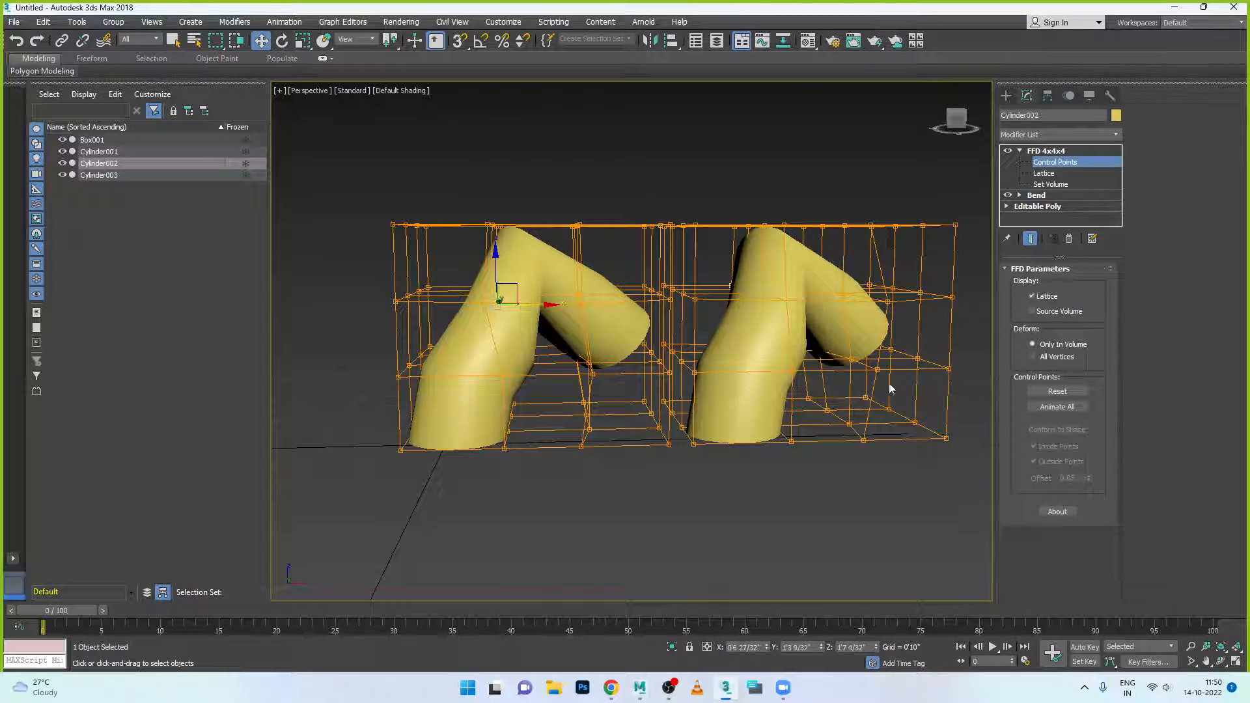
# Delete the FFD 4x4x4 and Bend modifiers from the original cylinder's stack, leaving only Editable Poly.
pyautogui.click(1062, 152)
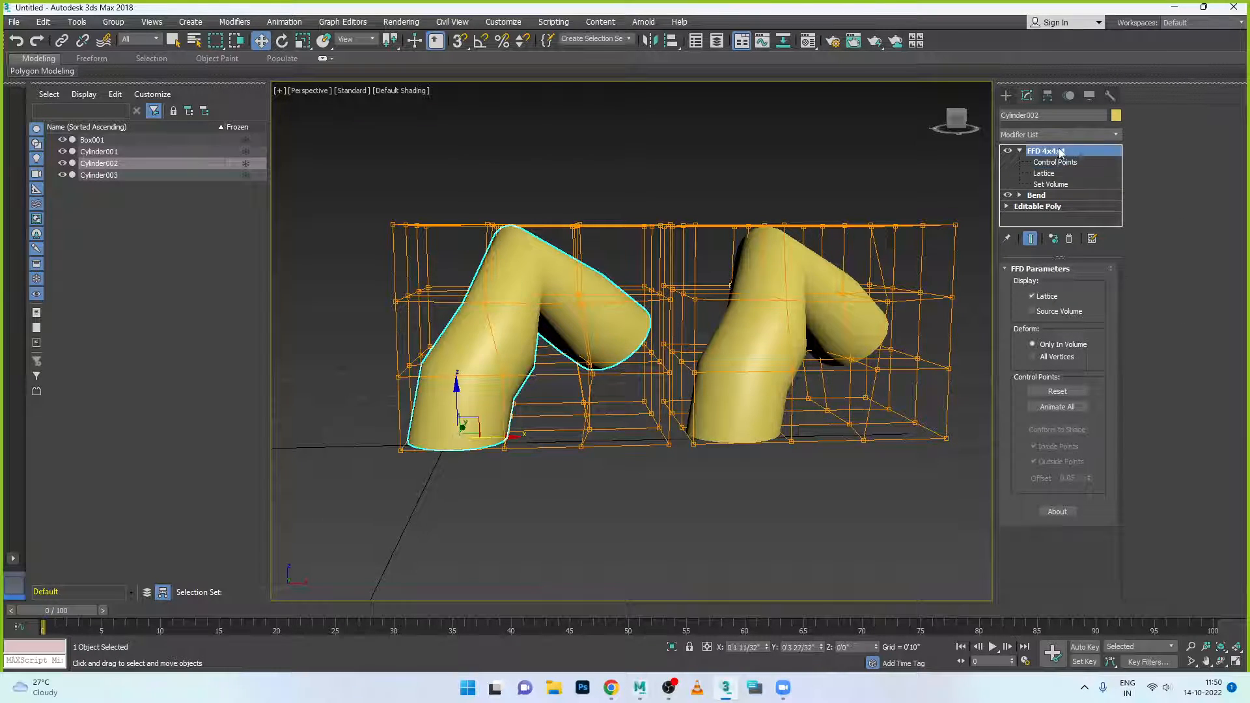
pyautogui.rightClick(1063, 153)
pyautogui.click(1076, 169)
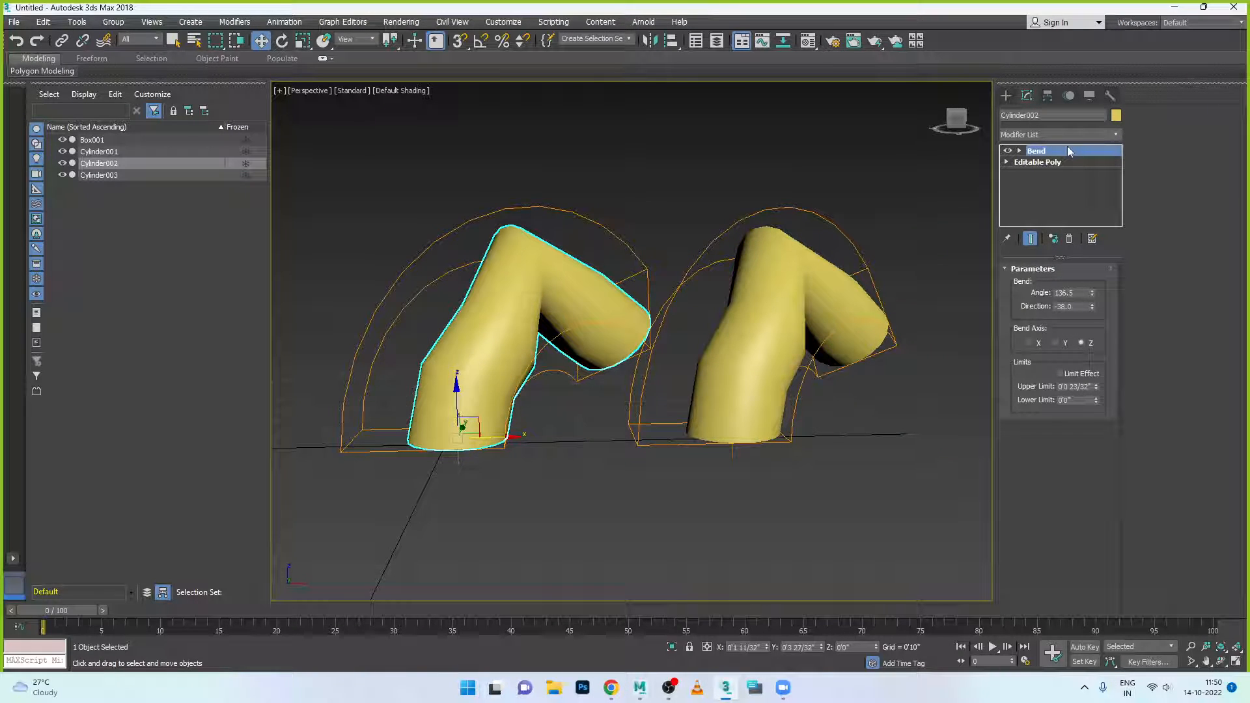
pyautogui.click(1075, 240)
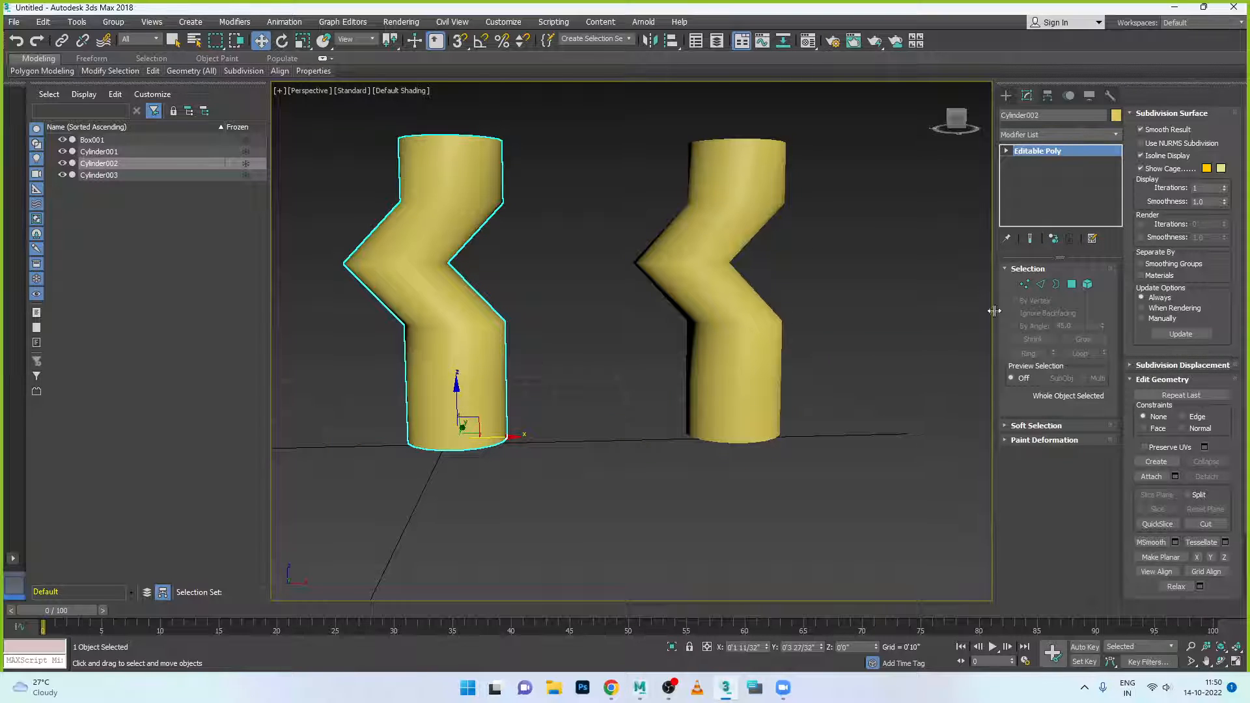
# At Vertex level, move the two vertex rings above the original cylinder's base along X to about -0'2 29/32", and leave Vertex level.
pyautogui.click(1024, 285)
pyautogui.moveTo(517, 307); pyautogui.dragTo(327, 408)
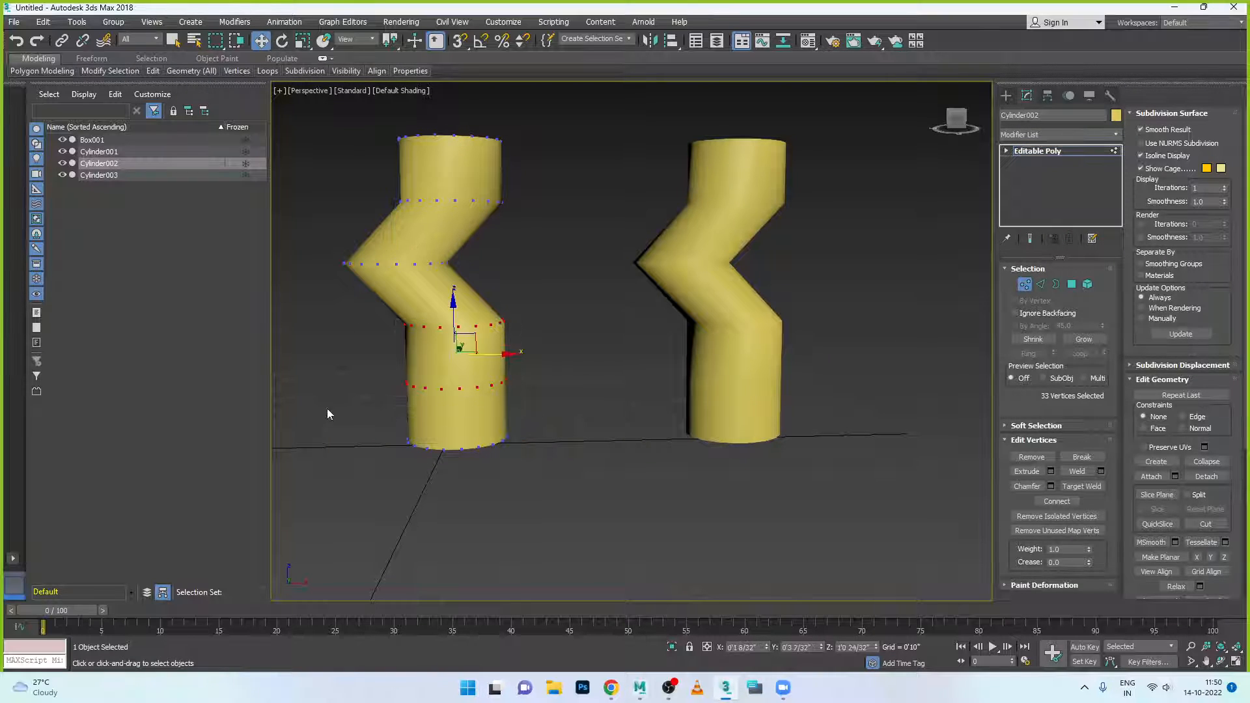
pyautogui.moveTo(481, 353); pyautogui.dragTo(414, 336)
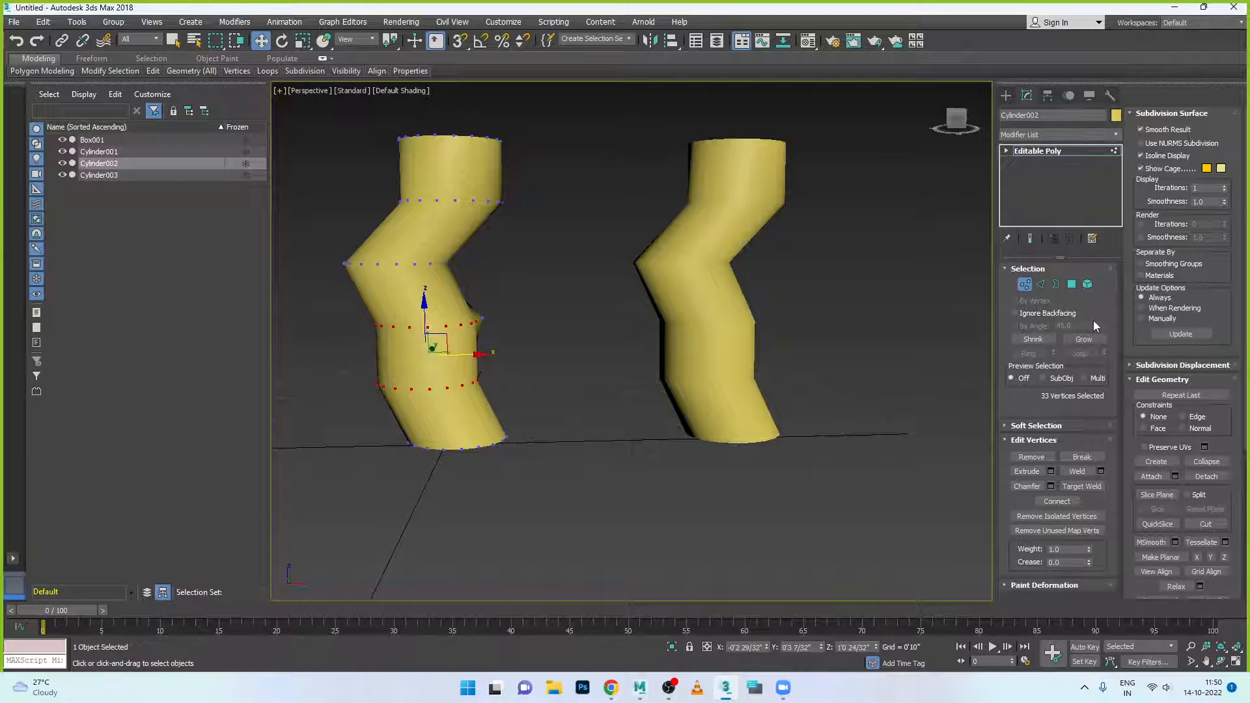
pyautogui.click(1024, 284)
# Compare the clone with the original cylinder, and create one Reference clone of the original along Y at about 2'3 29/32".
pyautogui.click(695, 339)
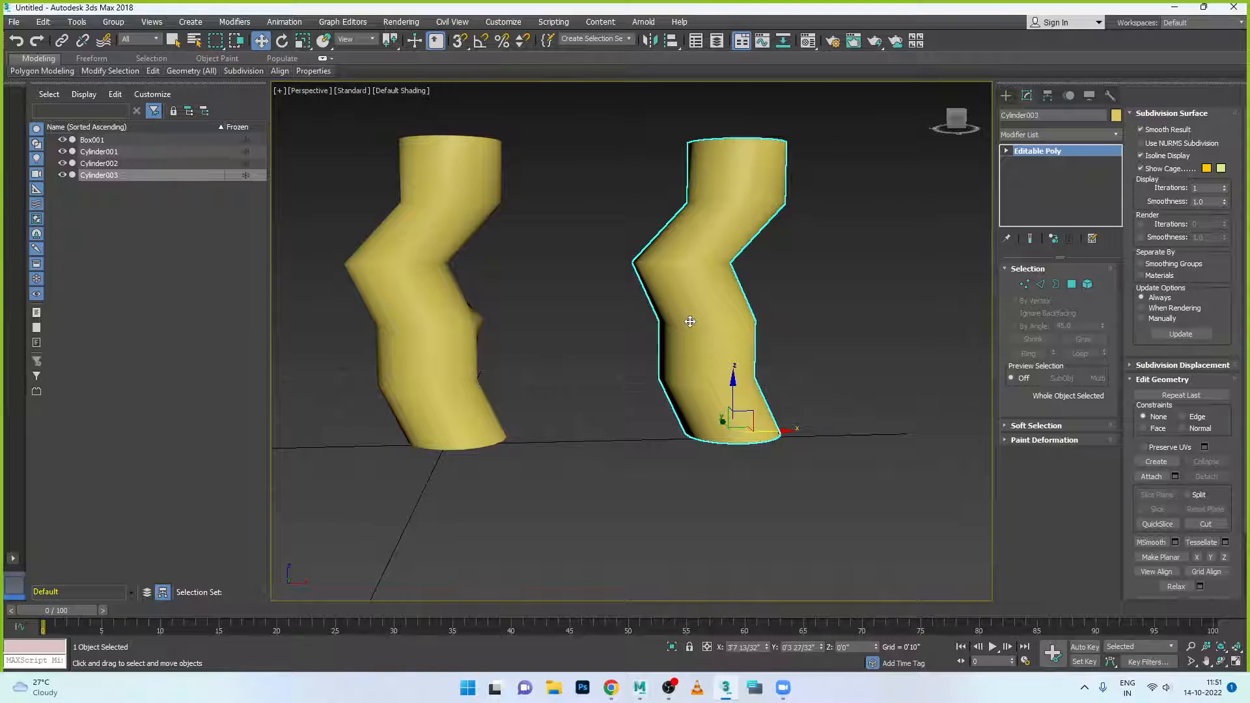
pyautogui.click(429, 255)
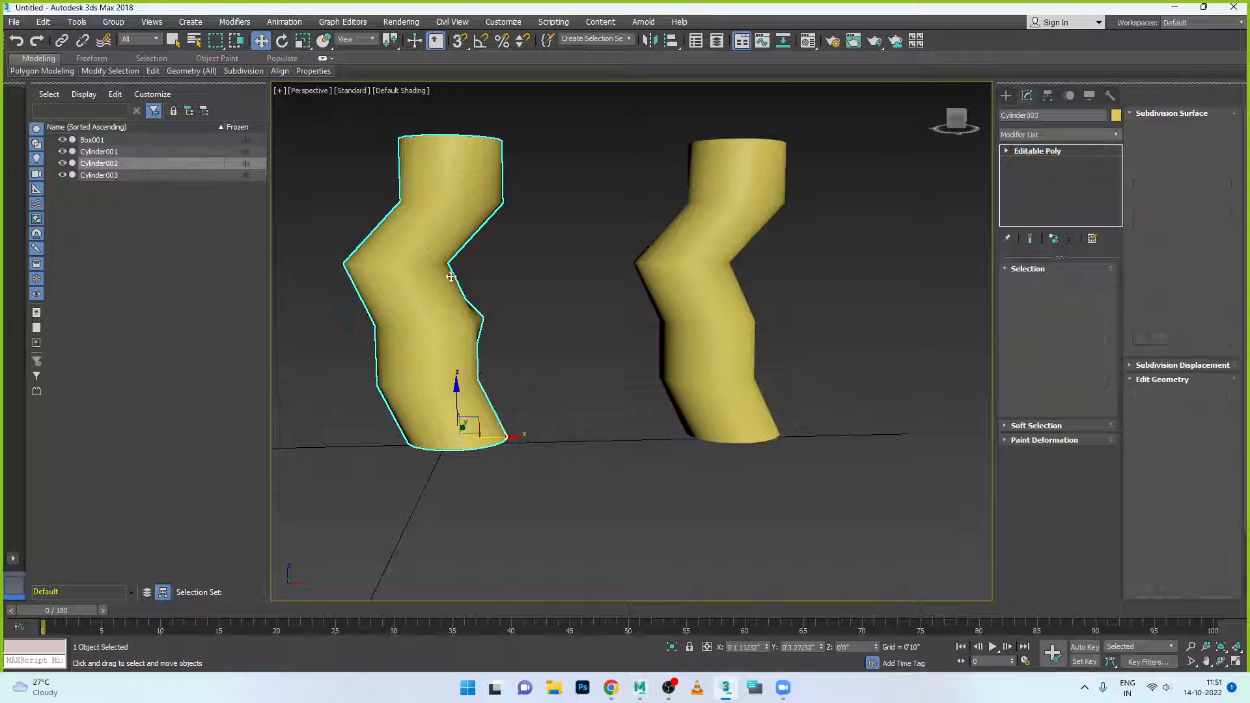
pyautogui.scroll(-6, 636, 381)
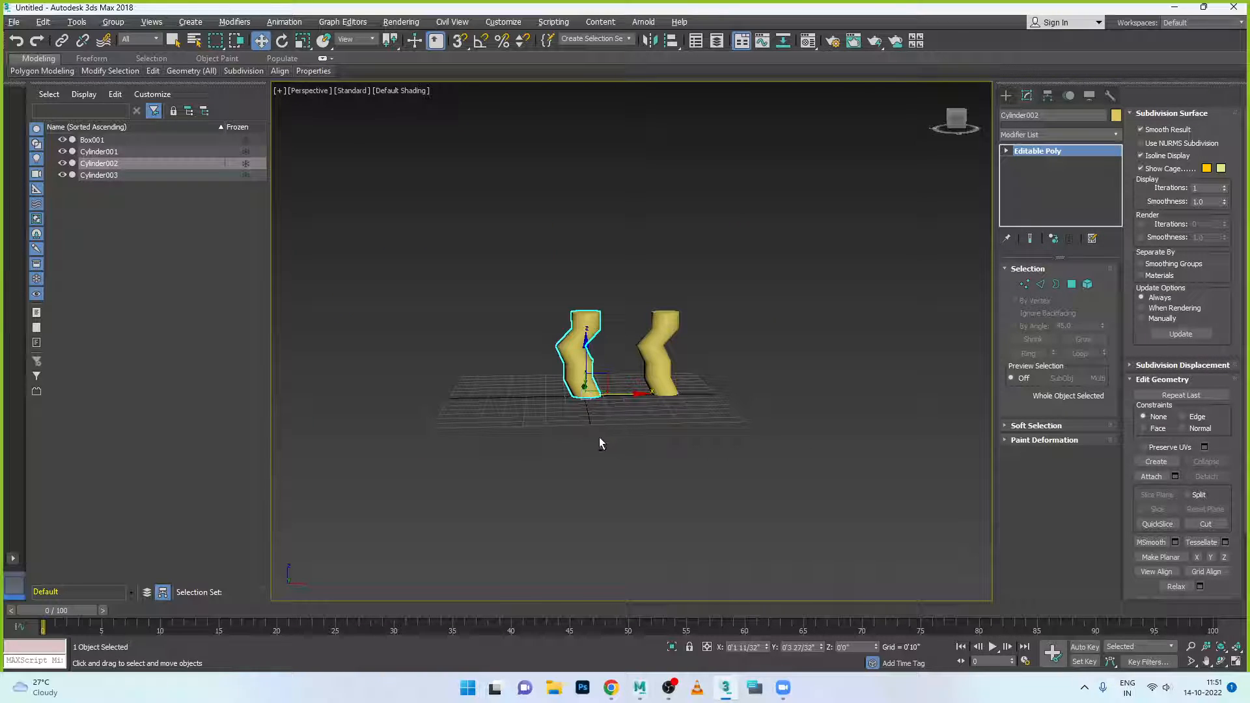
pyautogui.keyDown('alt'); pyautogui.moveTo(599, 436); pyautogui.dragTo(533, 374, button='middle'); pyautogui.keyUp('alt')
pyautogui.scroll(3, 578, 424)
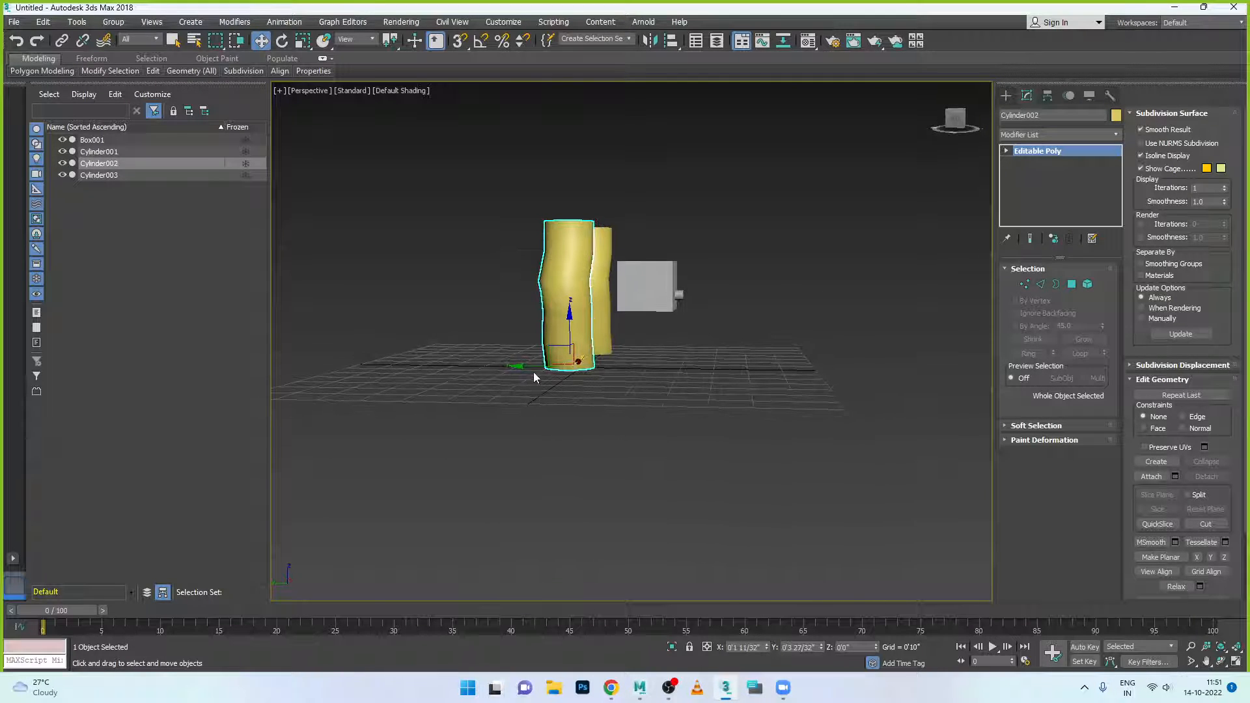
pyautogui.keyDown('shift'); pyautogui.moveTo(524, 368); pyautogui.dragTo(437, 365); pyautogui.keyUp('shift')
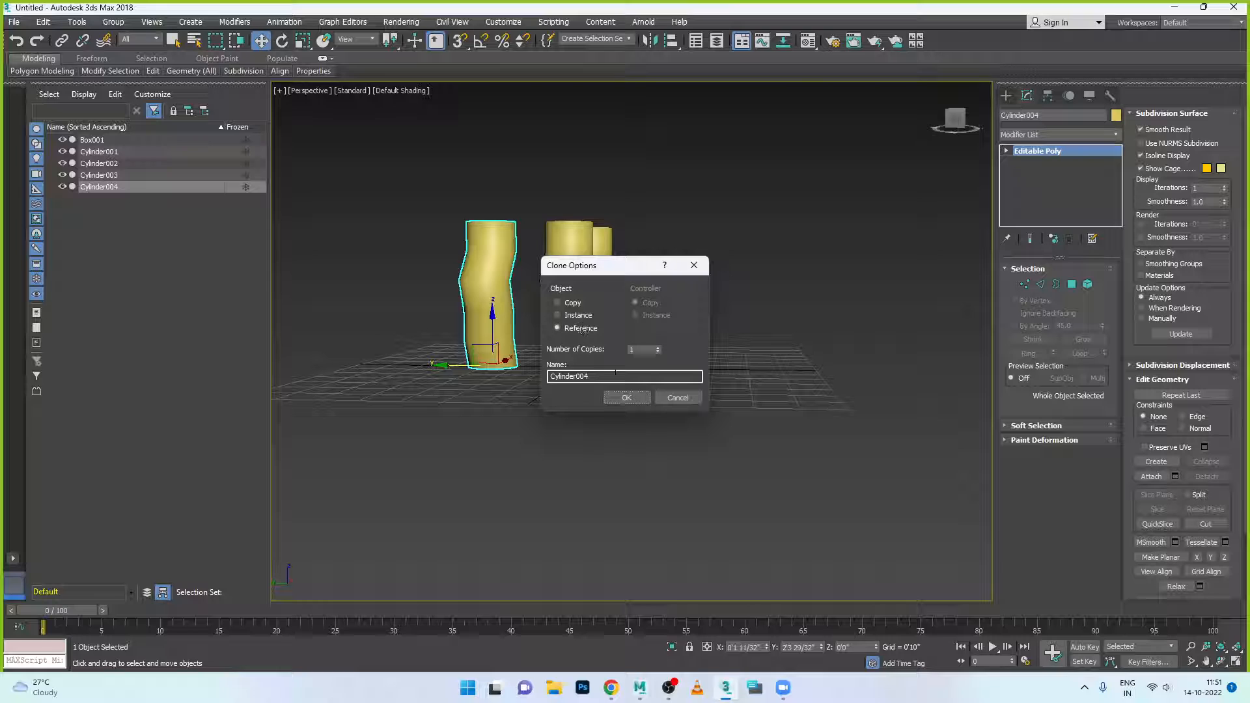
pyautogui.click(627, 397)
# Move the new Reference cylinder farther from the original along Y to about 3'10 30/32".
pyautogui.moveTo(639, 409)
pyautogui.keyDown('alt'); pyautogui.mouseDown(button='middle')
pyautogui.moveTo(546, 411)
pyautogui.moveTo(591, 456)
pyautogui.moveTo(592, 402)
pyautogui.mouseUp(button='middle'); pyautogui.keyUp('alt')
pyautogui.keyDown('alt'); pyautogui.moveTo(622, 327); pyautogui.dragTo(689, 324, button='middle'); pyautogui.keyUp('alt')
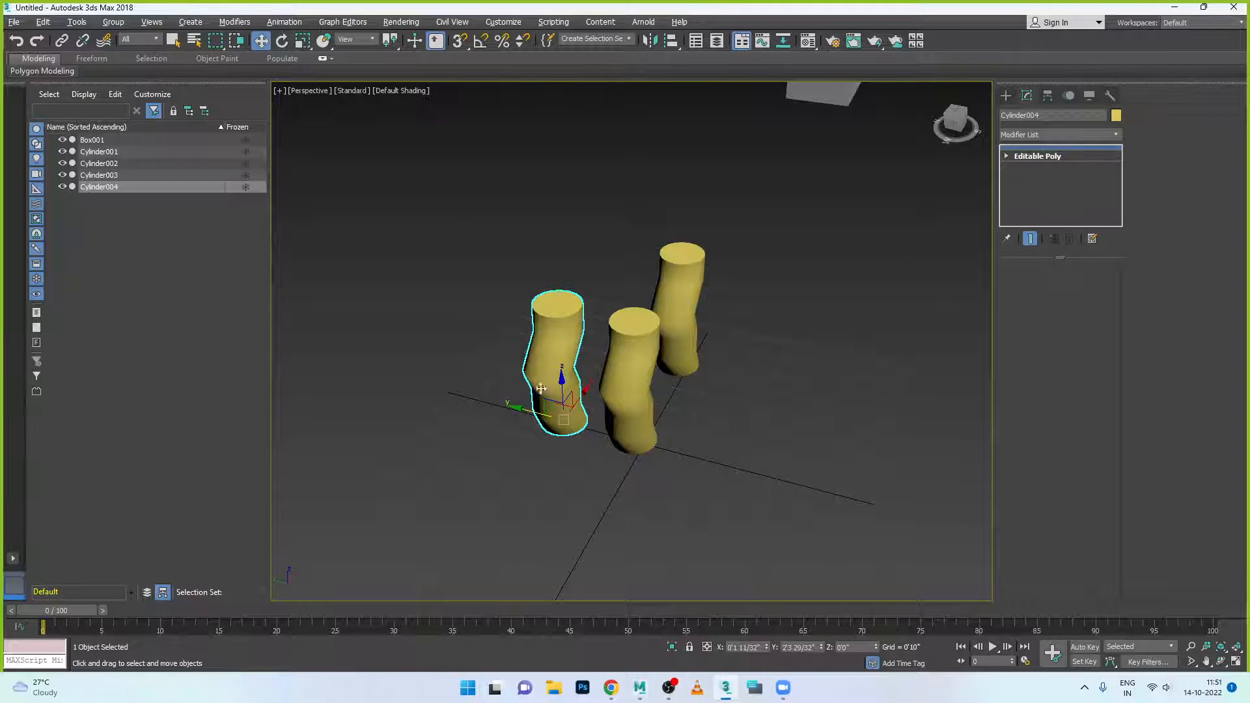
pyautogui.moveTo(559, 427); pyautogui.dragTo(501, 417)
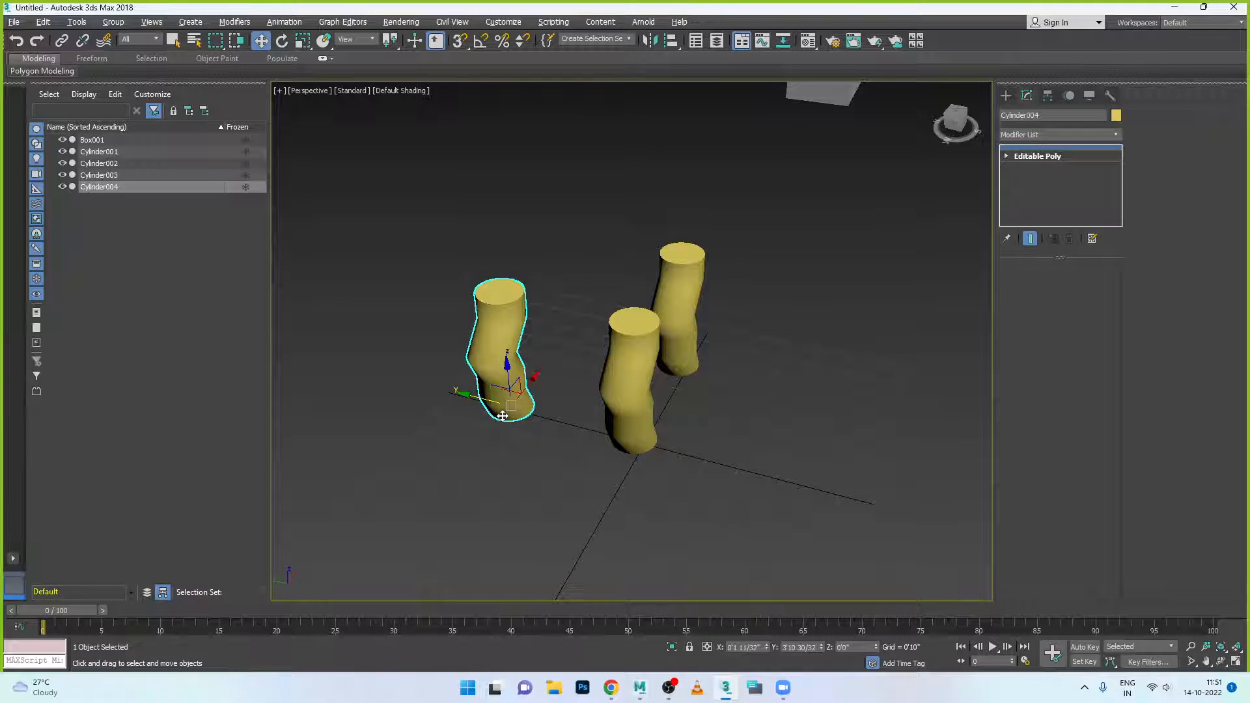
# Shift the top vertices of the new Reference cylinder to about X -1'4 26/32", Y 4'3 19/32", and leave Vertex level.
pyautogui.click(1008, 157)
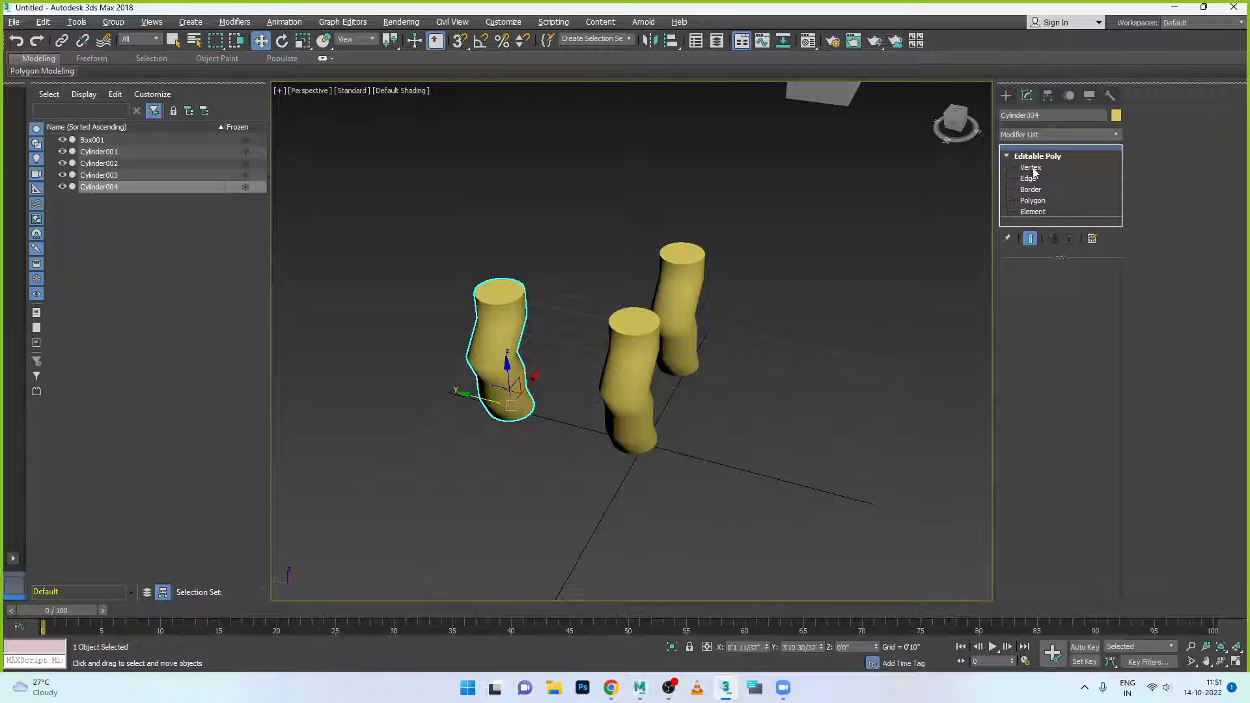
pyautogui.click(1033, 168)
pyautogui.moveTo(448, 279); pyautogui.dragTo(546, 332)
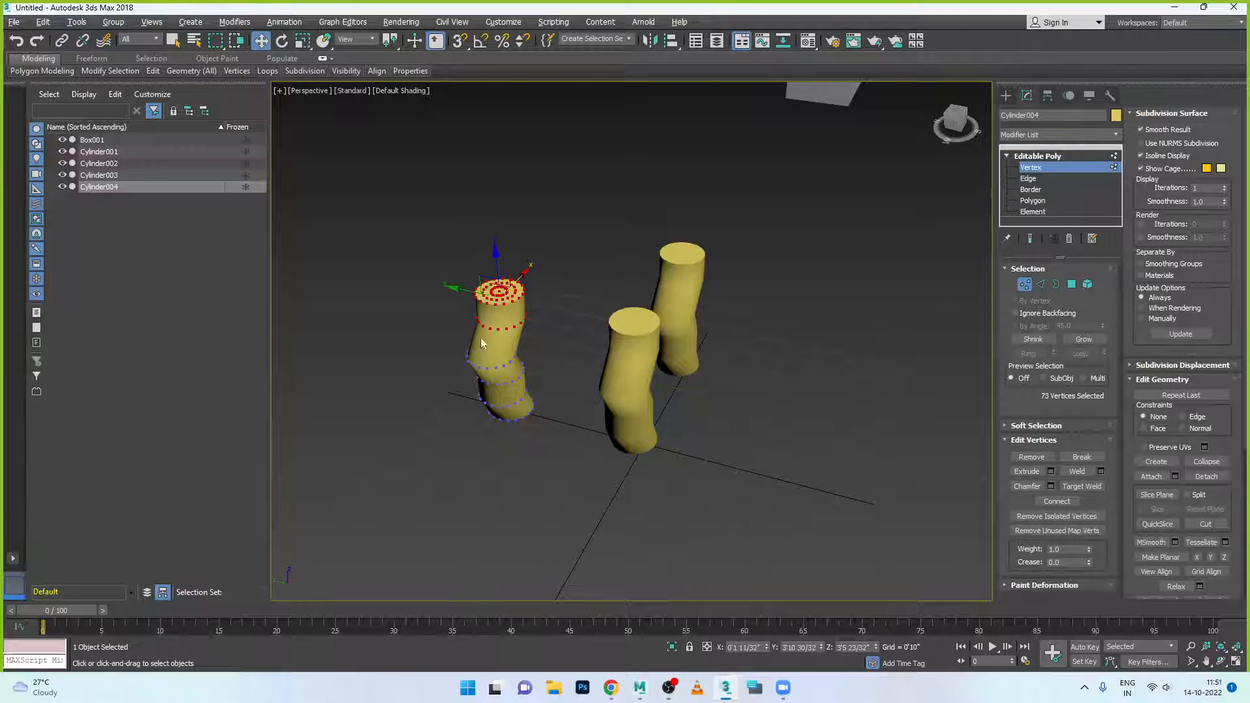
pyautogui.moveTo(454, 290); pyautogui.dragTo(483, 314)
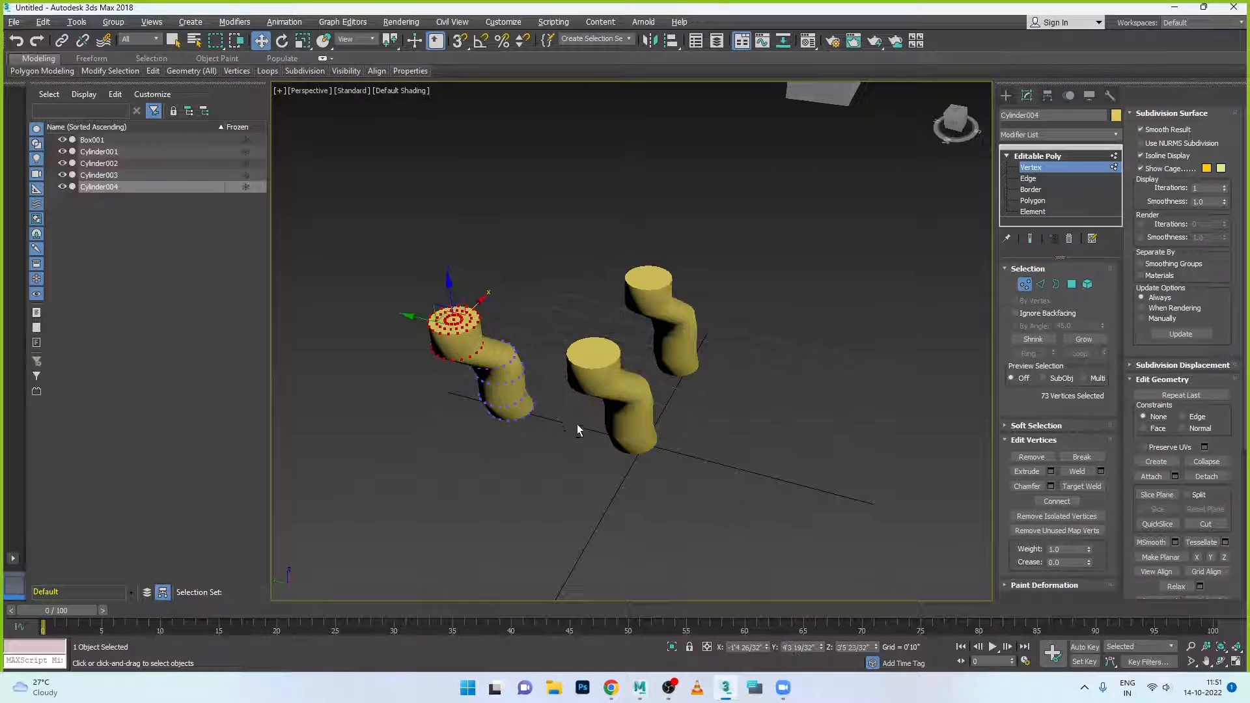
pyautogui.keyDown('alt'); pyautogui.moveTo(577, 424); pyautogui.dragTo(546, 373, button='middle'); pyautogui.keyUp('alt')
pyautogui.click(573, 359)
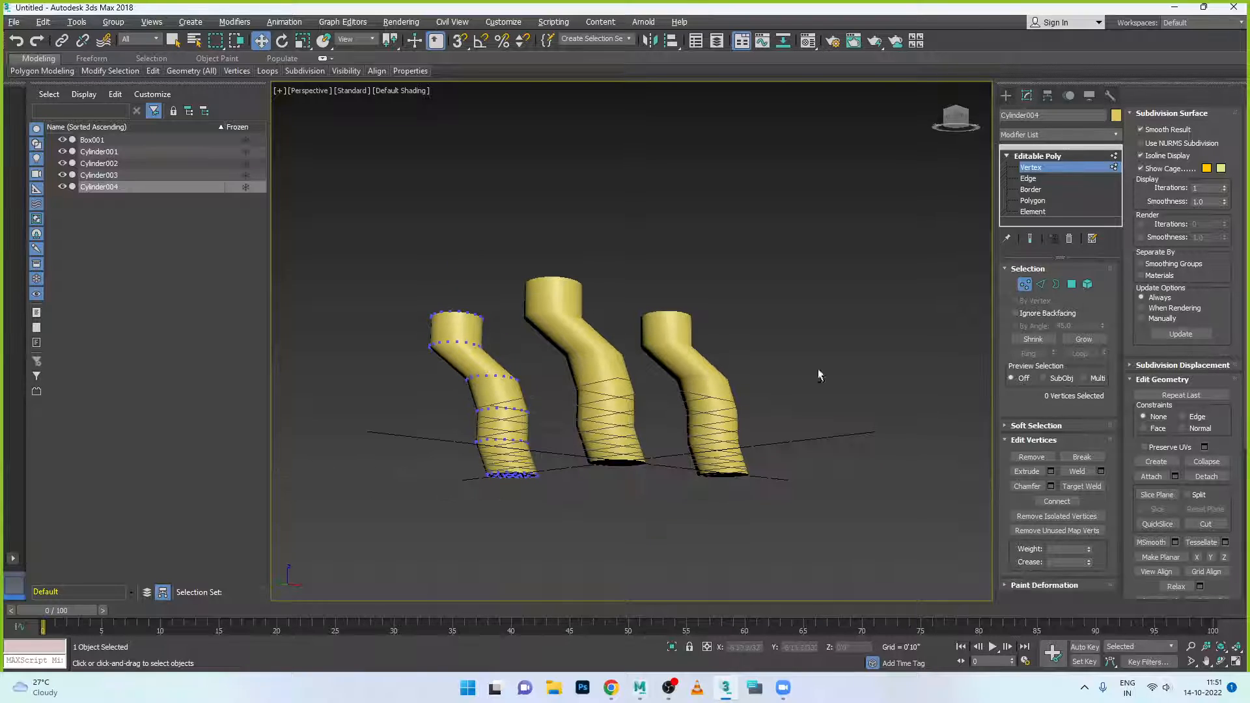
pyautogui.click(1024, 287)
# Move a single edge on the original cylinder's middle section at Edge level, and return to object level.
pyautogui.click(593, 385)
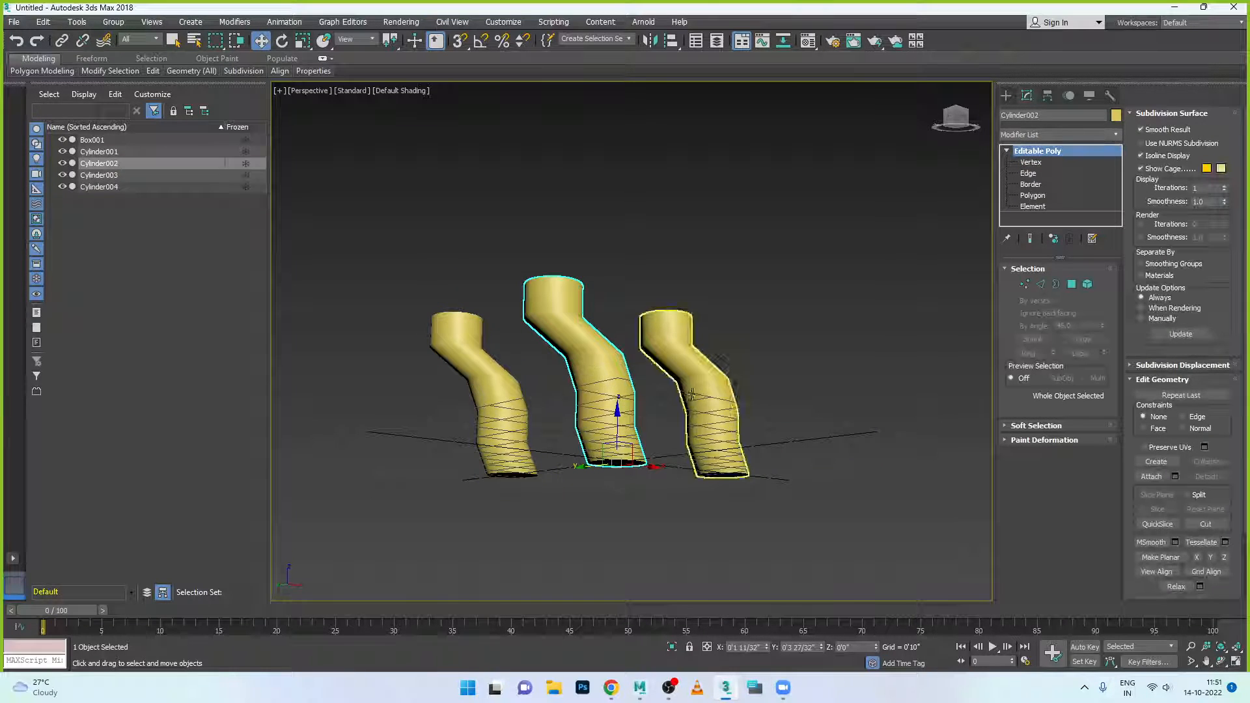
pyautogui.click(1040, 284)
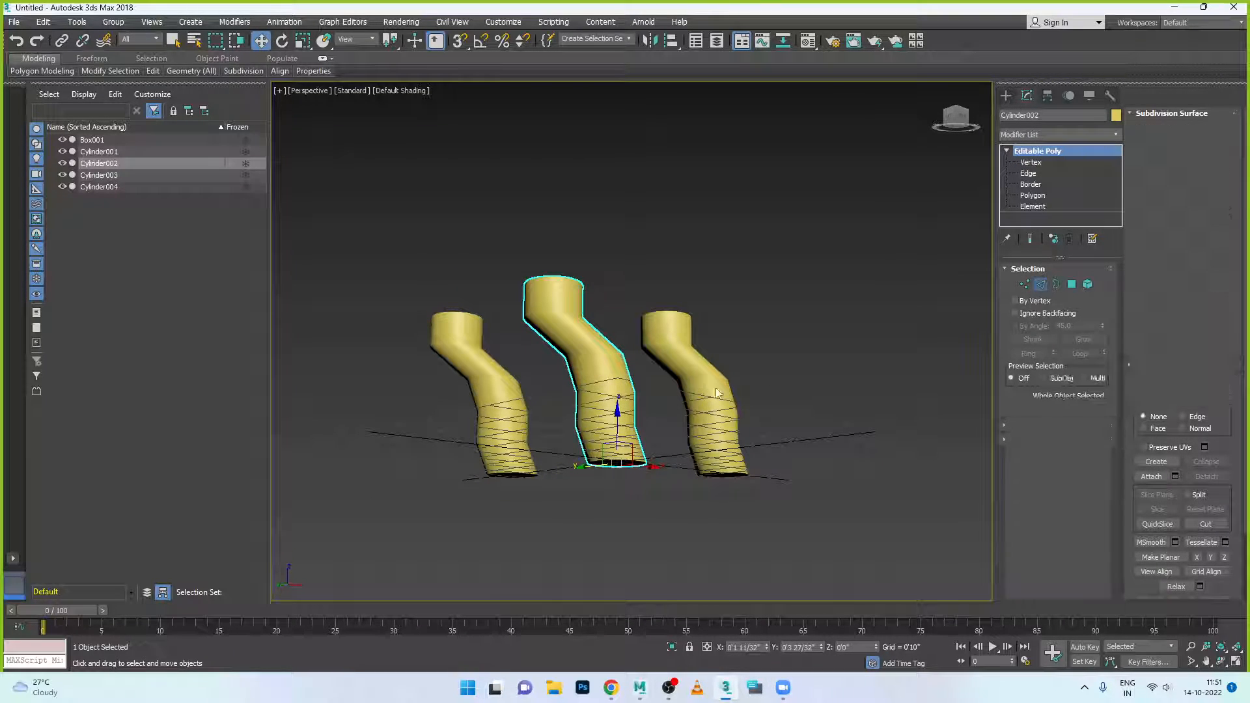
pyautogui.click(607, 372)
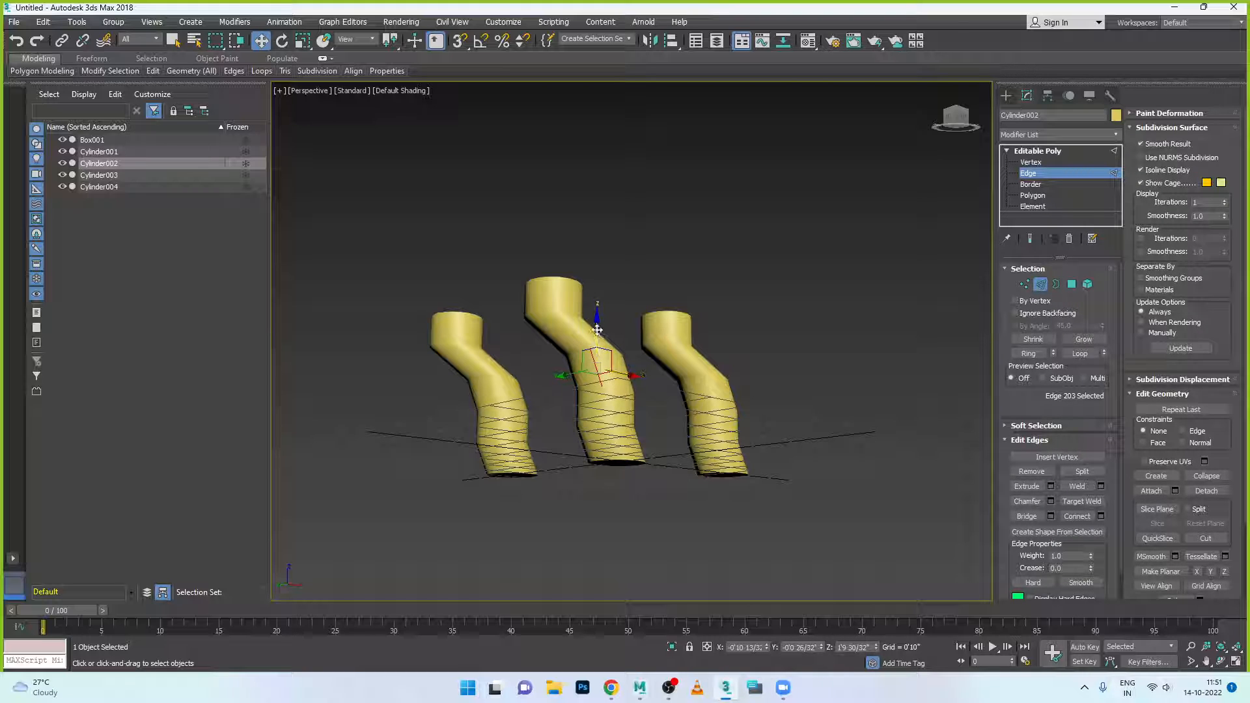
pyautogui.moveTo(596, 329); pyautogui.dragTo(620, 395)
pyautogui.click(1041, 284)
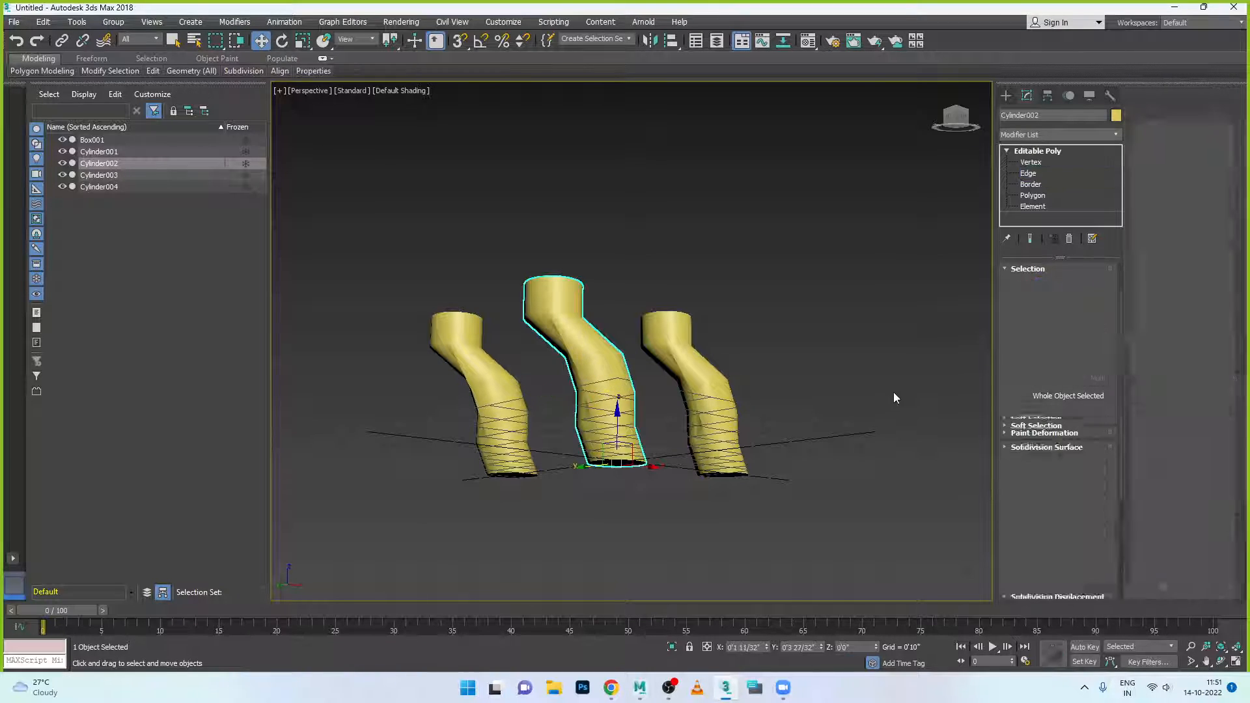
# Select all three bent yellow cylinders together and delete them from the scene.
pyautogui.click(888, 396)
pyautogui.click(702, 435)
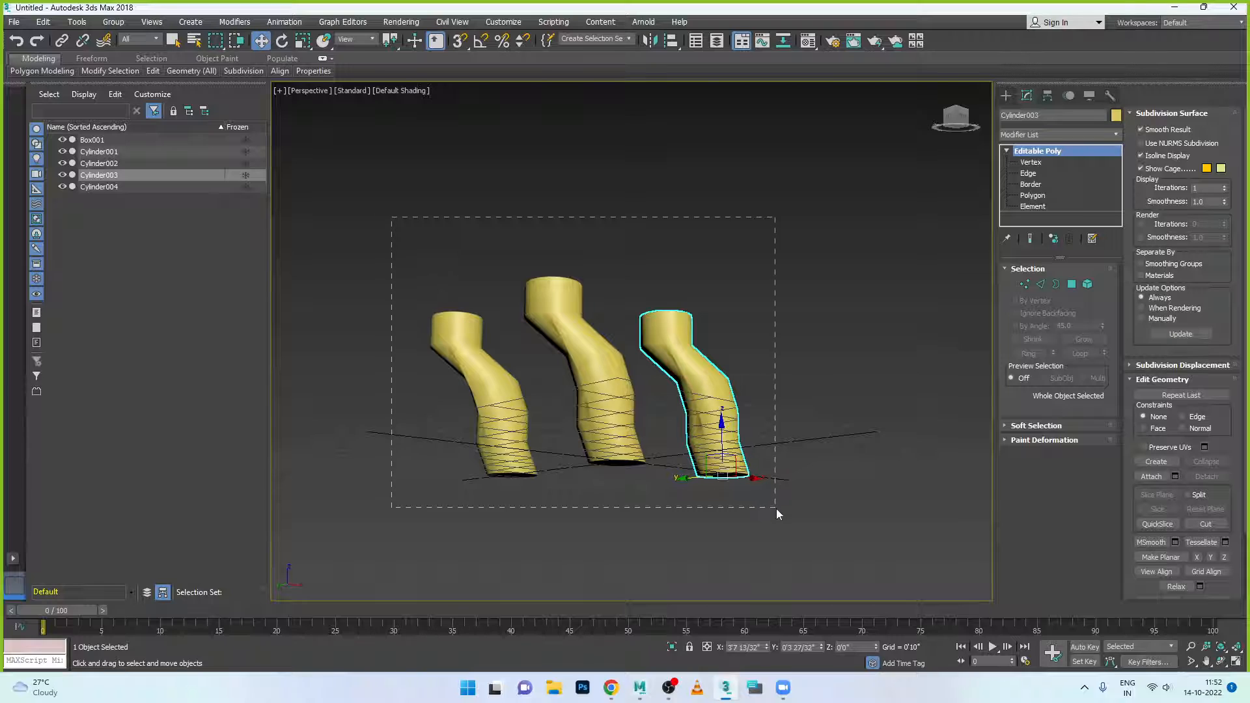
pyautogui.moveTo(776, 510); pyautogui.dragTo(805, 518)
pyautogui.press('Delete')
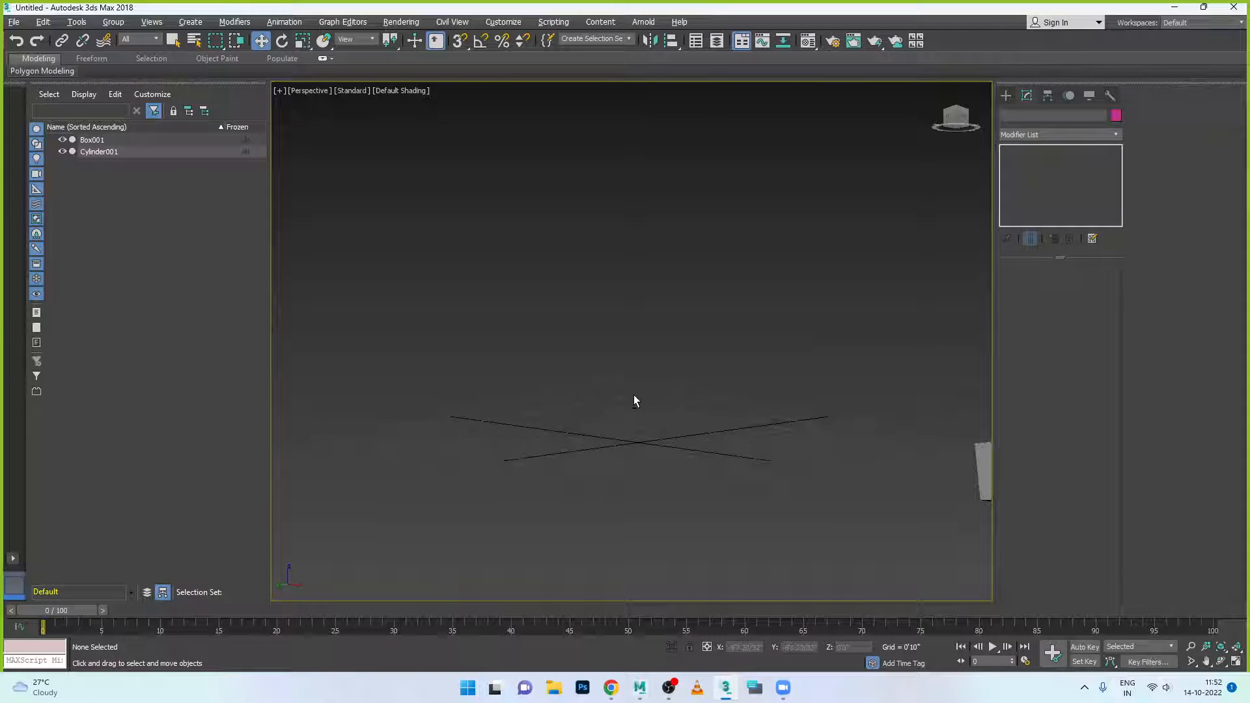
pyautogui.keyDown('alt'); pyautogui.moveTo(636, 400); pyautogui.dragTo(656, 472, button='middle'); pyautogui.keyUp('alt')
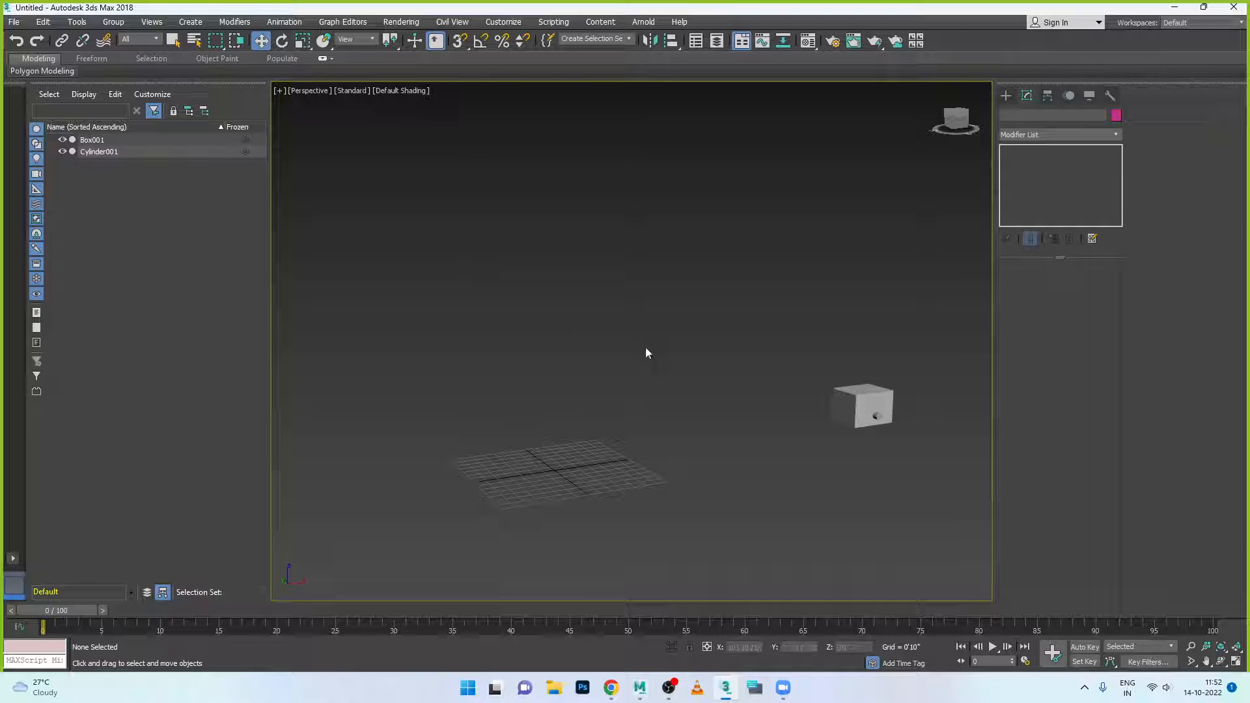
pyautogui.click(1044, 135)
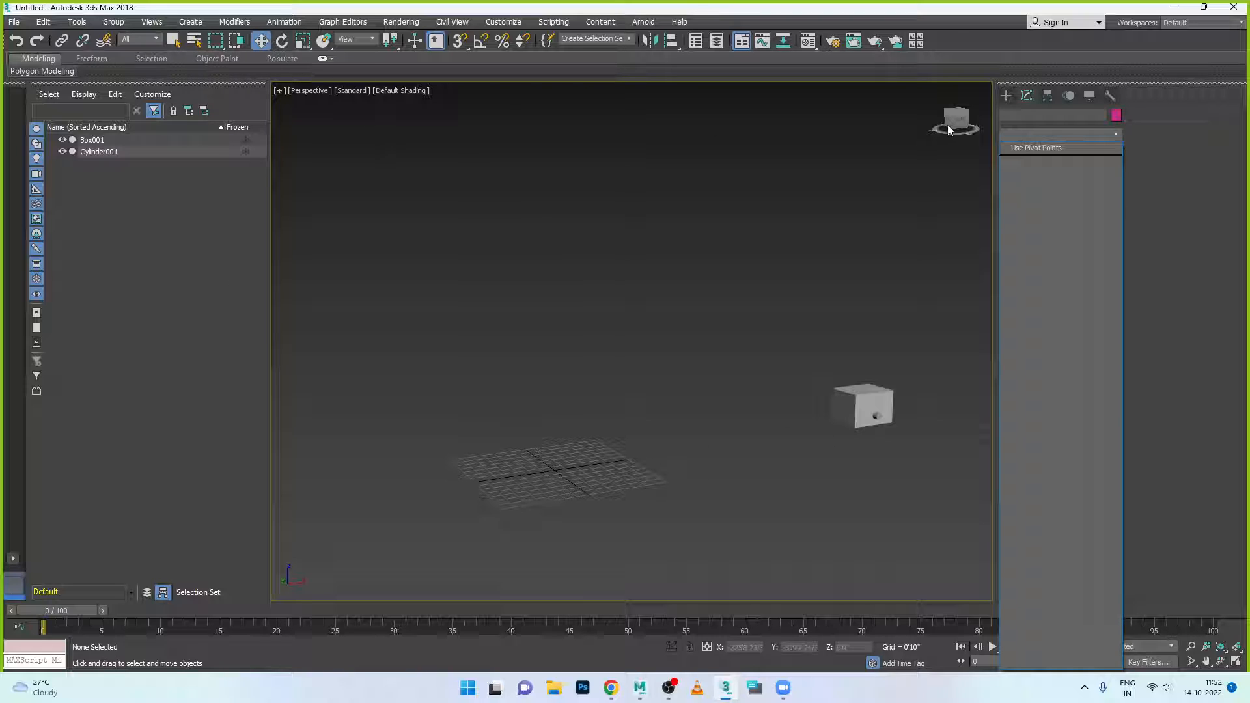
pyautogui.click(1052, 228)
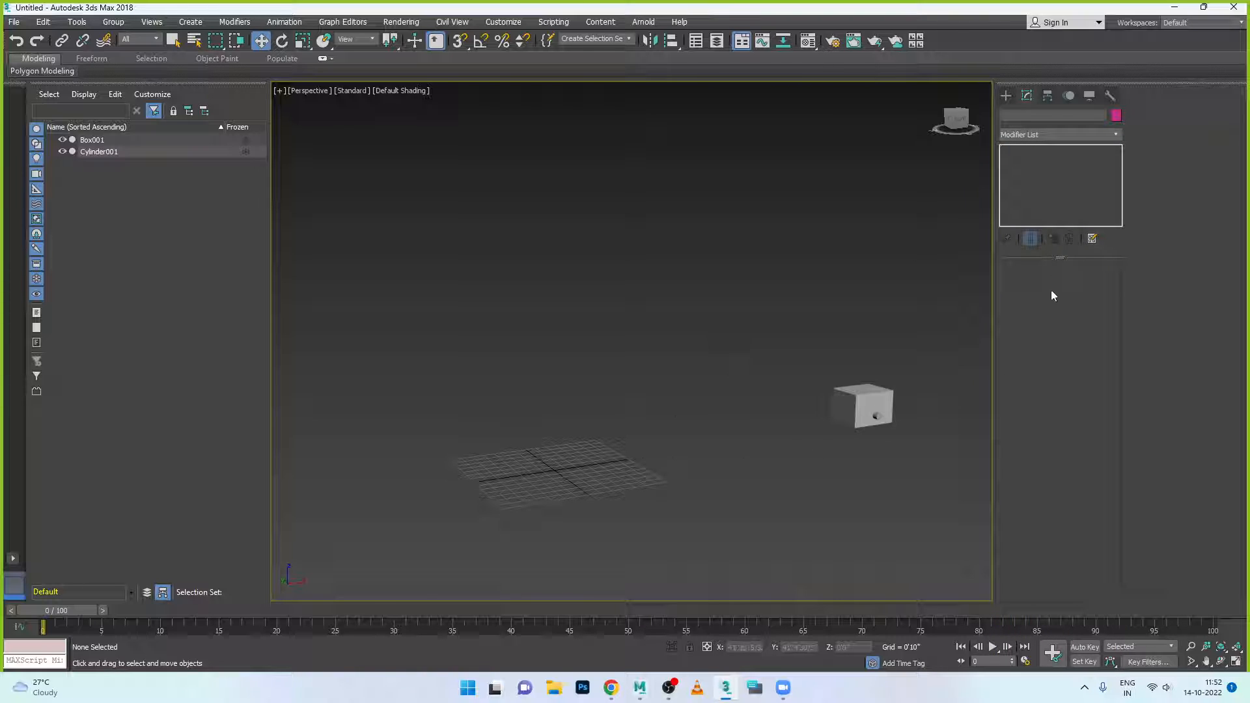
# Create a standard cylinder on the grid with a radius of about 1'11 7/32" and a height of about 8'8 16/32".
pyautogui.click(1007, 96)
pyautogui.click(1032, 175)
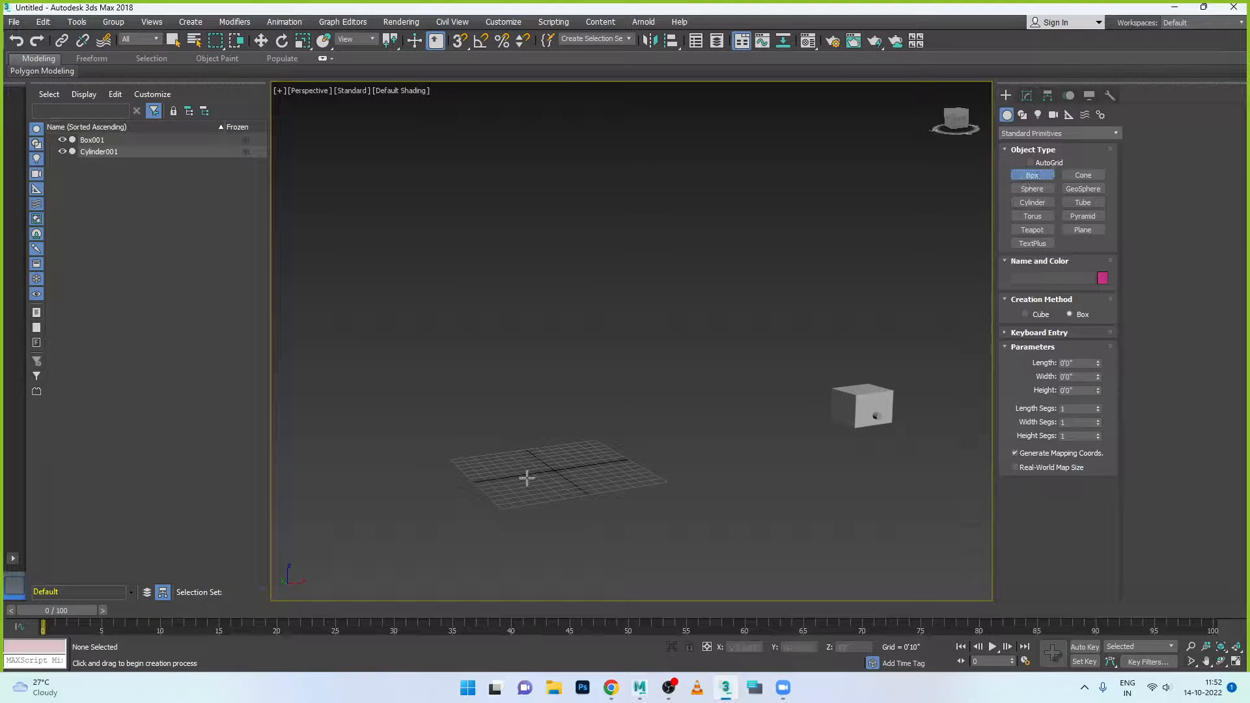
pyautogui.click(1033, 203)
pyautogui.moveTo(540, 481); pyautogui.dragTo(561, 485)
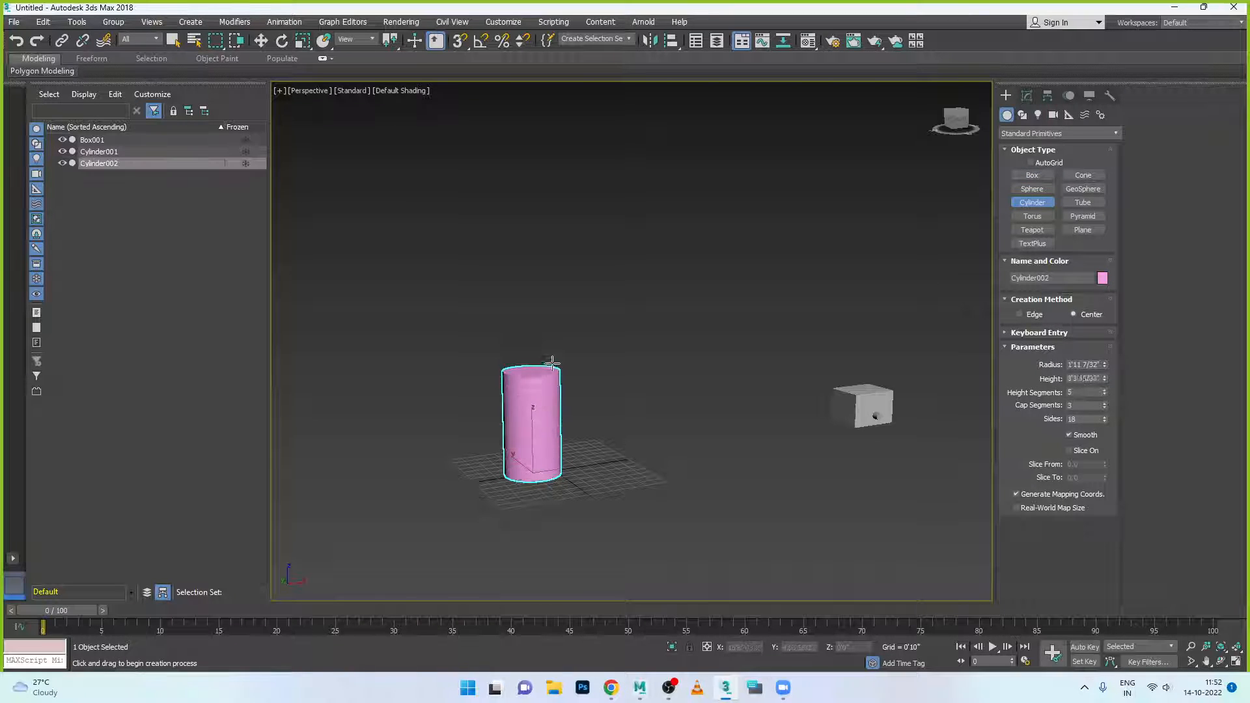
pyautogui.click(609, 405)
pyautogui.press('w')
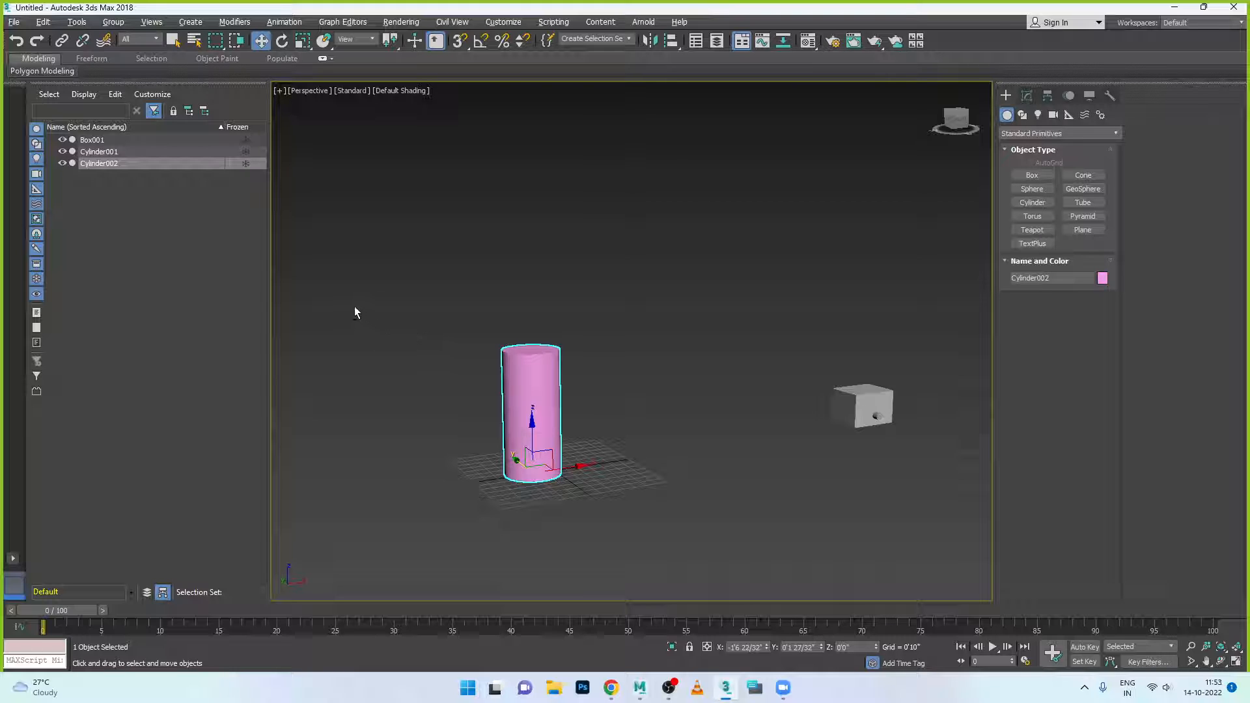
# Reduce the new cylinder's radius to 0'6 31/32" and its height to 2'10 15/32".
pyautogui.keyDown('alt'); pyautogui.moveTo(355, 308); pyautogui.dragTo(384, 321, button='middle'); pyautogui.keyUp('alt')
pyautogui.scroll(-1, 384, 321)
pyautogui.keyDown('alt'); pyautogui.moveTo(460, 422); pyautogui.dragTo(441, 418, button='middle'); pyautogui.keyUp('alt')
pyautogui.scroll(1, 441, 418)
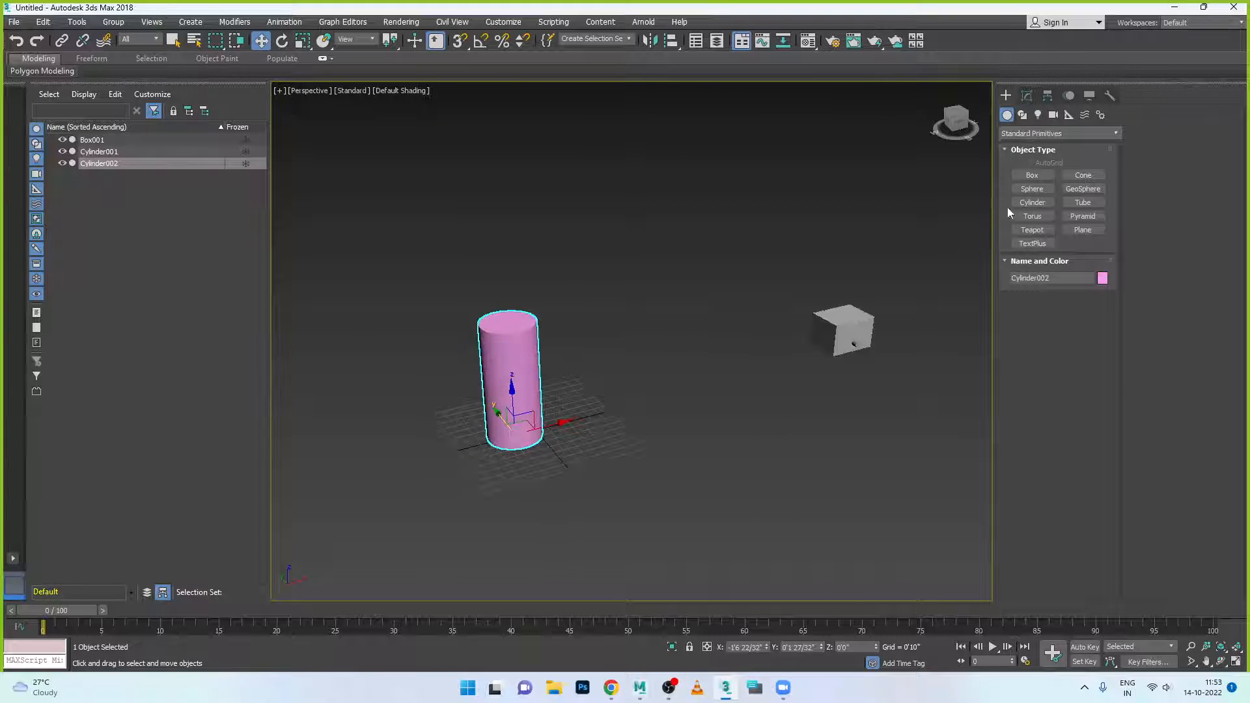
pyautogui.click(1027, 96)
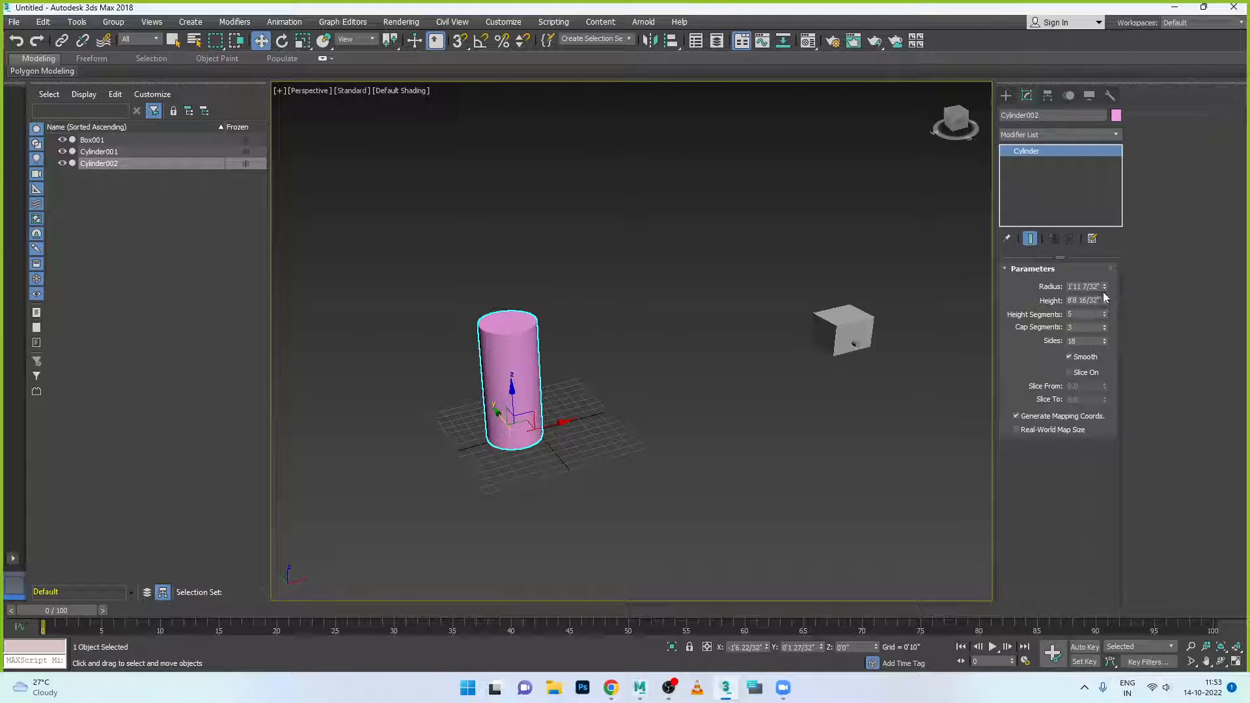
pyautogui.moveTo(1104, 289); pyautogui.dragTo(1103, 325)
pyautogui.scroll(5, 557, 439)
pyautogui.scroll(-4, 463, 459)
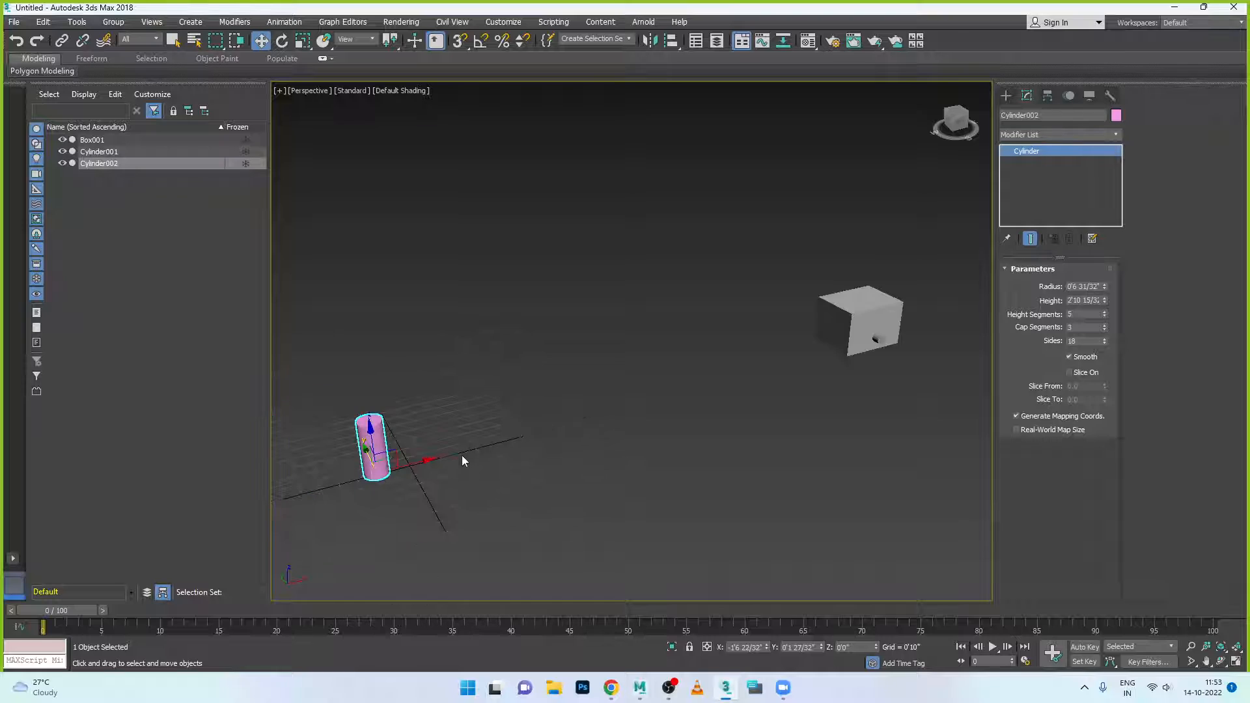
pyautogui.click(77, 22)
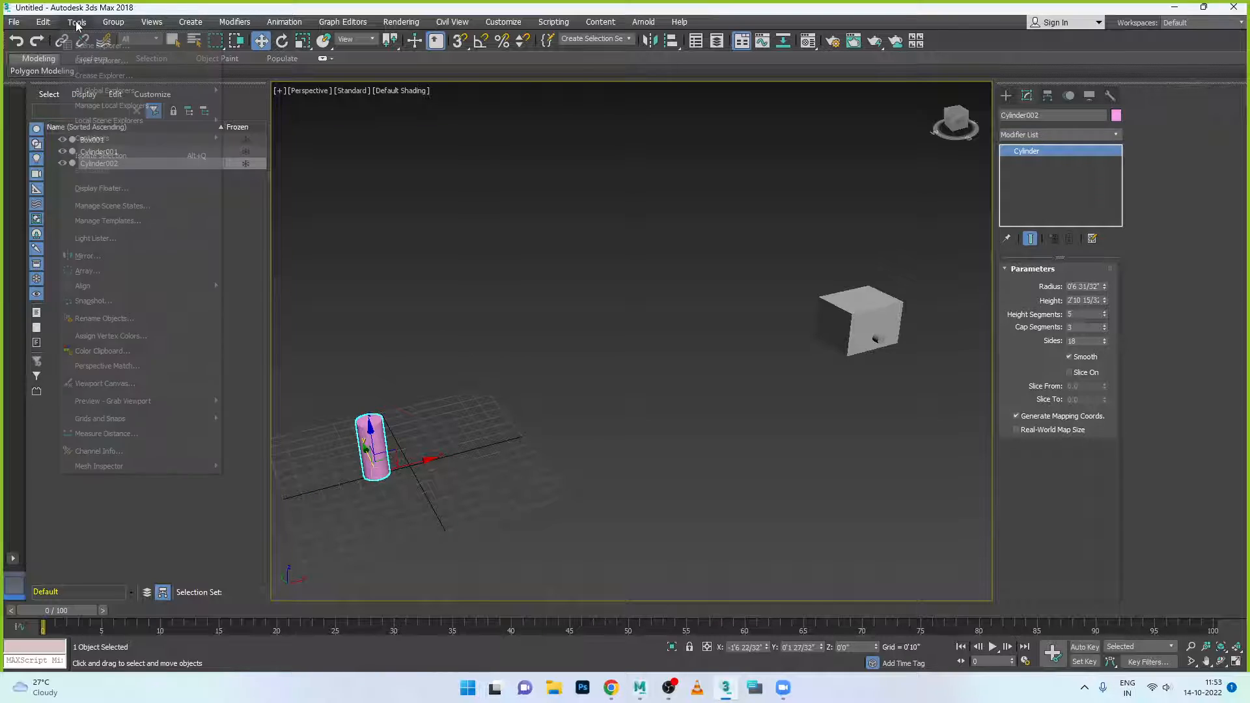
pyautogui.click(116, 257)
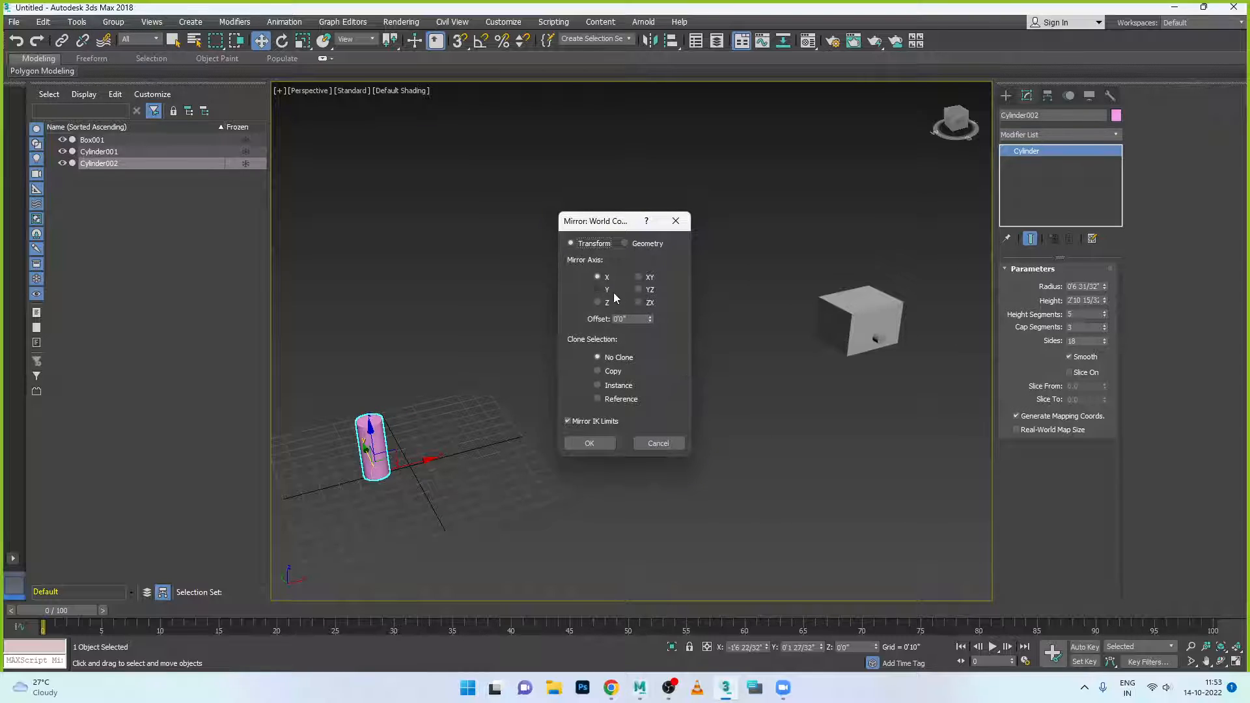
pyautogui.click(657, 443)
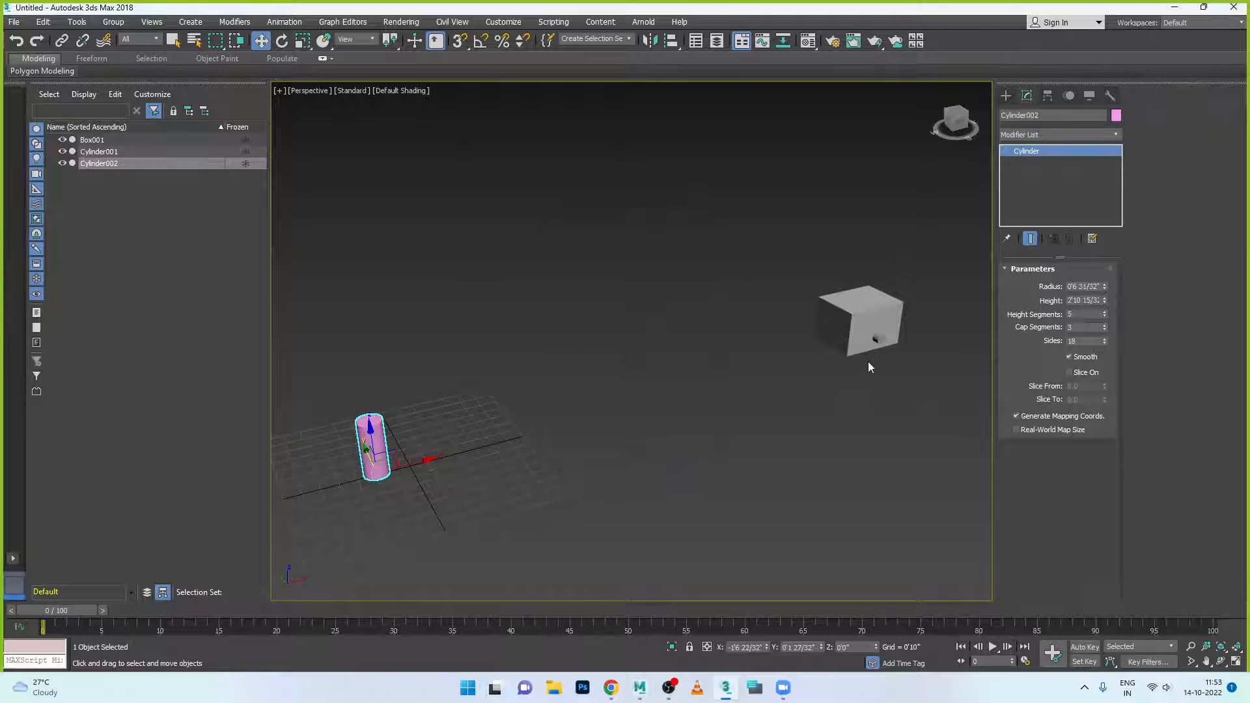
# Lengthen the small gray cylinder on the box to a height of 1'7 7/32" and position it along Y so it protrudes from the box's side.
pyautogui.keyDown('alt'); pyautogui.moveTo(806, 380); pyautogui.dragTo(838, 384, button='middle'); pyautogui.keyUp('alt')
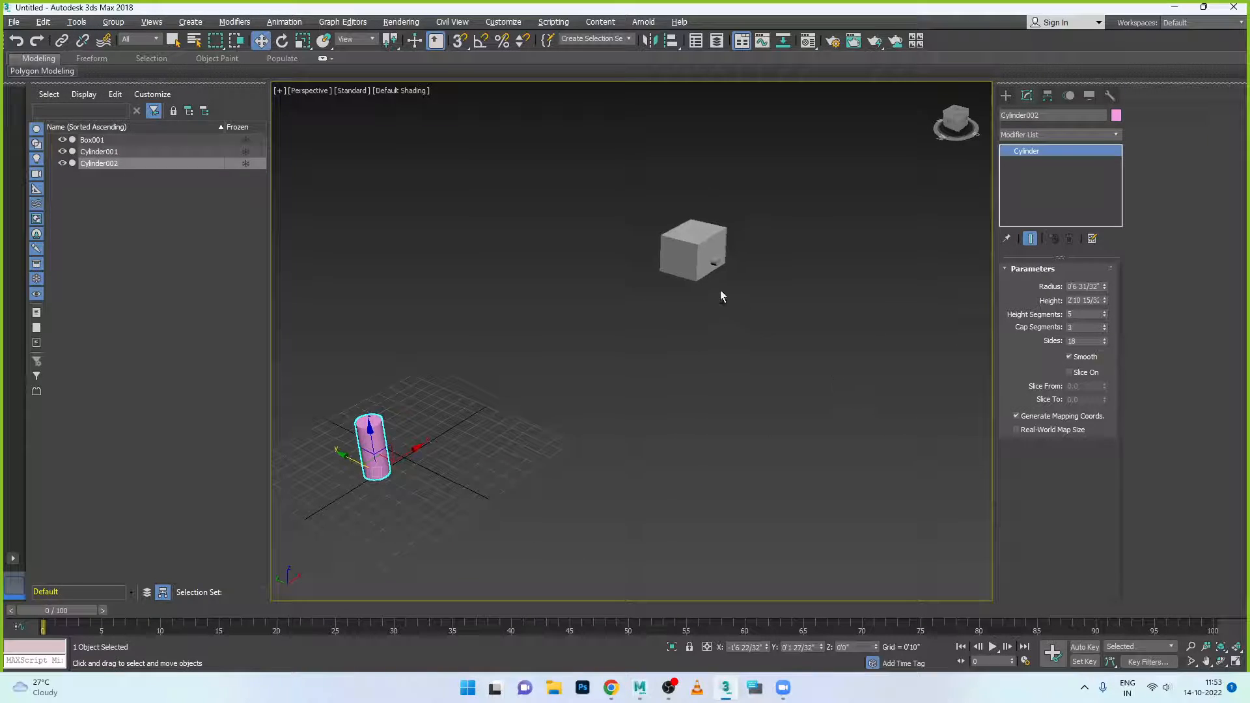
pyautogui.keyDown('alt'); pyautogui.moveTo(720, 295); pyautogui.dragTo(648, 203, button='middle'); pyautogui.keyUp('alt')
pyautogui.moveTo(648, 203); pyautogui.dragTo(447, 452)
pyautogui.keyDown('alt'); pyautogui.moveTo(447, 452); pyautogui.dragTo(488, 435, button='middle'); pyautogui.keyUp('alt')
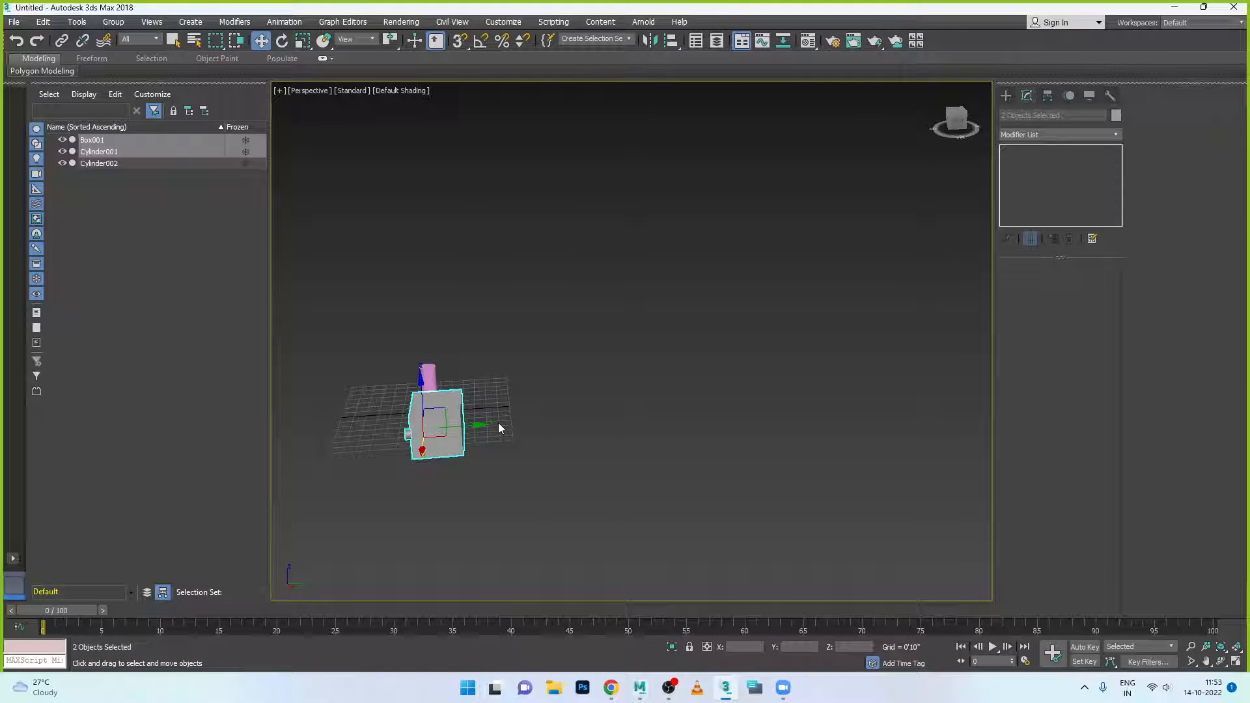
pyautogui.keyDown('alt'); pyautogui.moveTo(381, 478); pyautogui.dragTo(423, 461, button='middle'); pyautogui.keyUp('alt')
pyautogui.click(422, 433)
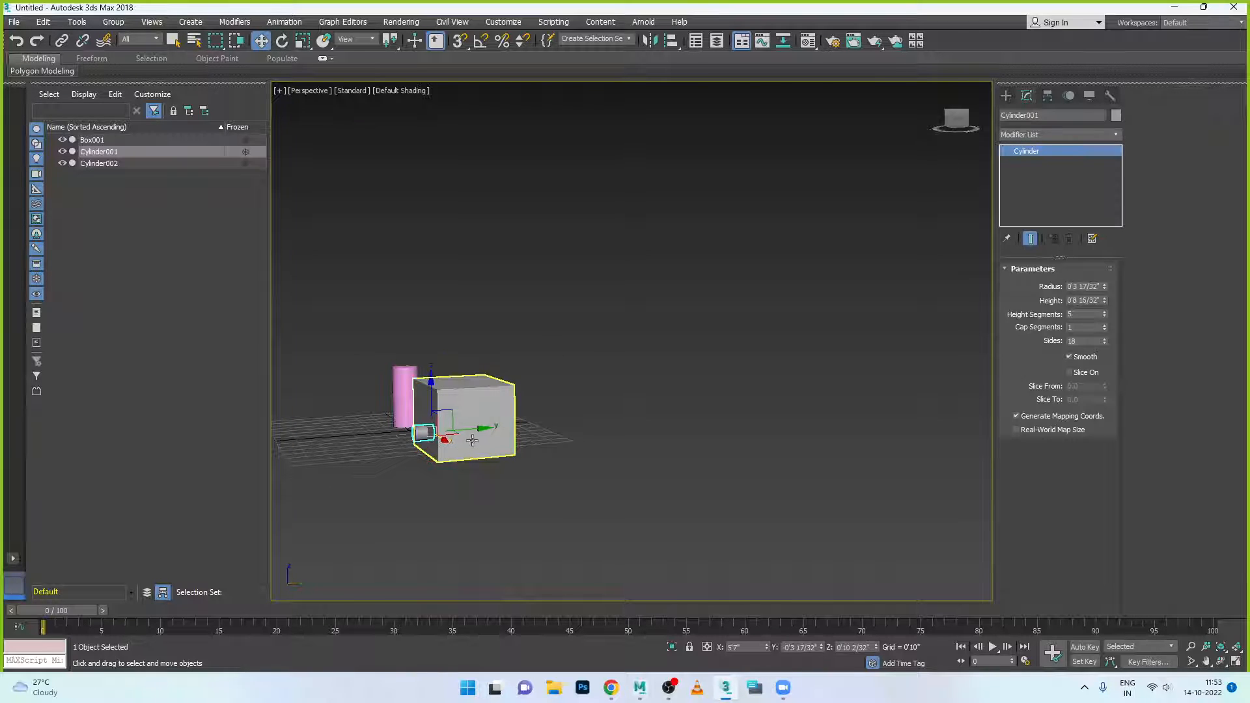
pyautogui.click(476, 426)
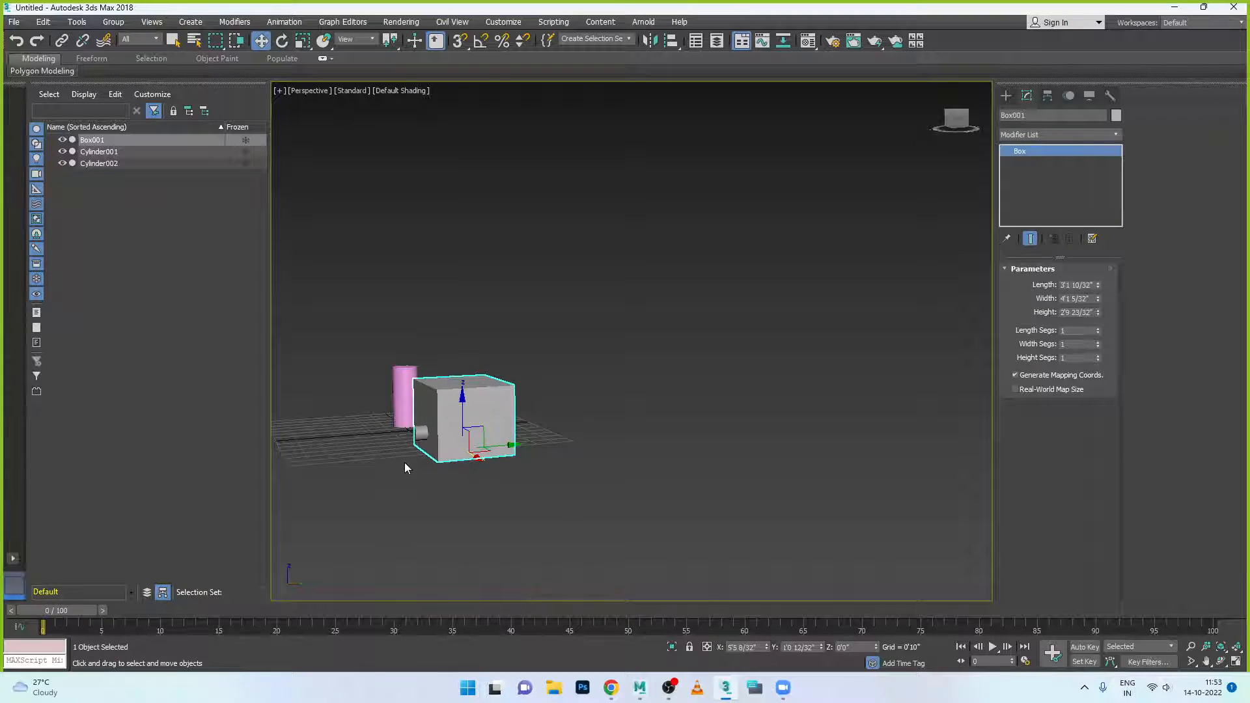
pyautogui.click(419, 435)
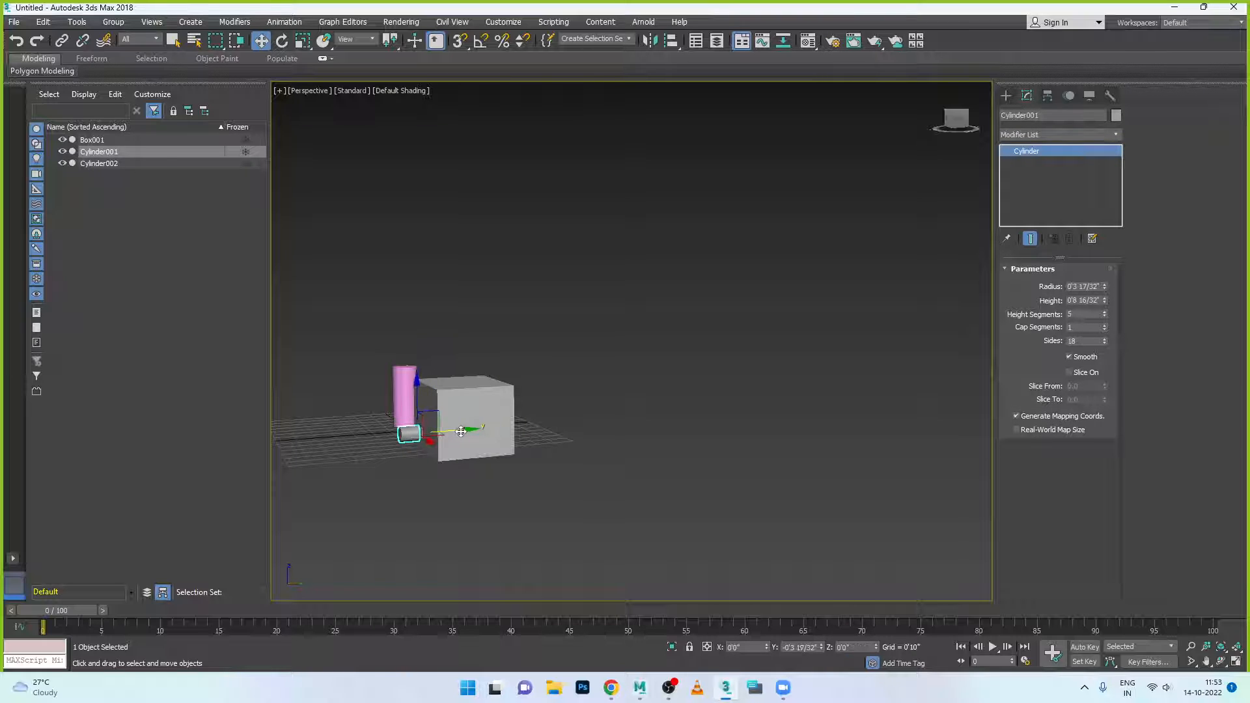
pyautogui.moveTo(475, 430); pyautogui.dragTo(460, 431)
pyautogui.moveTo(1106, 302); pyautogui.dragTo(1106, 264)
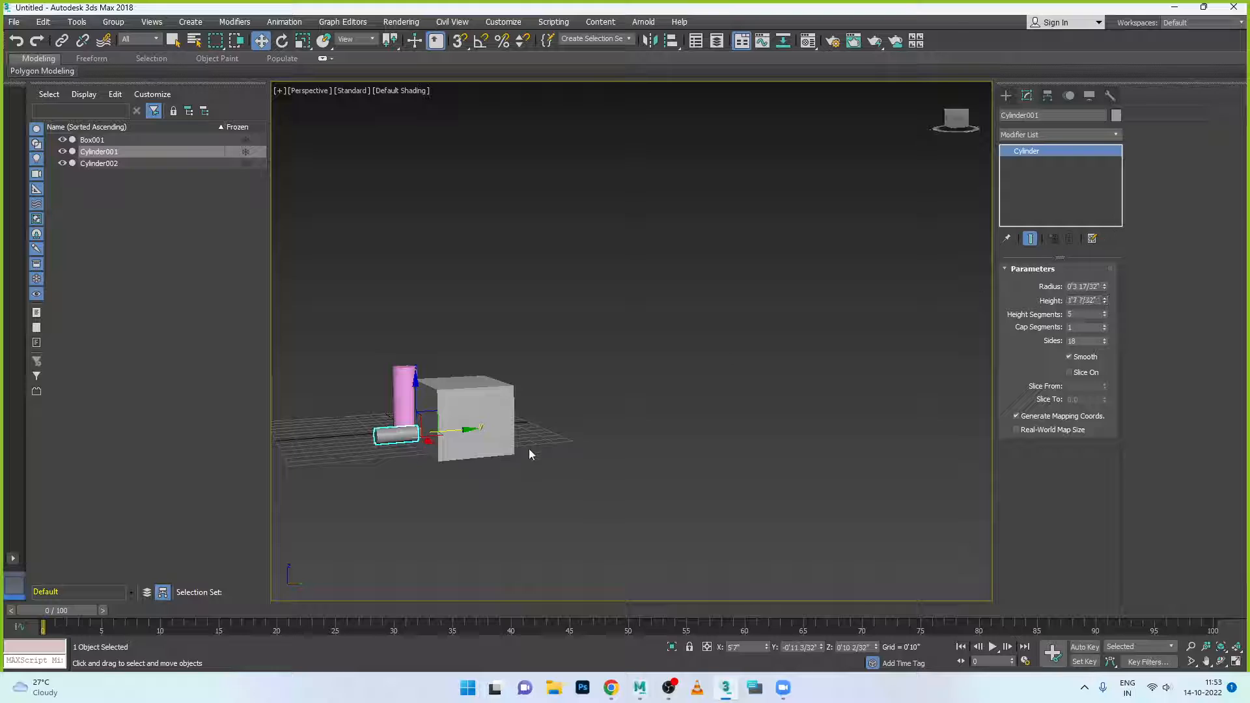
pyautogui.moveTo(466, 432); pyautogui.dragTo(492, 432)
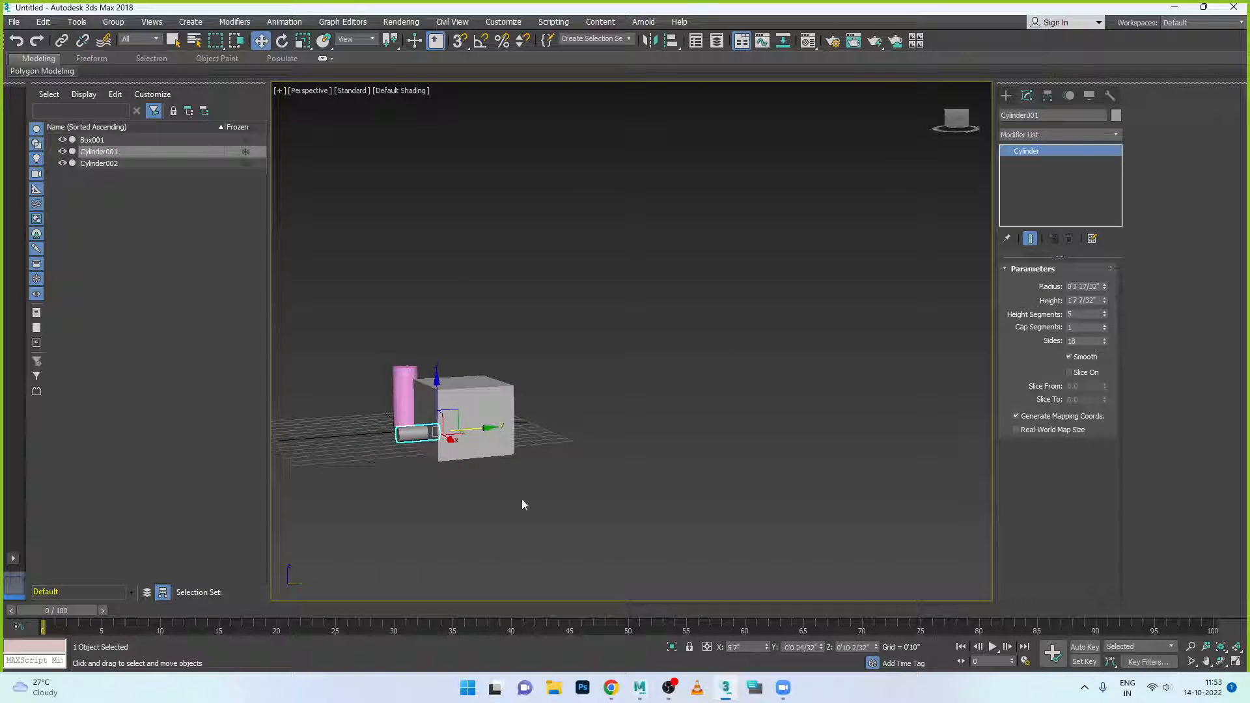
# Mirror the gray box and its small cylinder together about the Y axis as an Instance, and move the mirrored pair along Y beside the originals.
pyautogui.keyDown('alt'); pyautogui.moveTo(522, 505); pyautogui.dragTo(527, 525, button='middle'); pyautogui.keyUp('alt')
pyautogui.moveTo(356, 401); pyautogui.dragTo(503, 478)
pyautogui.click(76, 22)
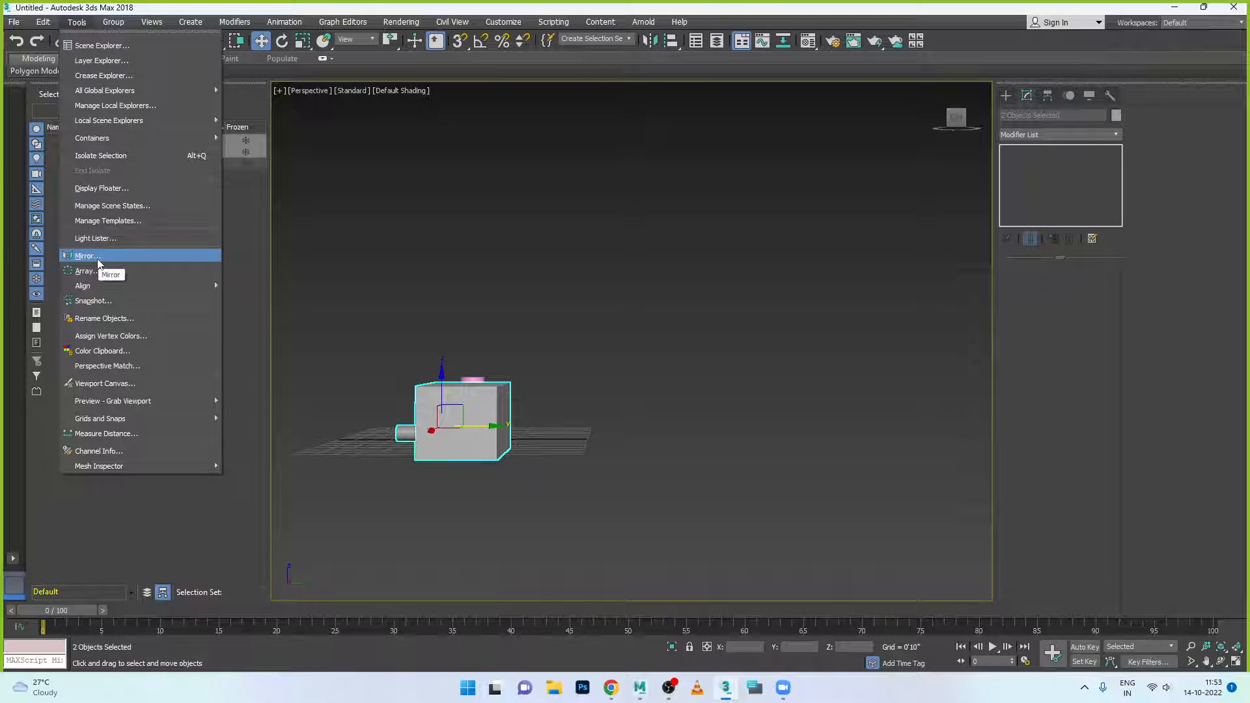
pyautogui.click(651, 42)
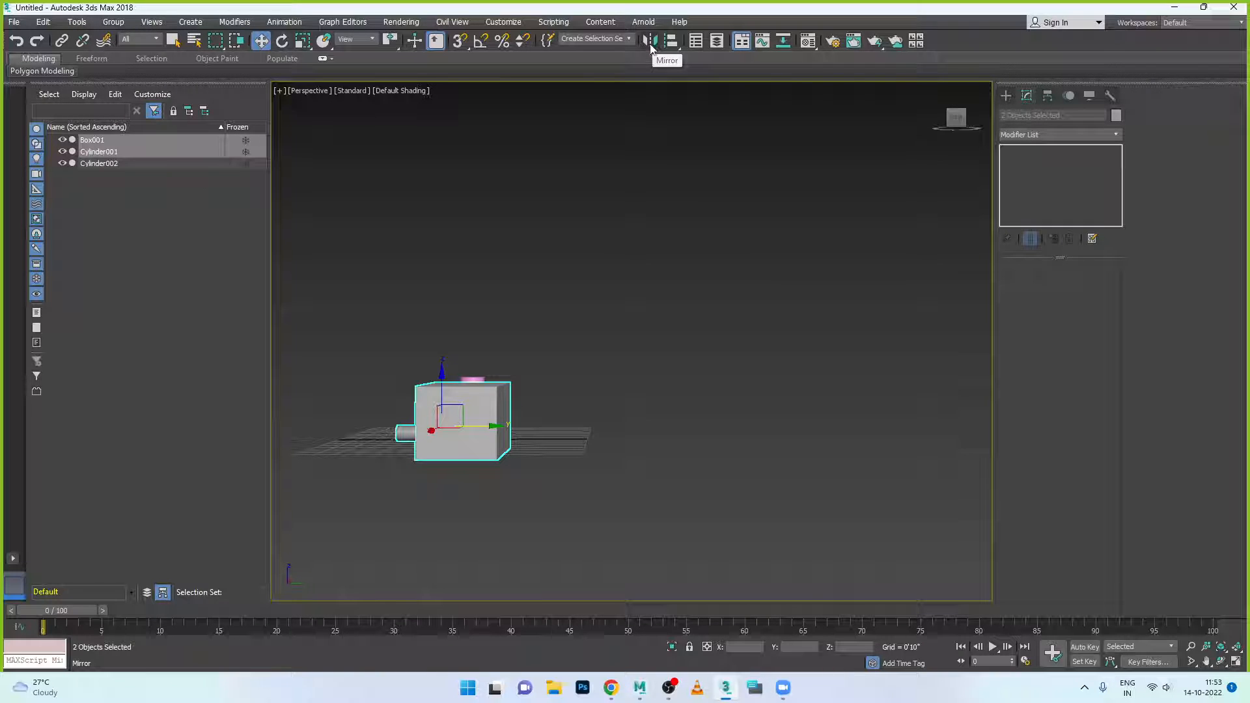
pyautogui.click(652, 41)
pyautogui.moveTo(633, 222); pyautogui.dragTo(756, 227)
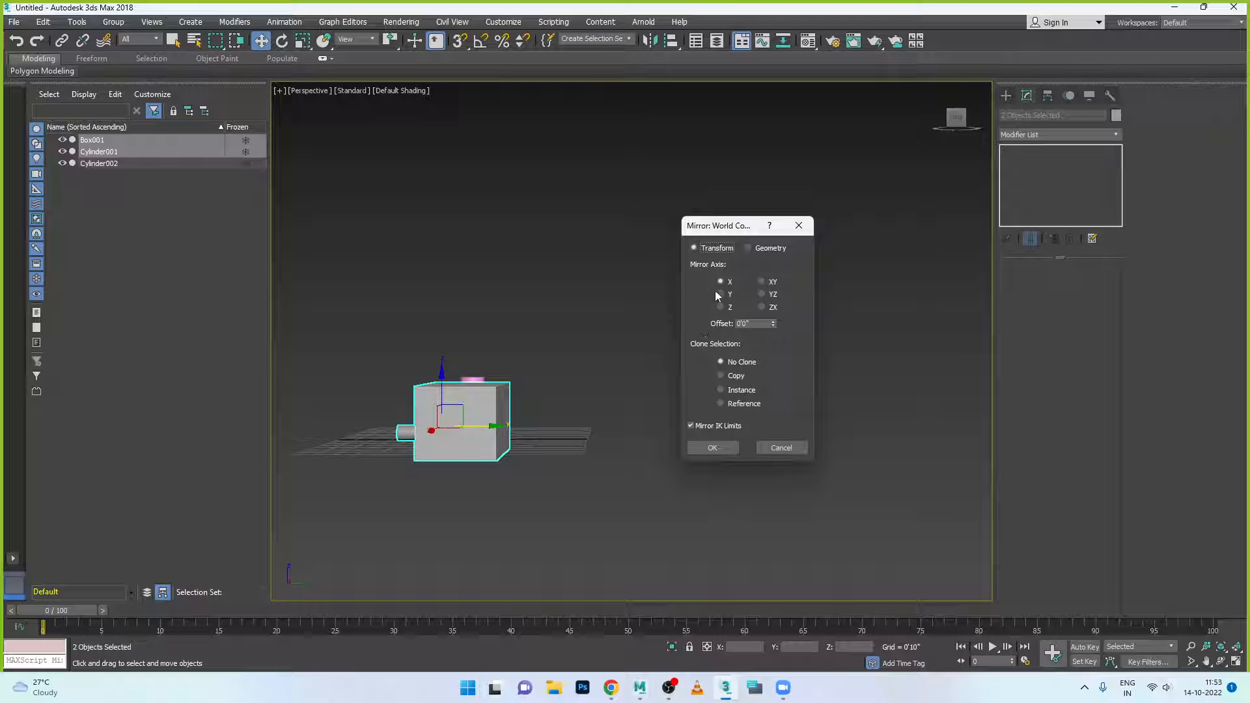
pyautogui.click(721, 294)
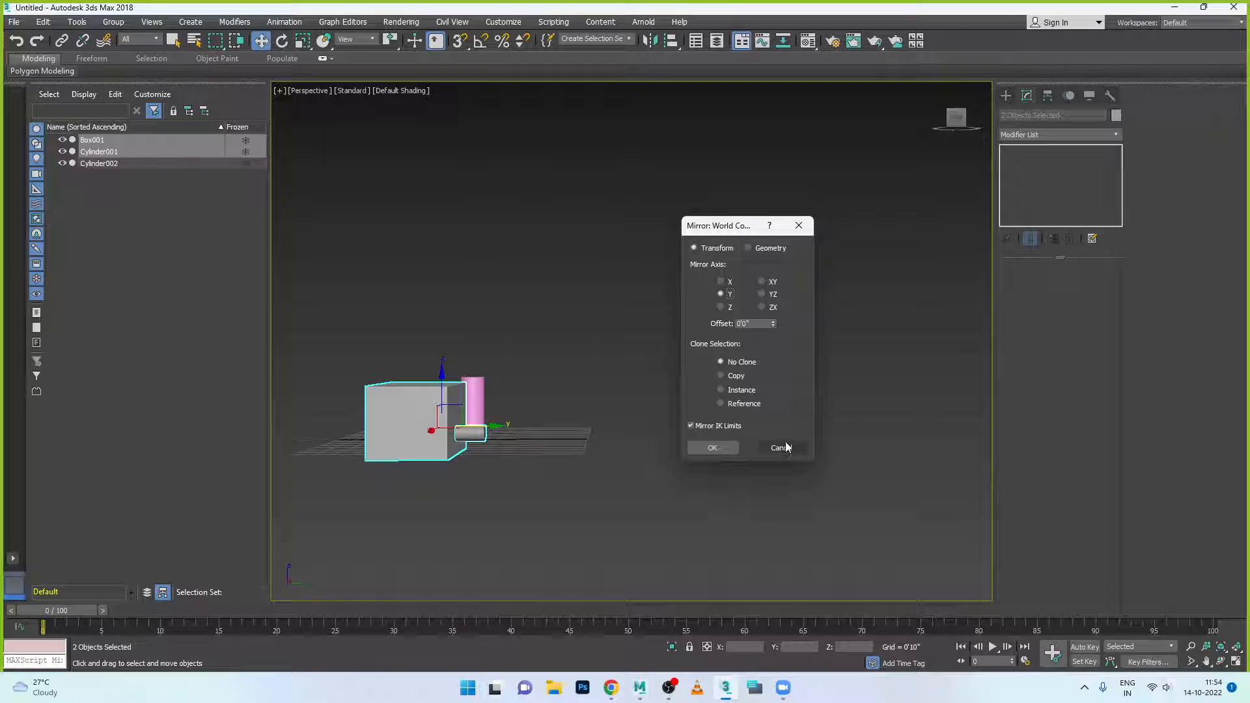
pyautogui.click(736, 394)
pyautogui.click(720, 448)
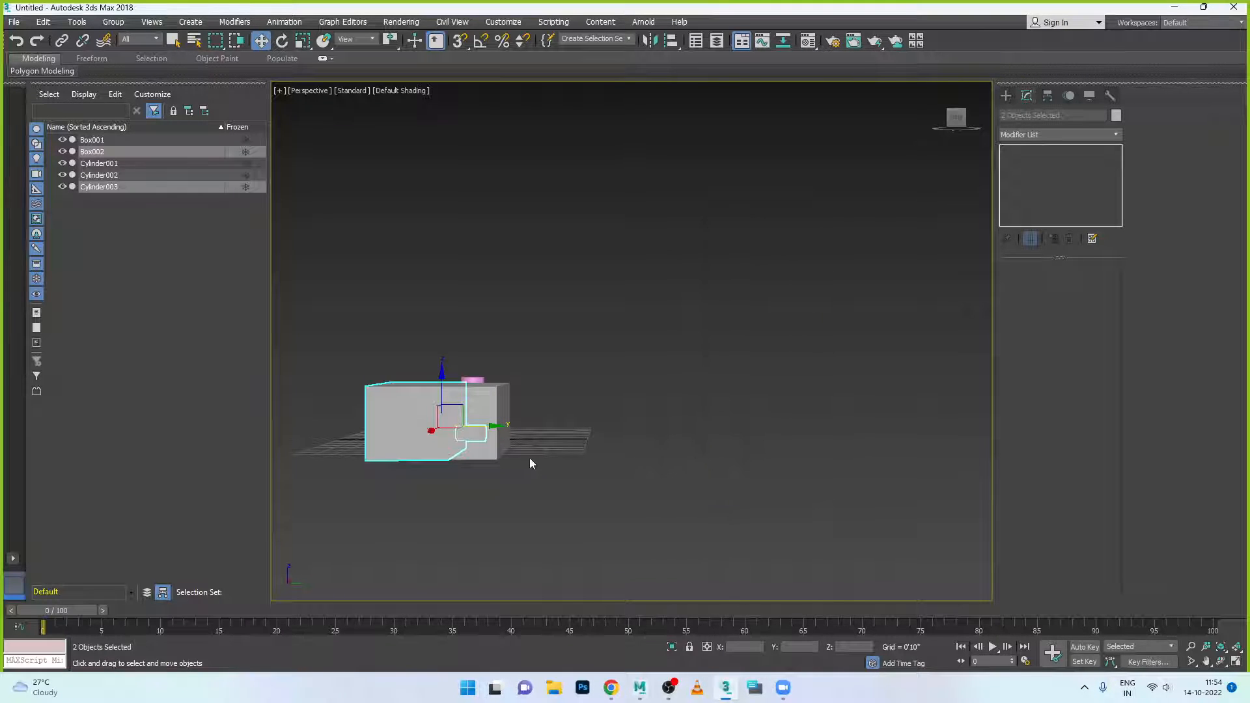
pyautogui.moveTo(495, 427); pyautogui.dragTo(635, 432)
pyautogui.click(639, 470)
# Set the mirrored cylinder's radius to 0'3 23/32" and resize the mirrored box to length 2'2 4/32", width 4'10 16/32" and height 1'11 19/32".
pyautogui.click(609, 433)
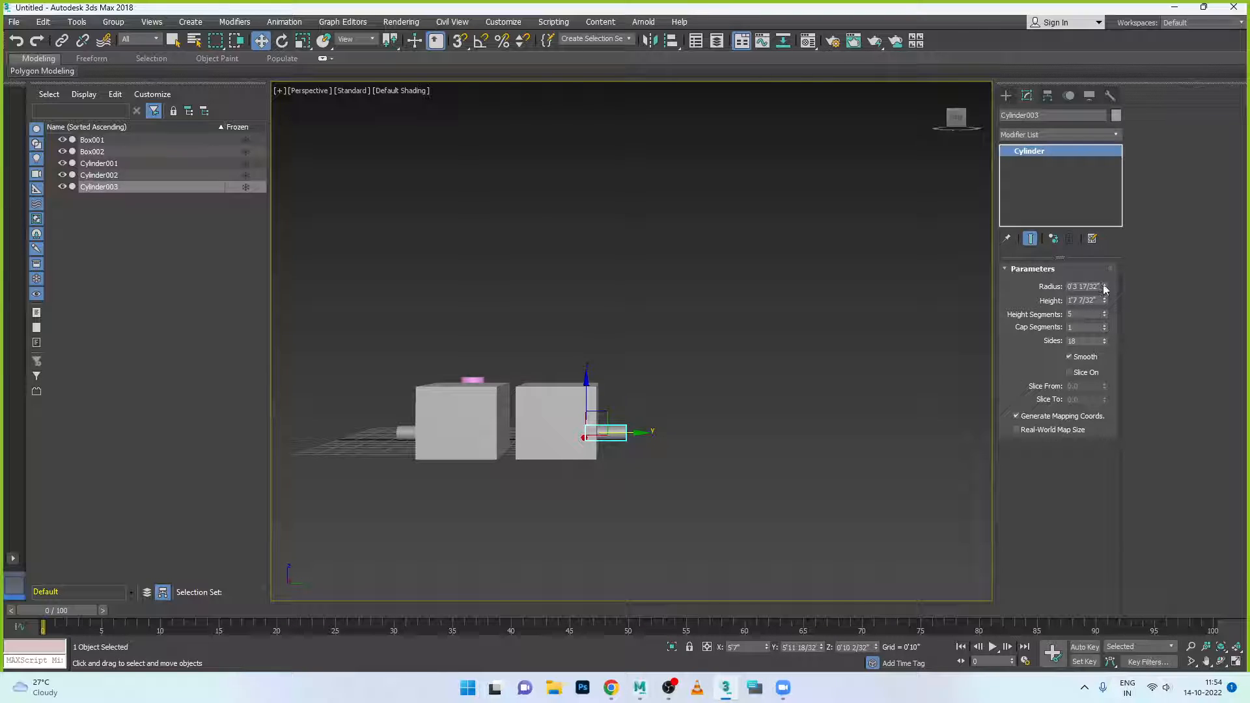
pyautogui.moveTo(1105, 291)
pyautogui.mouseDown()
pyautogui.moveTo(1110, 274)
pyautogui.moveTo(1123, 281)
pyautogui.mouseUp()
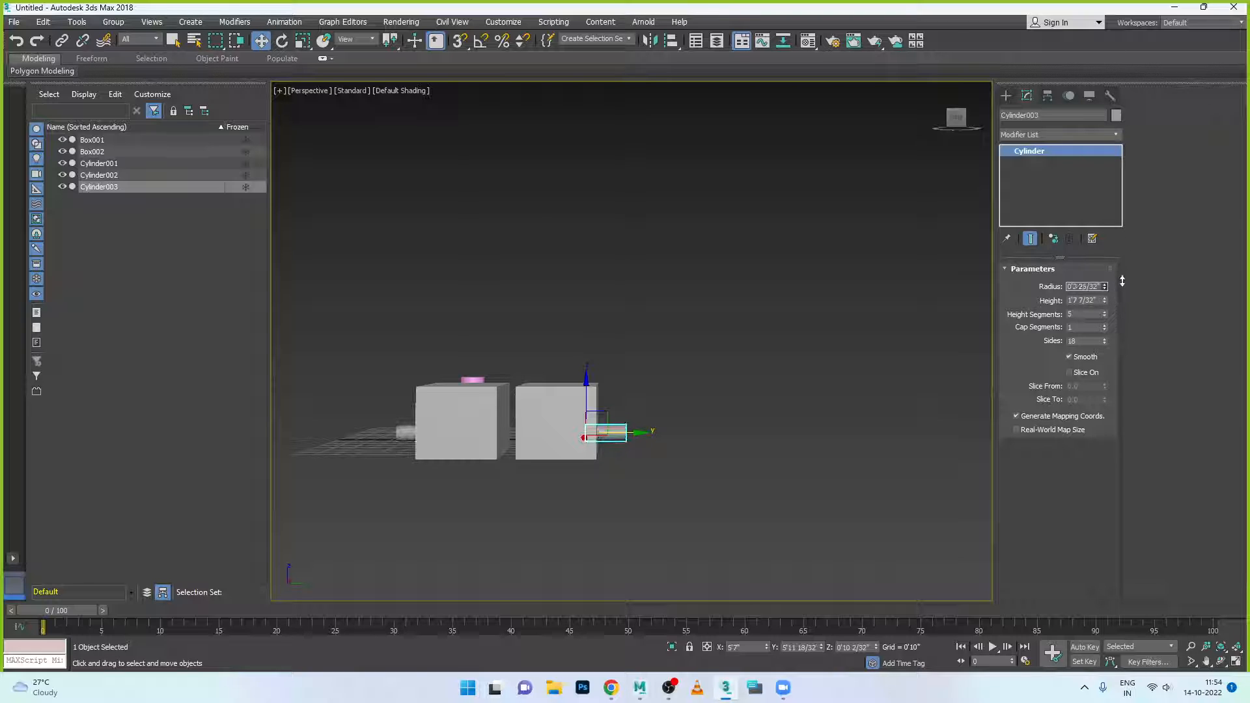
pyautogui.click(560, 423)
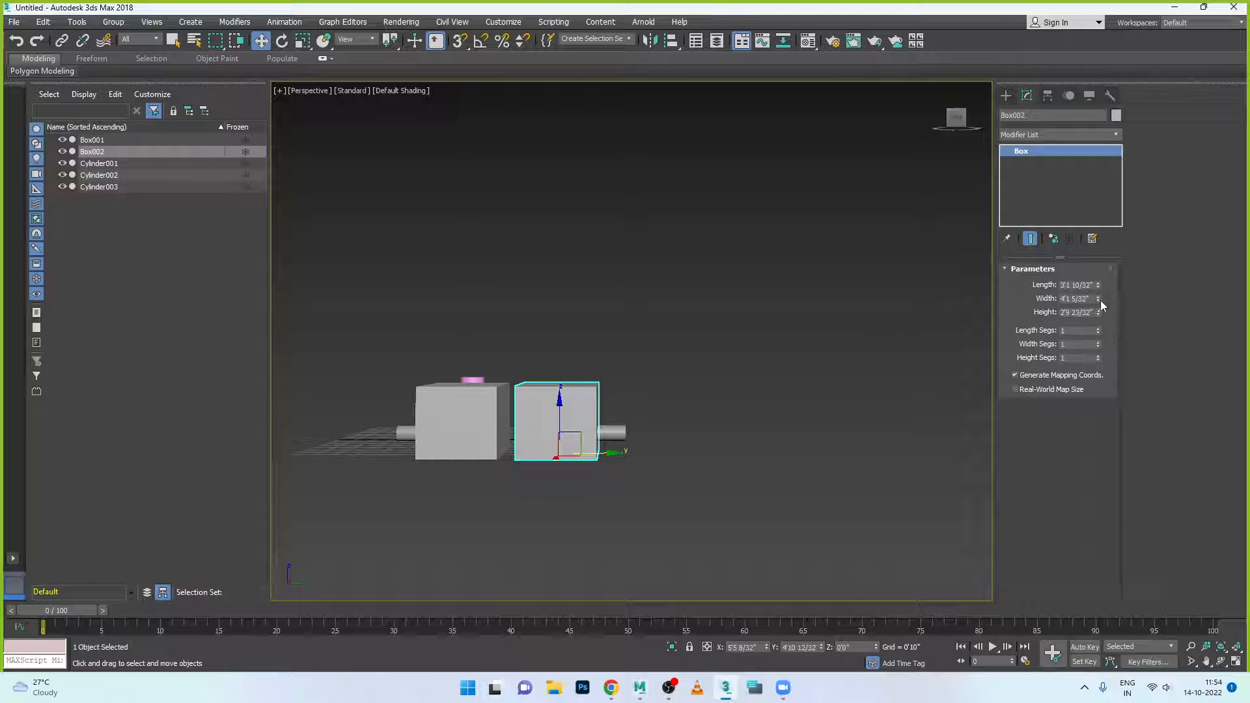
pyautogui.moveTo(1099, 286)
pyautogui.mouseDown()
pyautogui.moveTo(1100, 311)
pyautogui.moveTo(1104, 254)
pyautogui.moveTo(1098, 329)
pyautogui.moveTo(1104, 286)
pyautogui.mouseUp()
pyautogui.click(500, 437)
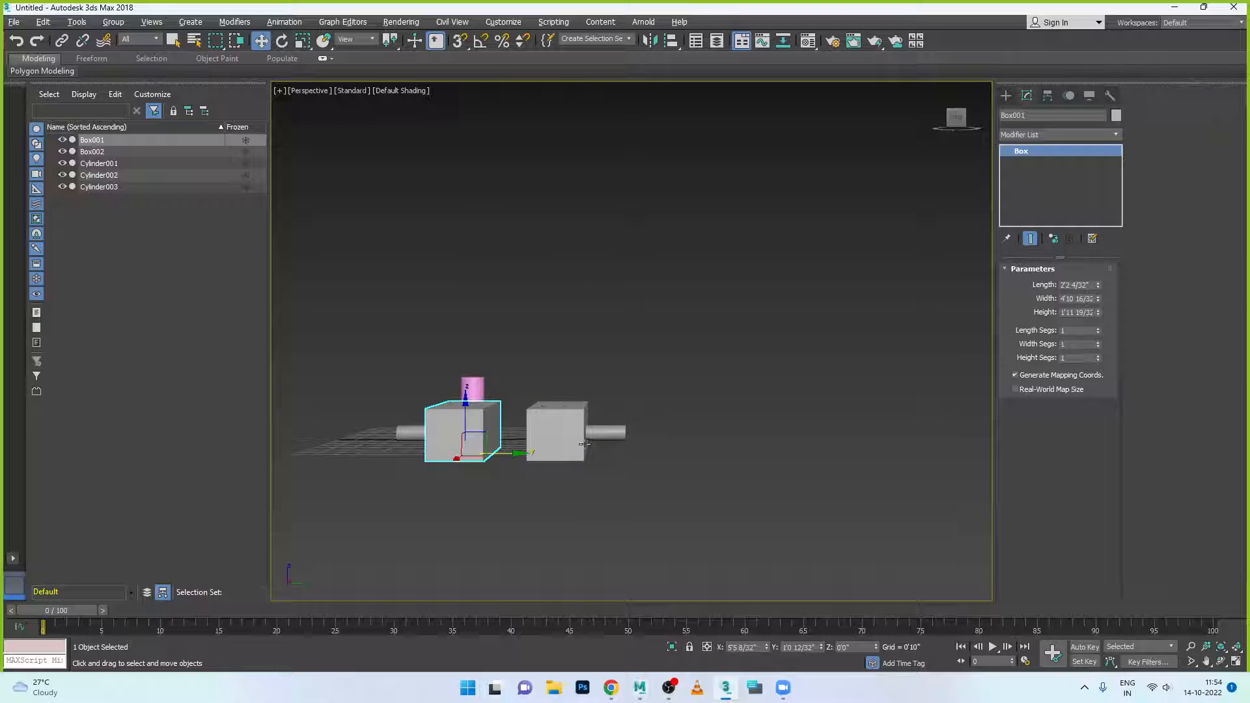
pyautogui.keyDown('alt'); pyautogui.moveTo(584, 444); pyautogui.dragTo(631, 470, button='middle'); pyautogui.keyUp('alt')
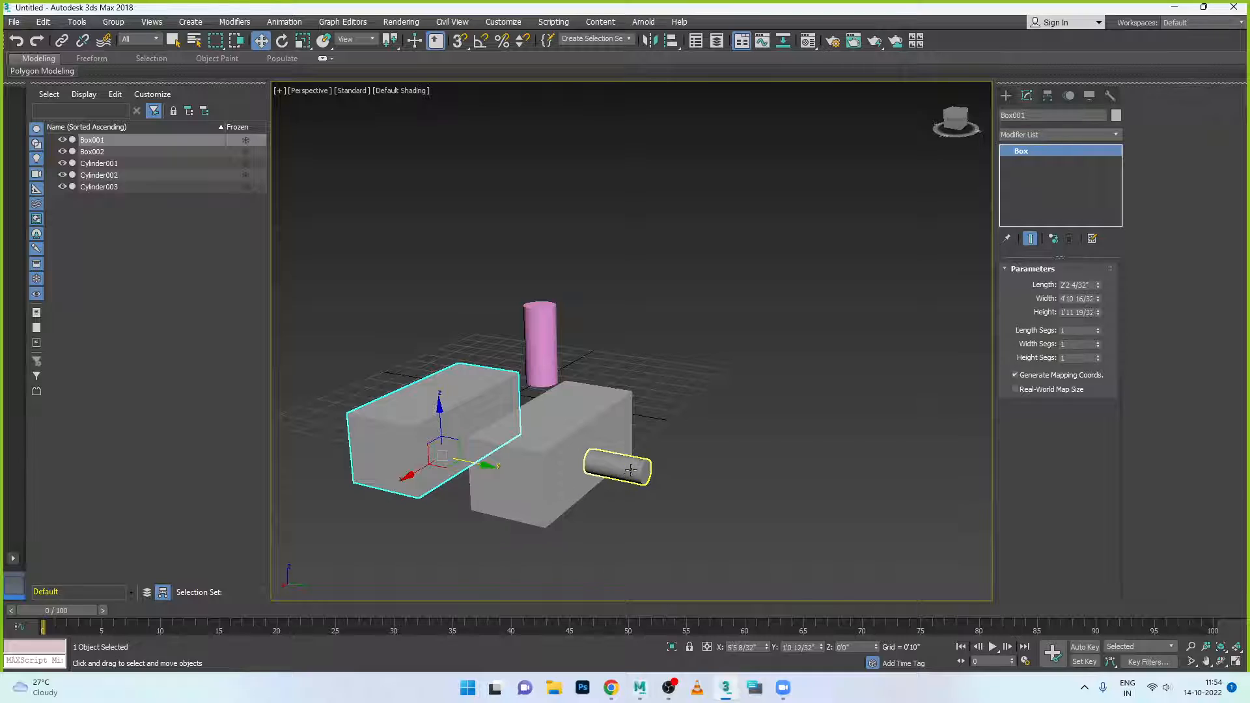
# Move the mirrored small cylinder along Y away from its box, and slide it back until its inner end sits inside the box's side.
pyautogui.click(631, 470)
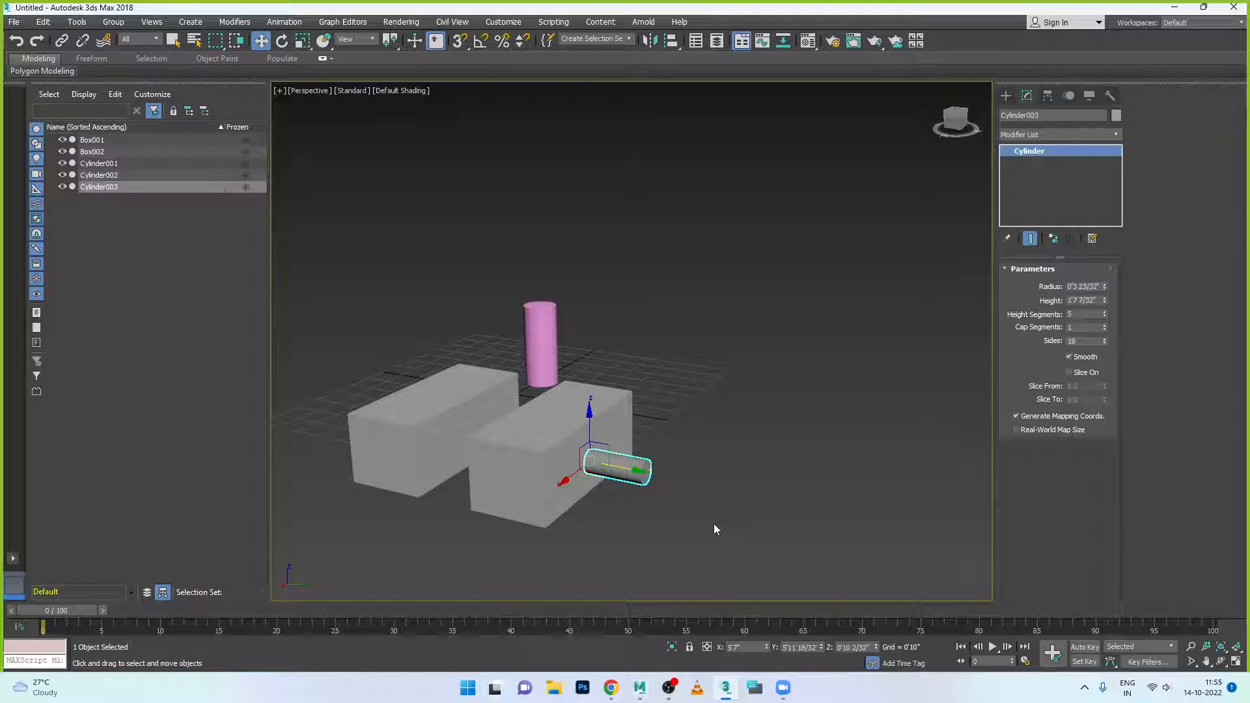
pyautogui.moveTo(577, 520)
pyautogui.keyDown('alt'); pyautogui.mouseDown(button='middle')
pyautogui.moveTo(522, 518)
pyautogui.moveTo(555, 507)
pyautogui.mouseUp(button='middle'); pyautogui.keyUp('alt')
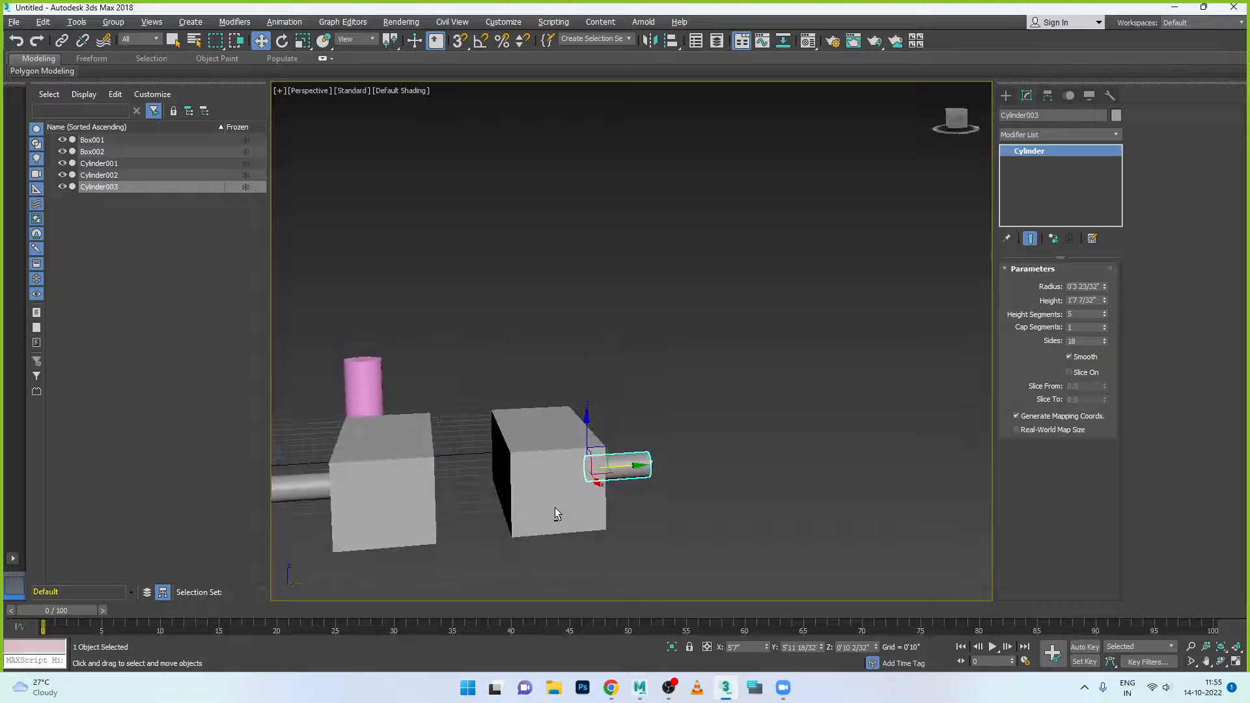
pyautogui.moveTo(639, 465); pyautogui.dragTo(743, 463)
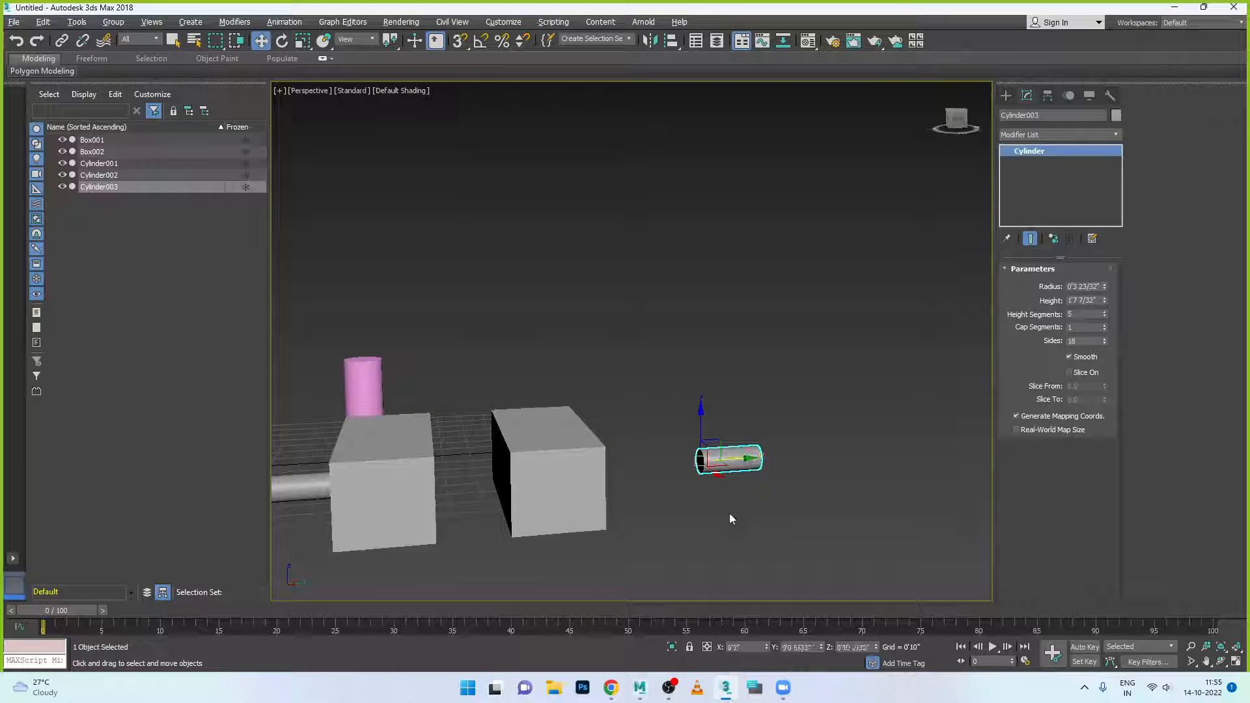
pyautogui.moveTo(729, 513); pyautogui.dragTo(801, 502, button='middle')
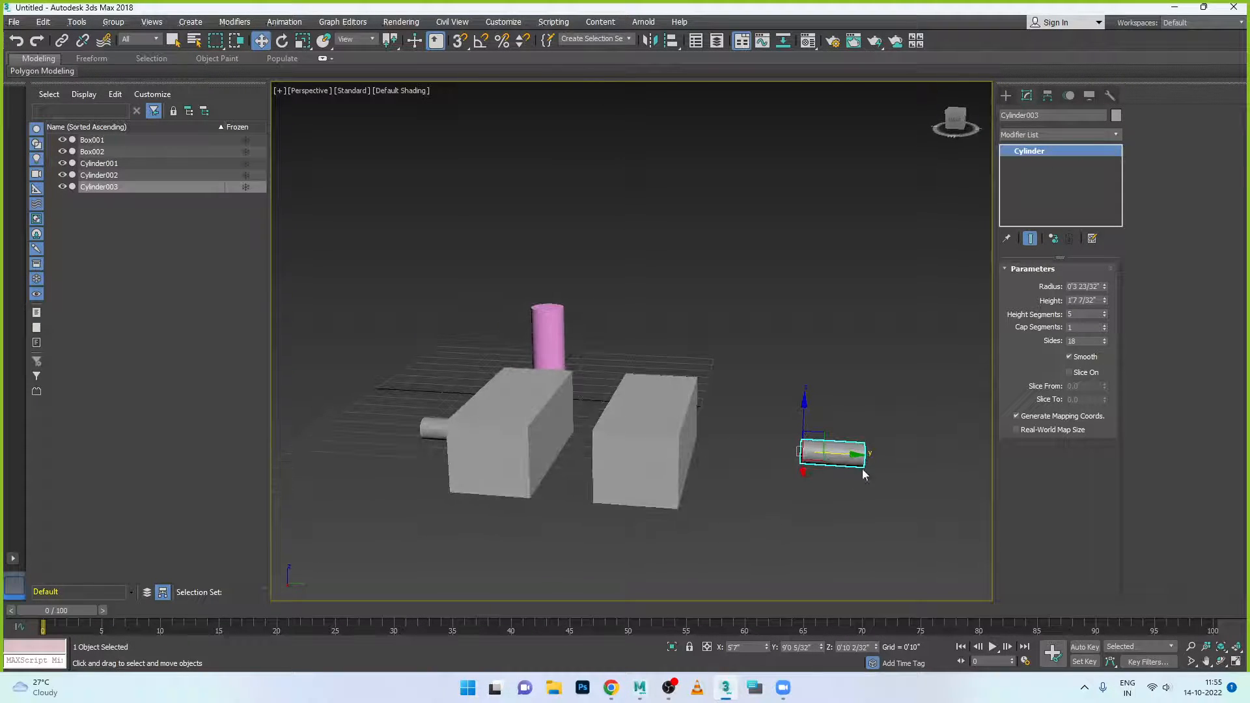
pyautogui.moveTo(855, 456); pyautogui.dragTo(747, 470)
pyautogui.keyDown('alt'); pyautogui.moveTo(751, 501); pyautogui.dragTo(691, 484, button='middle'); pyautogui.keyUp('alt')
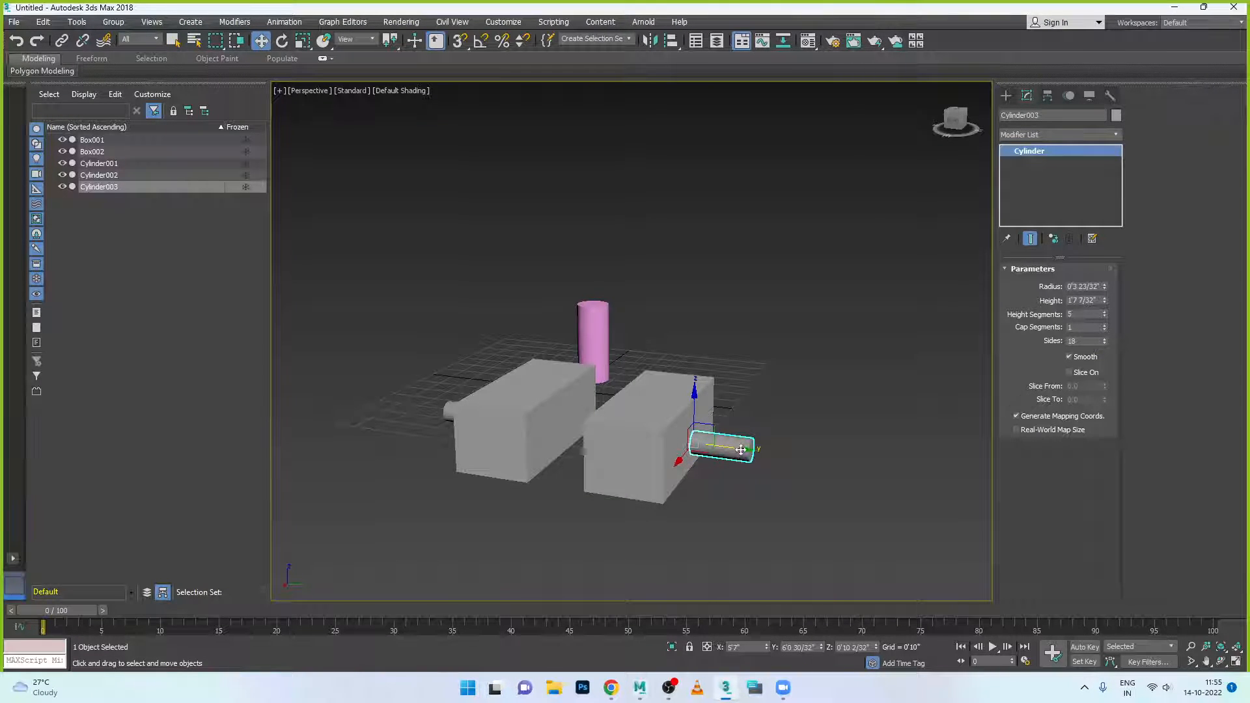
pyautogui.moveTo(741, 450); pyautogui.dragTo(726, 449)
pyautogui.click(740, 499)
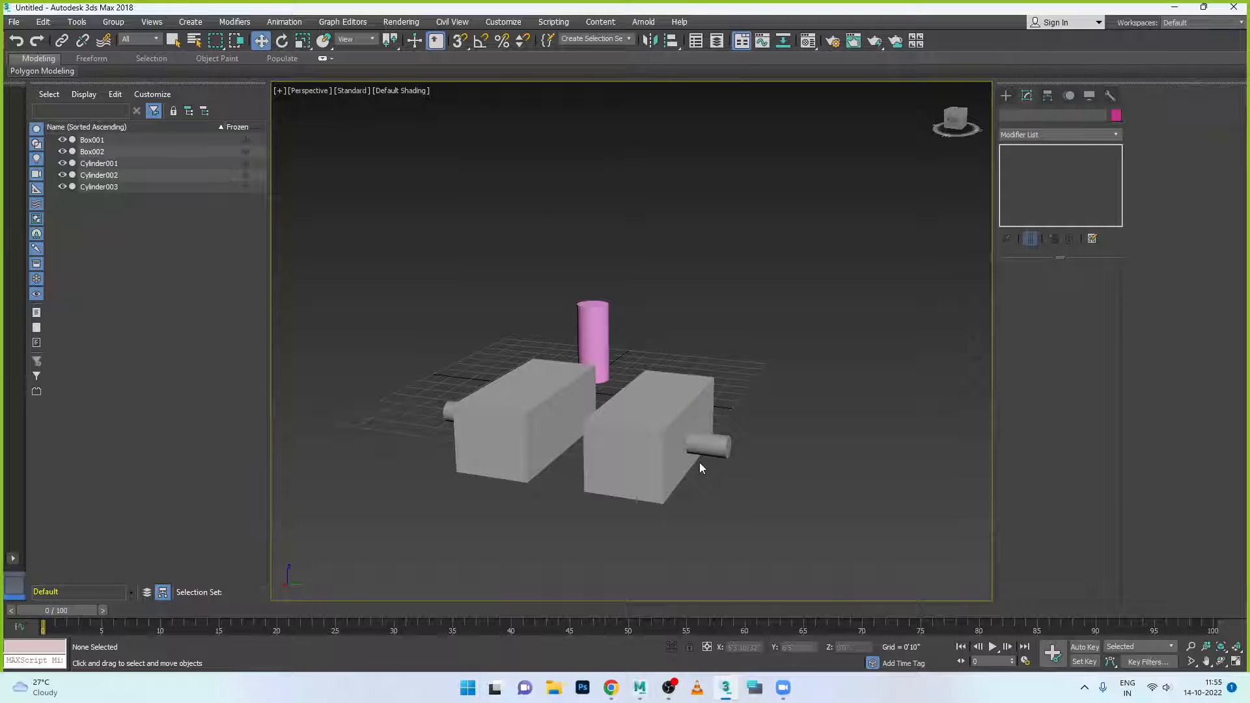
# Start the Align tool on the mirrored box with the original gray box as the target, keeping both boxes in view.
pyautogui.click(682, 471)
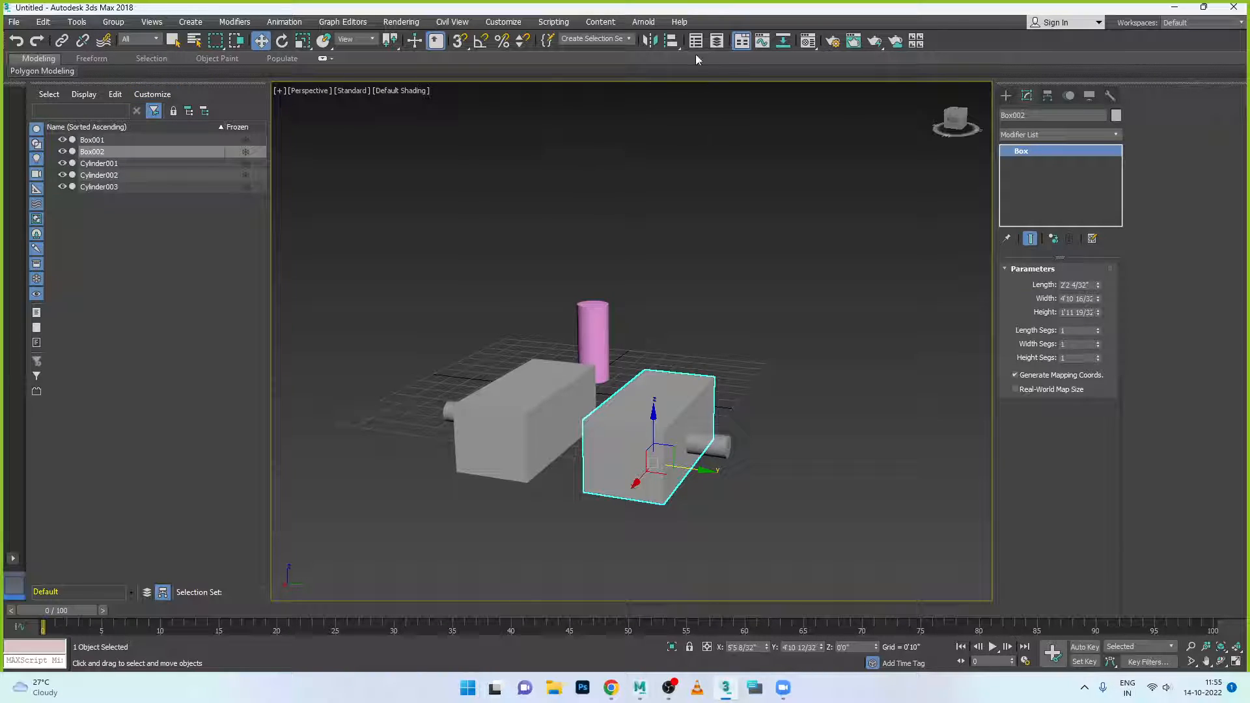
pyautogui.click(672, 43)
pyautogui.moveTo(672, 44)
pyautogui.mouseDown()
pyautogui.moveTo(670, 123)
pyautogui.moveTo(689, 40)
pyautogui.mouseUp()
pyautogui.click(77, 21)
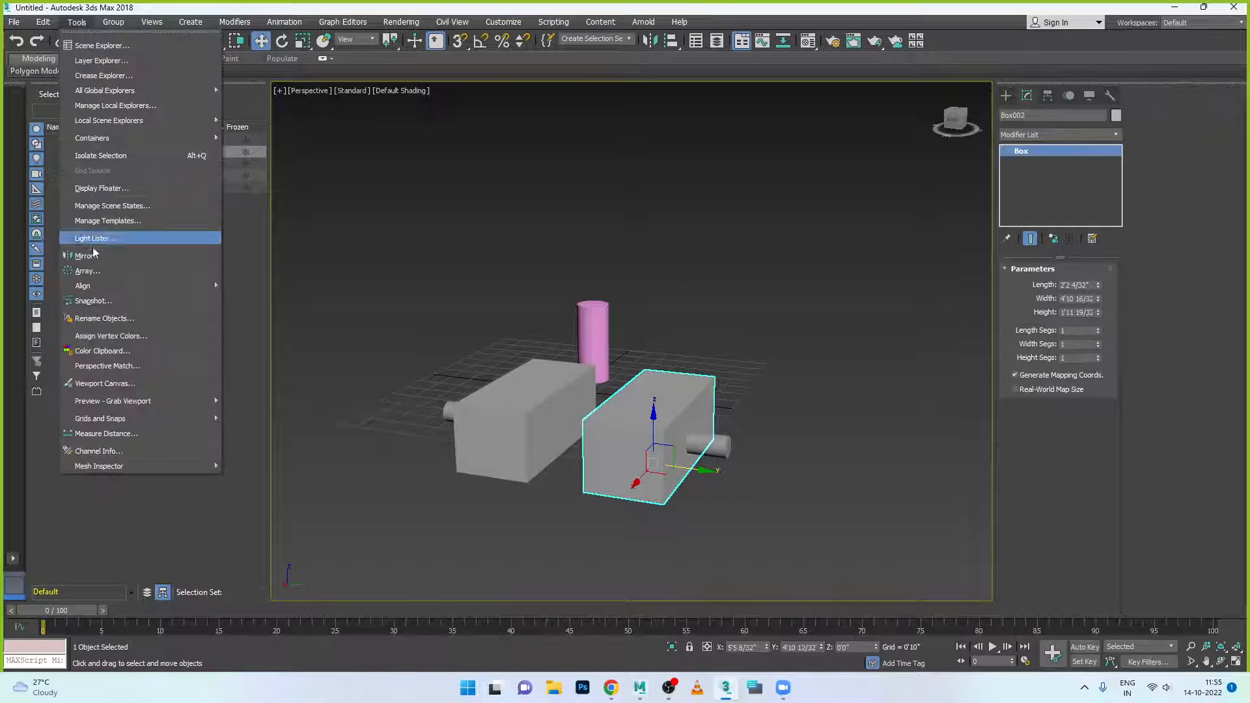
pyautogui.moveTo(104, 286)
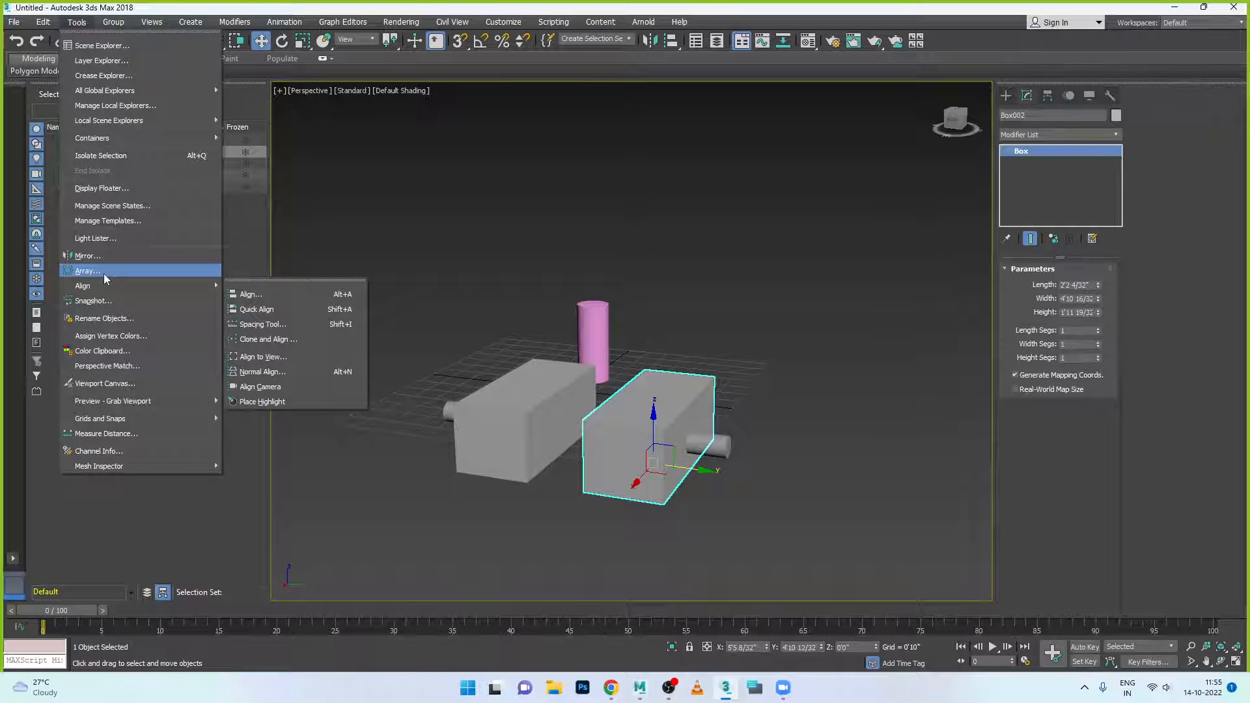
pyautogui.click(263, 297)
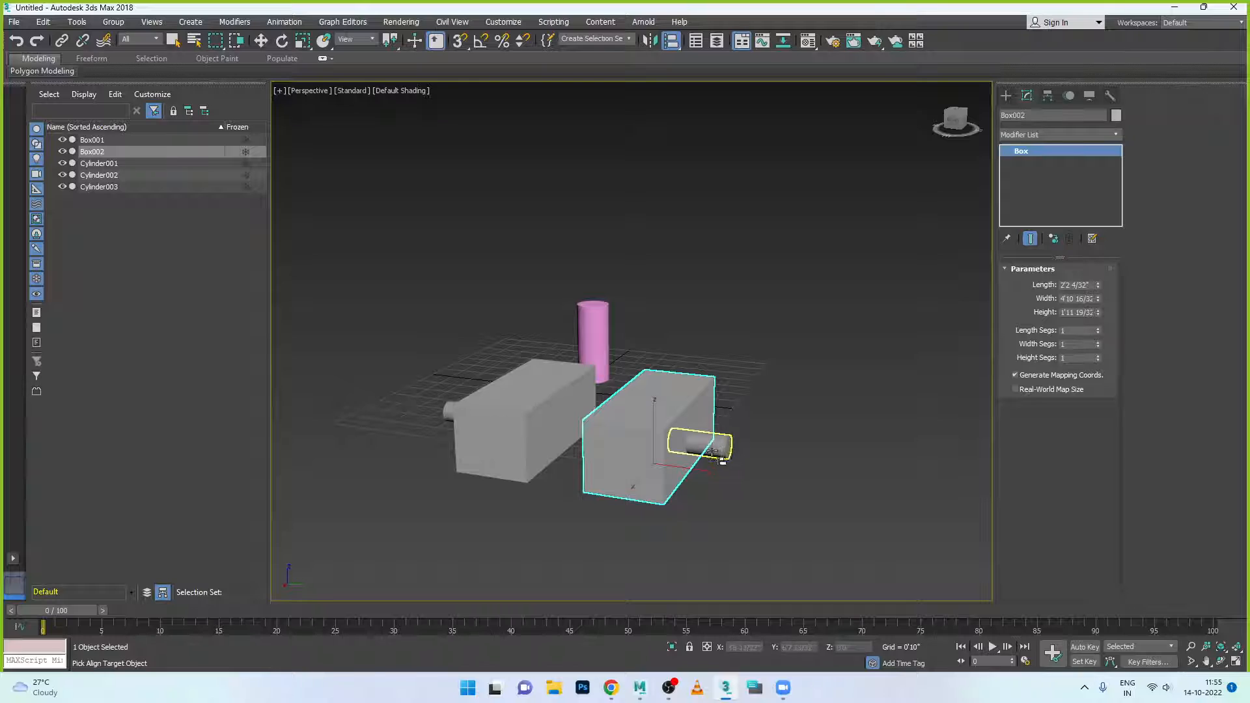
pyautogui.click(550, 398)
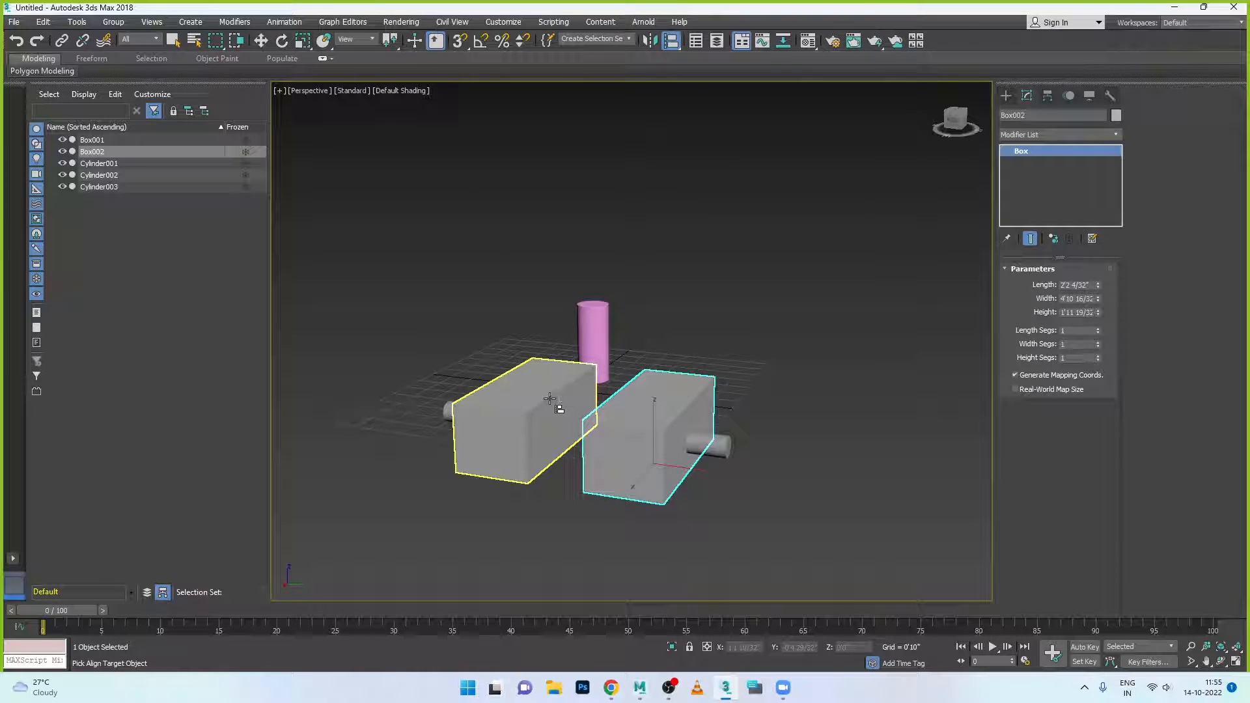
pyautogui.moveTo(626, 216); pyautogui.dragTo(725, 198)
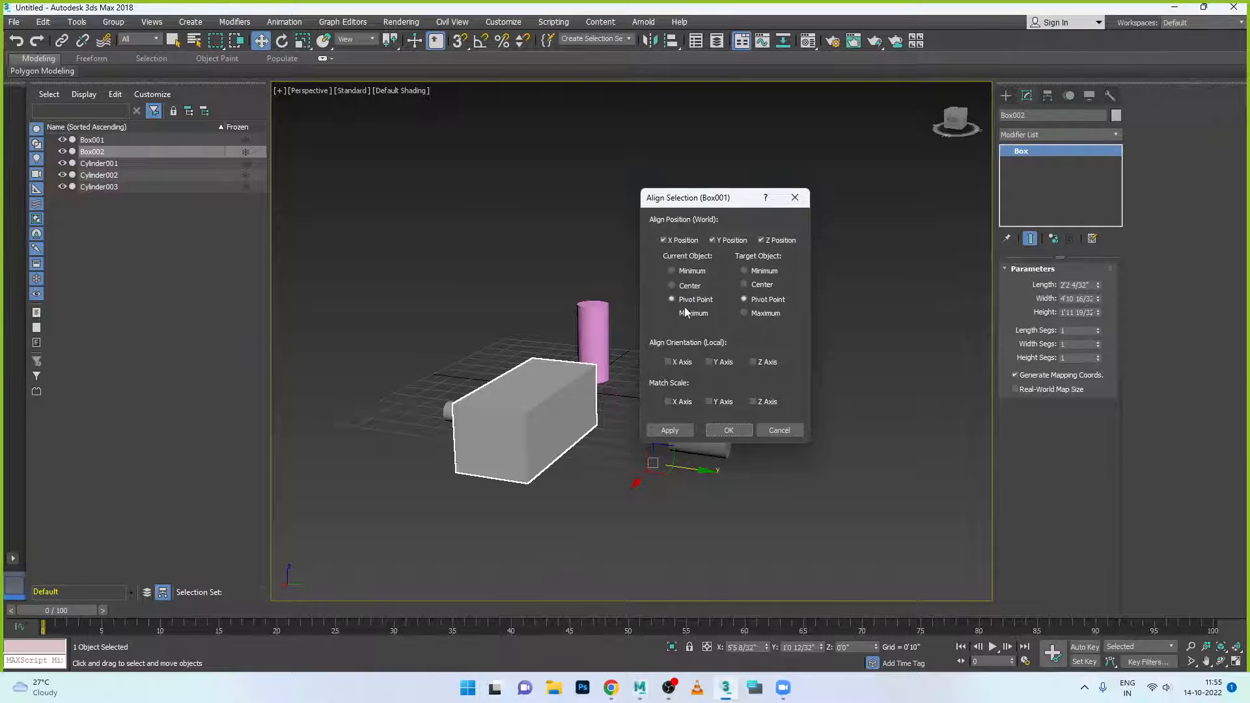
# Preview aligning the mirrored box's center, minimum, maximum and pivot point to the original box's pivot point.
pyautogui.click(690, 287)
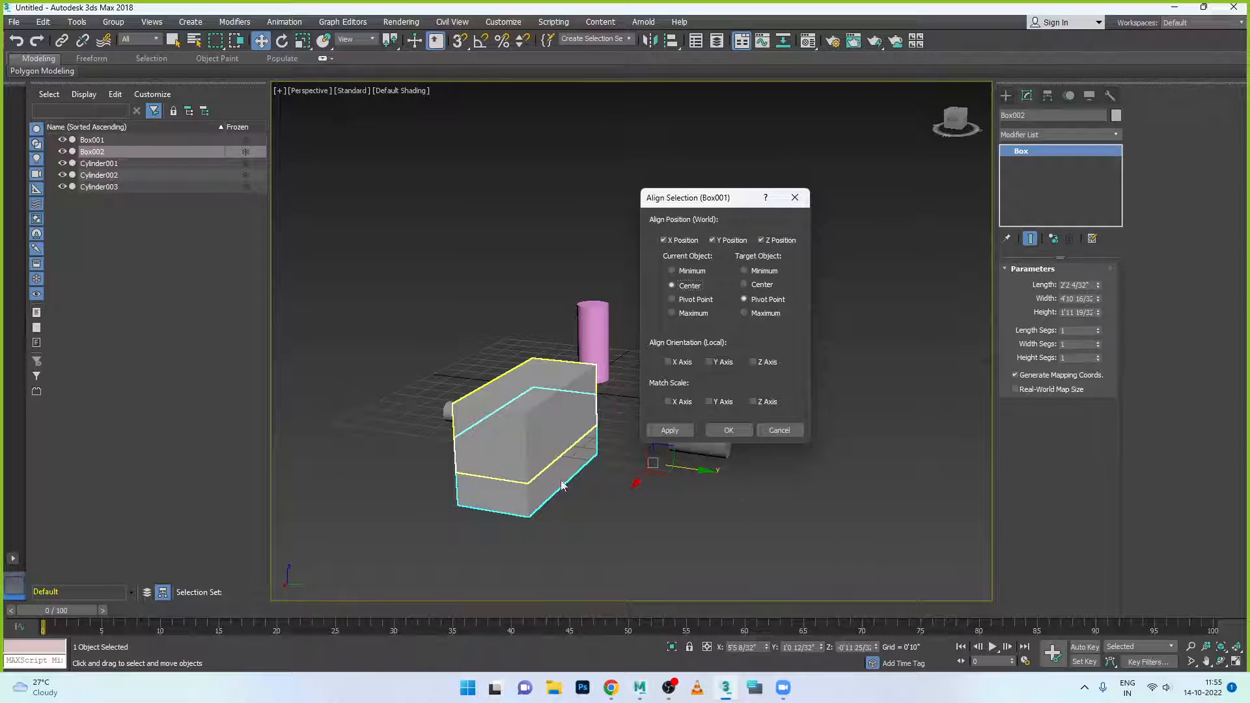
pyautogui.click(678, 274)
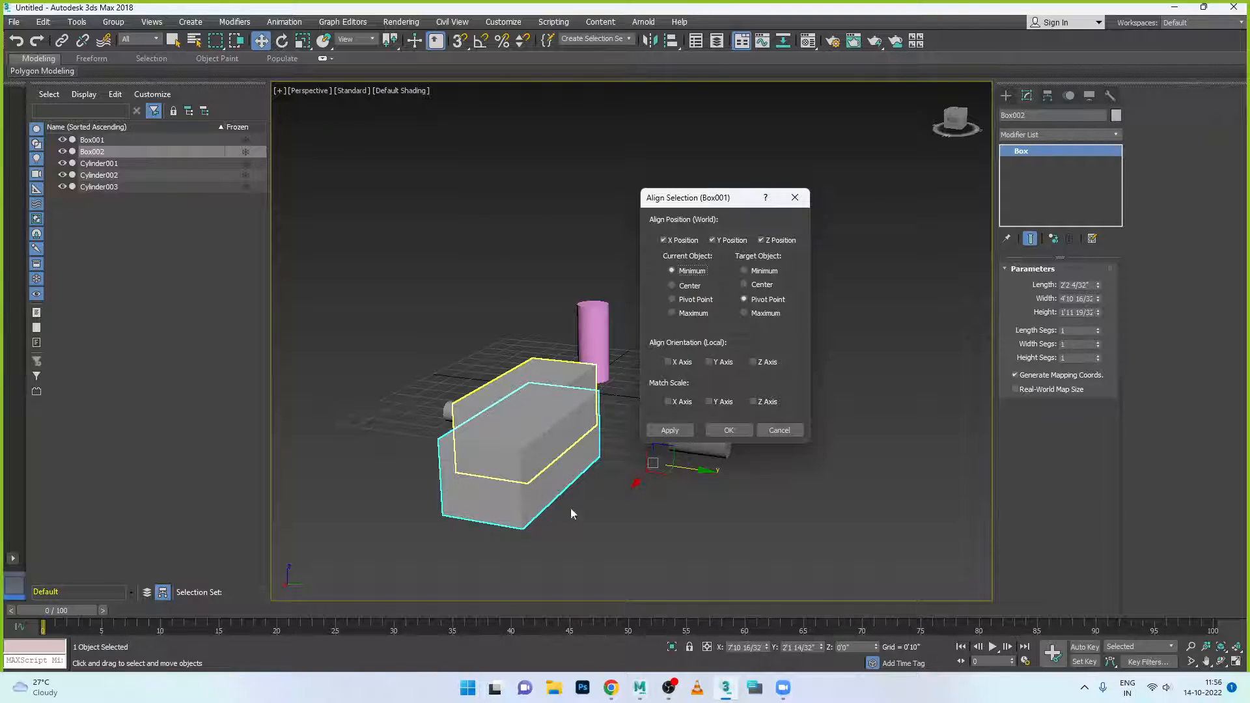
pyautogui.click(672, 313)
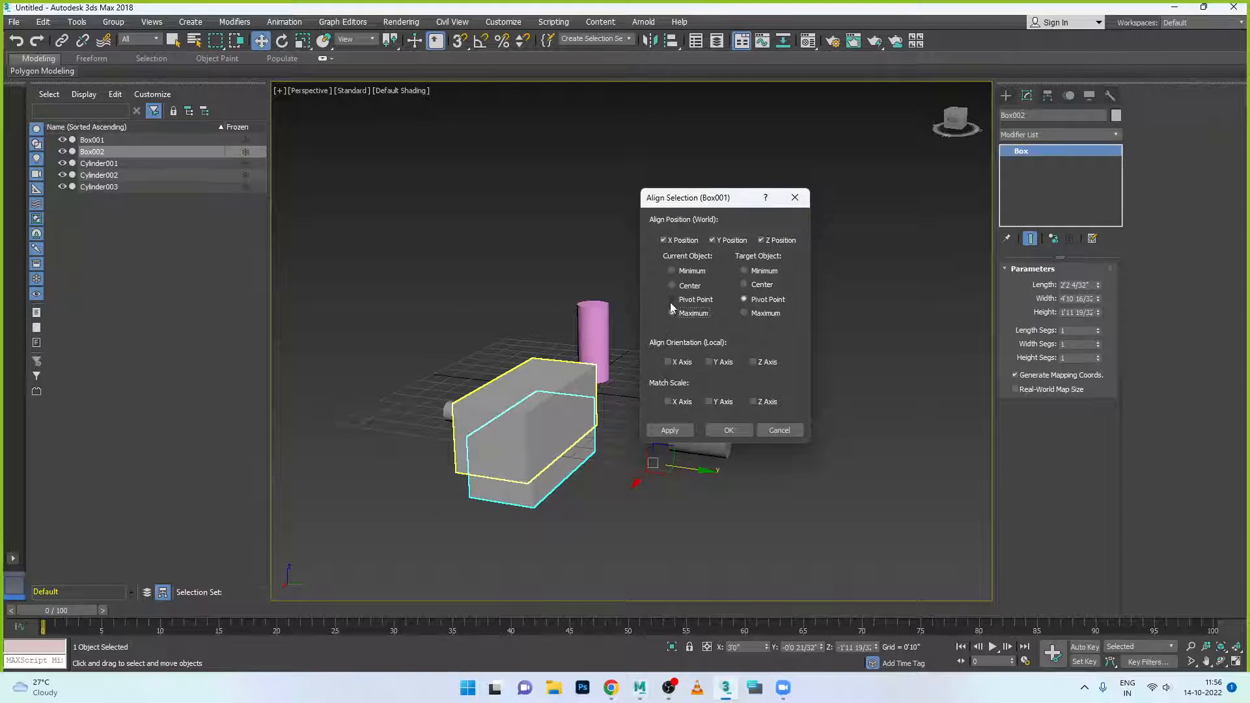
pyautogui.click(672, 300)
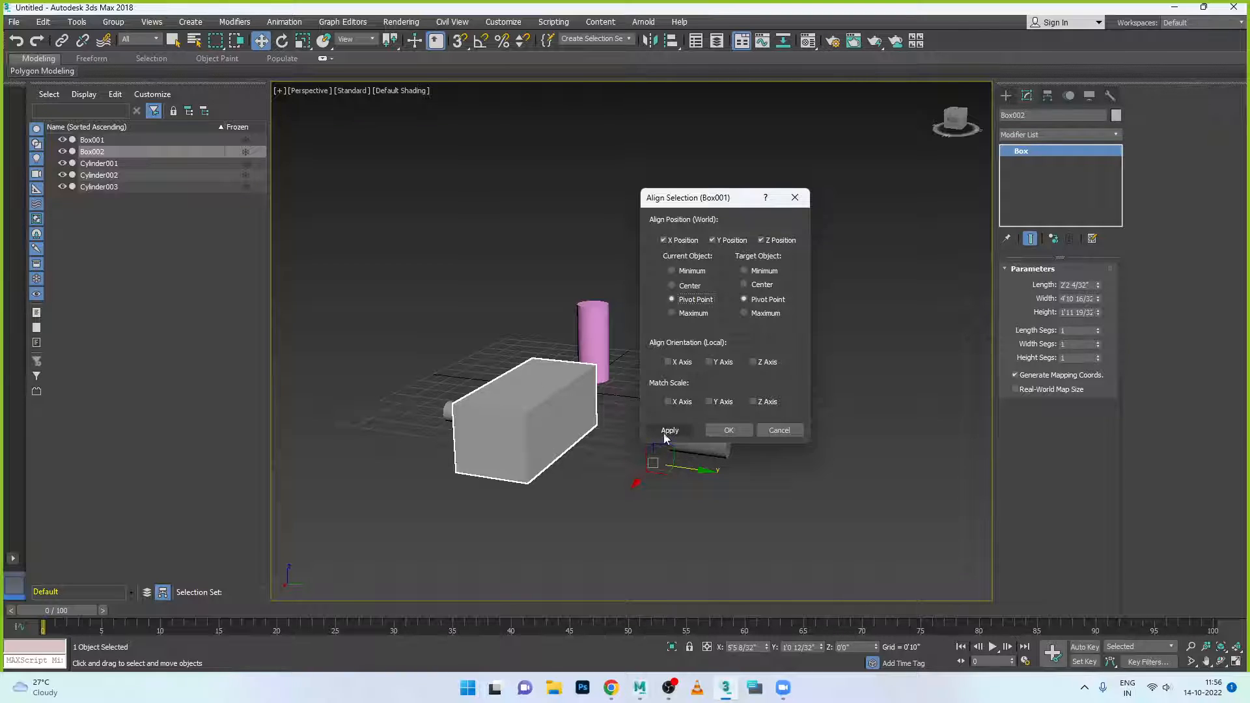
# Try the local orientation axes, then align the mirrored box pivot to pivot with the original box, matching only Y Axis orientation.
pyautogui.click(685, 366)
pyautogui.click(722, 366)
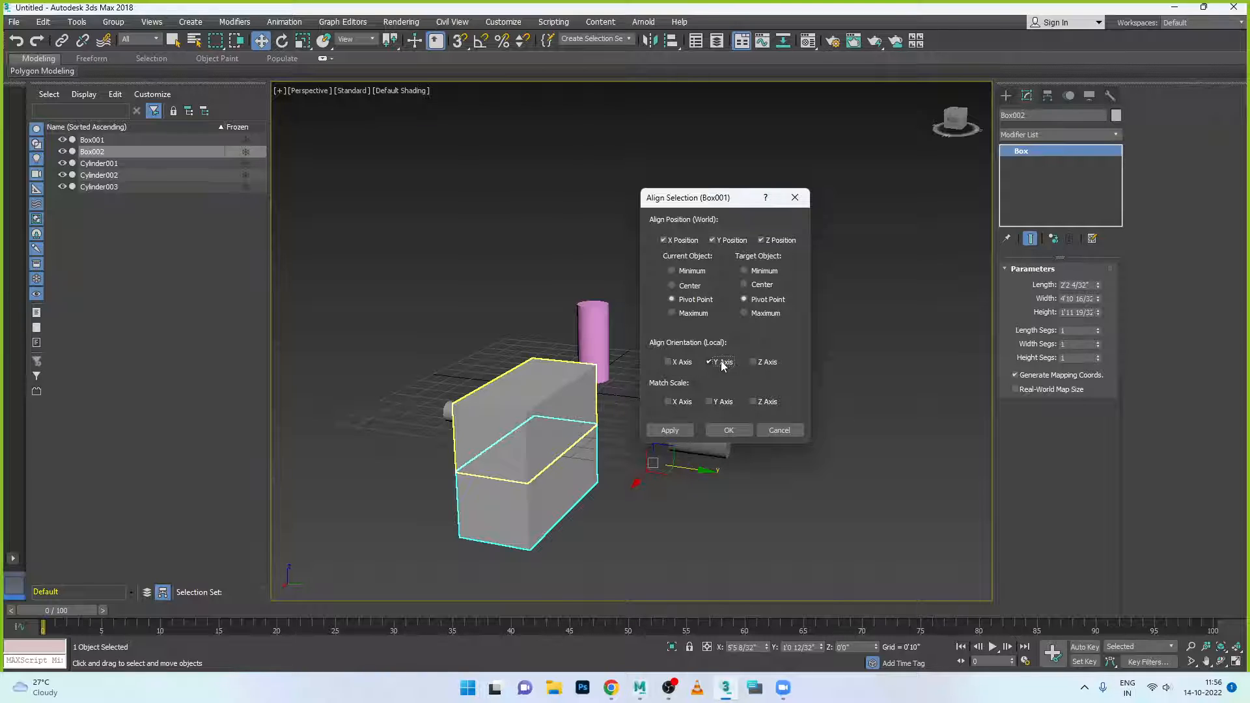
pyautogui.click(722, 366)
pyautogui.click(755, 362)
pyautogui.click(756, 362)
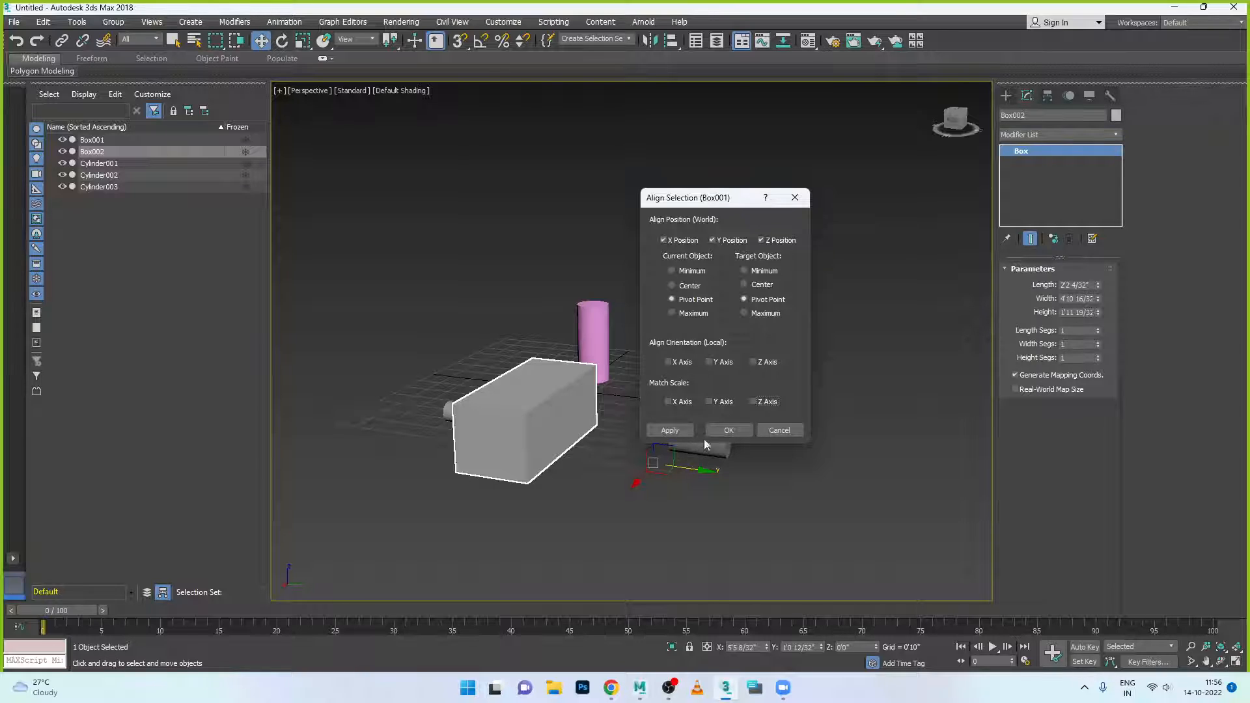
pyautogui.click(720, 362)
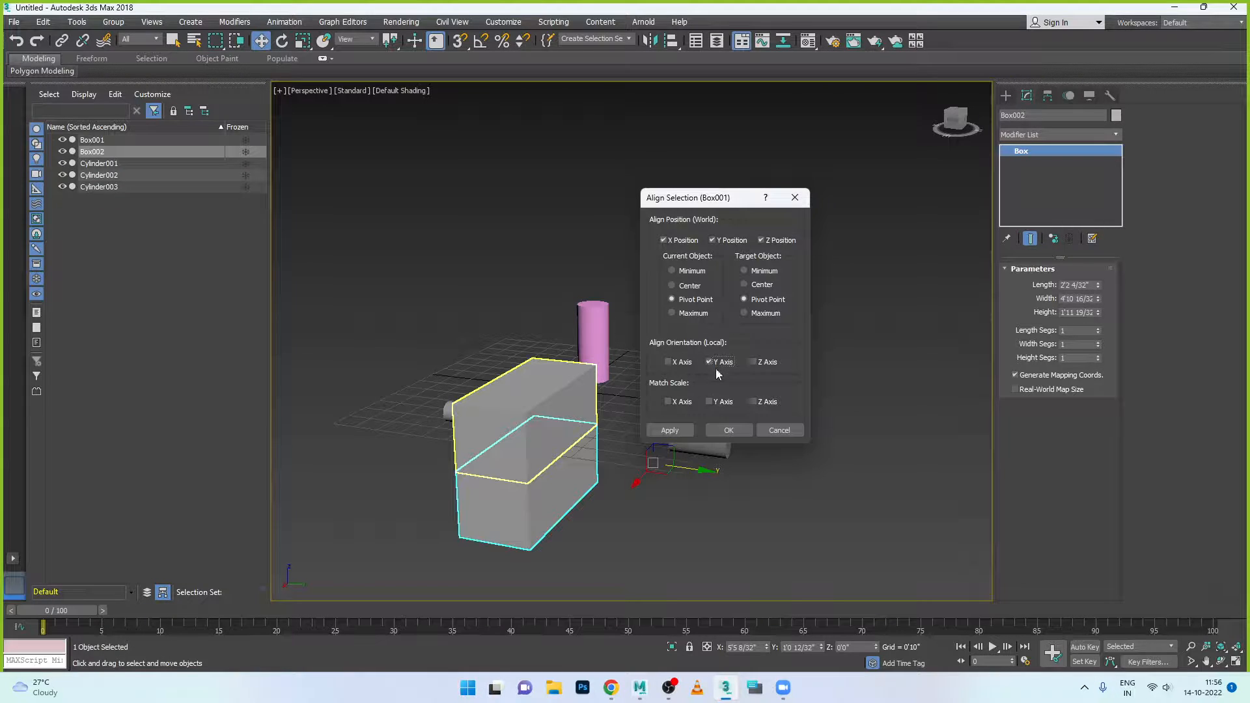
pyautogui.click(737, 431)
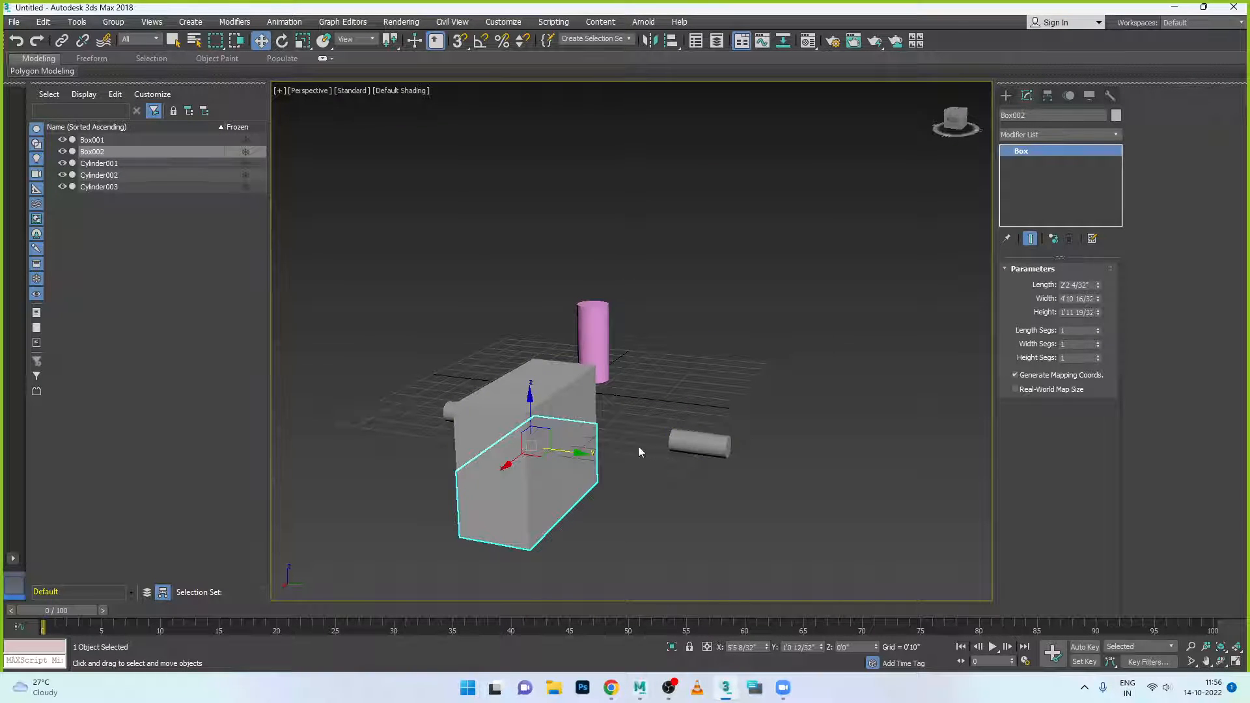
# Move the aligned box along Y until it stands clear beside the original gray box.
pyautogui.keyDown('alt'); pyautogui.moveTo(558, 480); pyautogui.dragTo(517, 454, button='middle'); pyautogui.keyUp('alt')
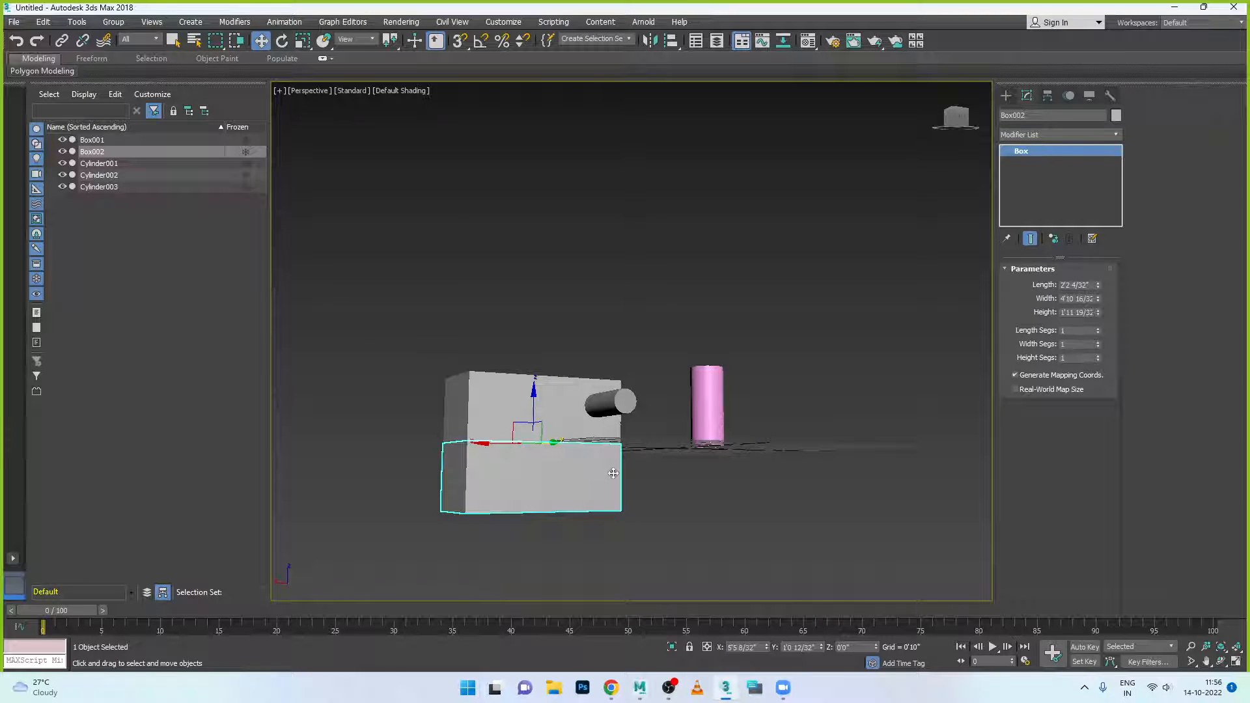
pyautogui.keyDown('alt'); pyautogui.moveTo(571, 499); pyautogui.dragTo(621, 521, button='middle'); pyautogui.keyUp('alt')
pyautogui.keyDown('alt'); pyautogui.moveTo(577, 459); pyautogui.dragTo(687, 493, button='middle'); pyautogui.keyUp('alt')
pyautogui.scroll(2, 687, 493)
pyautogui.moveTo(657, 497)
pyautogui.keyDown('alt'); pyautogui.mouseDown(button='middle')
pyautogui.moveTo(651, 509)
pyautogui.moveTo(678, 509)
pyautogui.moveTo(648, 509)
pyautogui.mouseUp(button='middle'); pyautogui.keyUp('alt')
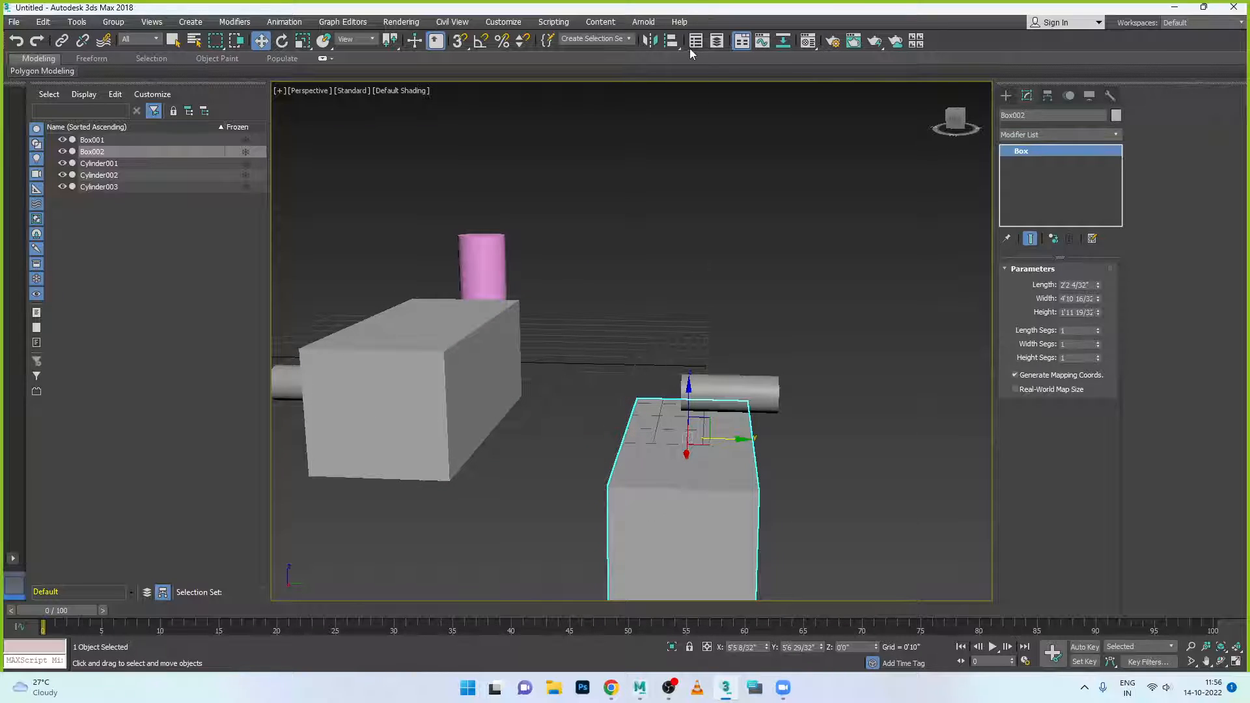
# Start Align to the original box again and preview the current object's Center against the target's Center, Minimum, Pivot Point and Maximum.
pyautogui.click(672, 41)
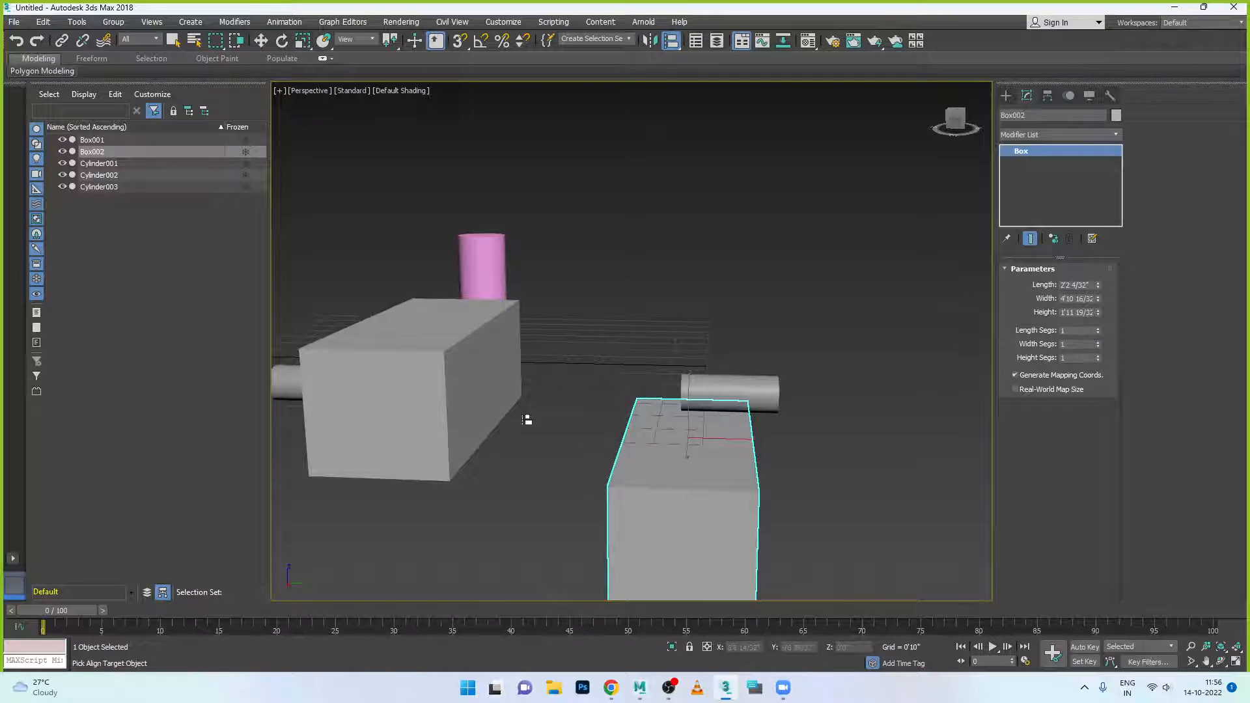
pyautogui.click(457, 478)
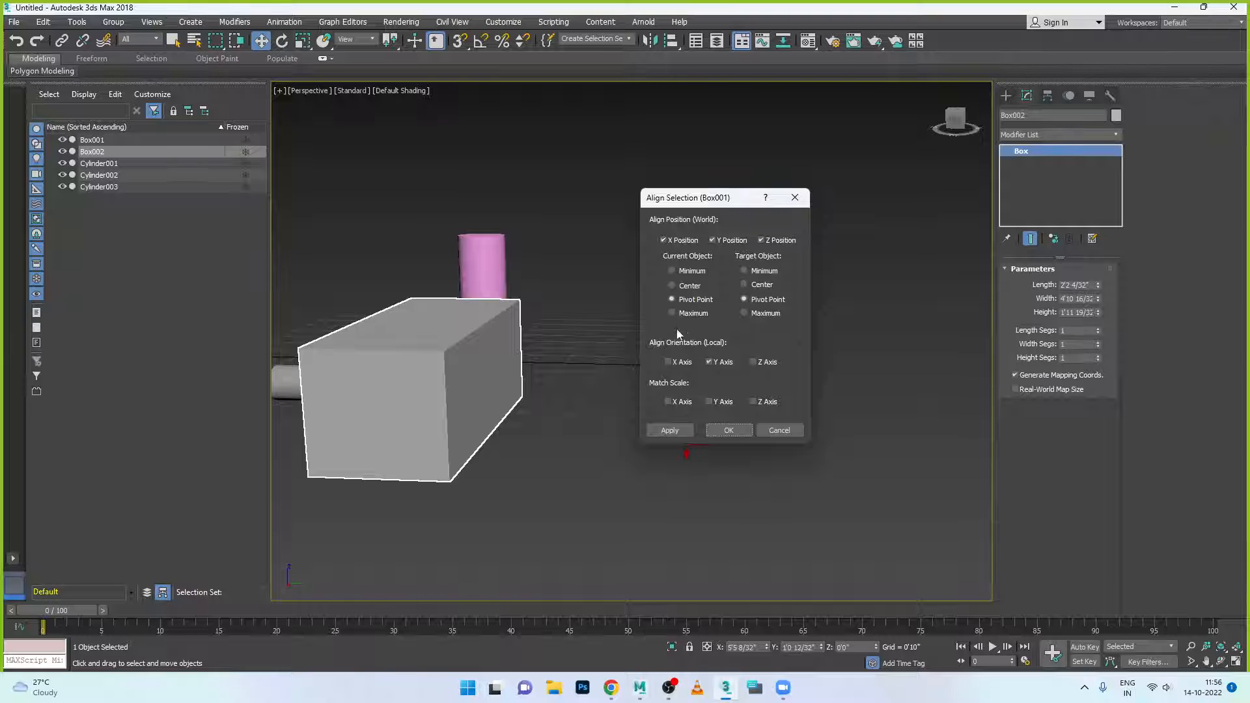
pyautogui.click(692, 287)
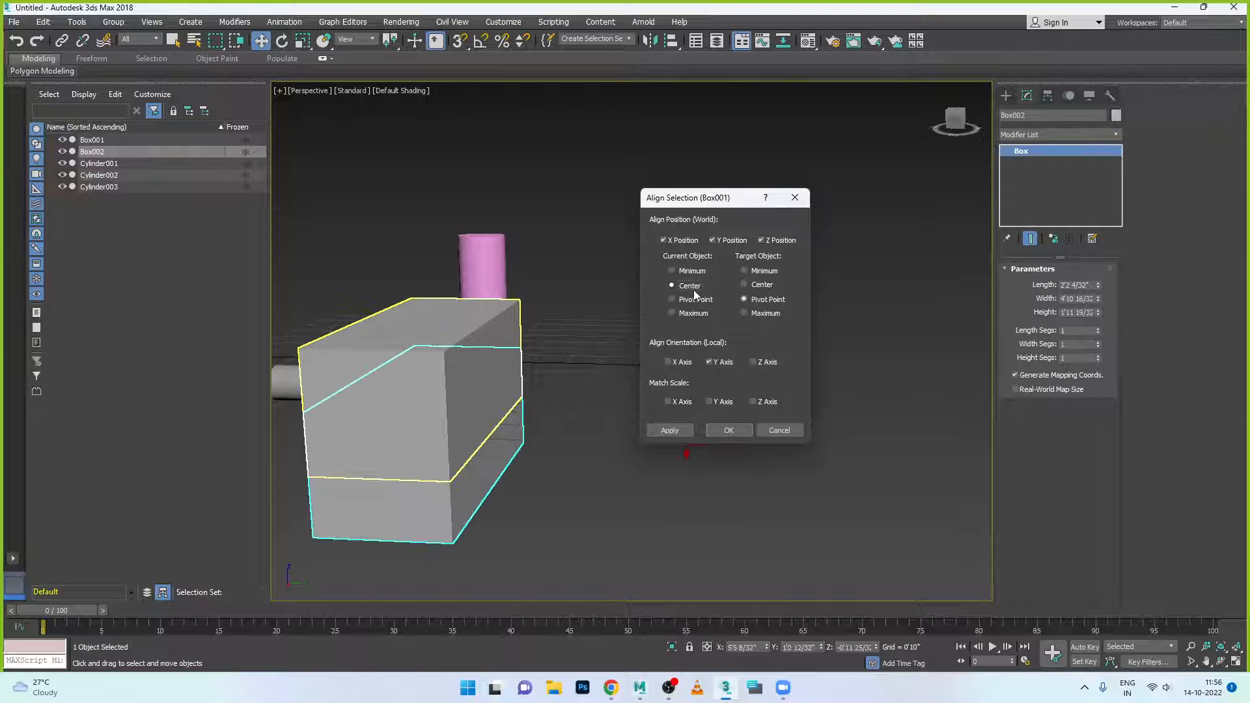
pyautogui.click(762, 285)
pyautogui.click(767, 272)
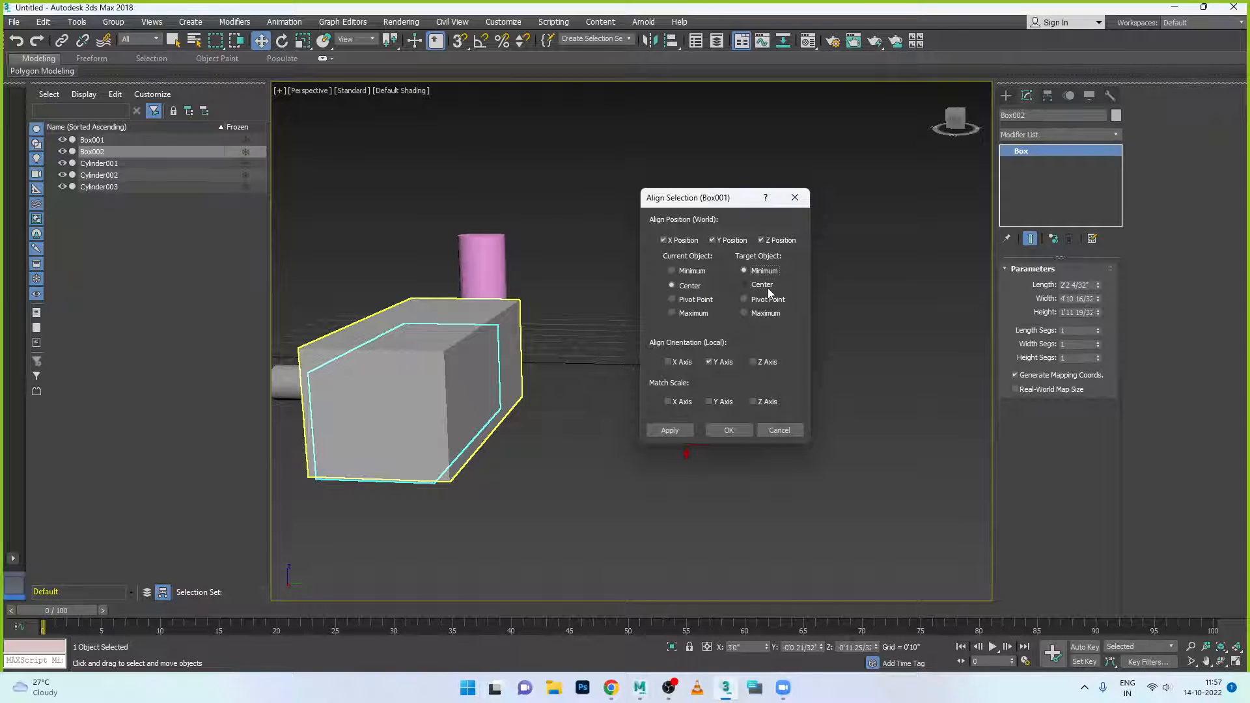
pyautogui.click(768, 289)
pyautogui.click(768, 300)
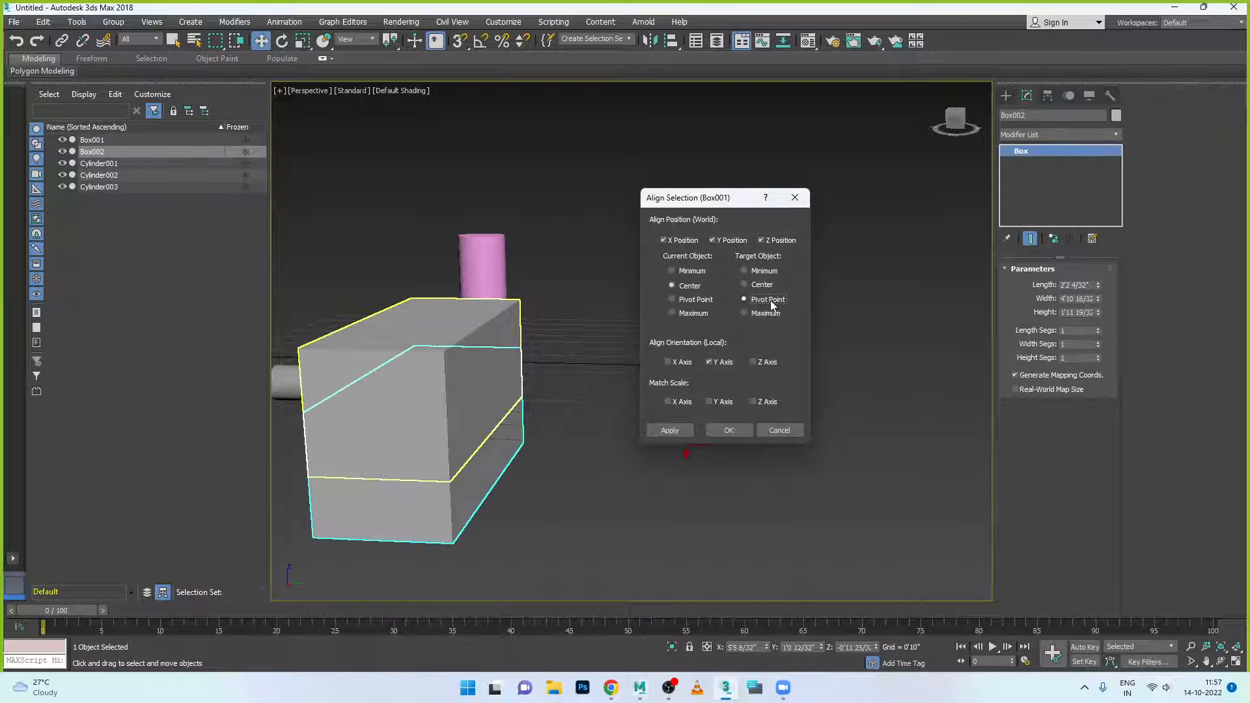
pyautogui.click(772, 313)
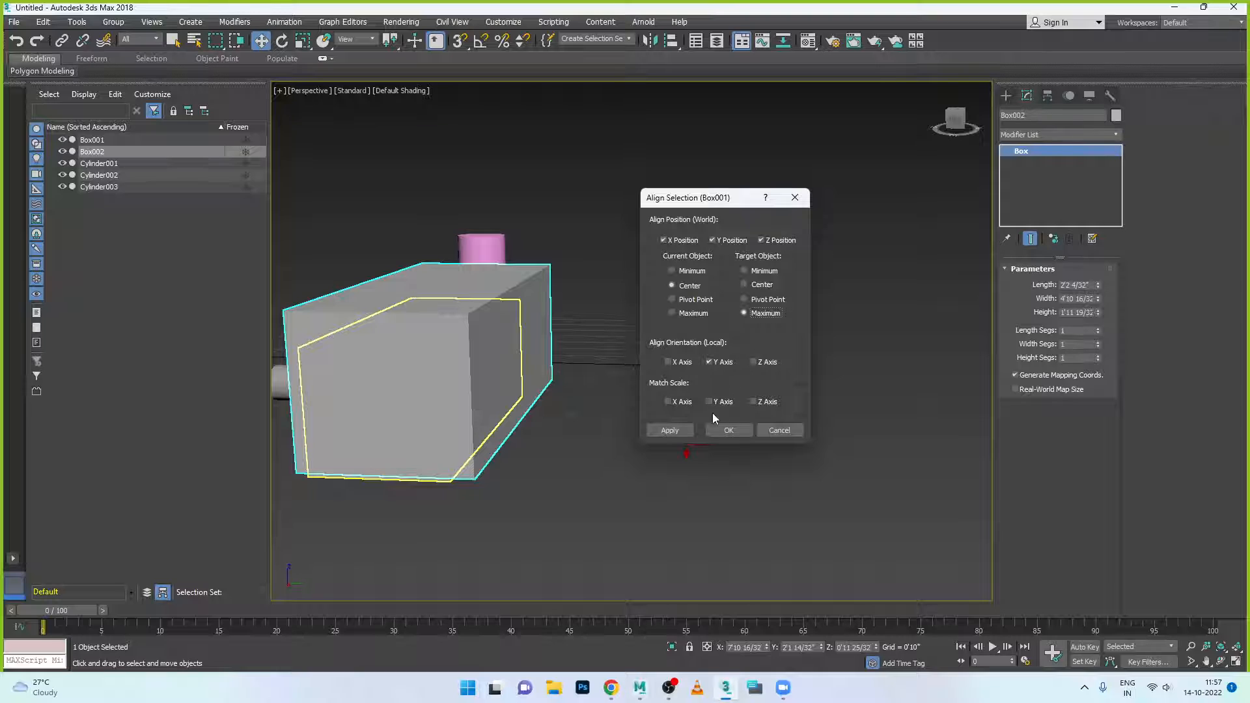
# Toggle the local Y, Z and X orientation options, and cancel the alignment.
pyautogui.click(712, 360)
pyautogui.click(754, 361)
pyautogui.click(672, 363)
pyautogui.click(779, 430)
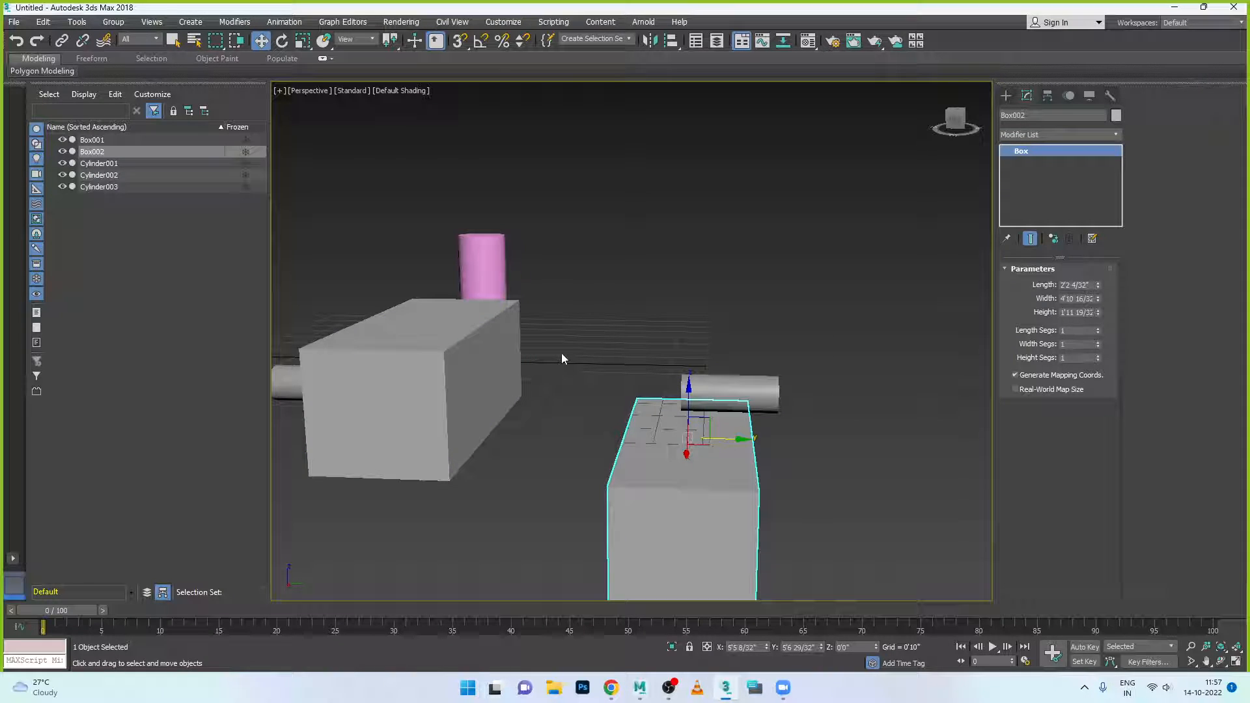
# Reduce the width of the instanced boxes to 3'1 14/32".
pyautogui.keyDown('alt'); pyautogui.moveTo(553, 366); pyautogui.dragTo(561, 369, button='middle'); pyautogui.keyUp('alt')
pyautogui.moveTo(1100, 300)
pyautogui.mouseDown()
pyautogui.moveTo(1098, 351)
pyautogui.moveTo(1096, 323)
pyautogui.mouseUp()
pyautogui.click(863, 493)
# Delete the mirrored box, the mirrored small cylinder and the original small cylinder attached to the remaining gray box.
pyautogui.click(717, 521)
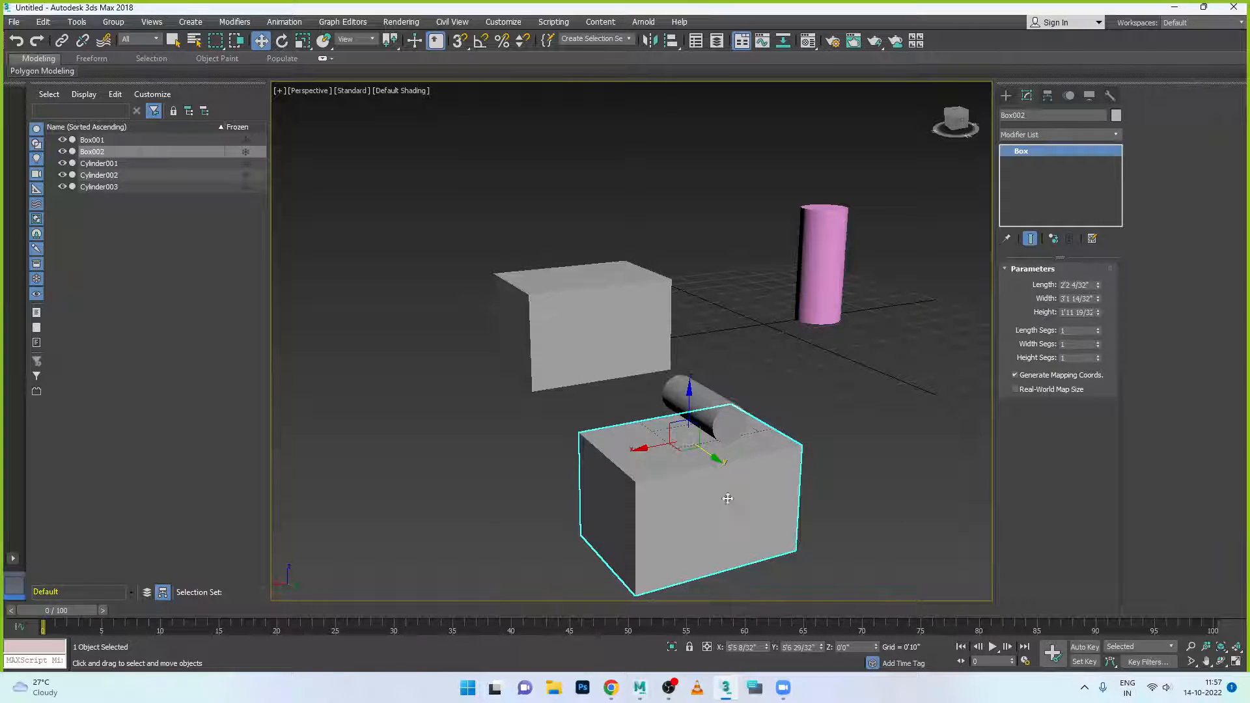
pyautogui.press('Delete')
pyautogui.click(644, 355)
pyautogui.click(723, 421)
pyautogui.press('Delete')
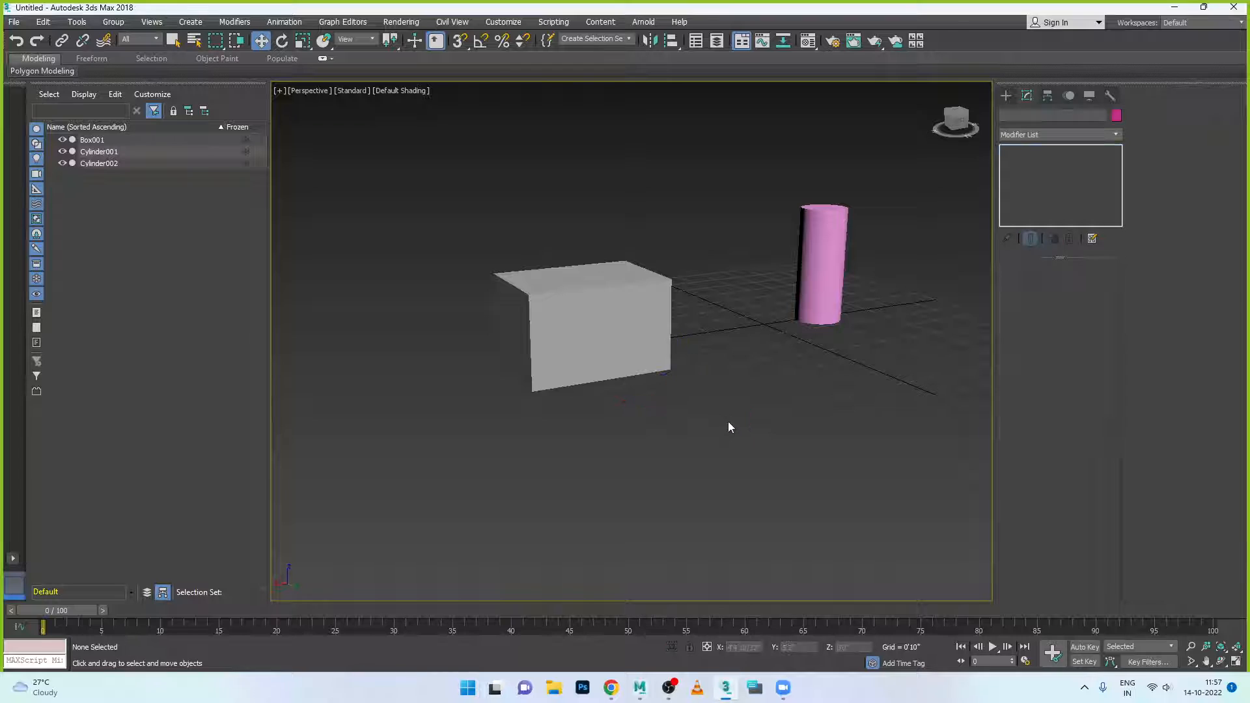
pyautogui.keyDown('alt'); pyautogui.moveTo(592, 445); pyautogui.dragTo(614, 379, button='middle'); pyautogui.keyUp('alt')
pyautogui.click(496, 304)
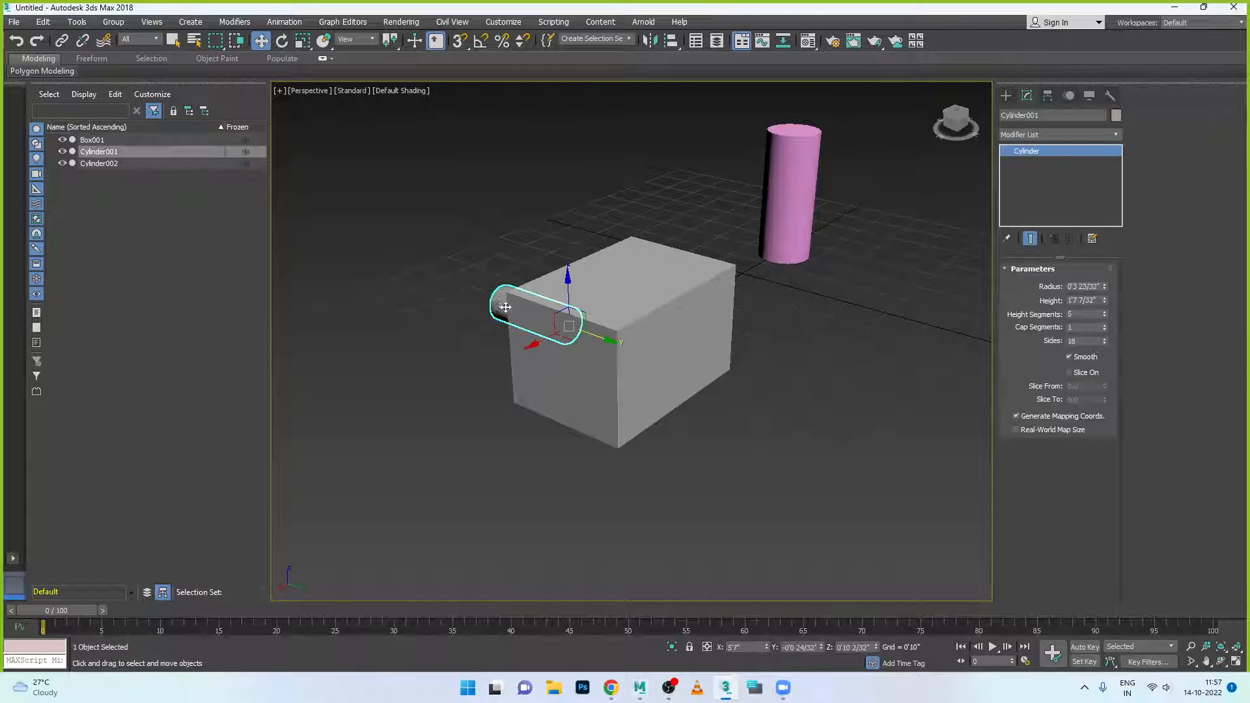
pyautogui.press('Delete')
# Clone the remaining gray box along Y as one independent Copy placed beside the original.
pyautogui.click(637, 399)
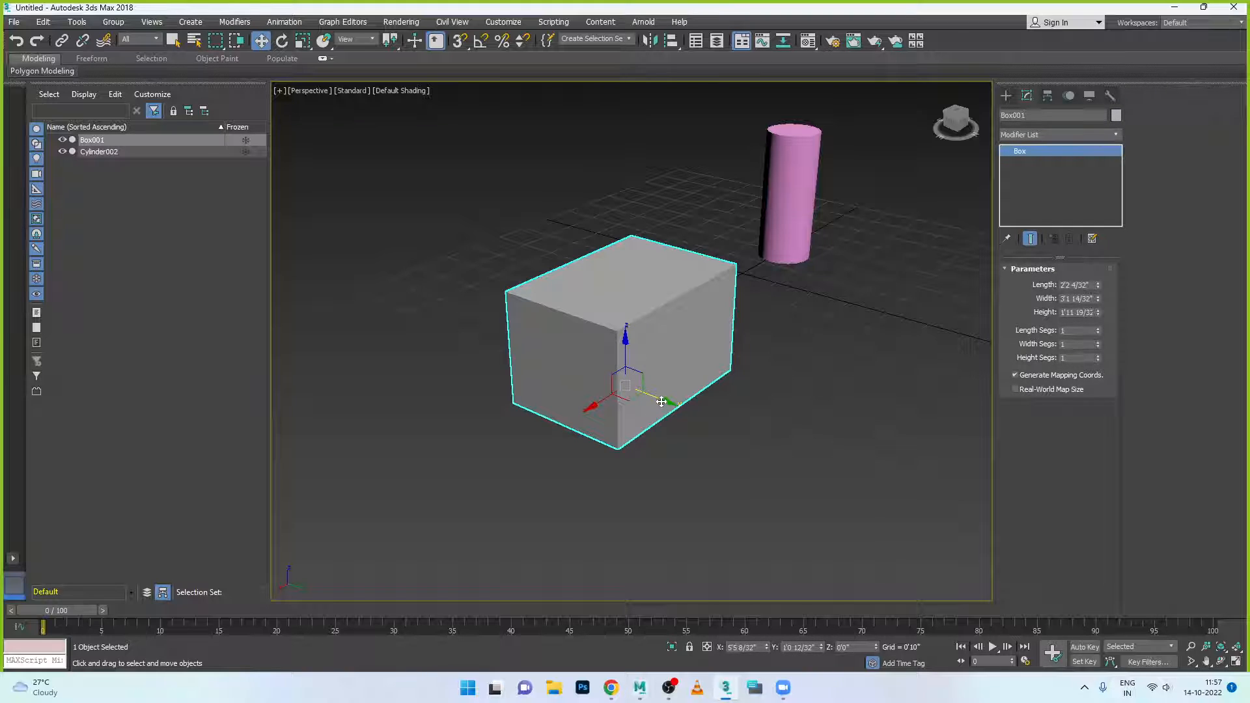
pyautogui.keyDown('shift'); pyautogui.moveTo(661, 405); pyautogui.dragTo(782, 458); pyautogui.keyUp('shift')
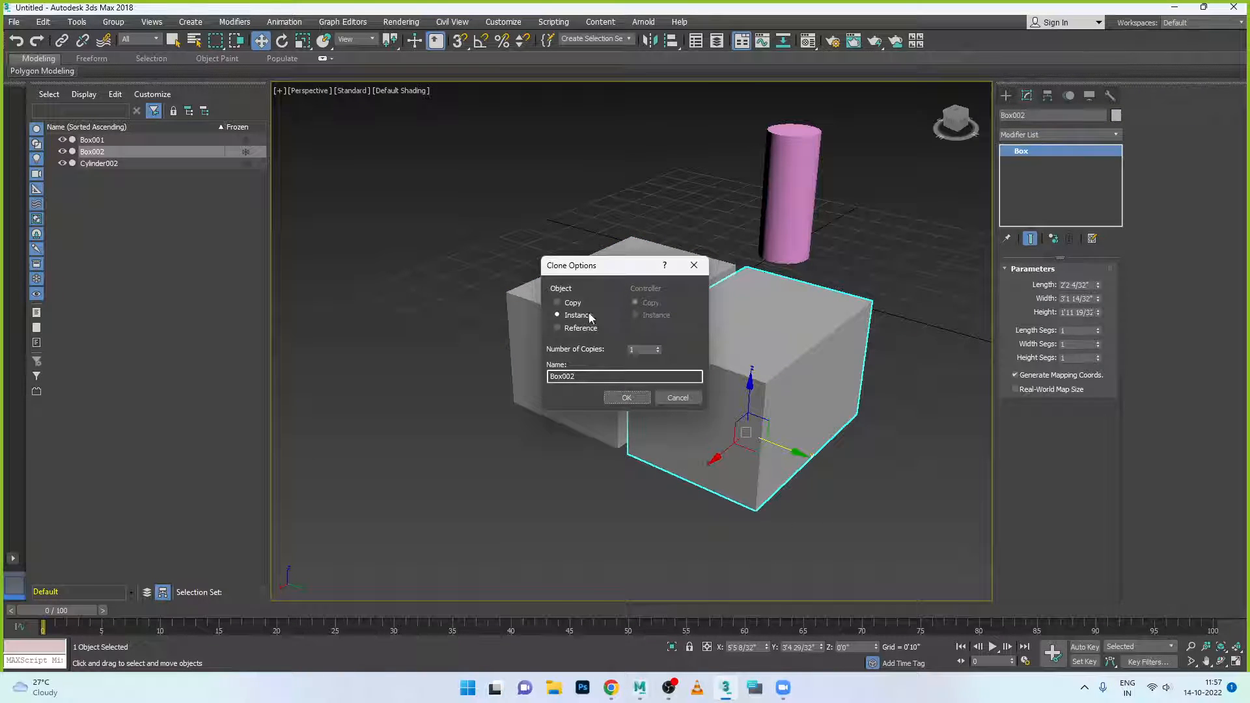
pyautogui.click(572, 304)
pyautogui.click(626, 398)
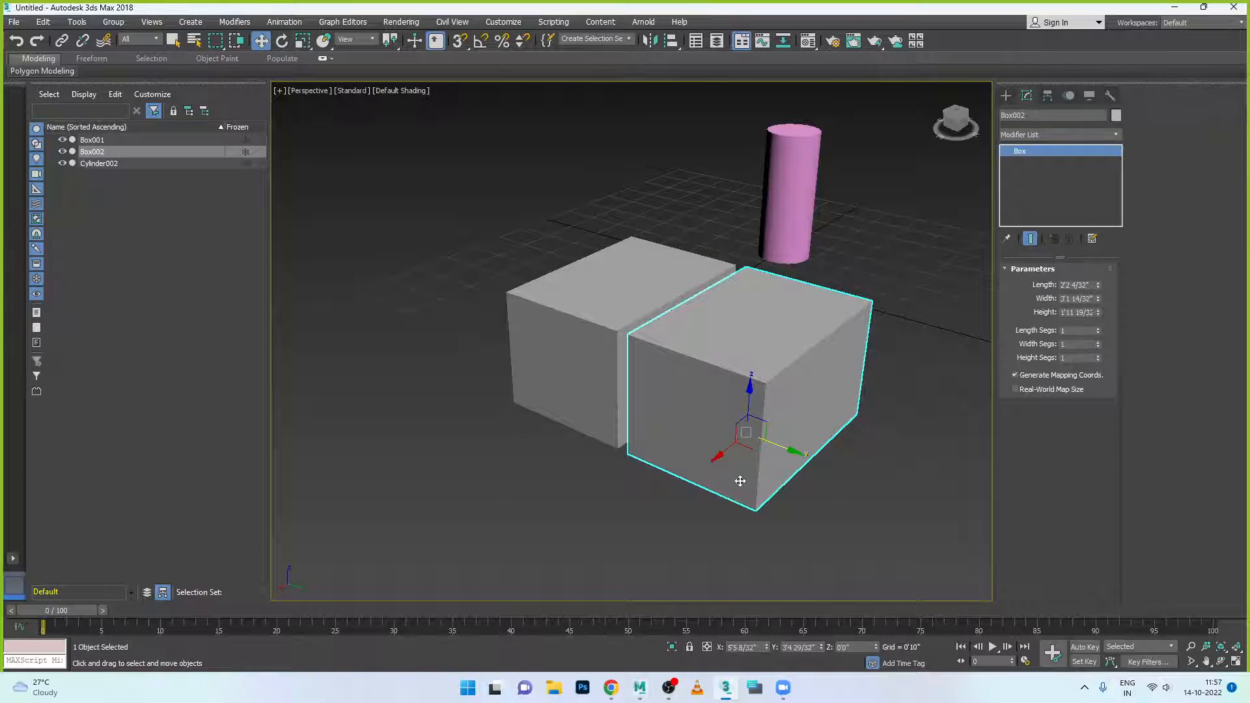
# Scale the copied box down uniformly to about 22.8 percent, and return to the Move tool.
pyautogui.press('r')
pyautogui.moveTo(746, 452); pyautogui.dragTo(680, 661)
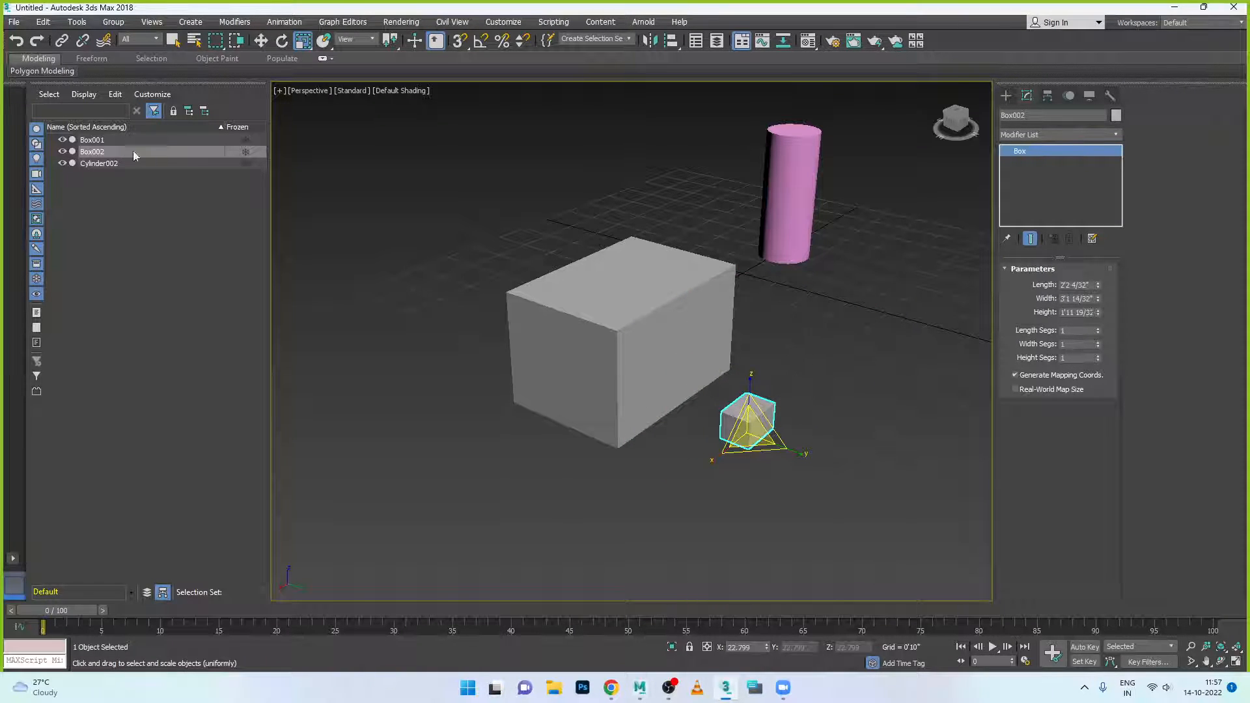
pyautogui.press('w')
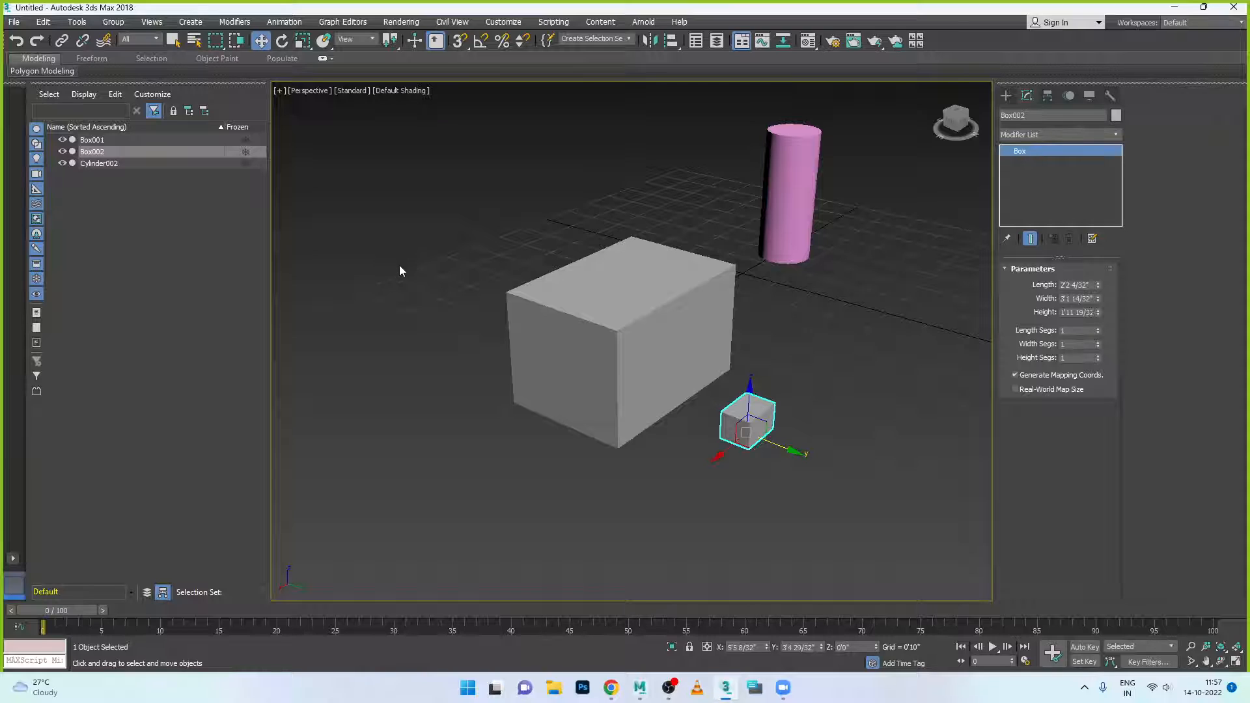
pyautogui.hotkey('alt', 'w')
pyautogui.hotkey('alt', 'w')
pyautogui.keyDown('alt'); pyautogui.moveTo(719, 441); pyautogui.dragTo(637, 393, button='middle'); pyautogui.keyUp('alt')
pyautogui.scroll(3, 692, 410)
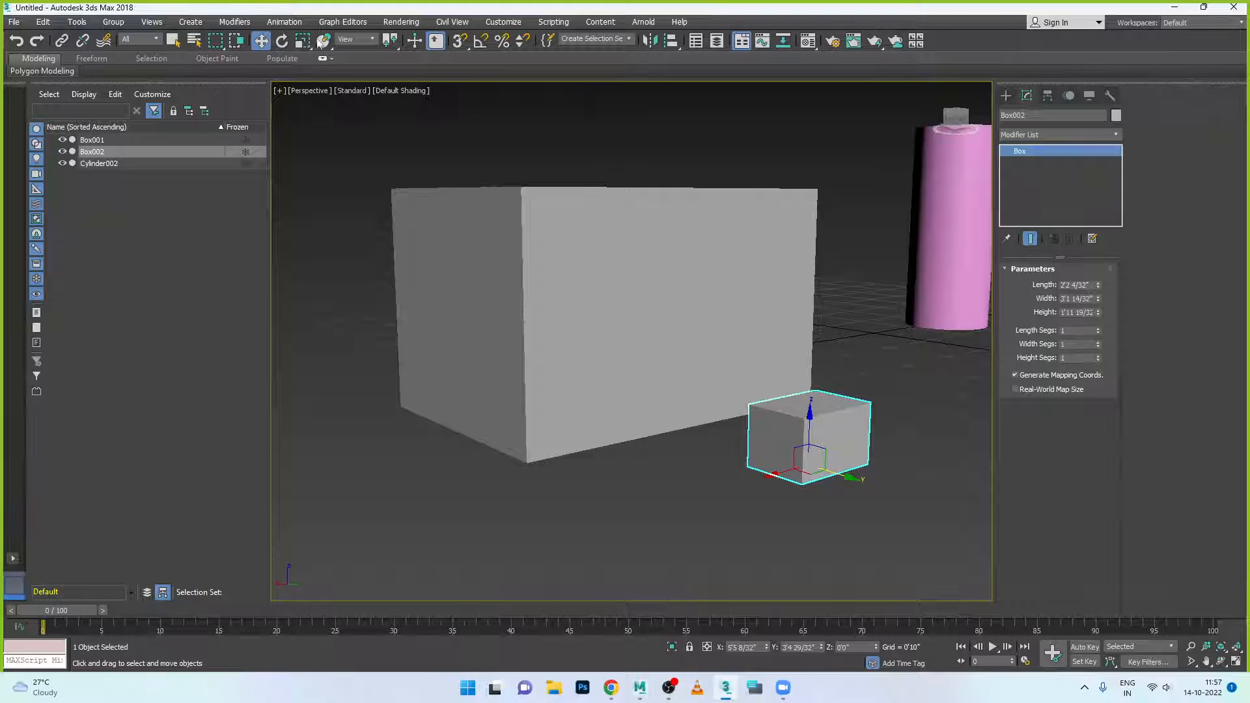
# Quick Align the small box to the large gray box, and inspect its placement from below.
pyautogui.click(77, 21)
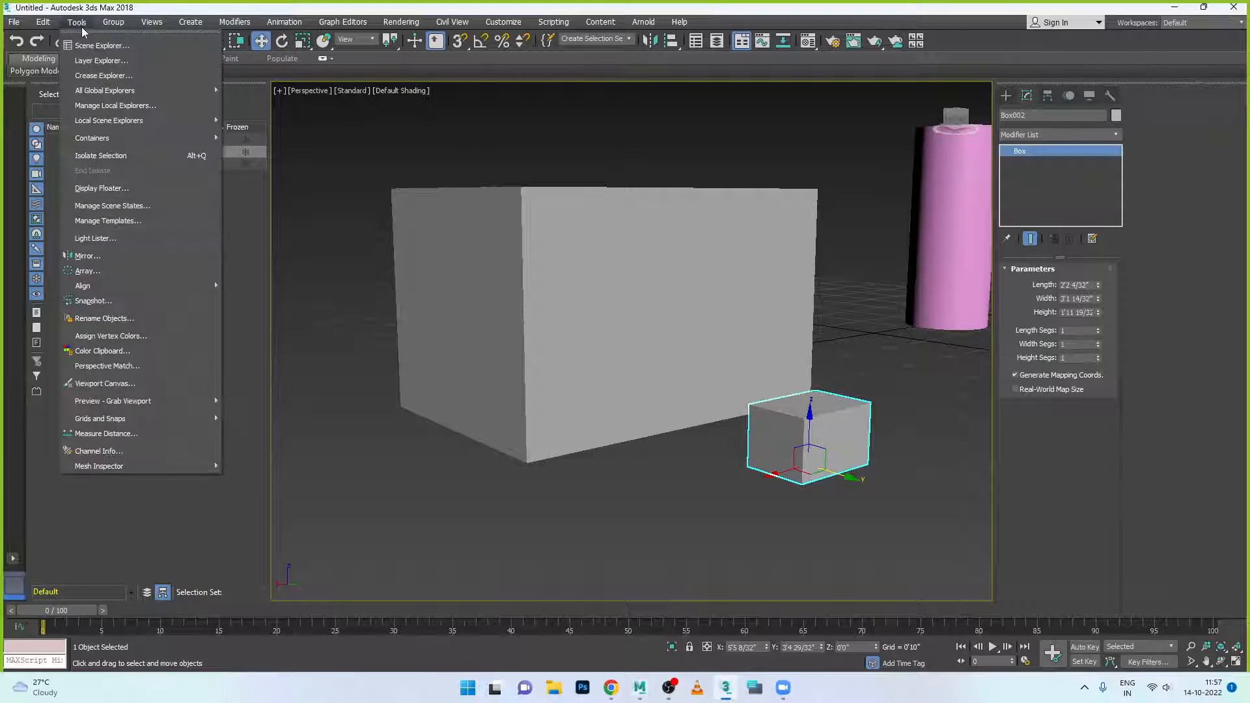
pyautogui.moveTo(139, 286)
pyautogui.moveTo(207, 284)
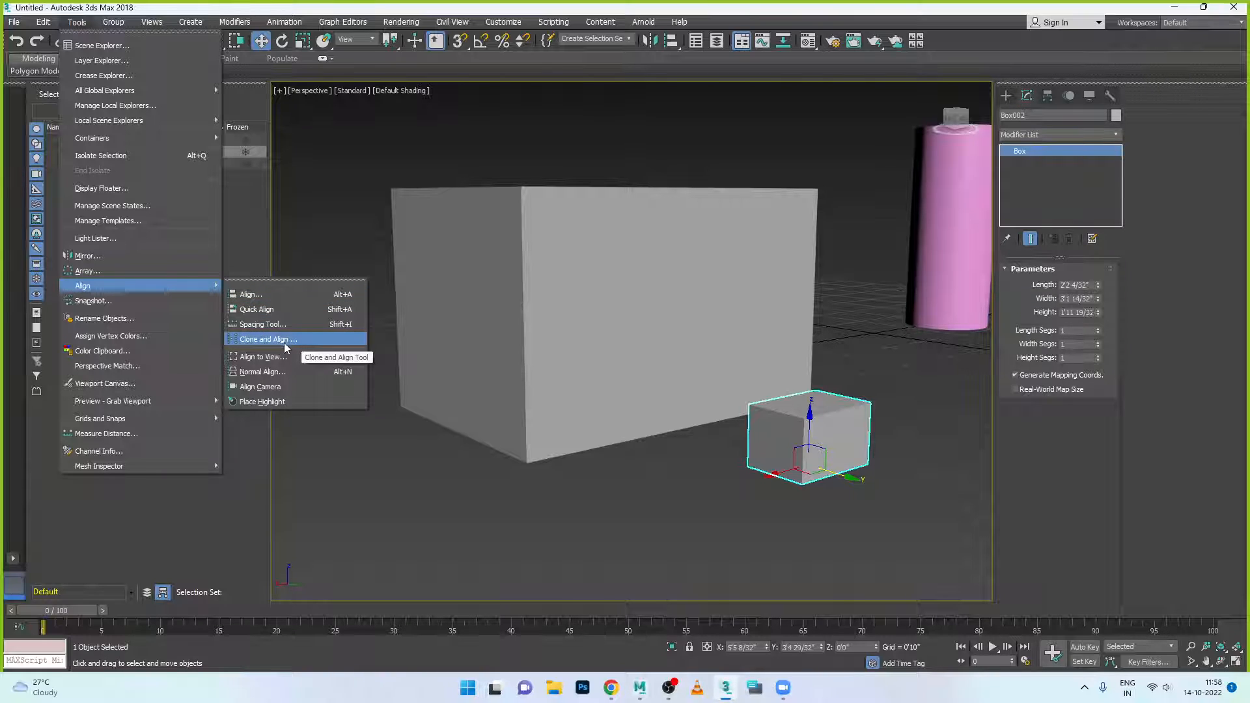
pyautogui.click(276, 310)
pyautogui.click(745, 381)
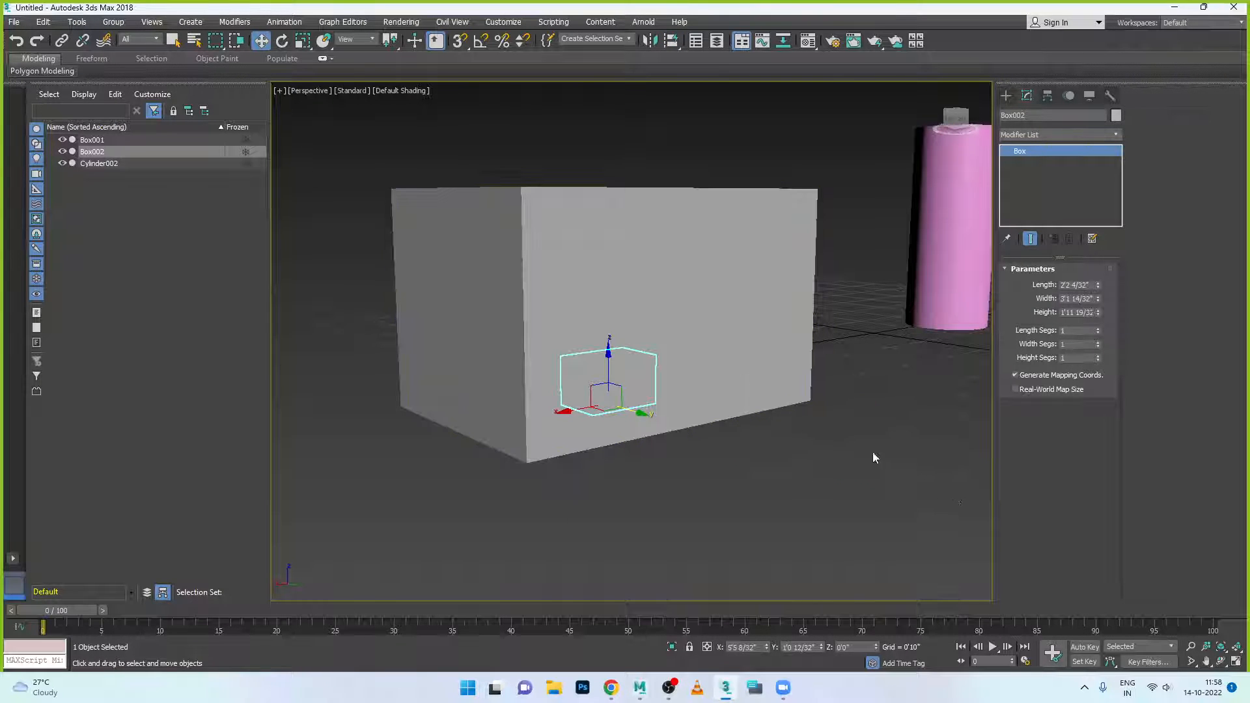
pyautogui.keyDown('alt'); pyautogui.moveTo(743, 394); pyautogui.dragTo(475, 271, button='middle'); pyautogui.keyUp('alt')
pyautogui.keyDown('alt'); pyautogui.moveTo(608, 404); pyautogui.dragTo(648, 427, button='middle'); pyautogui.keyUp('alt')
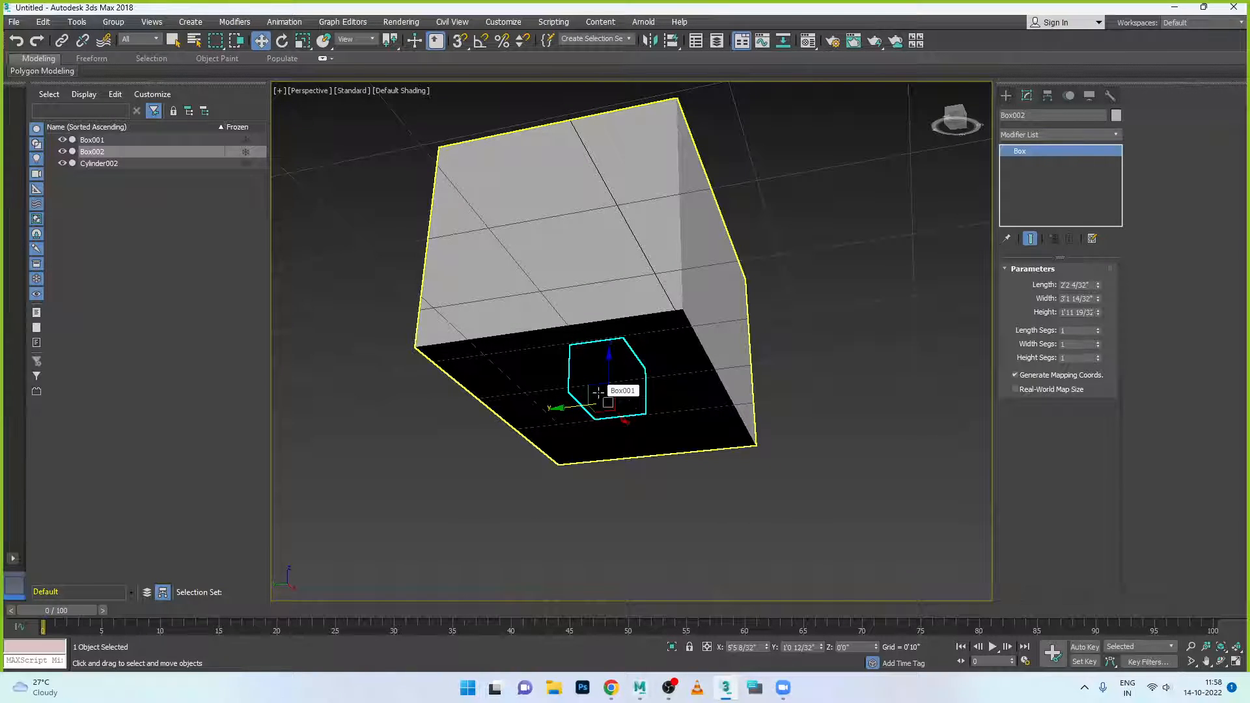
# Raise the large box along Z by about 0'1 23/32" to expose the small box at its base.
pyautogui.click(704, 415)
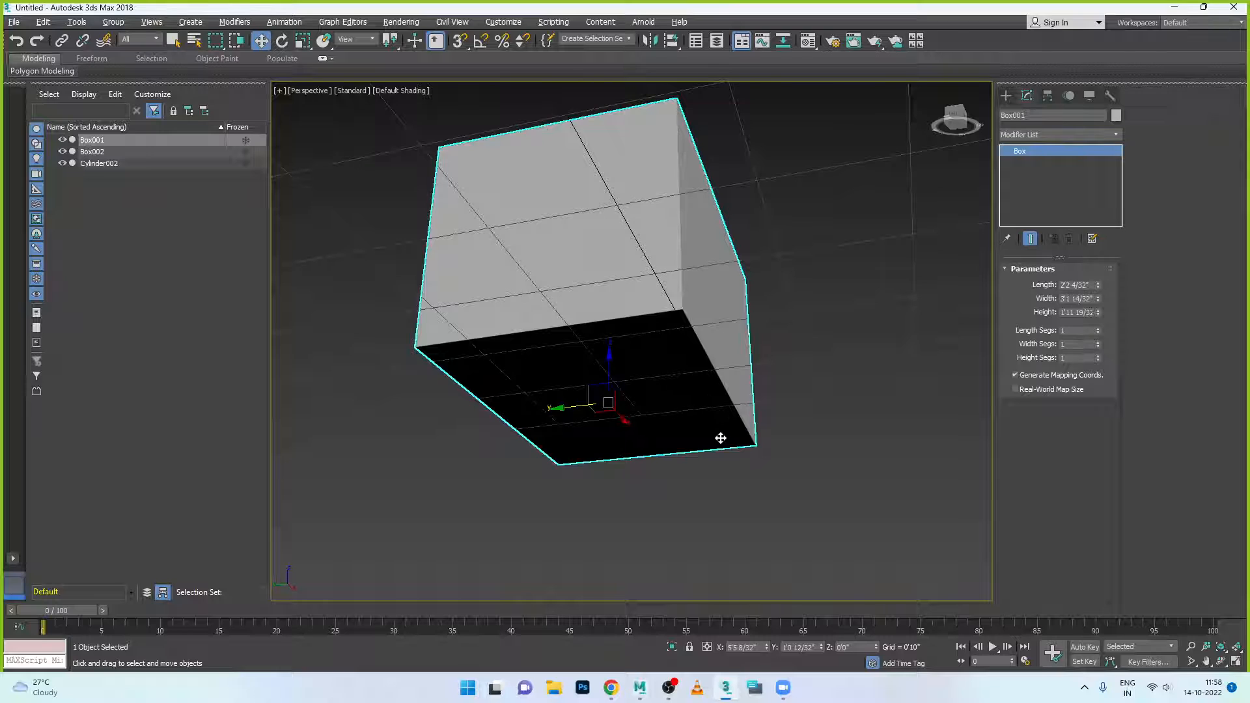
pyautogui.keyDown('alt'); pyautogui.moveTo(723, 438); pyautogui.dragTo(680, 430, button='middle'); pyautogui.keyUp('alt')
pyautogui.moveTo(607, 370); pyautogui.dragTo(611, 325)
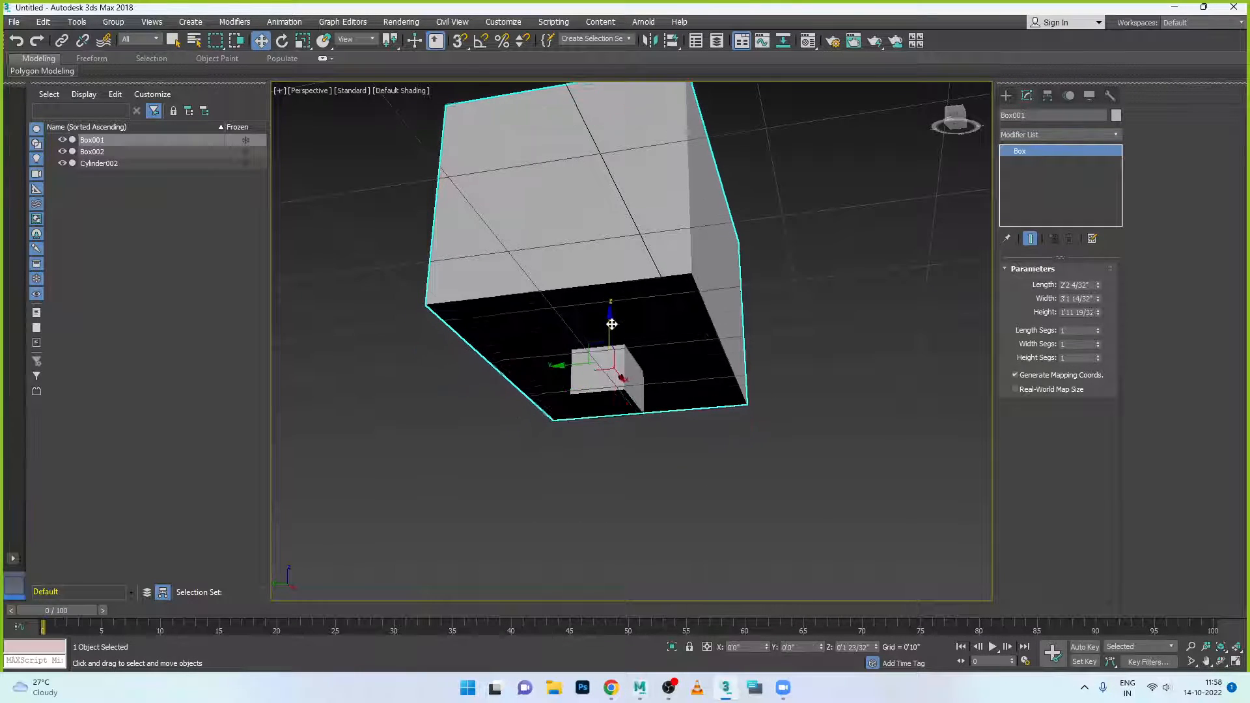
pyautogui.keyDown('alt'); pyautogui.moveTo(659, 472); pyautogui.dragTo(616, 444, button='middle'); pyautogui.keyUp('alt')
# Move the small box along Y out from under the large box to a clear spot beside it.
pyautogui.click(616, 423)
pyautogui.moveTo(568, 410); pyautogui.dragTo(705, 409)
pyautogui.keyDown('alt'); pyautogui.moveTo(707, 436); pyautogui.dragTo(662, 447, button='middle'); pyautogui.keyUp('alt')
pyautogui.moveTo(715, 409); pyautogui.dragTo(798, 417)
pyautogui.keyDown('alt'); pyautogui.moveTo(749, 450); pyautogui.dragTo(734, 446, button='middle'); pyautogui.keyUp('alt')
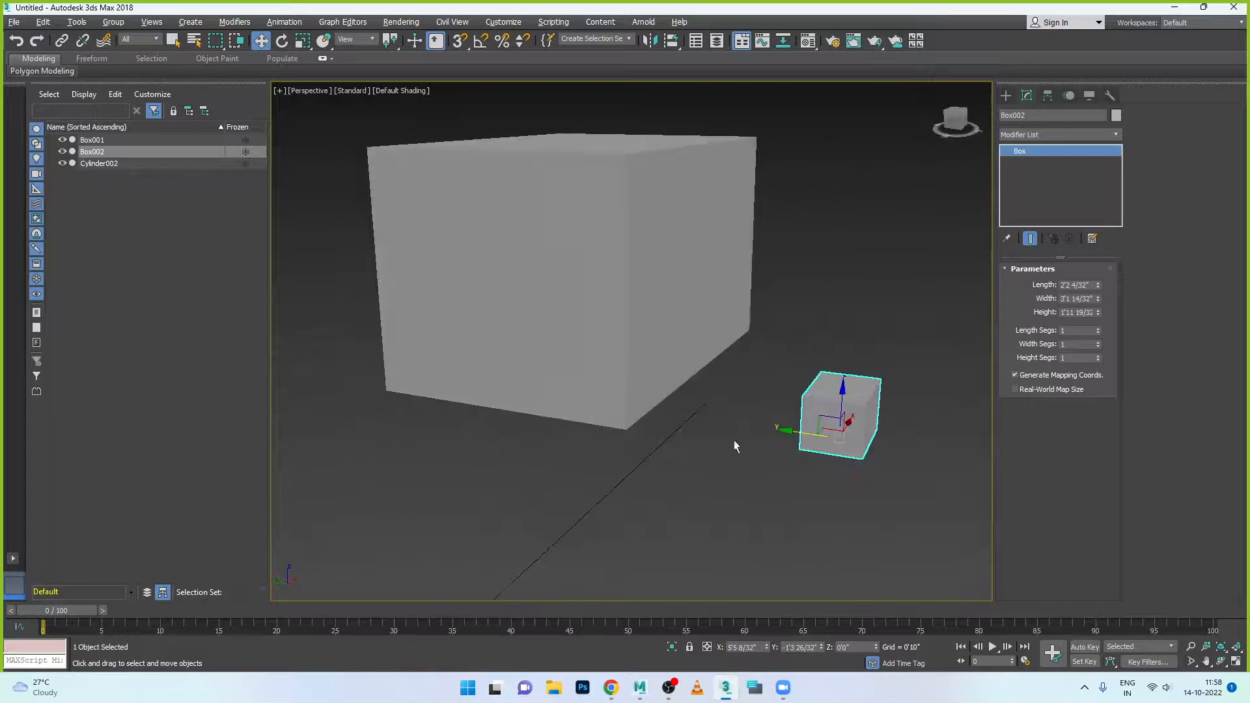
# Use Clone and Align to clone the small box as an instance aligned to the large box.
pyautogui.click(77, 22)
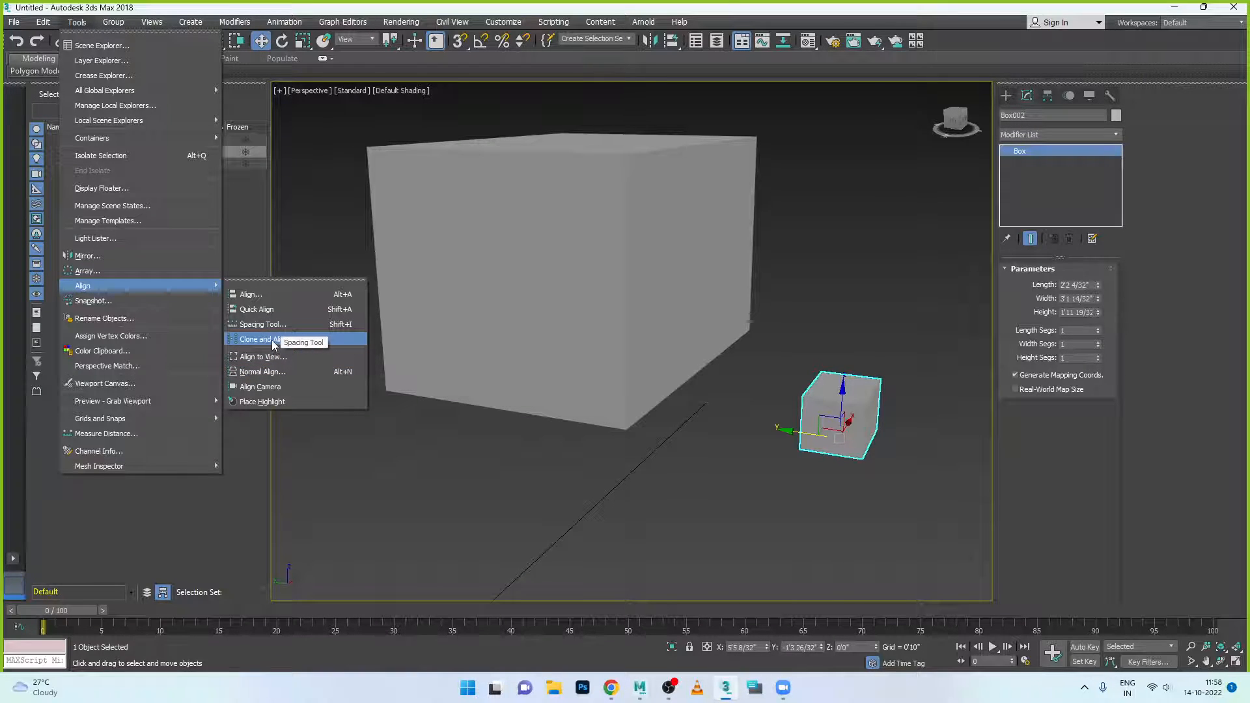
pyautogui.click(264, 339)
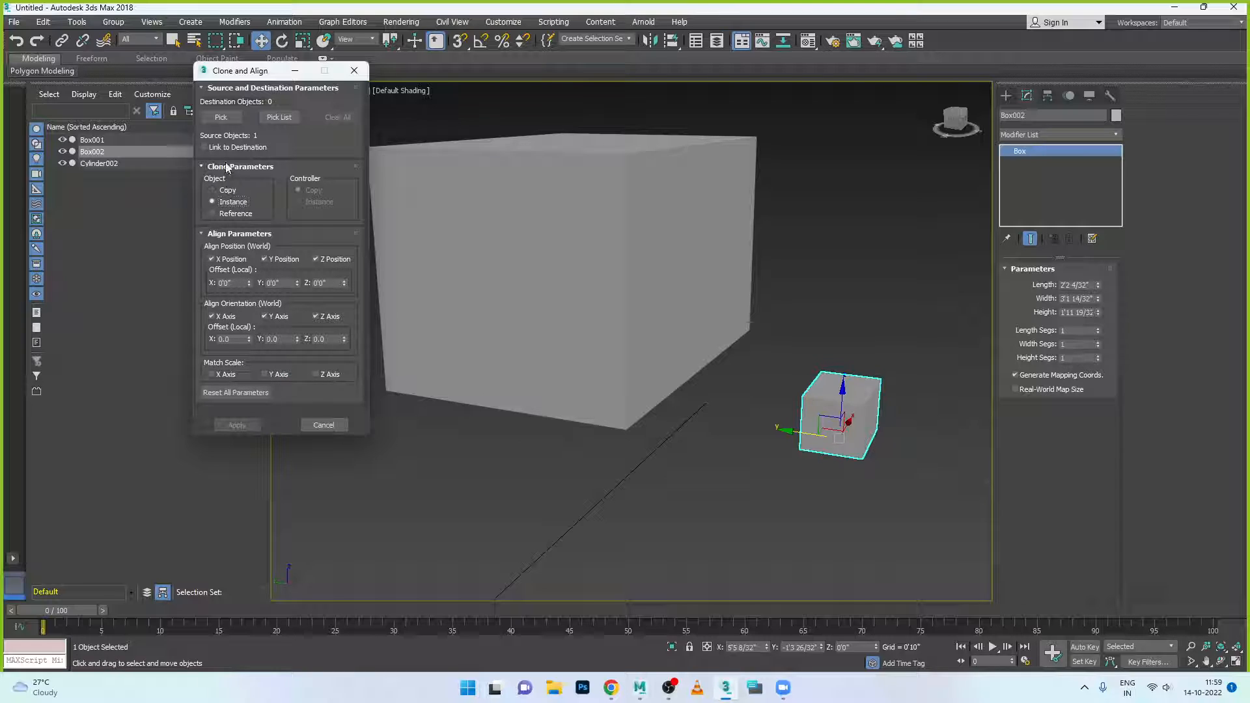
pyautogui.click(228, 119)
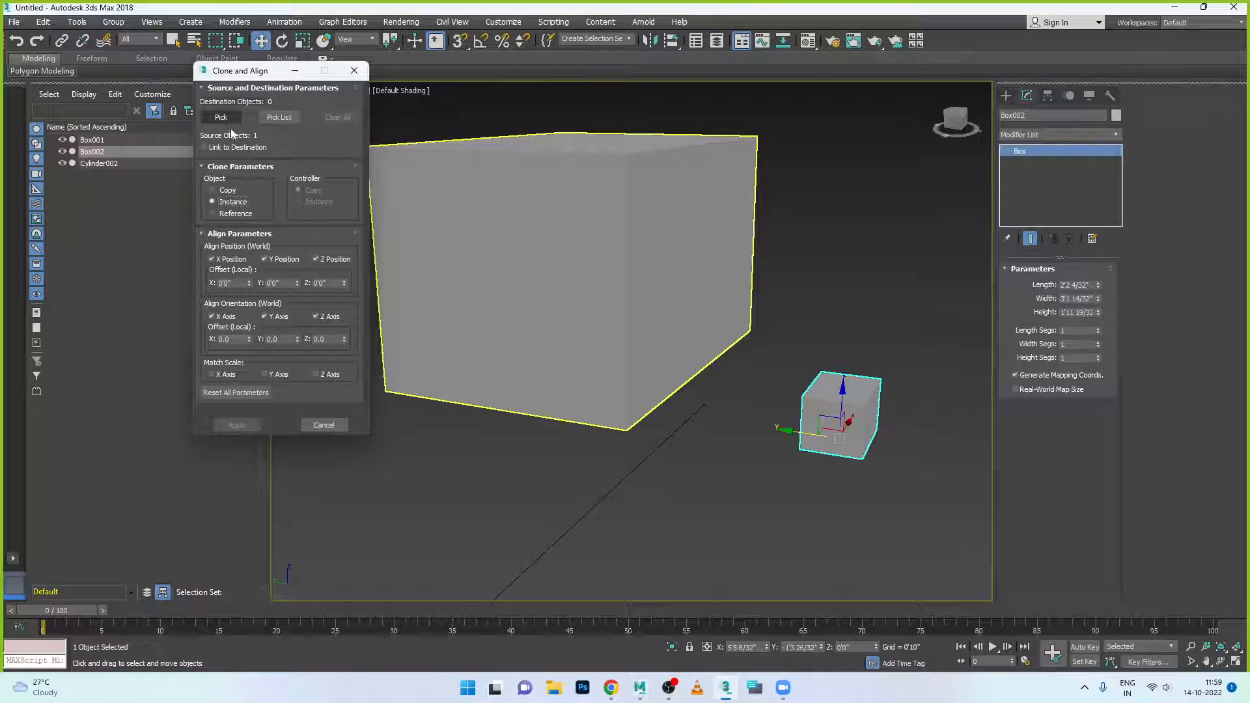
pyautogui.click(229, 123)
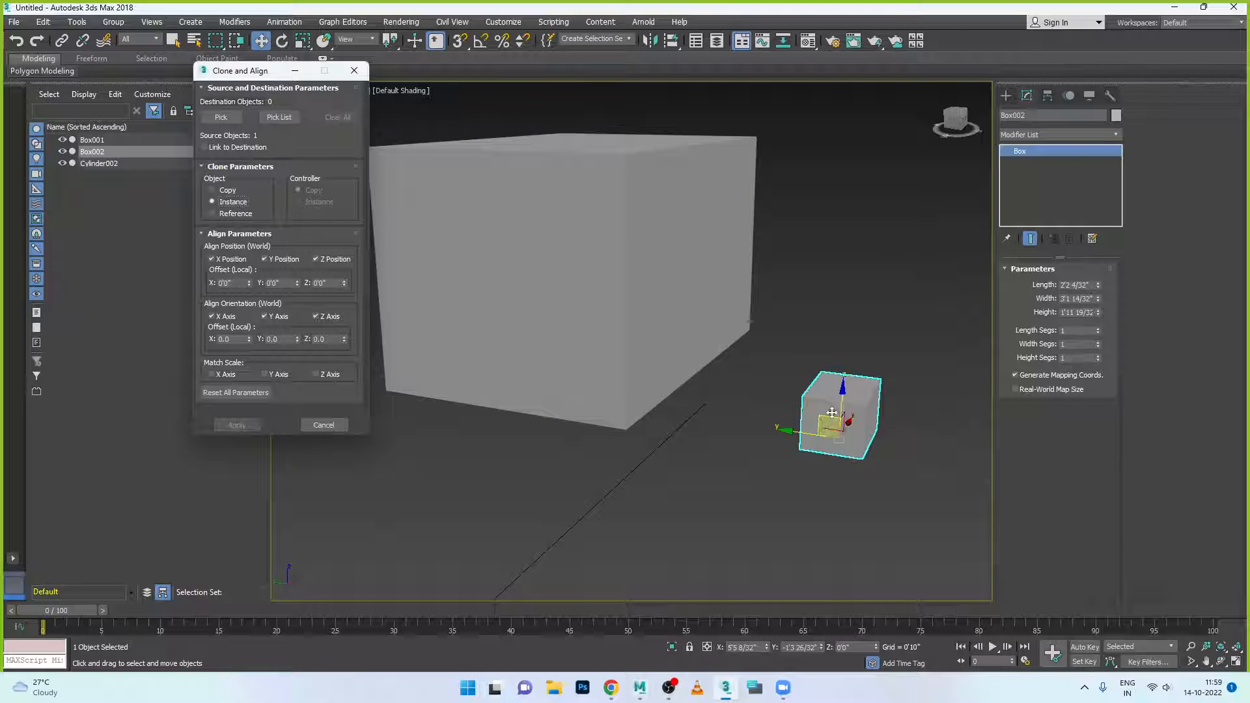
pyautogui.click(225, 119)
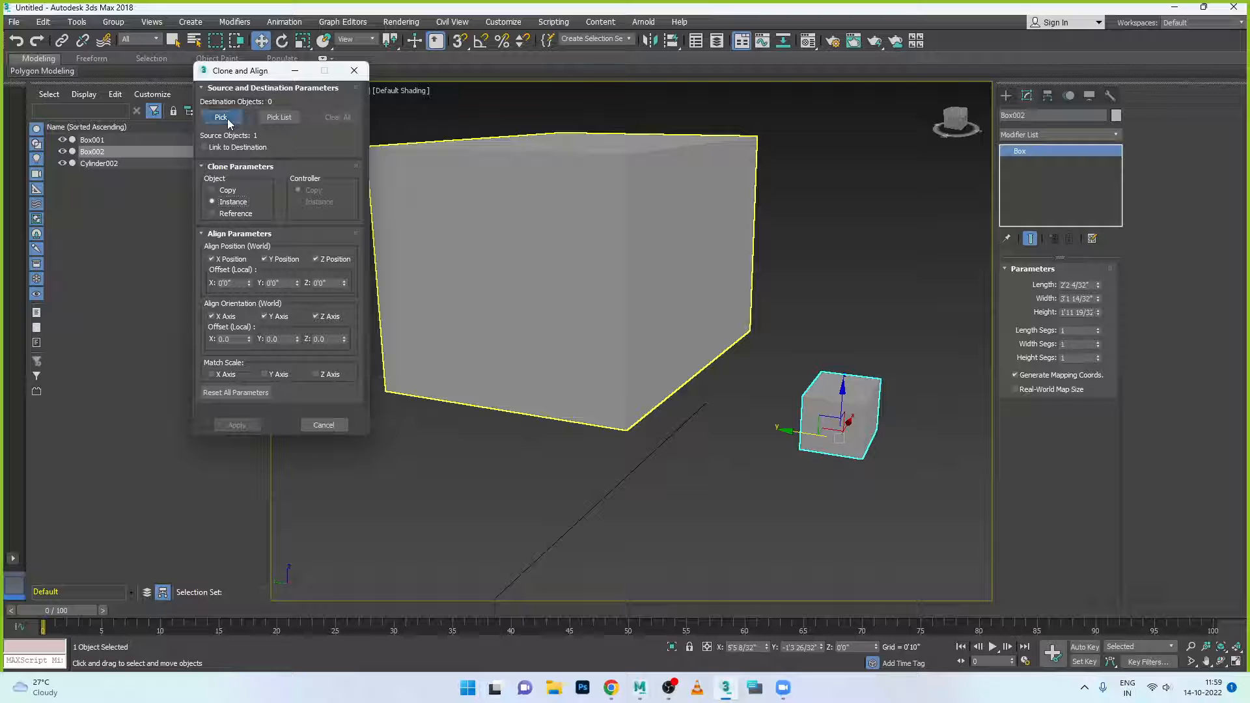
pyautogui.click(659, 375)
pyautogui.click(237, 425)
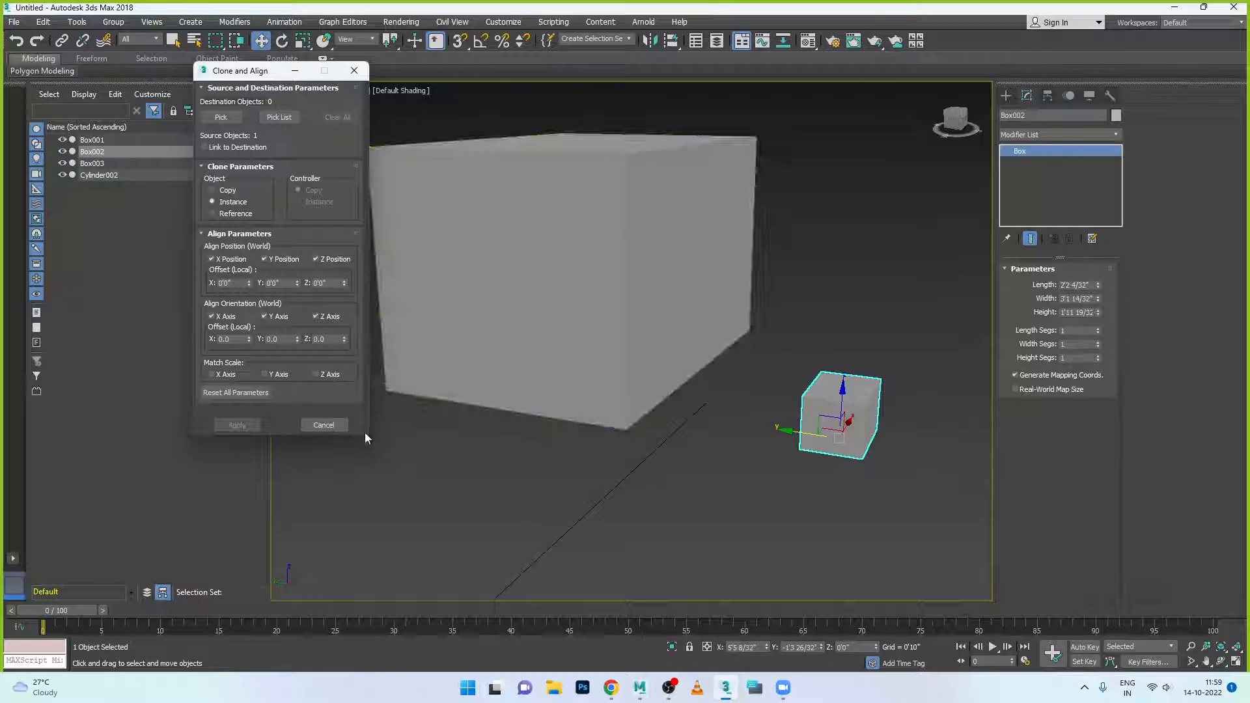
# Clone and Align another instance of the small box to the large box with a Y position offset of 1'1".
pyautogui.click(296, 281)
pyautogui.click(653, 424)
pyautogui.click(847, 430)
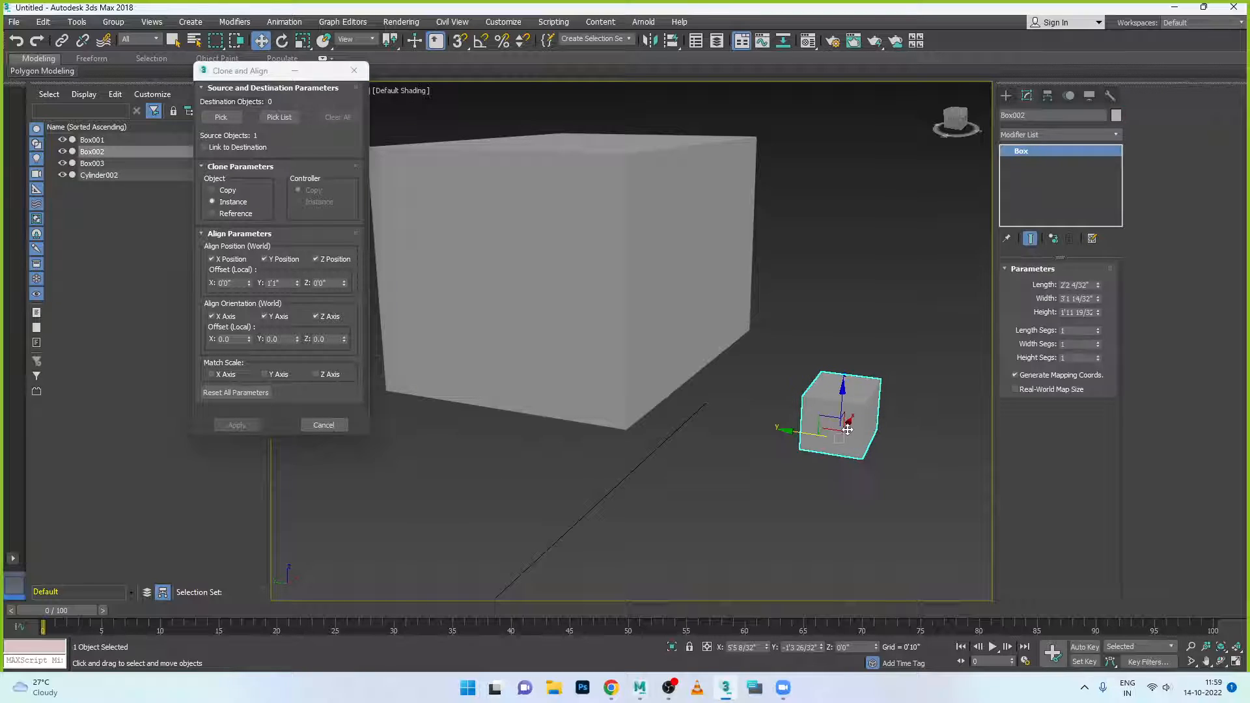
pyautogui.click(350, 79)
pyautogui.click(77, 21)
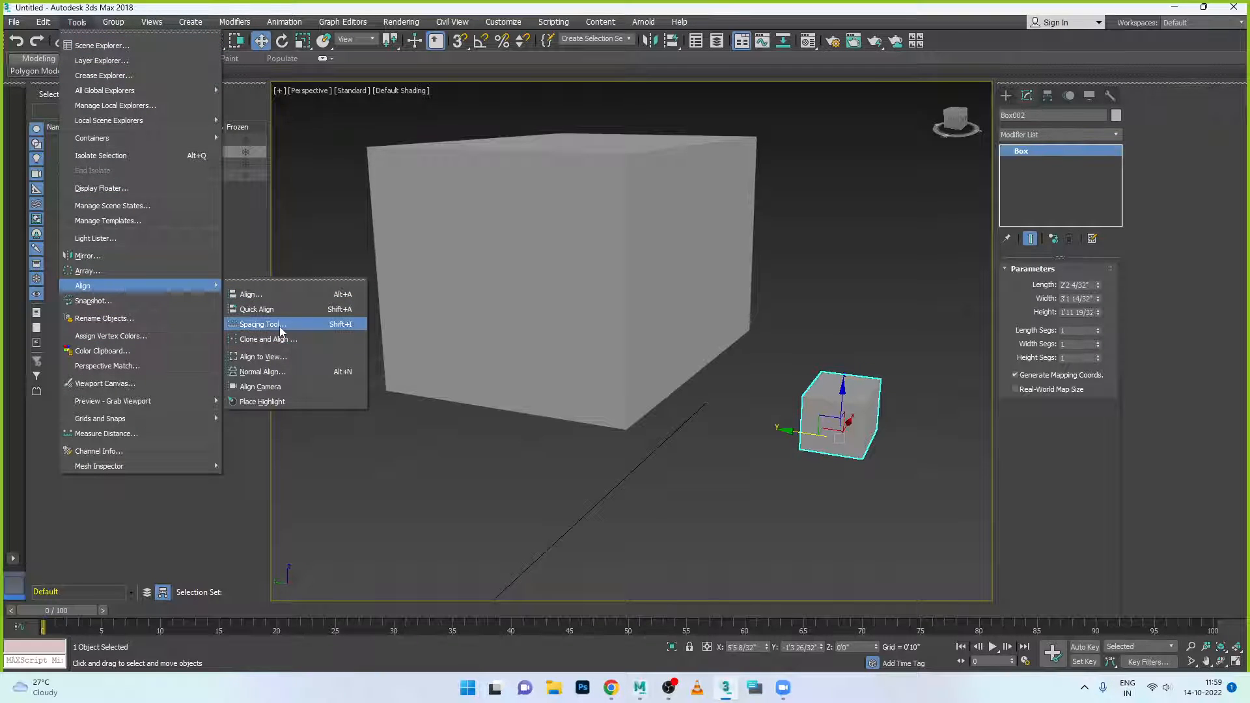
pyautogui.click(279, 339)
pyautogui.moveTo(83, 81); pyautogui.dragTo(181, 69)
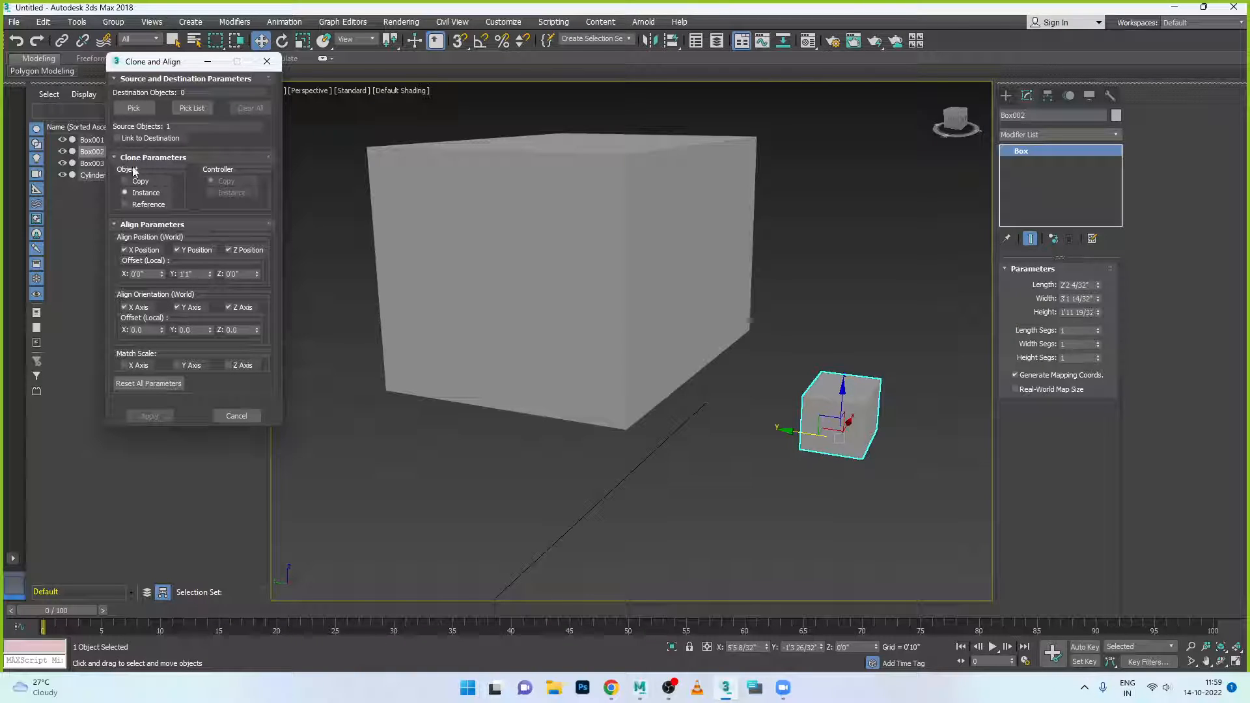
pyautogui.click(134, 110)
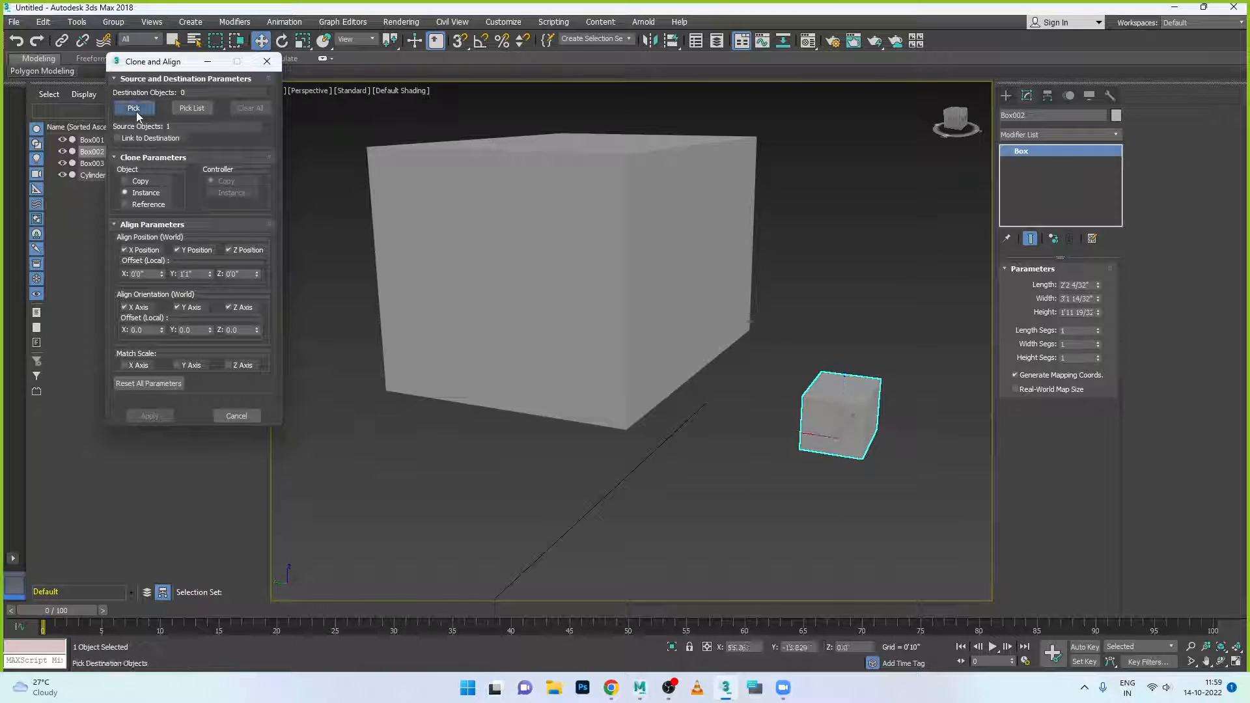
pyautogui.click(624, 312)
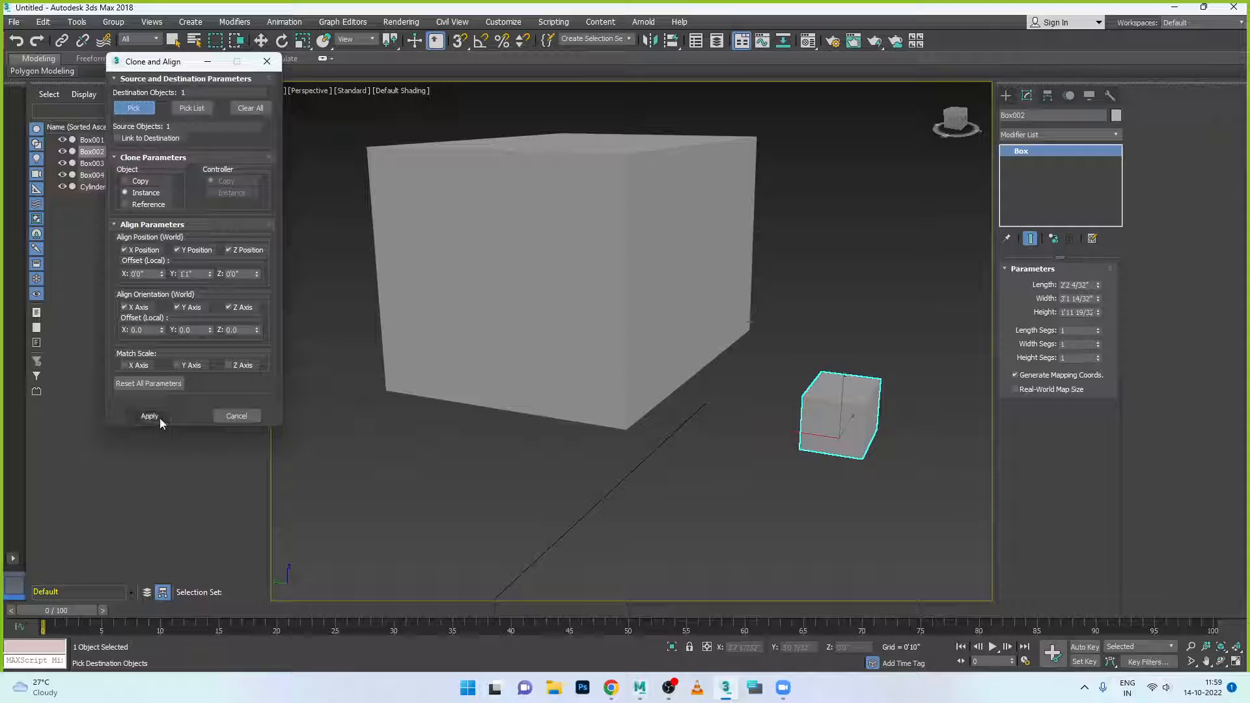
pyautogui.click(159, 418)
# Select the offset clone on the far side of the large box and move it outward along Y.
pyautogui.keyDown('alt'); pyautogui.moveTo(794, 464); pyautogui.dragTo(715, 479, button='middle'); pyautogui.keyUp('alt')
pyautogui.press('w')
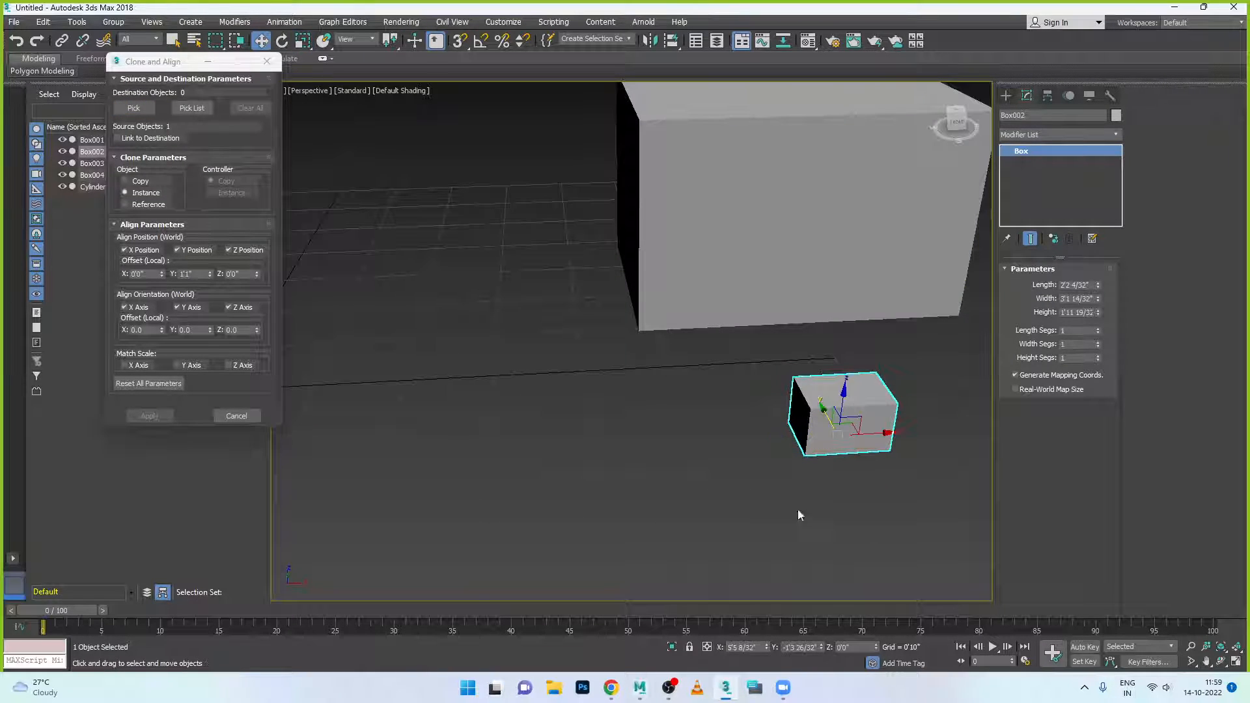
pyautogui.keyDown('alt'); pyautogui.moveTo(799, 511); pyautogui.dragTo(864, 423, button='middle'); pyautogui.keyUp('alt')
pyautogui.keyDown('alt'); pyautogui.moveTo(897, 448); pyautogui.dragTo(619, 403, button='middle'); pyautogui.keyUp('alt')
pyautogui.click(505, 372)
pyautogui.moveTo(437, 390); pyautogui.dragTo(394, 394)
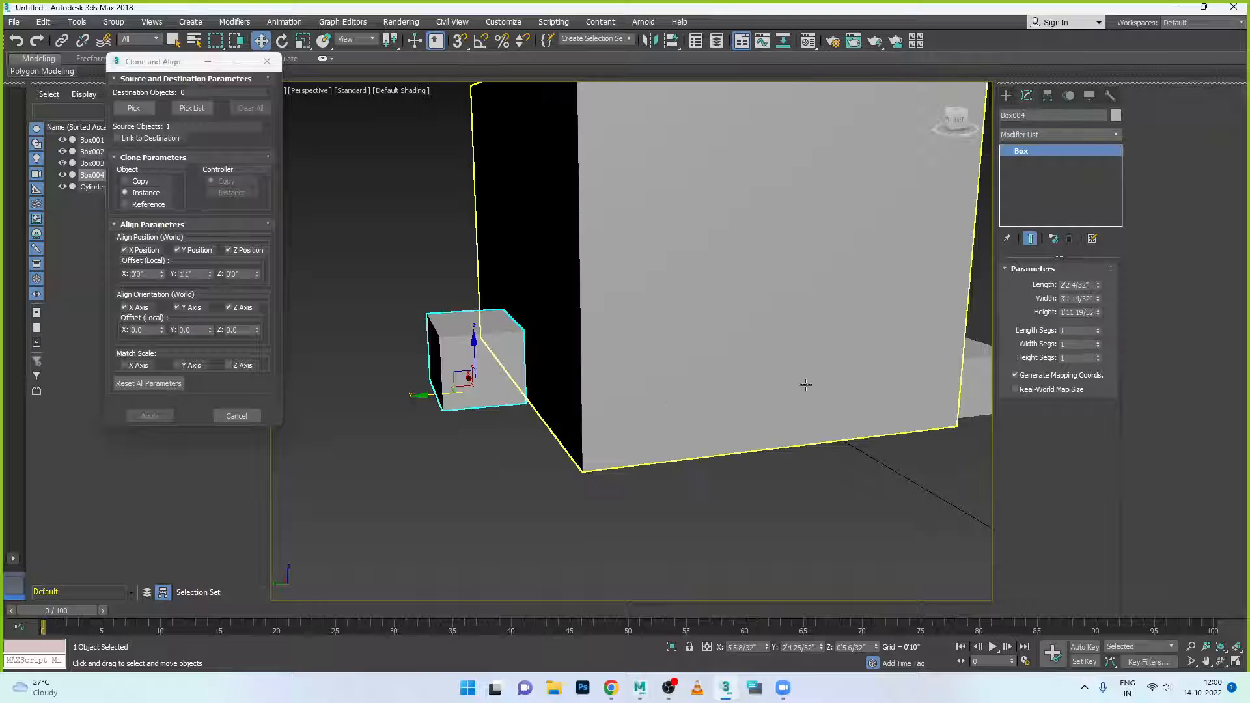
pyautogui.doubleClick(197, 274)
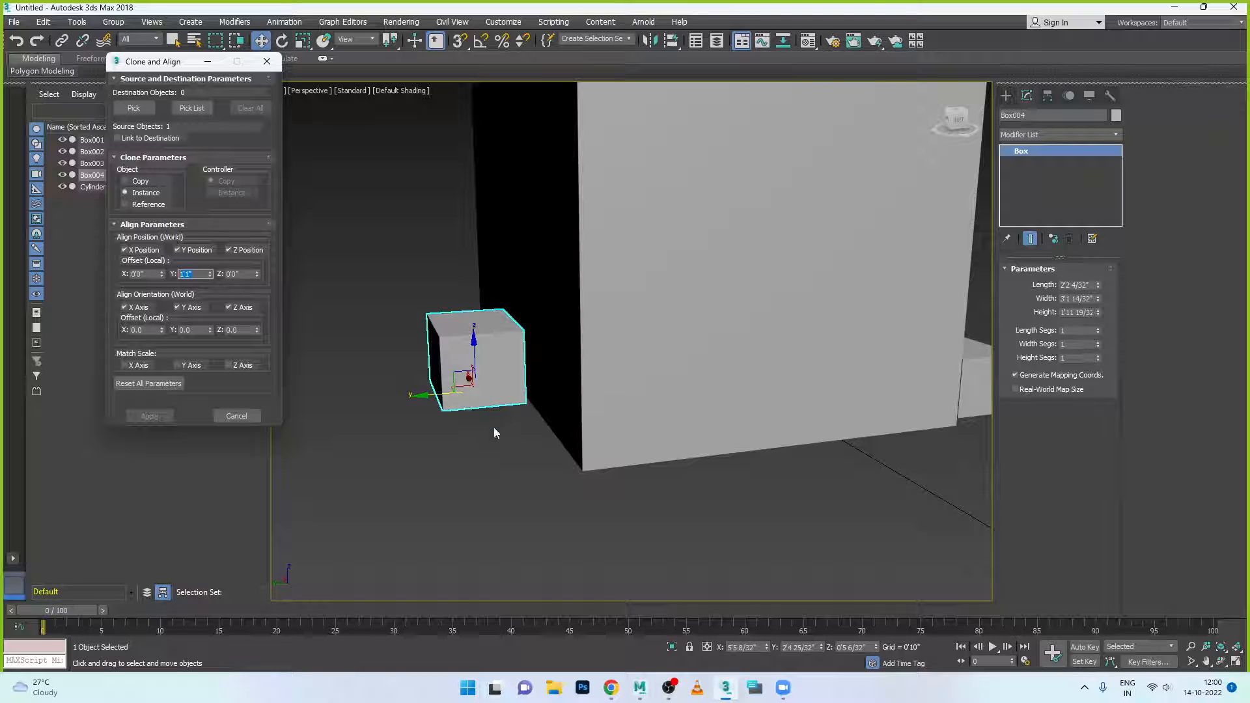
# Set the original small box's length to 1'0 8/32" and view its instance beyond the large box.
pyautogui.scroll(-5, 494, 427)
pyautogui.click(793, 404)
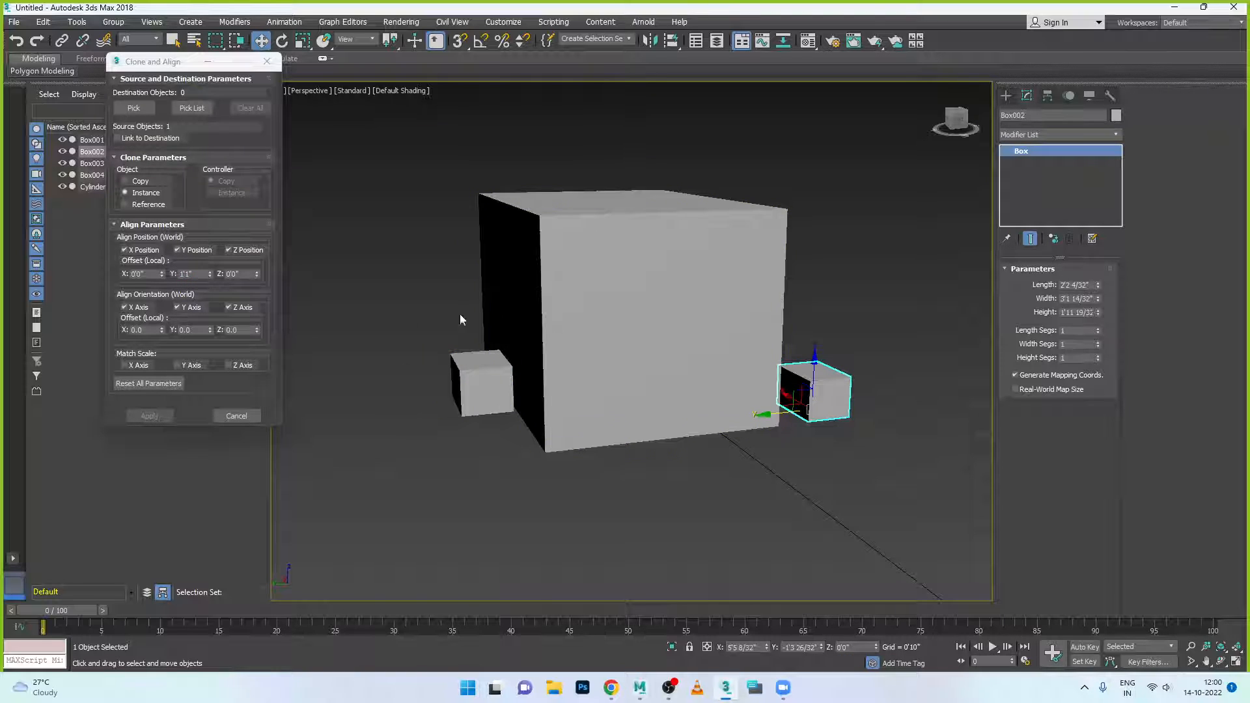
pyautogui.moveTo(1099, 283); pyautogui.dragTo(1093, 316)
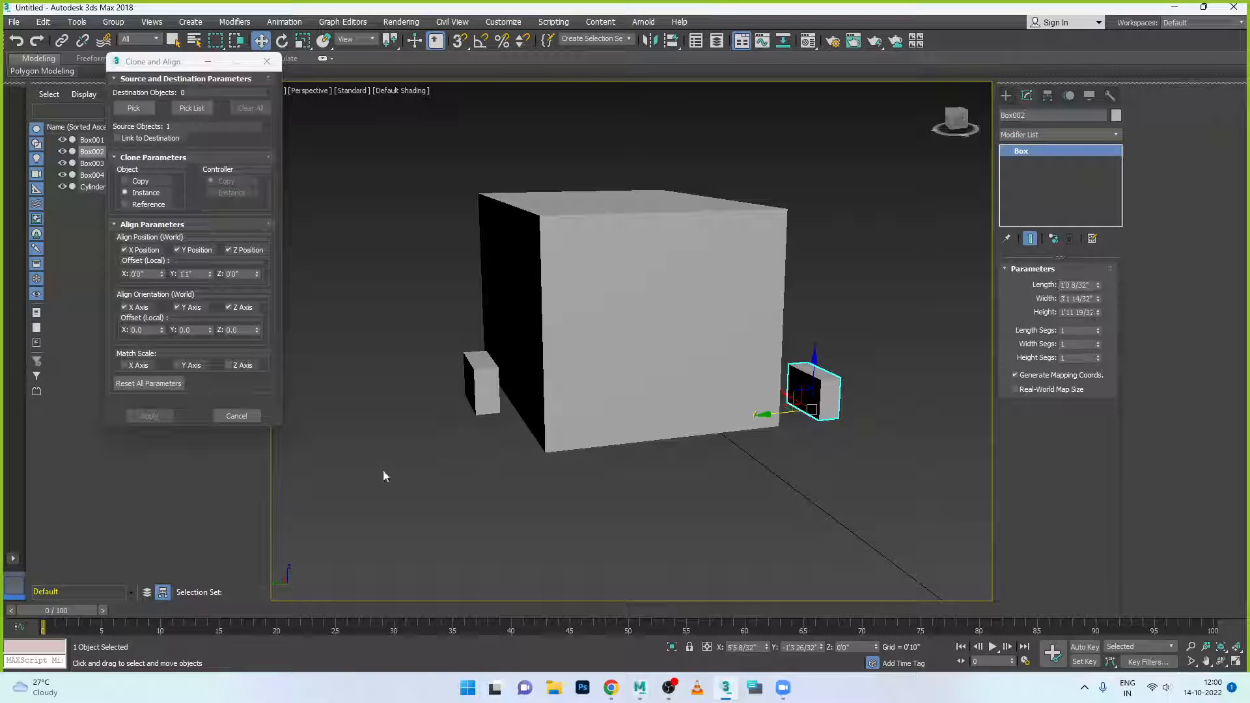
pyautogui.keyDown('alt'); pyautogui.moveTo(360, 468); pyautogui.dragTo(425, 476, button='middle'); pyautogui.keyUp('alt')
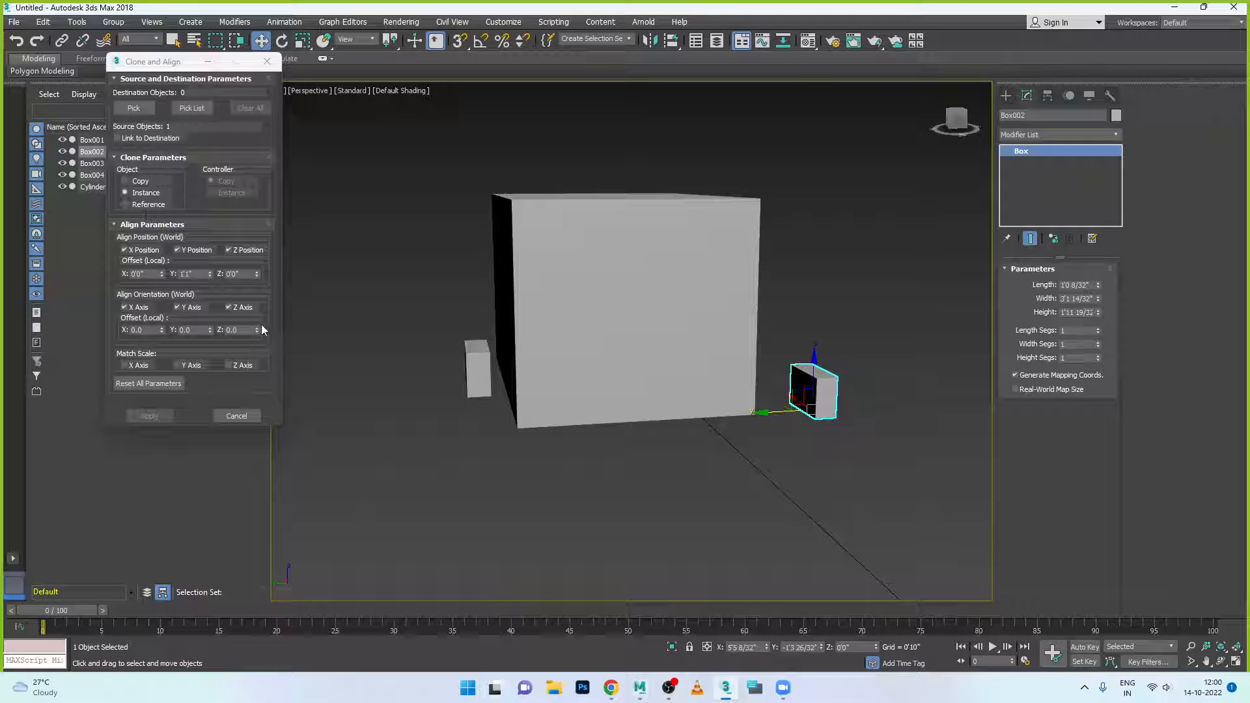
pyautogui.click(182, 369)
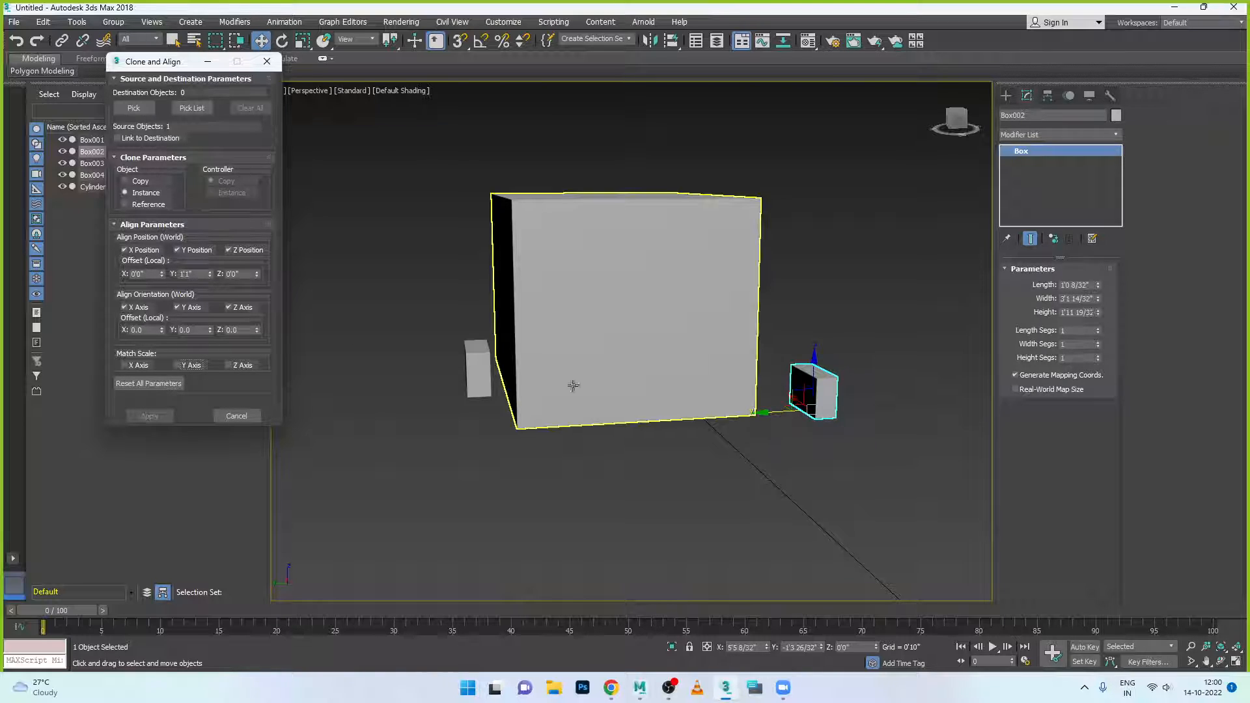
# Delete all the boxes and the pink cylinder, and close the Clone and Align dialog.
pyautogui.click(839, 391)
pyautogui.moveTo(845, 319); pyautogui.dragTo(470, 445)
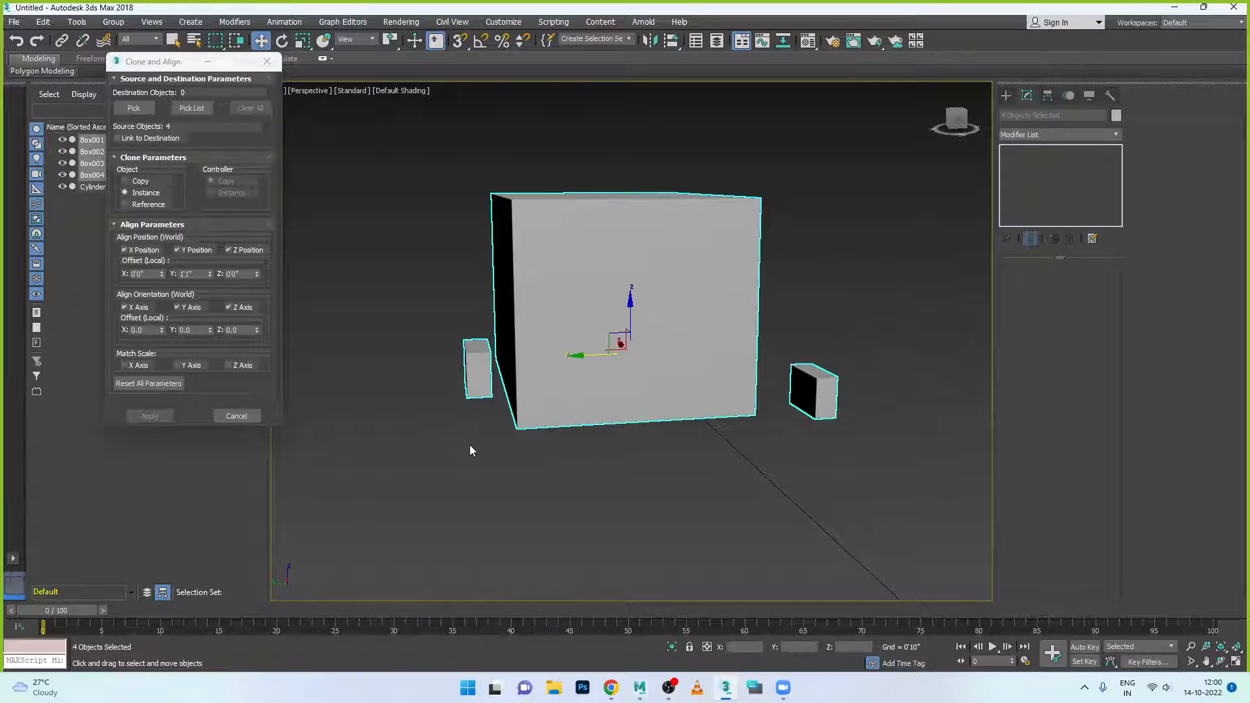
pyautogui.press('Delete')
pyautogui.scroll(-5, 456, 354)
pyautogui.click(485, 364)
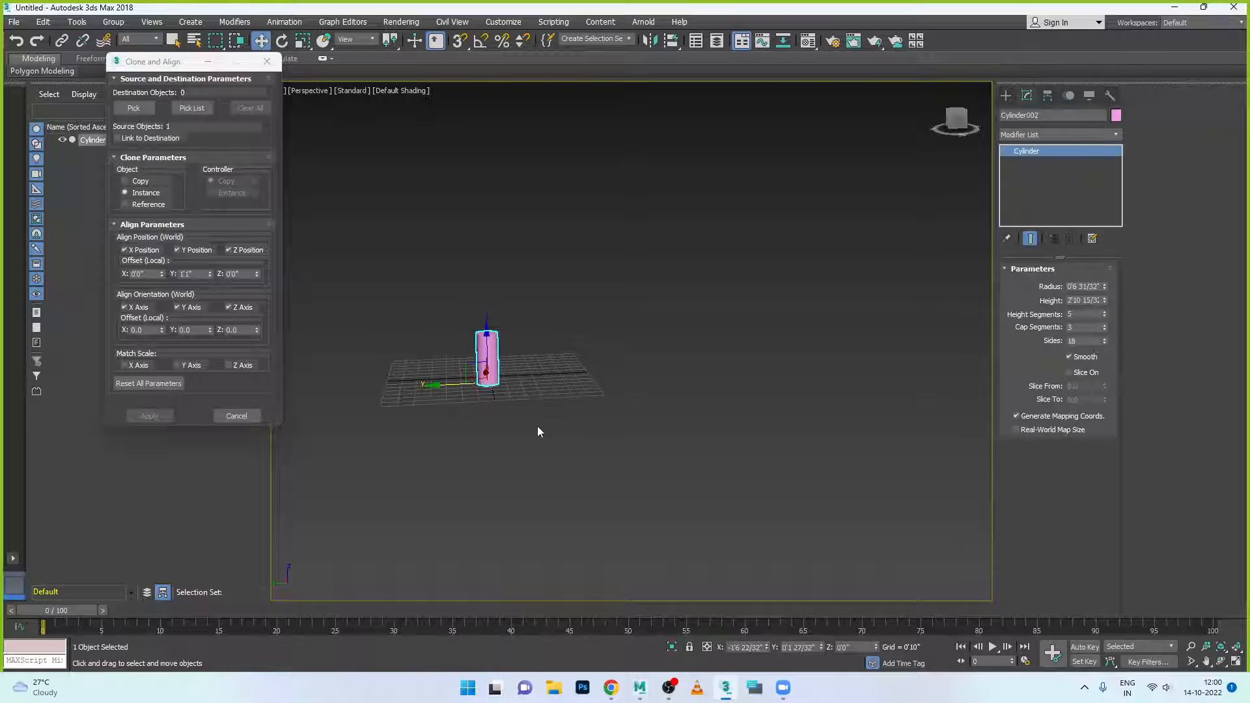
pyautogui.press('Delete')
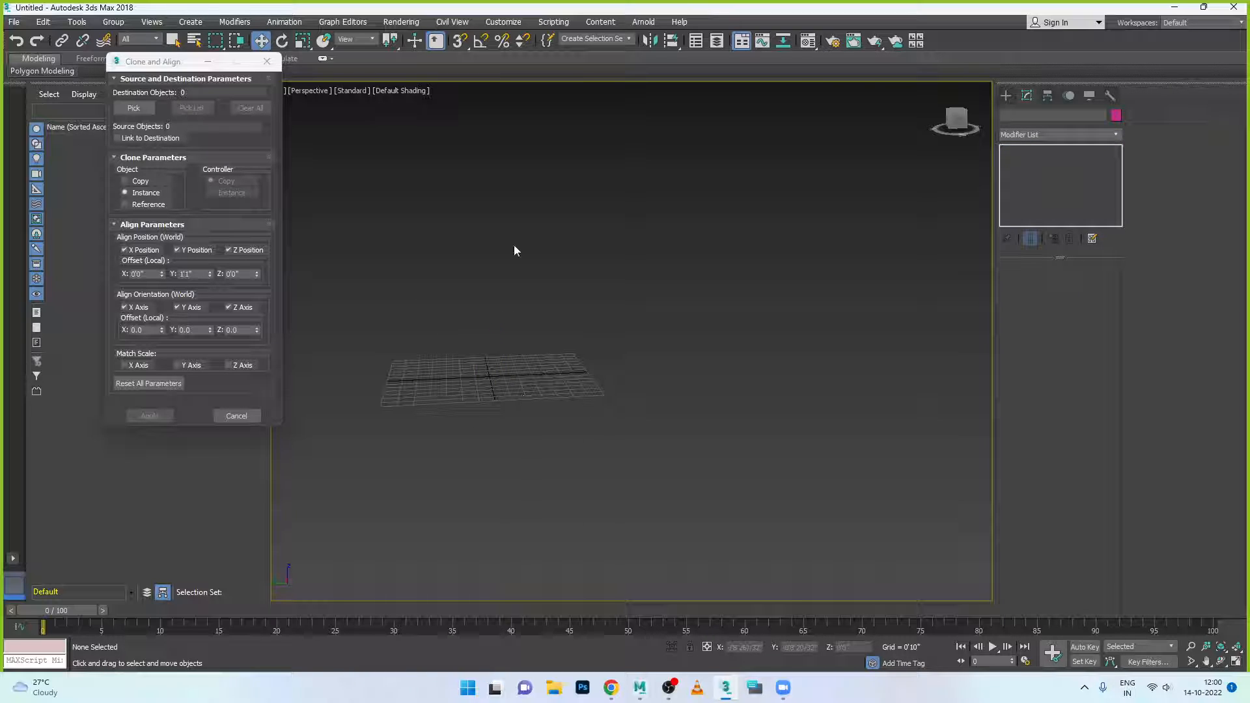
pyautogui.click(267, 61)
# Set up the Line spline tool in the maximized Top view with Smooth initial type and Smooth drag type.
pyautogui.click(1007, 97)
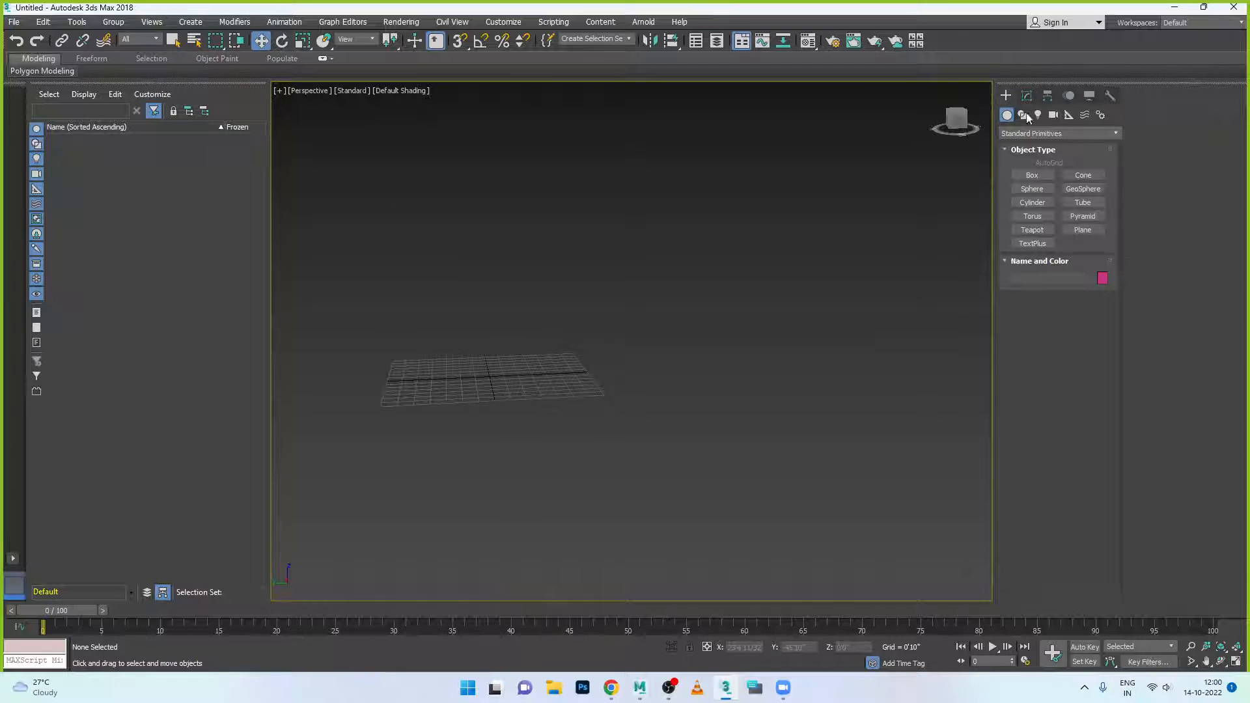
pyautogui.click(1023, 115)
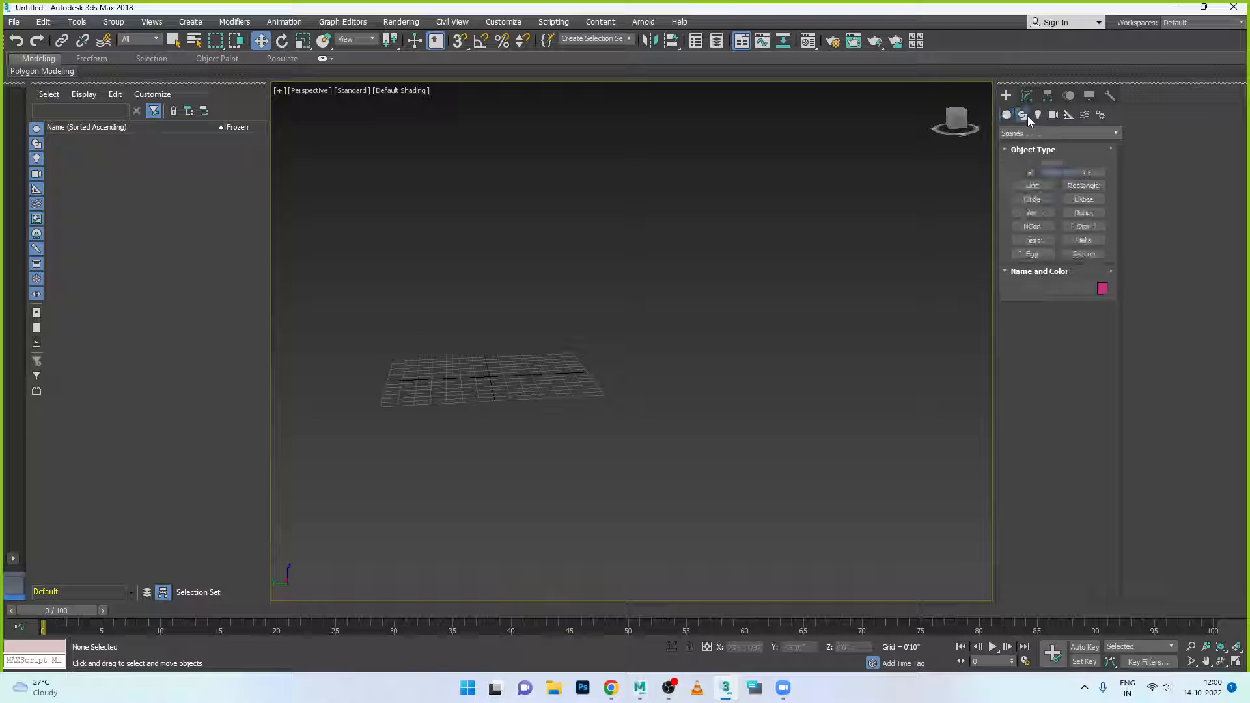
pyautogui.click(1038, 188)
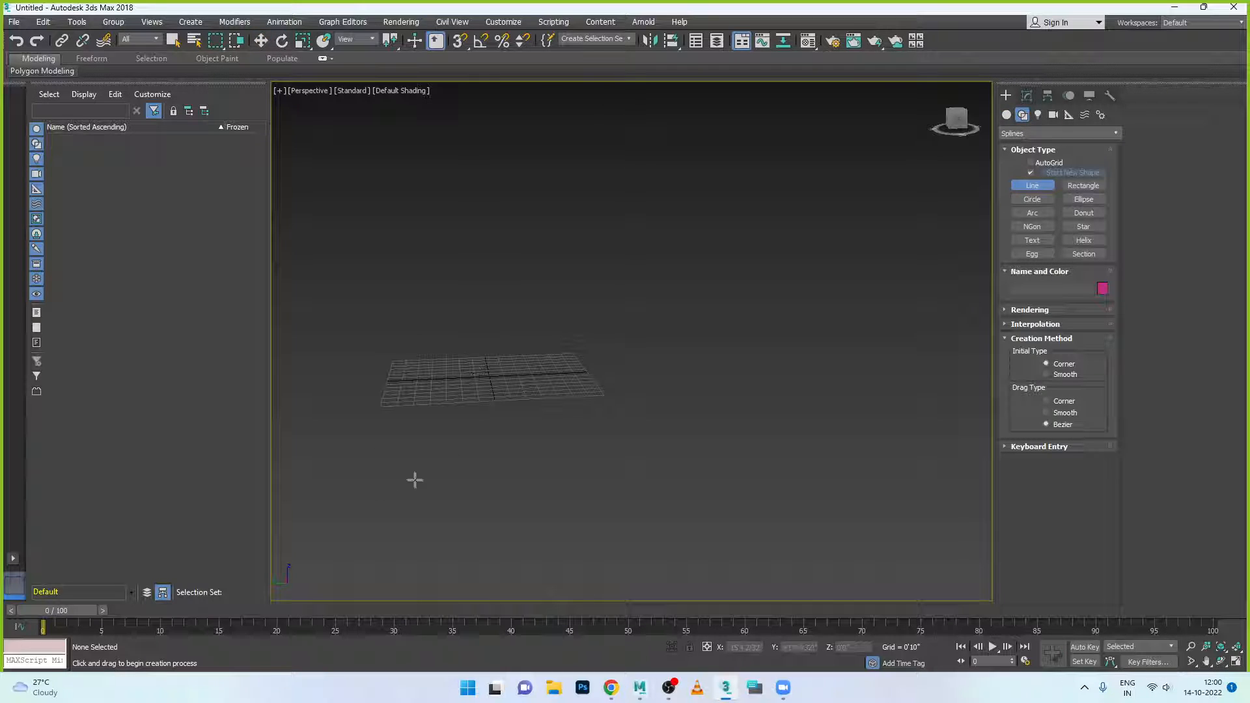
pyautogui.hotkey('alt', 'w')
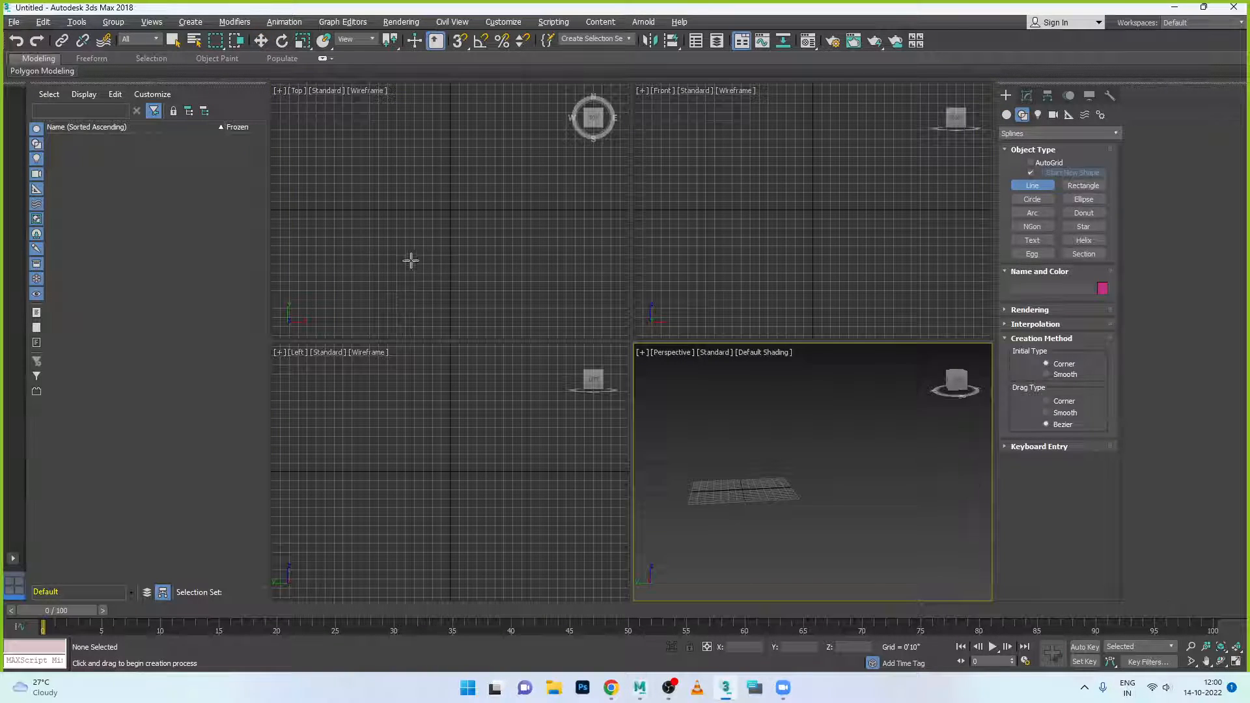
pyautogui.hotkey('alt', 'w')
pyautogui.click(1056, 376)
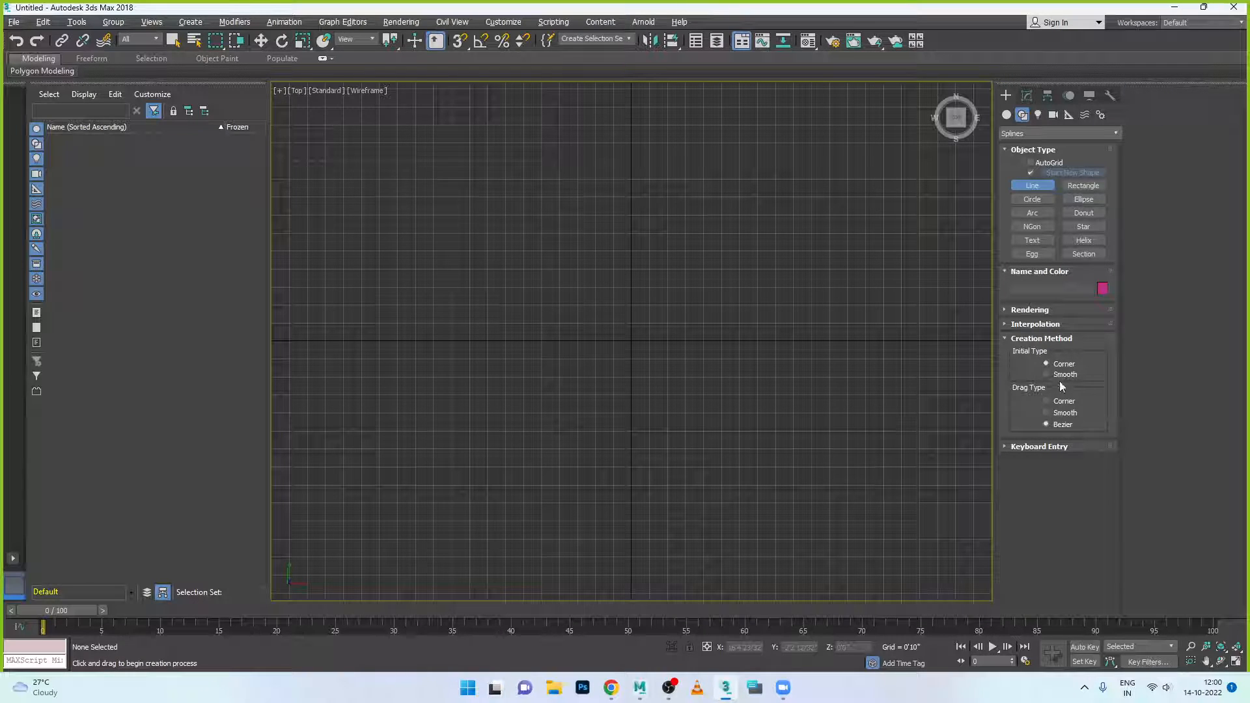
pyautogui.click(1060, 412)
# Draw an open, smooth wavy line with seven alternating high and low points across the Top view.
pyautogui.click(357, 280)
pyautogui.click(444, 378)
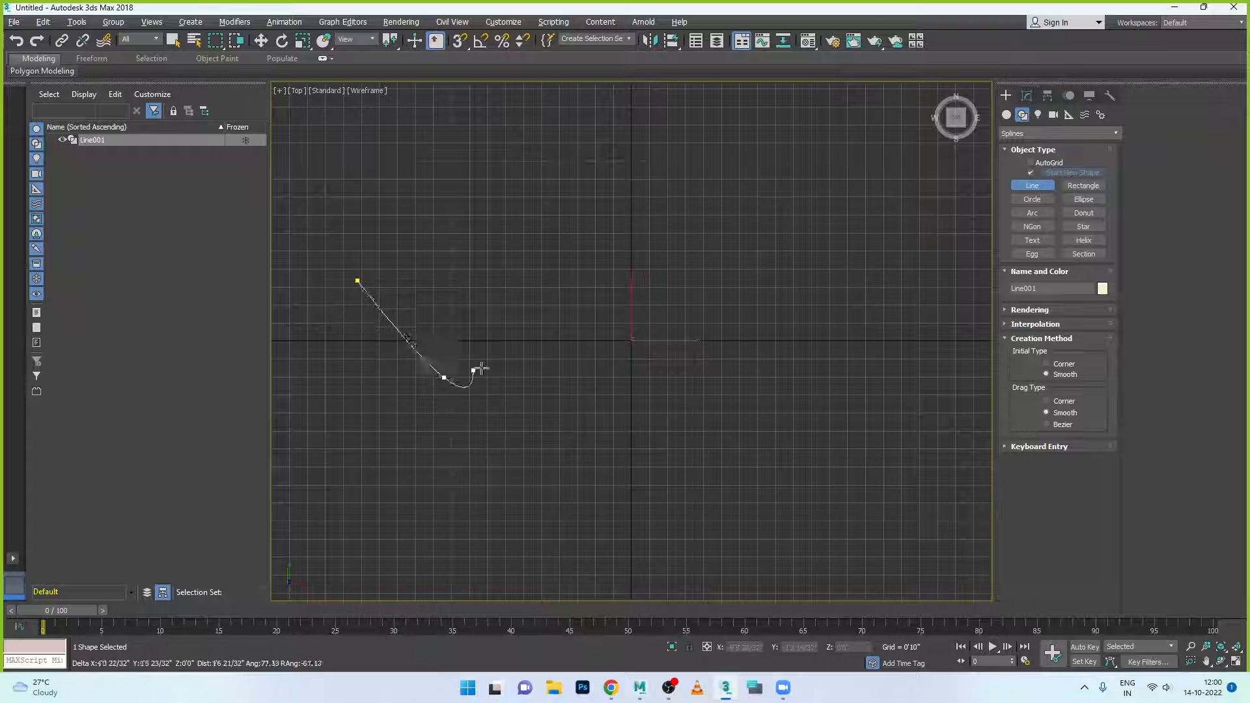
pyautogui.click(608, 262)
pyautogui.click(720, 390)
pyautogui.click(819, 280)
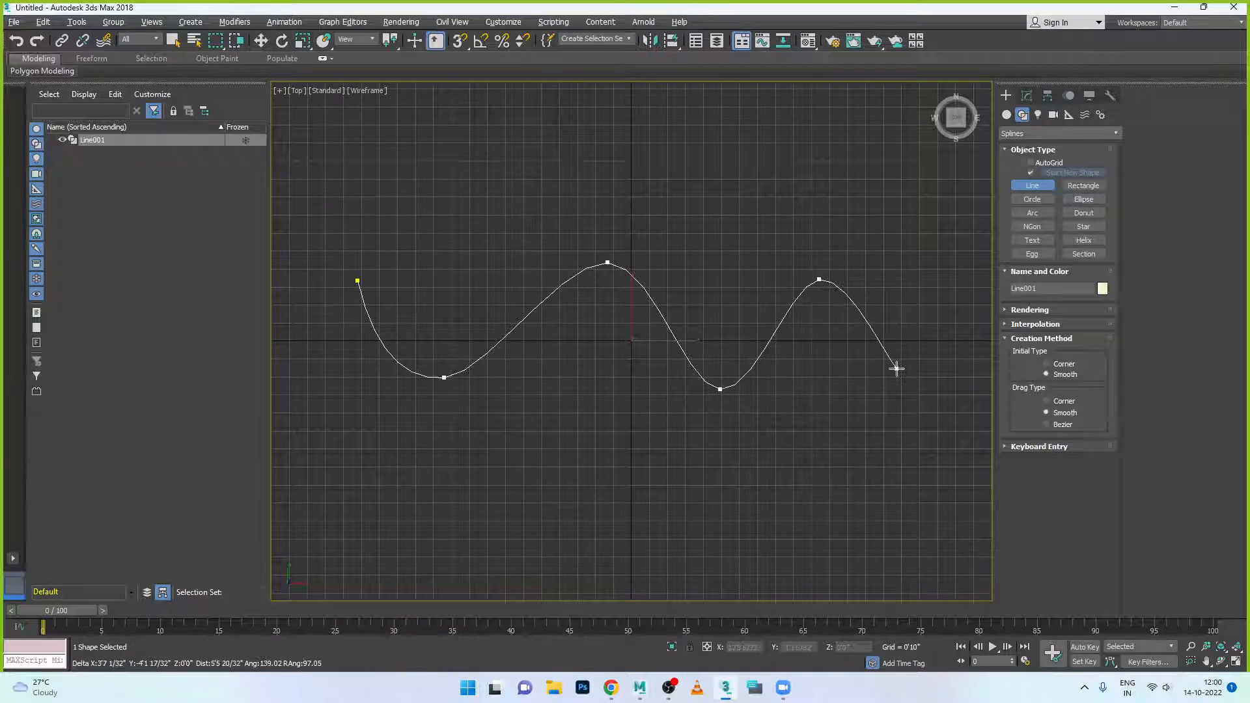
pyautogui.click(898, 369)
pyautogui.click(945, 303)
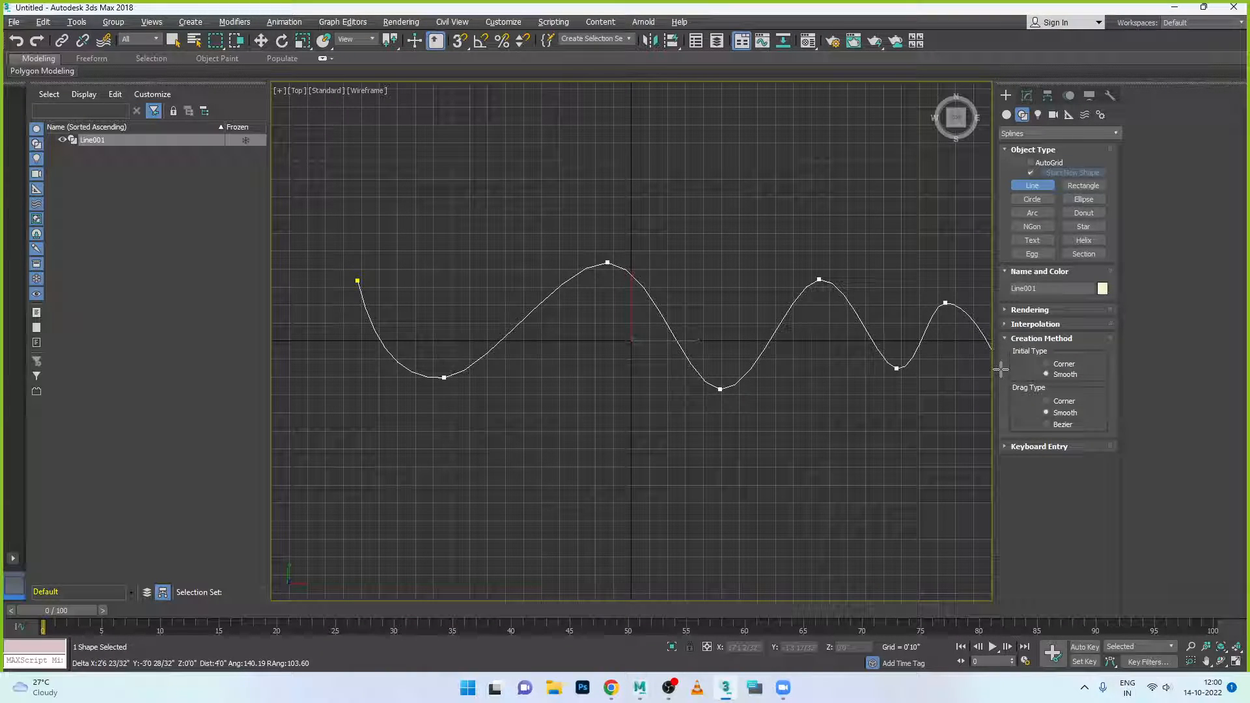
pyautogui.rightClick(945, 286)
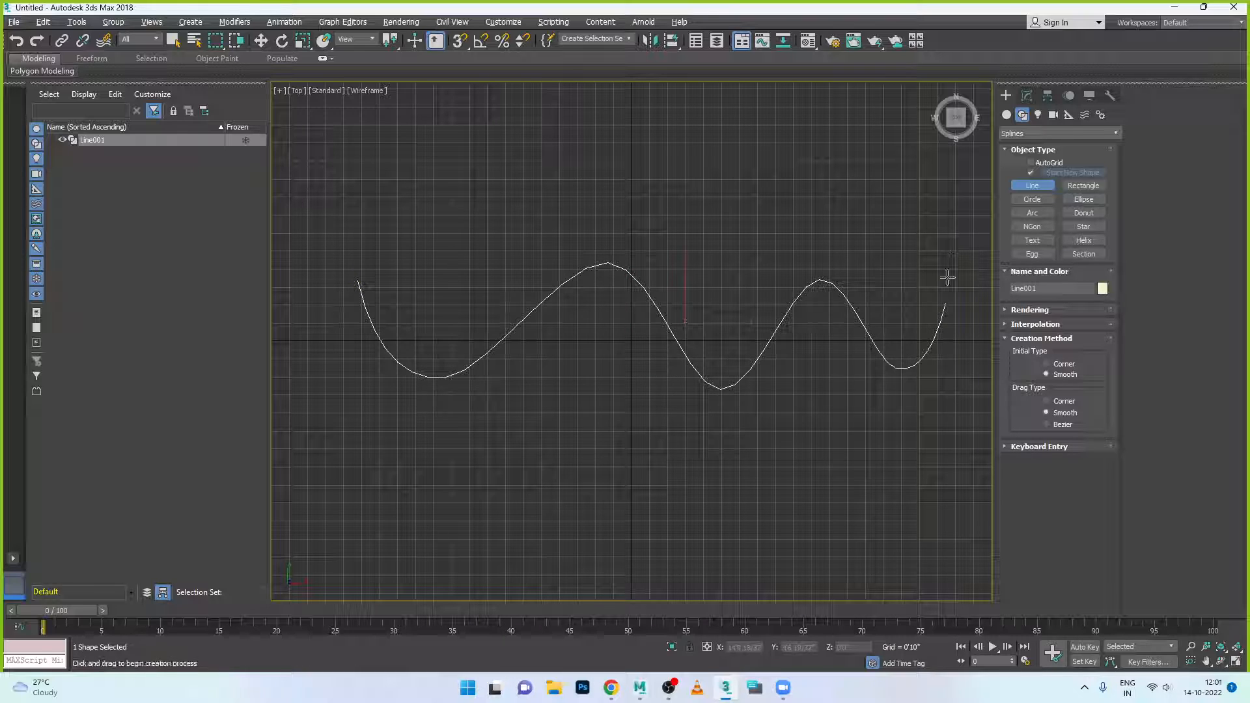
pyautogui.click(261, 41)
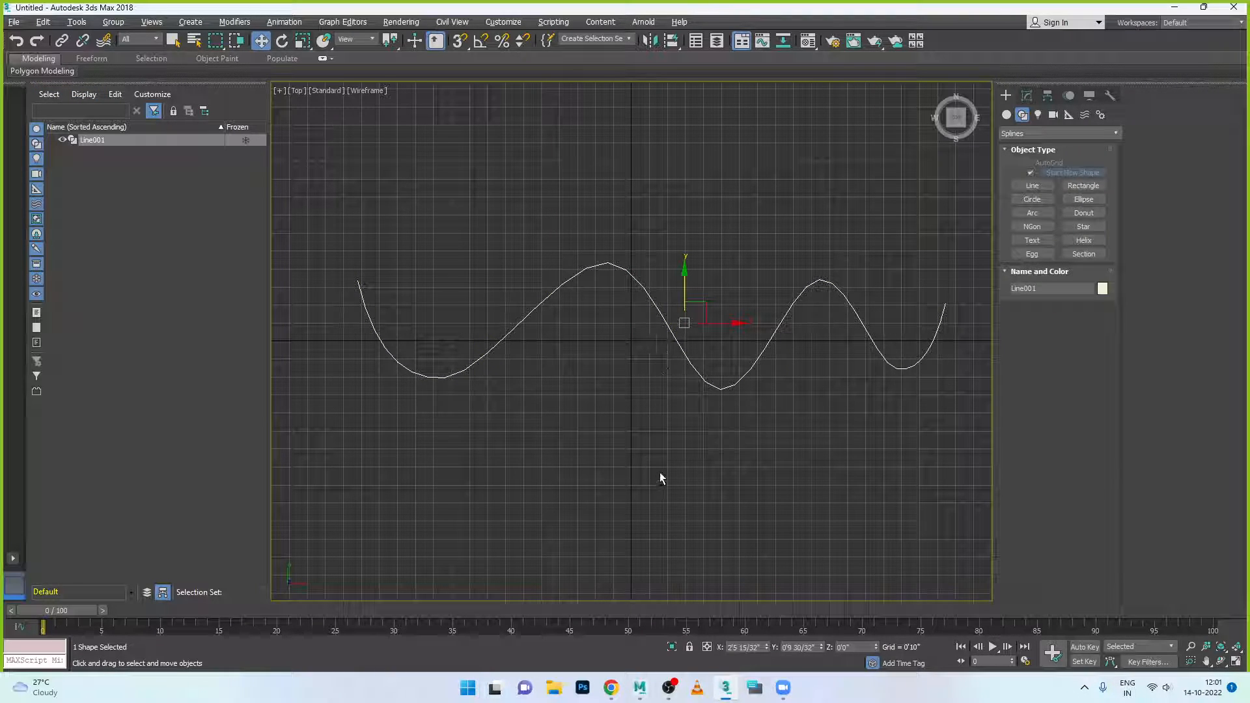
# Create a small teapot near the wavy line in the Perspective view and move it along Y.
pyautogui.hotkey('alt', 'w')
pyautogui.rightClick(710, 514)
pyautogui.hotkey('alt', 'w')
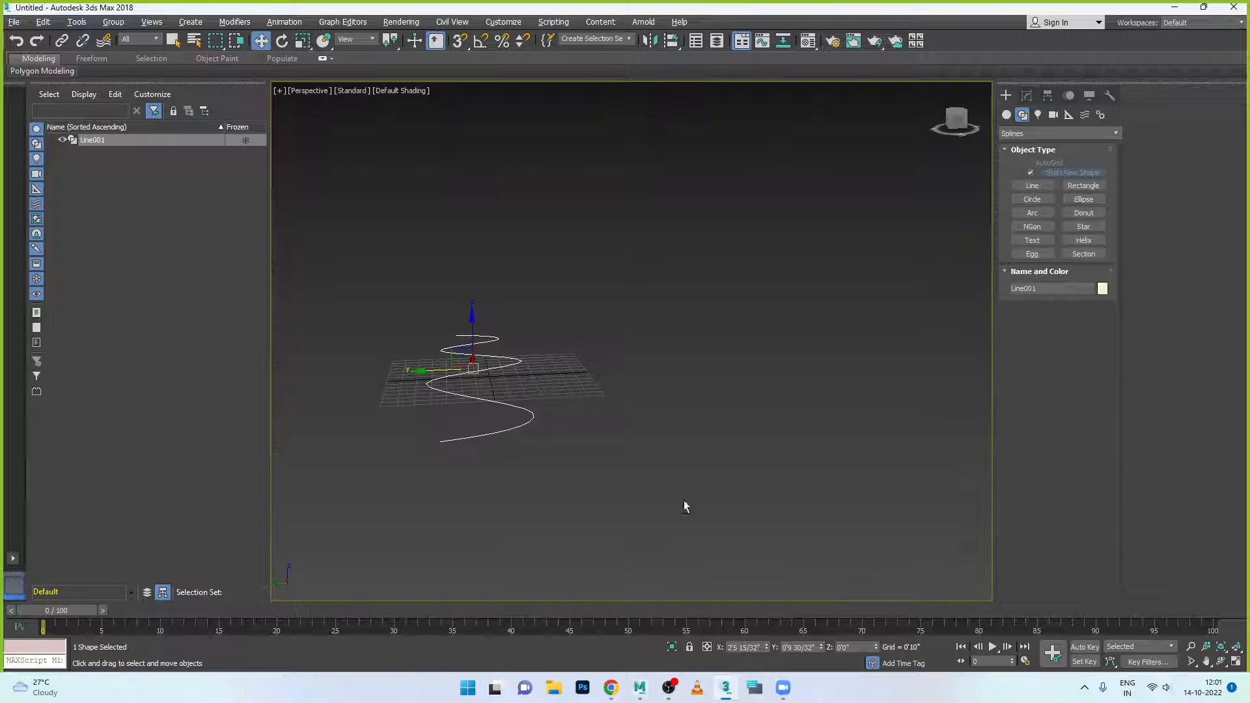
pyautogui.keyDown('alt'); pyautogui.moveTo(580, 462); pyautogui.dragTo(591, 432, button='middle'); pyautogui.keyUp('alt')
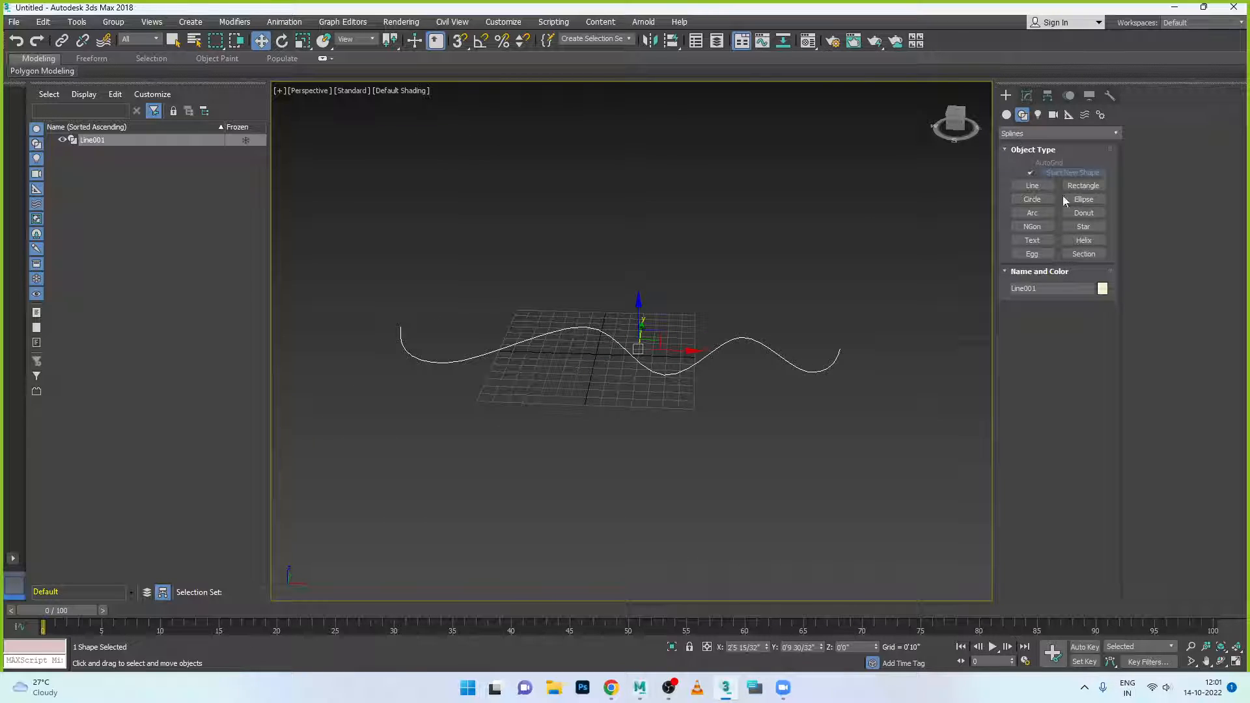
pyautogui.click(1008, 115)
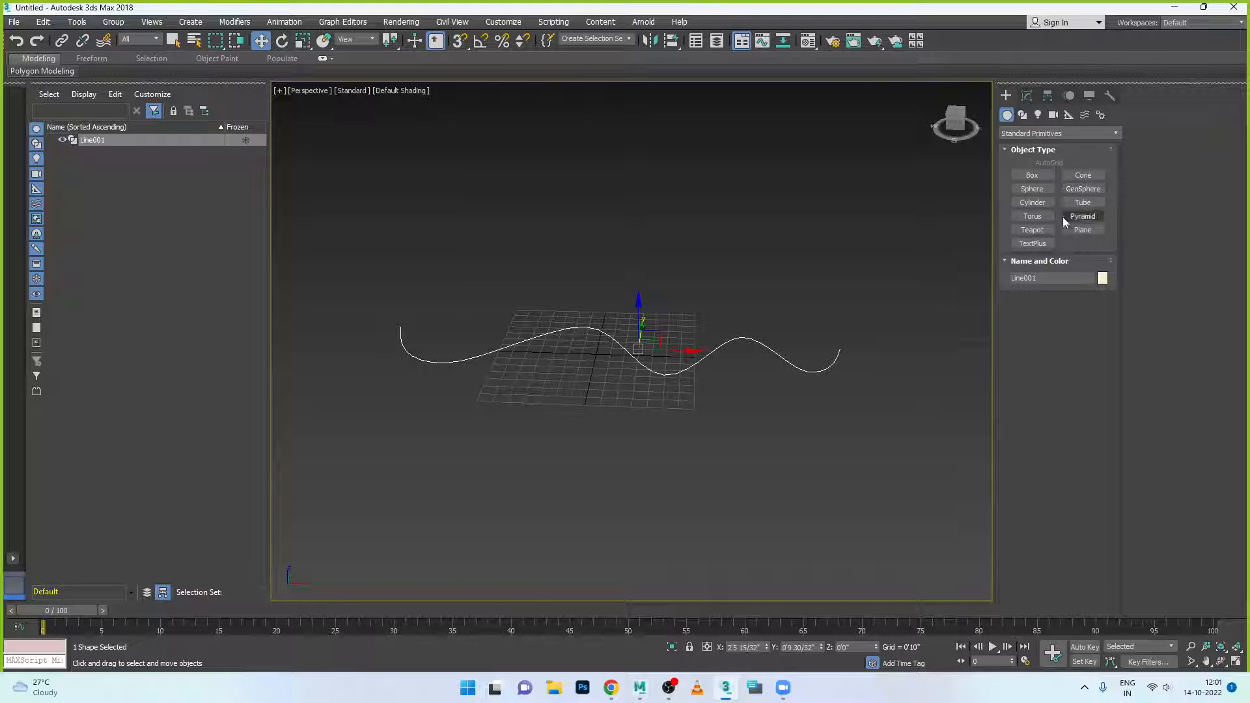
pyautogui.click(1032, 230)
pyautogui.moveTo(775, 461); pyautogui.dragTo(781, 470)
pyautogui.keyDown('alt'); pyautogui.moveTo(754, 505); pyautogui.dragTo(784, 475, button='middle'); pyautogui.keyUp('alt')
pyautogui.press('w')
pyautogui.moveTo(751, 429); pyautogui.dragTo(549, 362)
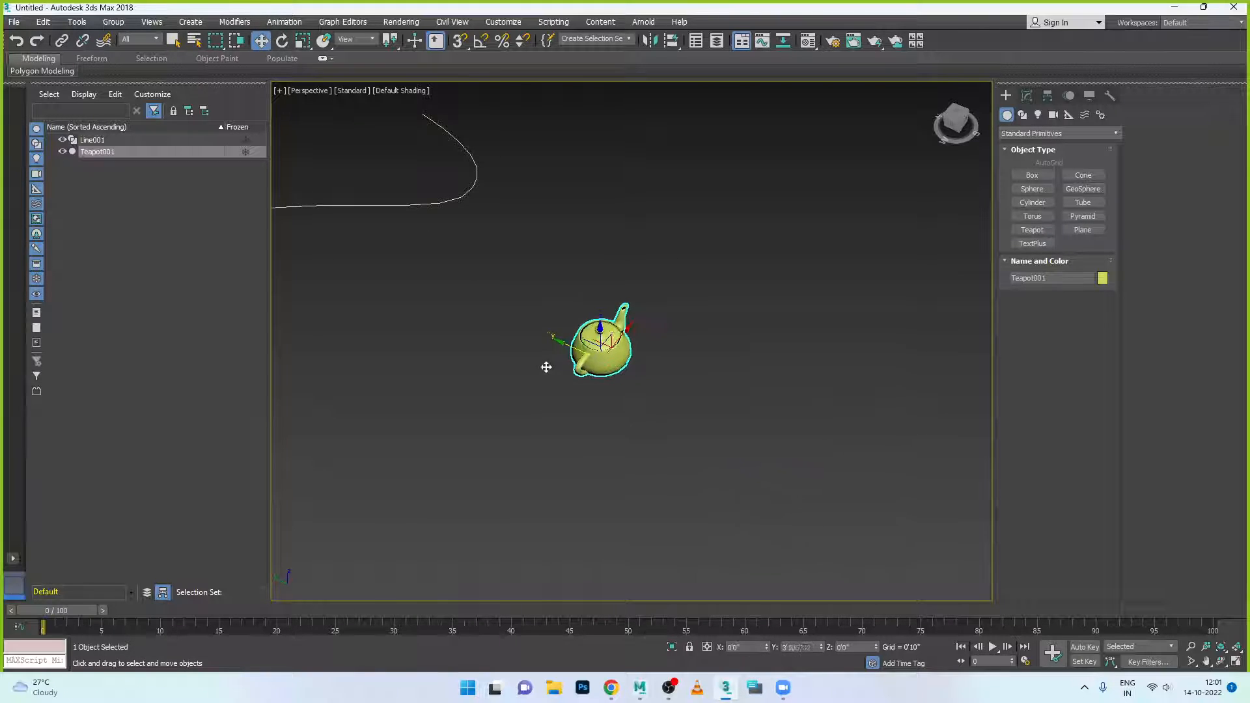
# Open the Spacing Tool for the selected teapot and move its dialog clear of the wavy line.
pyautogui.keyDown('alt'); pyautogui.moveTo(550, 363); pyautogui.dragTo(597, 438, button='middle'); pyautogui.keyUp('alt')
pyautogui.keyDown('alt'); pyautogui.moveTo(525, 419); pyautogui.dragTo(732, 279, button='middle'); pyautogui.keyUp('alt')
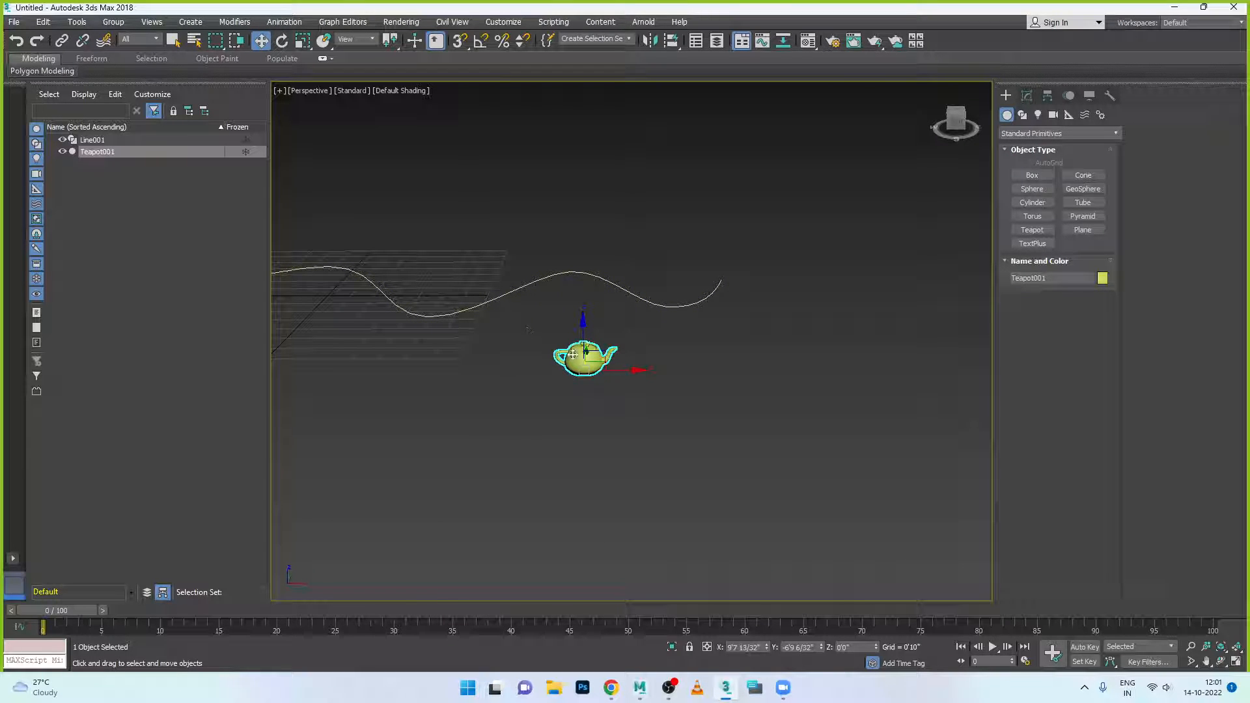
pyautogui.click(77, 21)
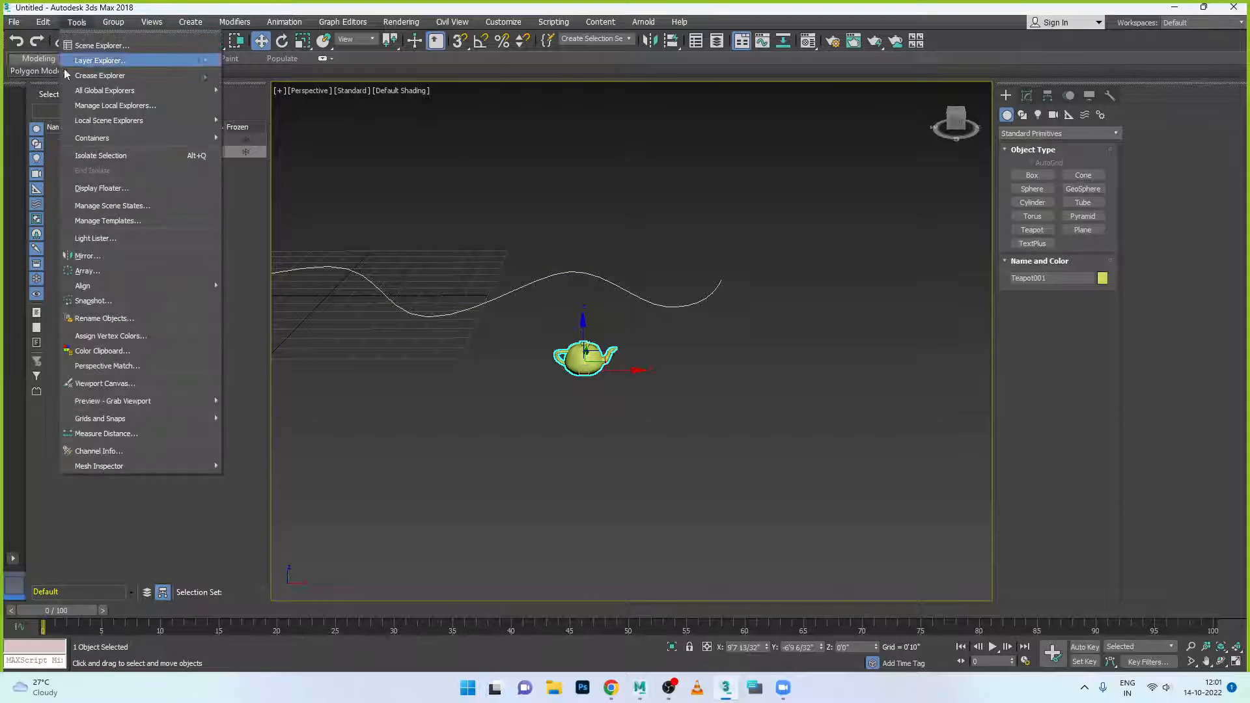
pyautogui.moveTo(116, 287)
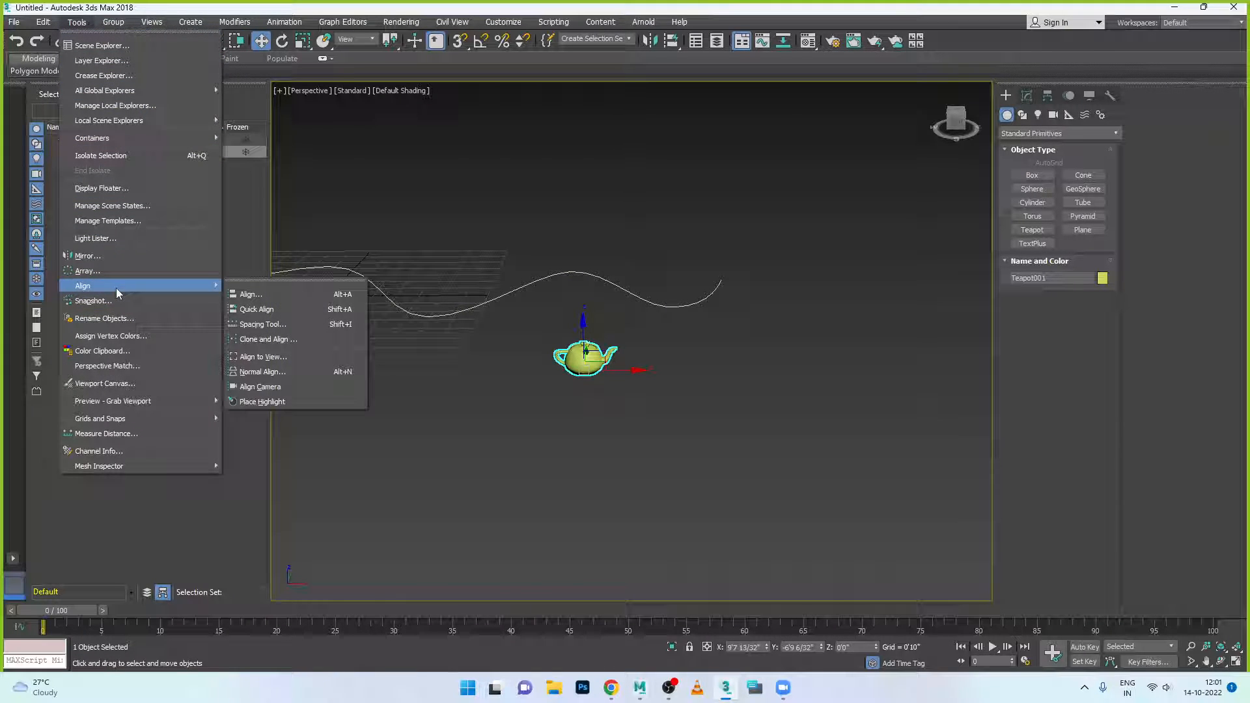
pyautogui.click(283, 324)
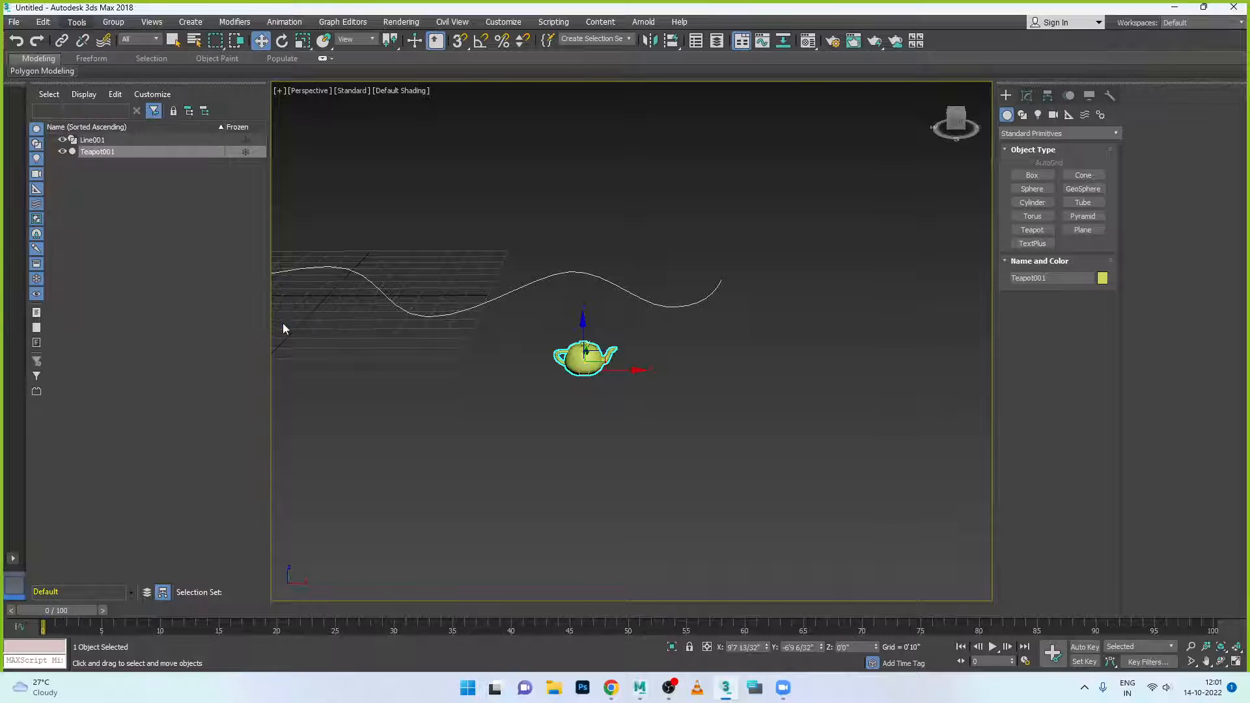
pyautogui.moveTo(52, 25); pyautogui.dragTo(809, 161)
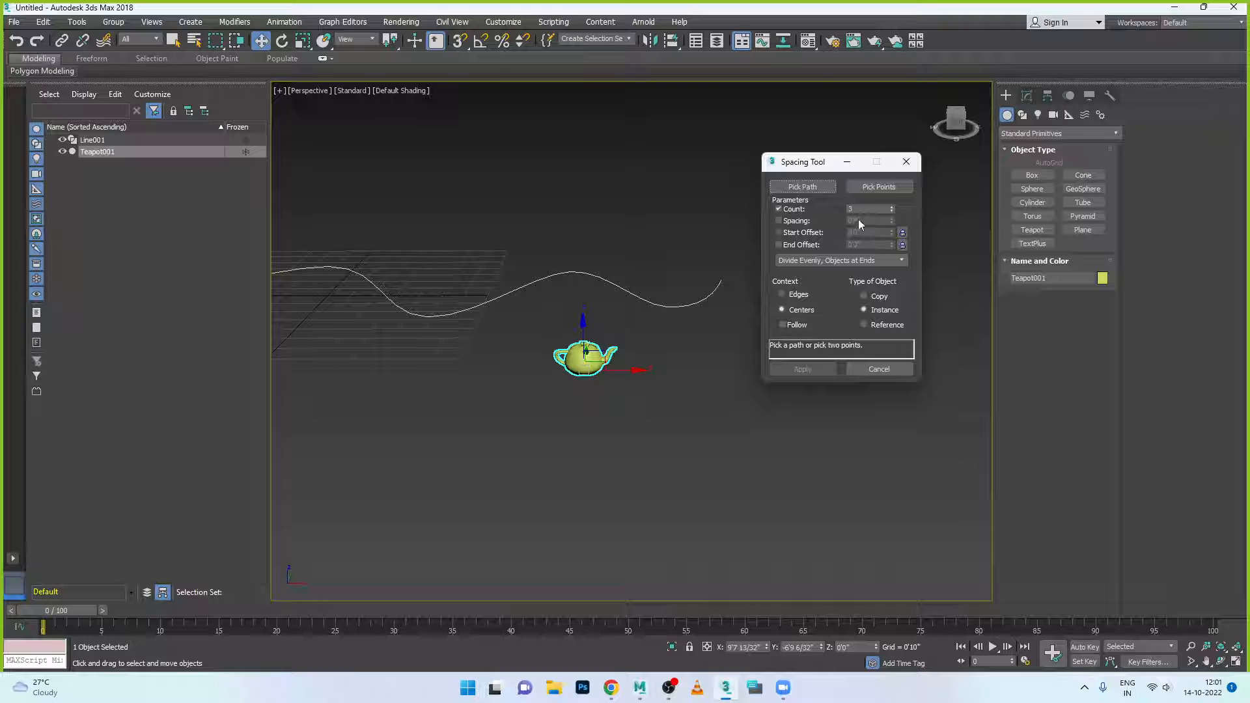
# Distribute 3 instances of the teapot evenly along the wavy line, using the line as the spacing path.
pyautogui.click(891, 205)
pyautogui.click(893, 212)
pyautogui.click(892, 206)
pyautogui.click(892, 207)
pyautogui.click(814, 185)
pyautogui.click(561, 275)
pyautogui.scroll(-1, 744, 347)
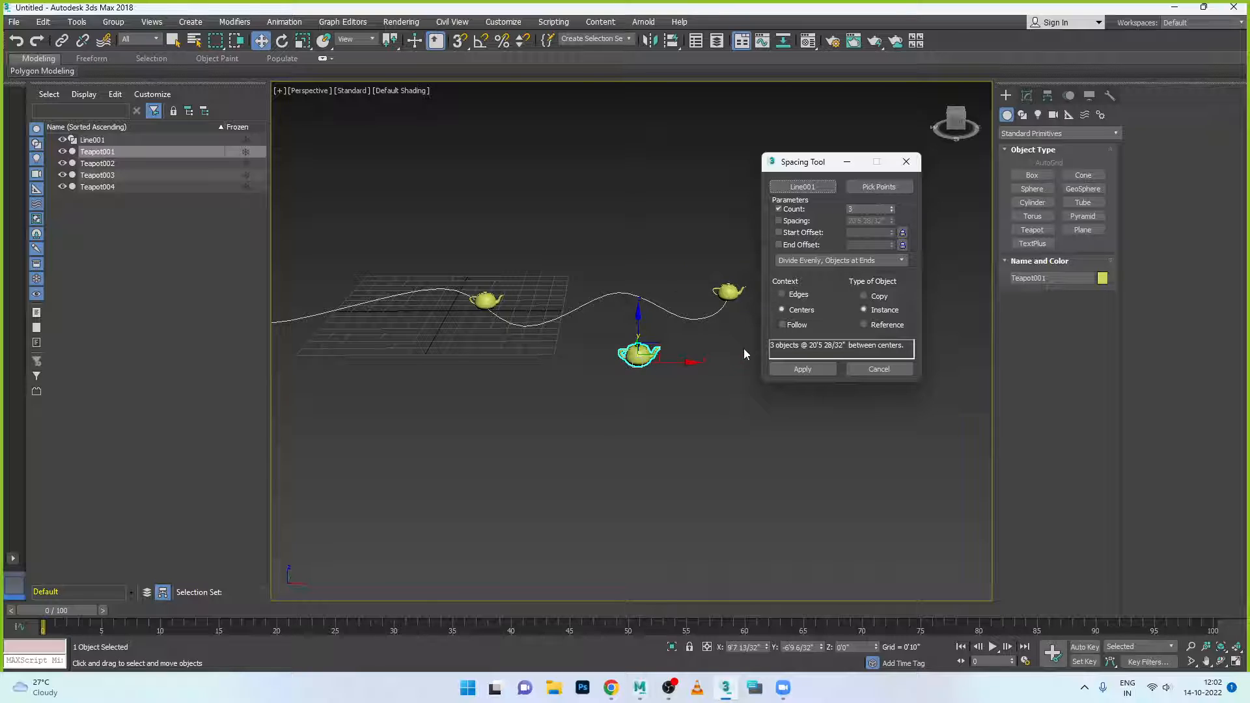
pyautogui.scroll(-2, 743, 349)
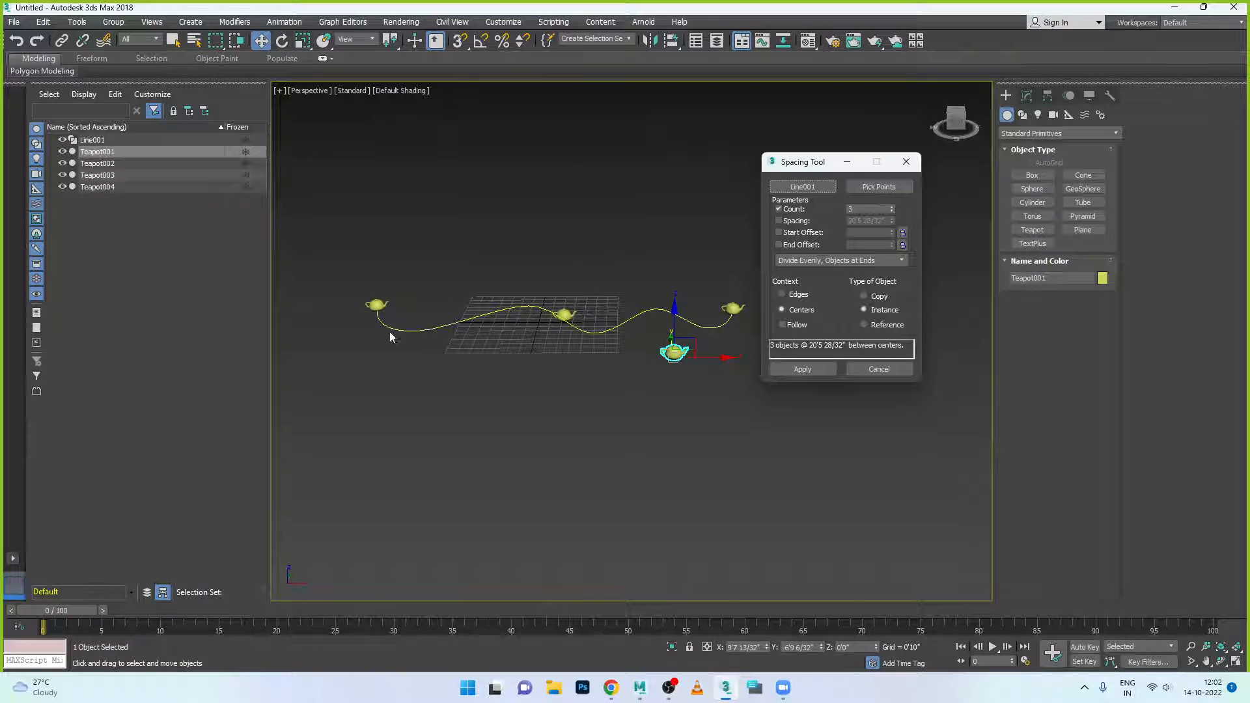
pyautogui.scroll(2, 603, 307)
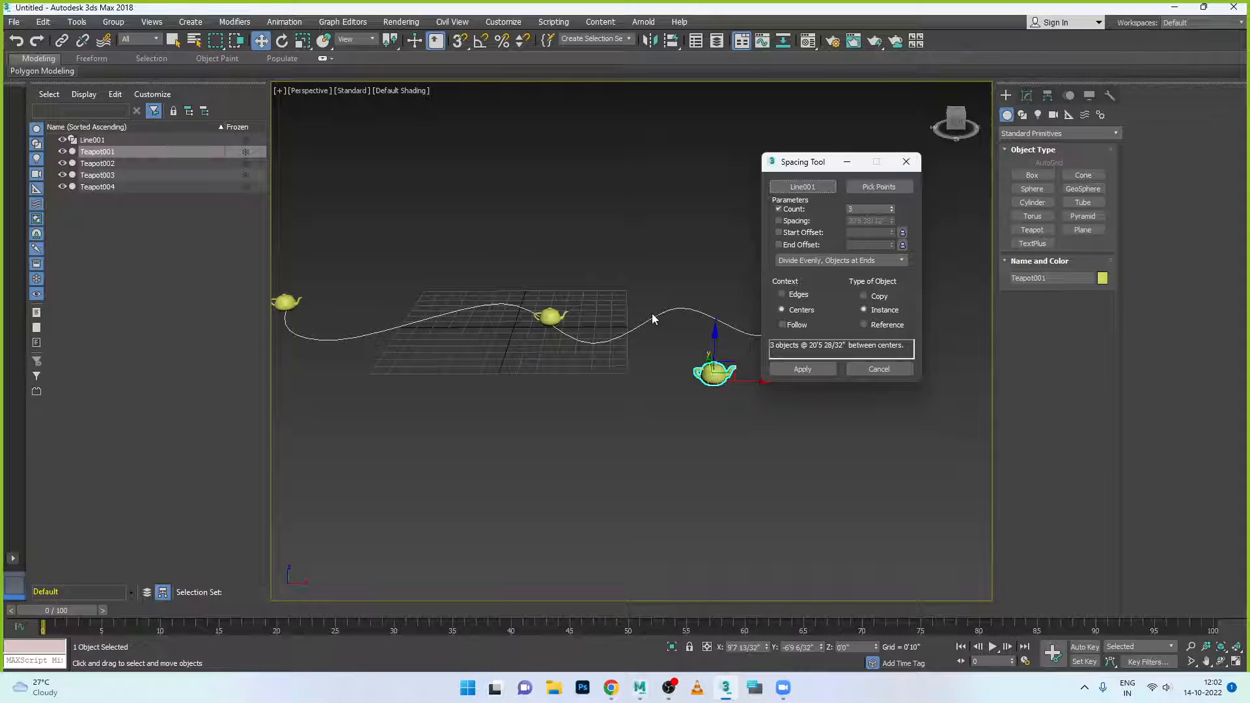
# Enable Follow and raise the Count to 7 so the teapots turn along the path.
pyautogui.click(795, 328)
pyautogui.click(892, 208)
pyautogui.click(892, 207)
pyautogui.click(892, 207)
pyautogui.click(892, 207)
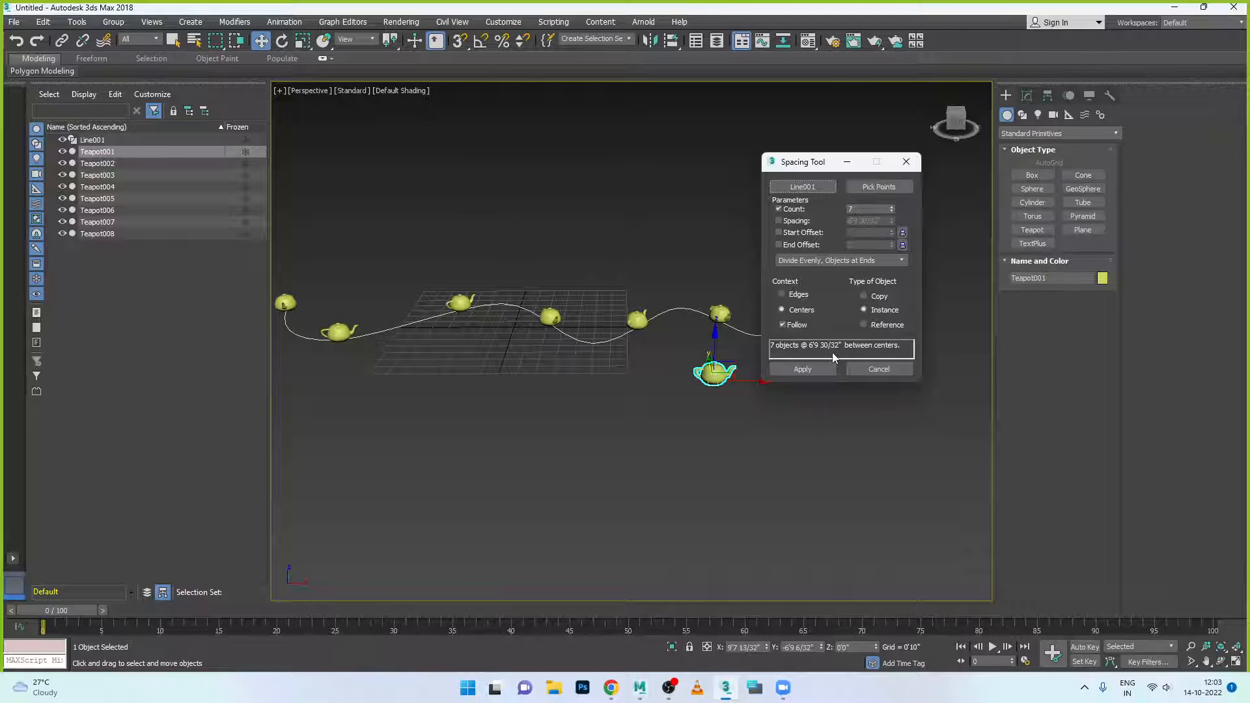
# Enable both start and end offsets, set the Start Offset to 0'1 30/32", and apply the spacing.
pyautogui.click(893, 262)
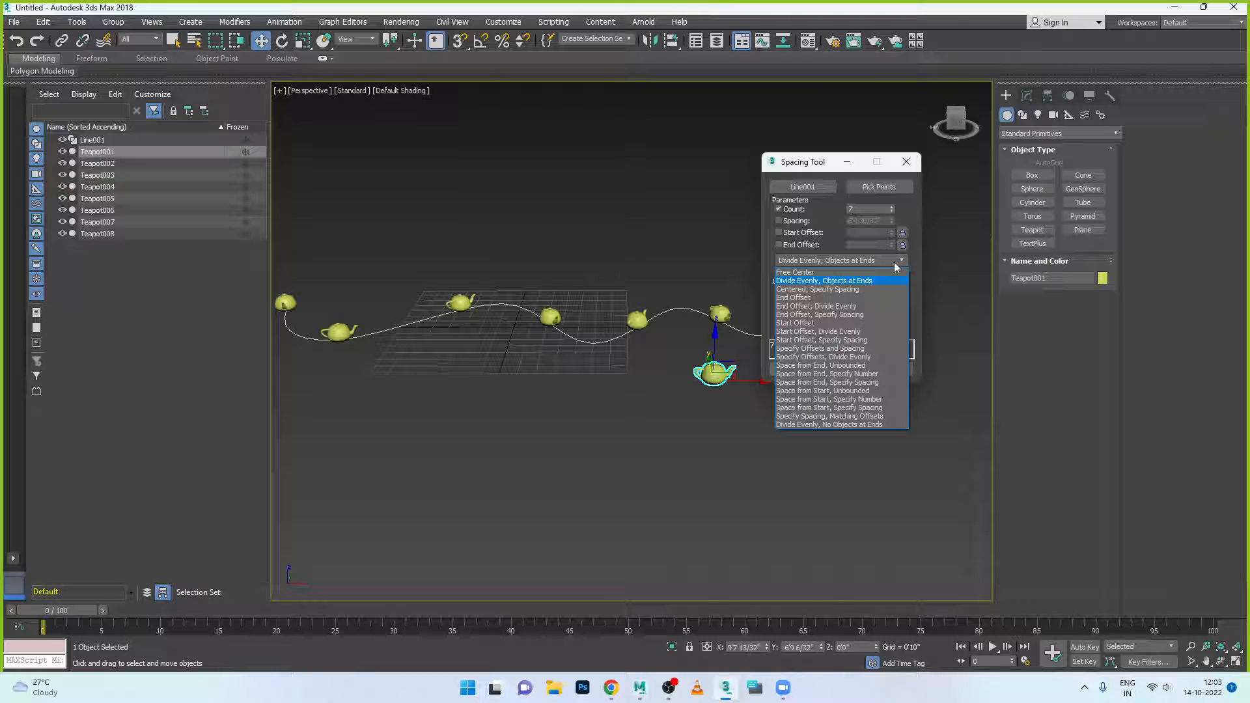
pyautogui.click(911, 215)
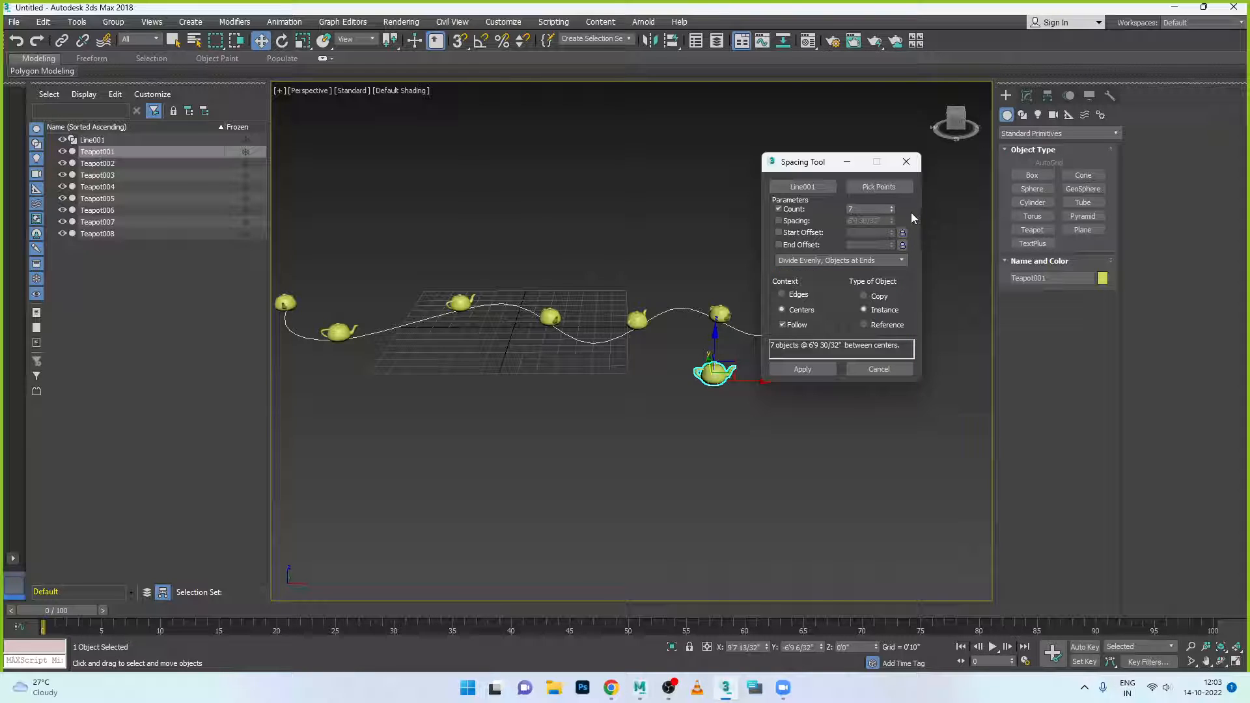
pyautogui.click(780, 233)
pyautogui.click(779, 245)
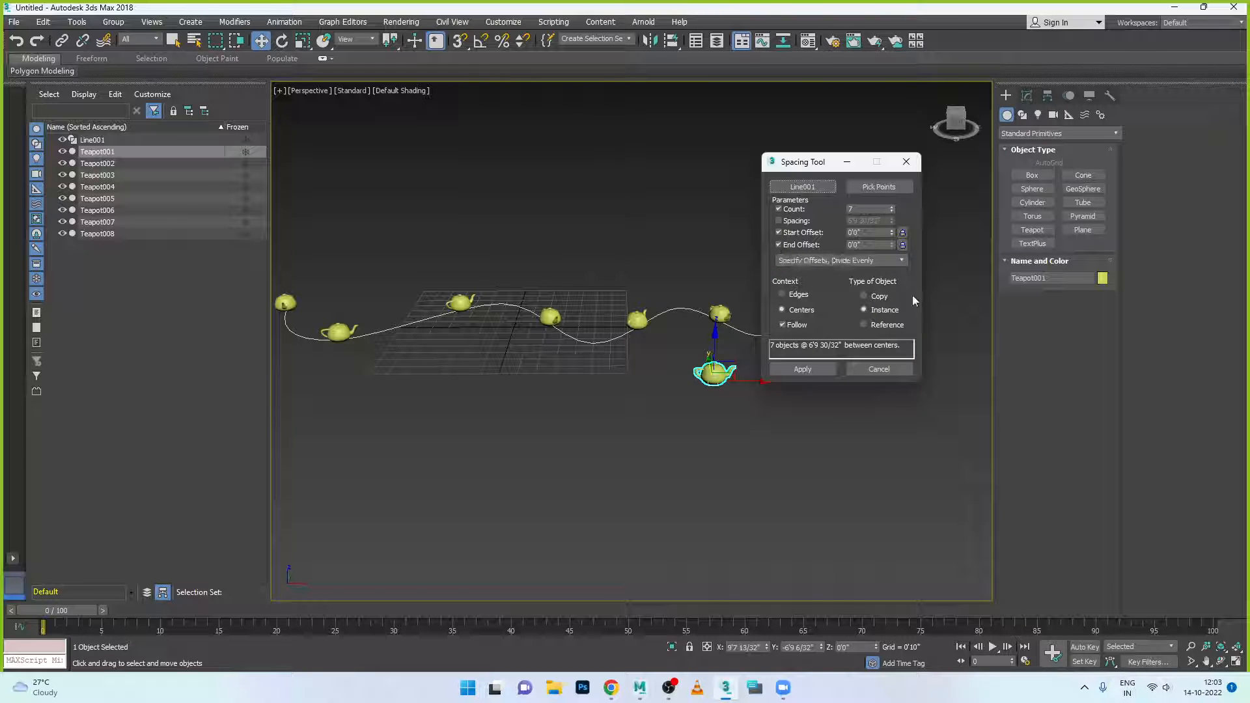
pyautogui.click(893, 231)
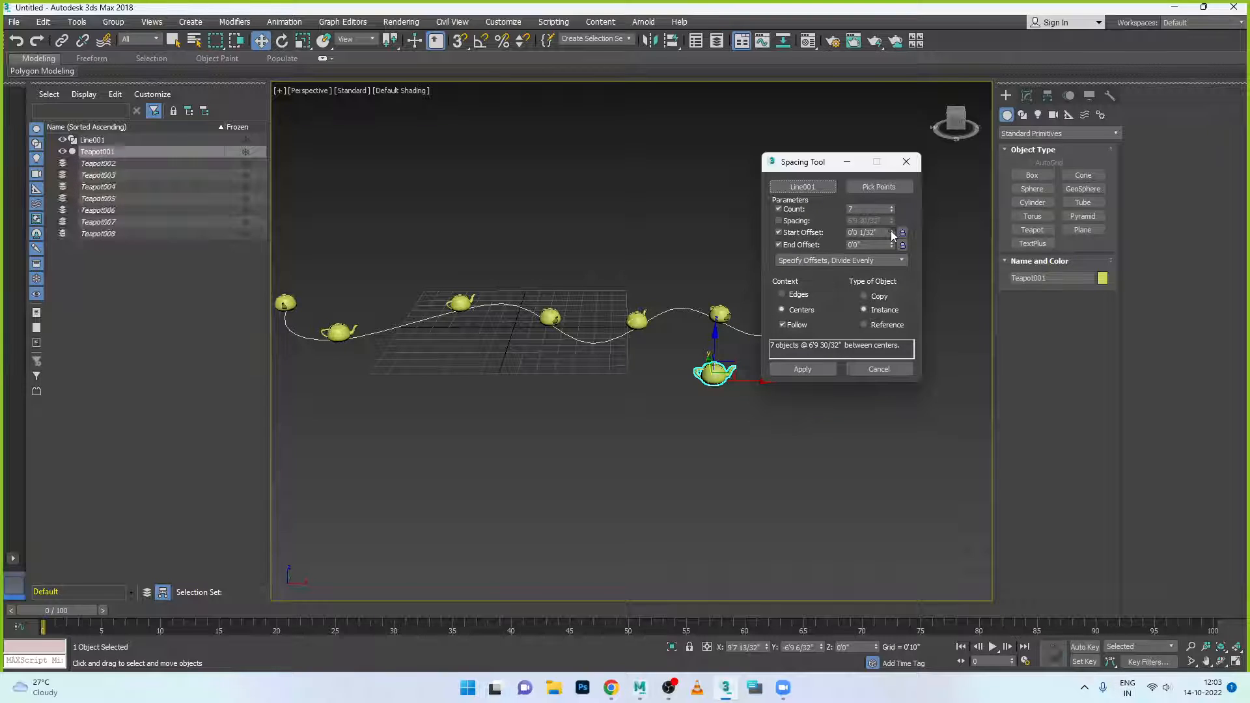
pyautogui.moveTo(892, 235); pyautogui.dragTo(893, 107)
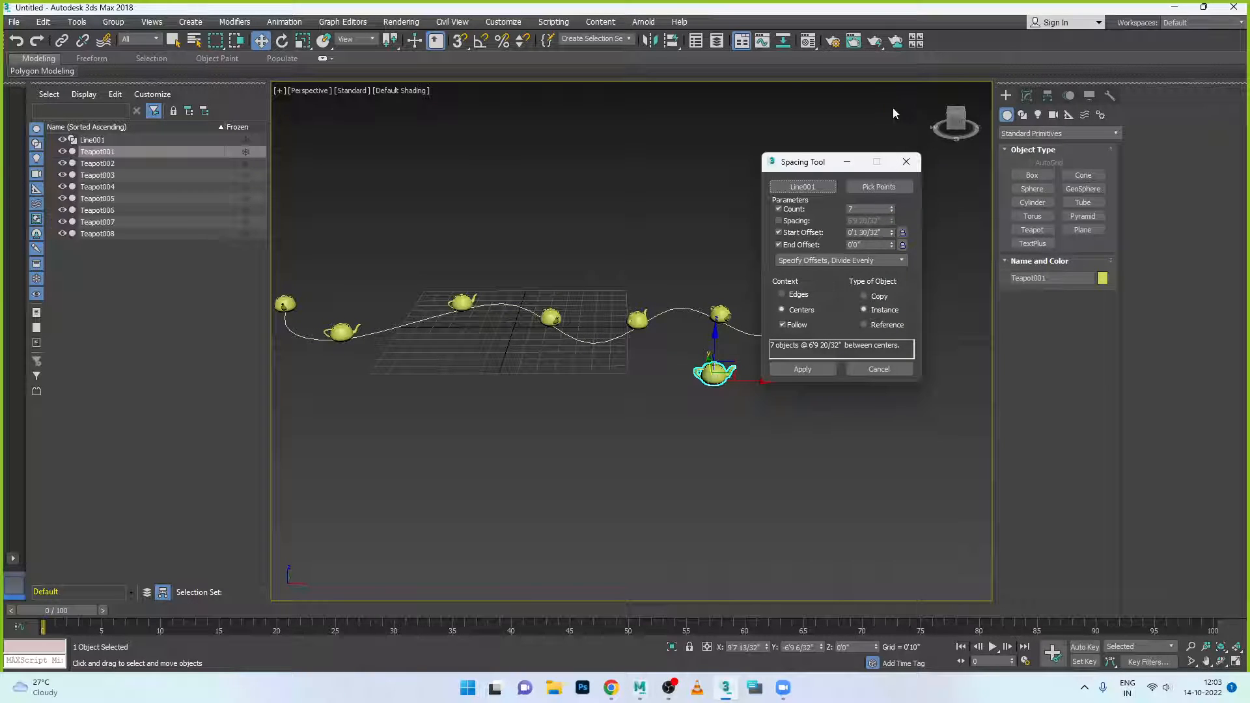
pyautogui.click(818, 366)
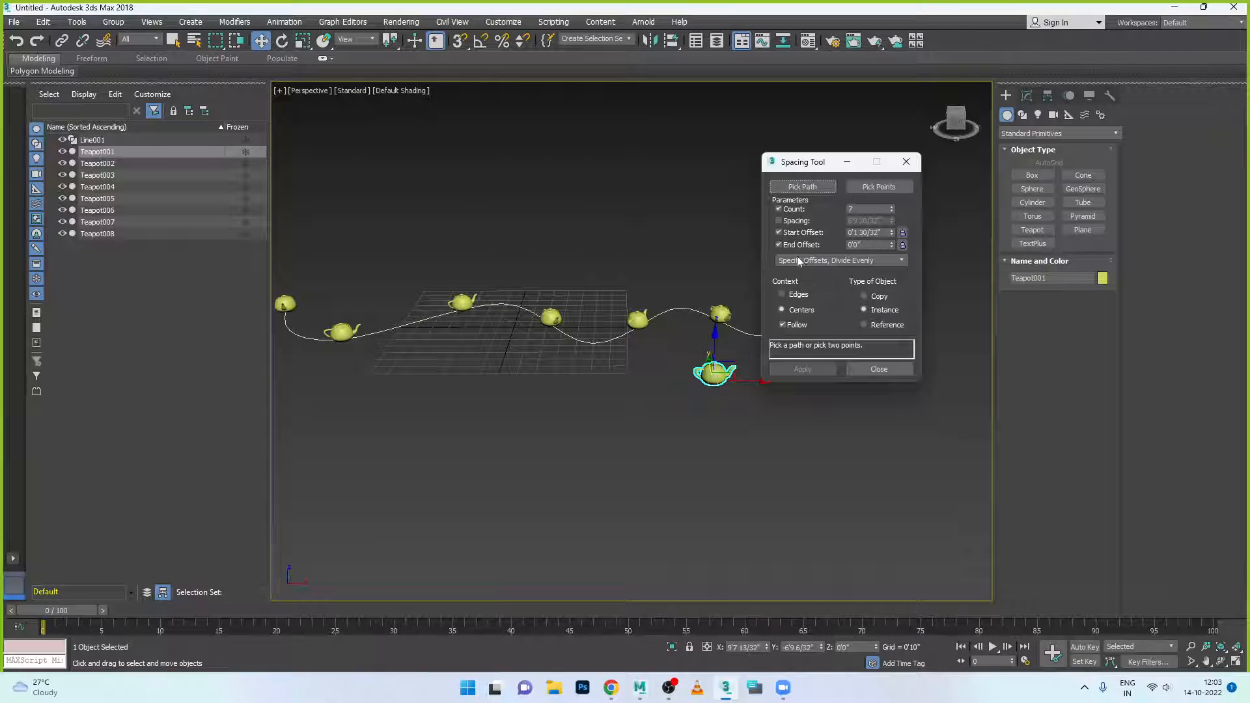
# Turn off both offsets, review the available distribution modes, and close the Spacing Tool.
pyautogui.scroll(10, 790, 260)
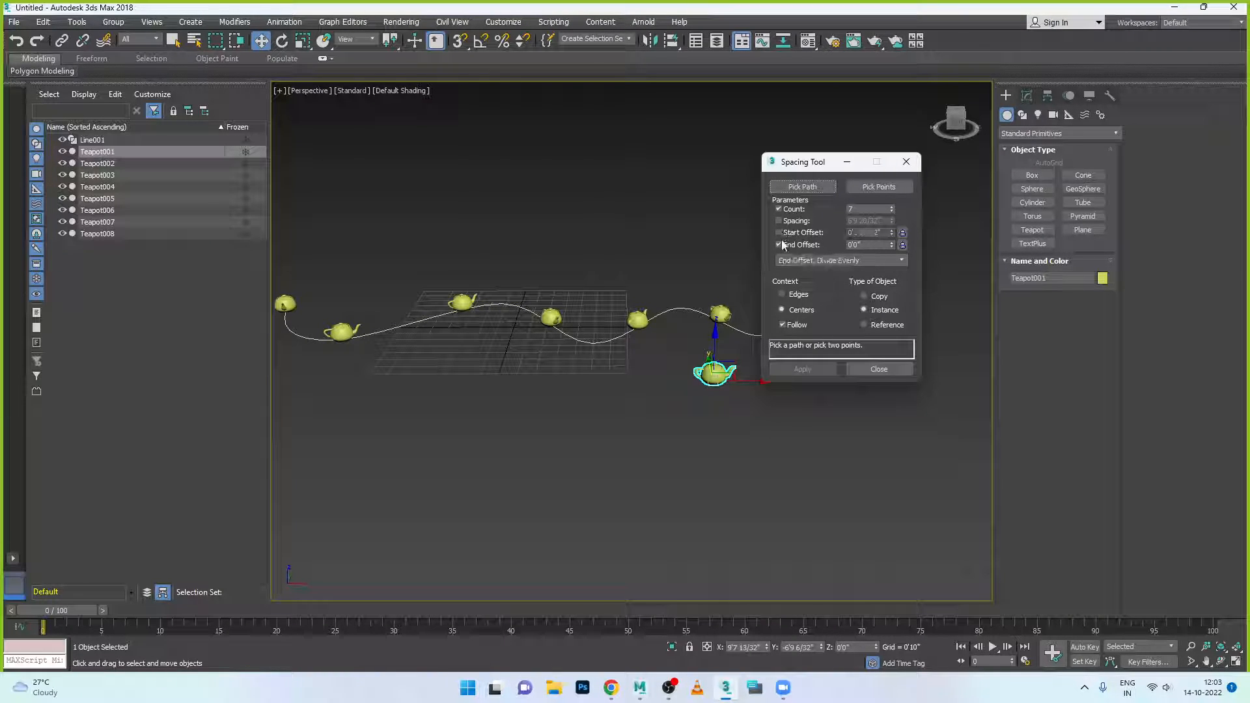
pyautogui.click(881, 259)
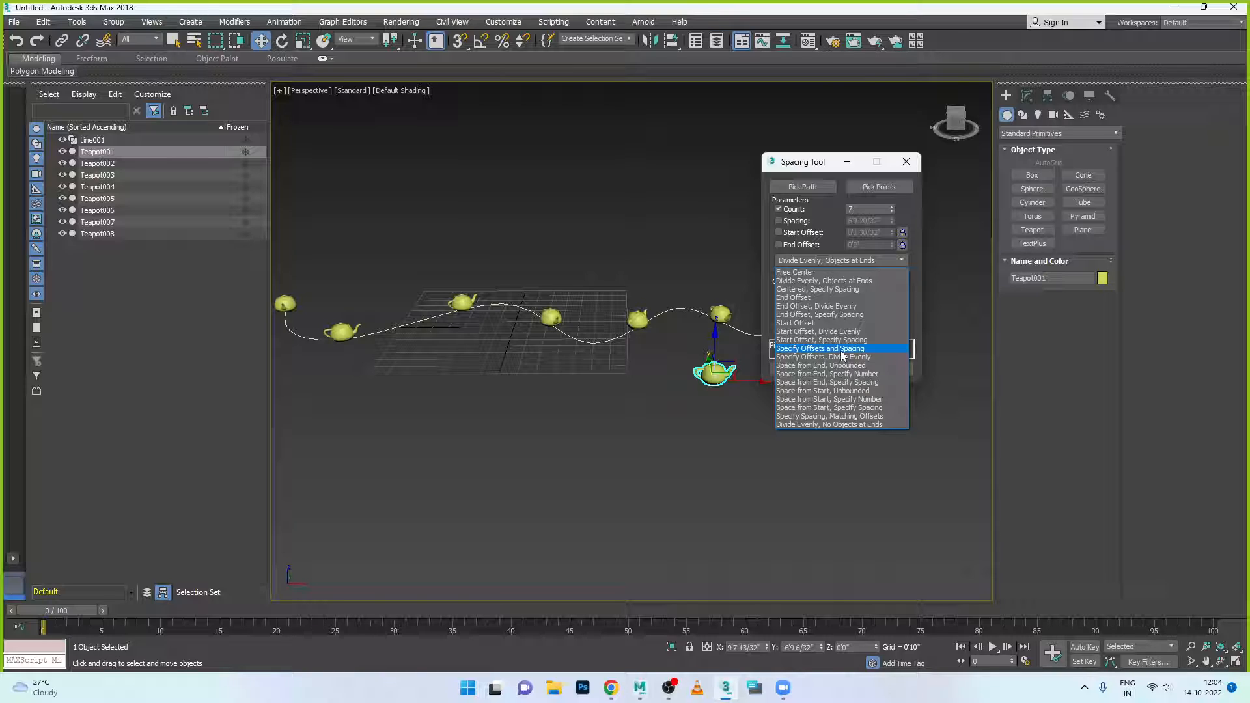
pyautogui.click(690, 408)
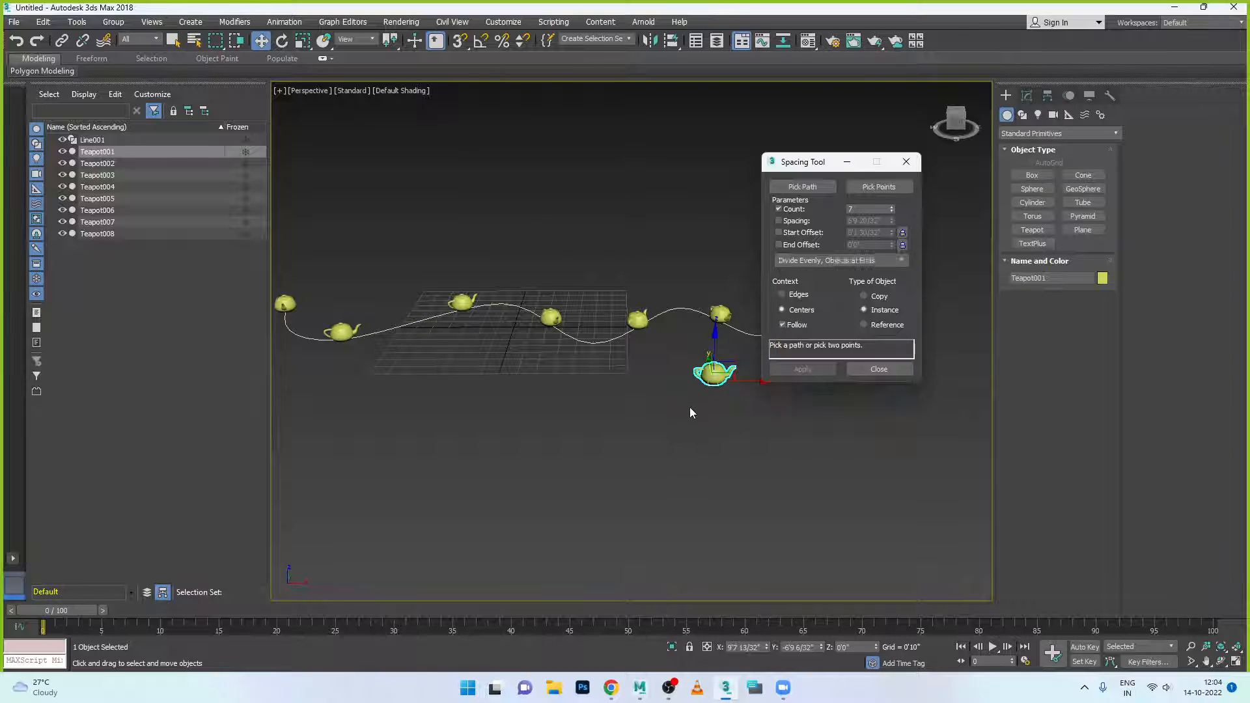
pyautogui.scroll(-2, 612, 344)
pyautogui.click(879, 369)
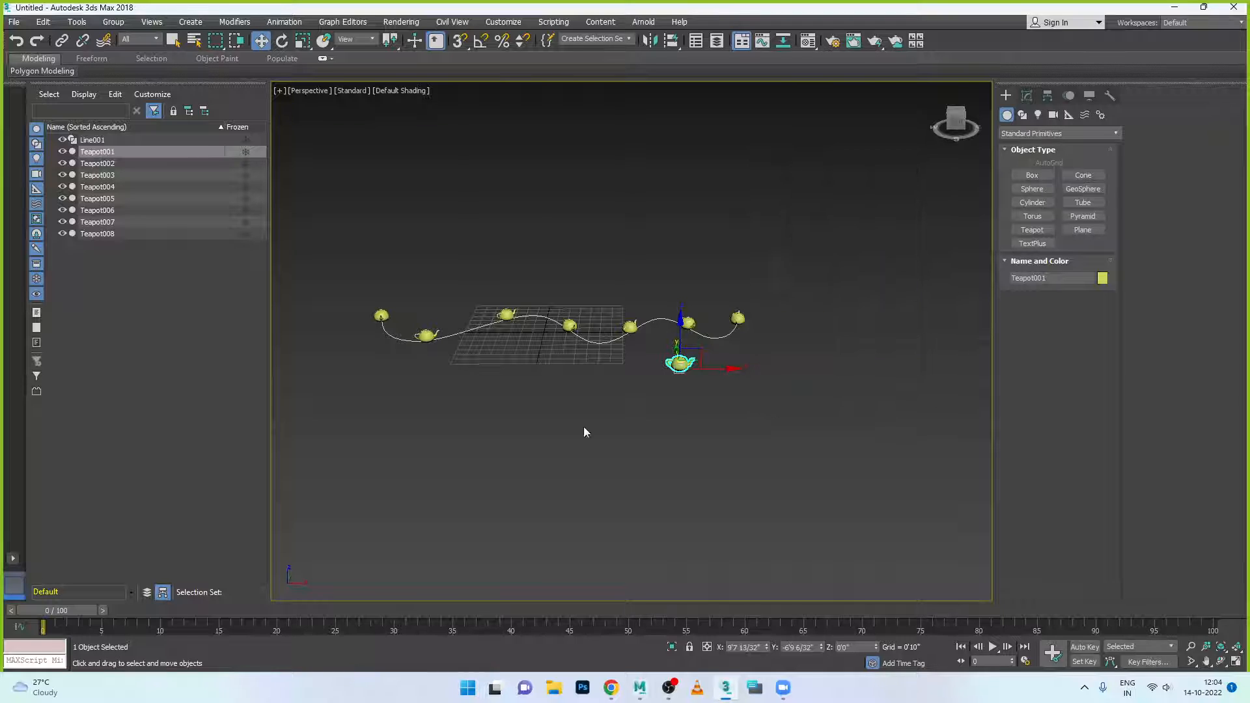
# Delete the seven spaced teapots along the wavy line, keeping the original teapot.
pyautogui.click(422, 378)
pyautogui.click(427, 336)
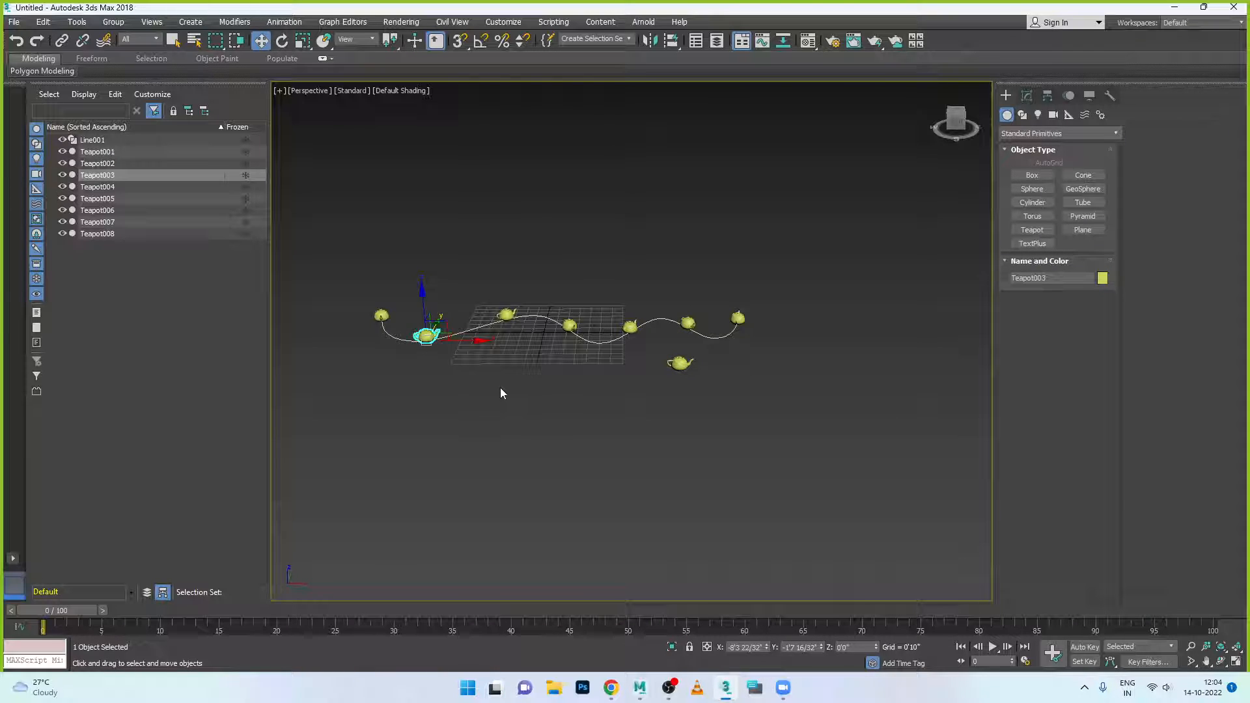
pyautogui.press('Delete')
pyautogui.click(508, 315)
pyautogui.press('Delete')
pyautogui.click(570, 325)
pyautogui.press('Delete')
pyautogui.click(630, 326)
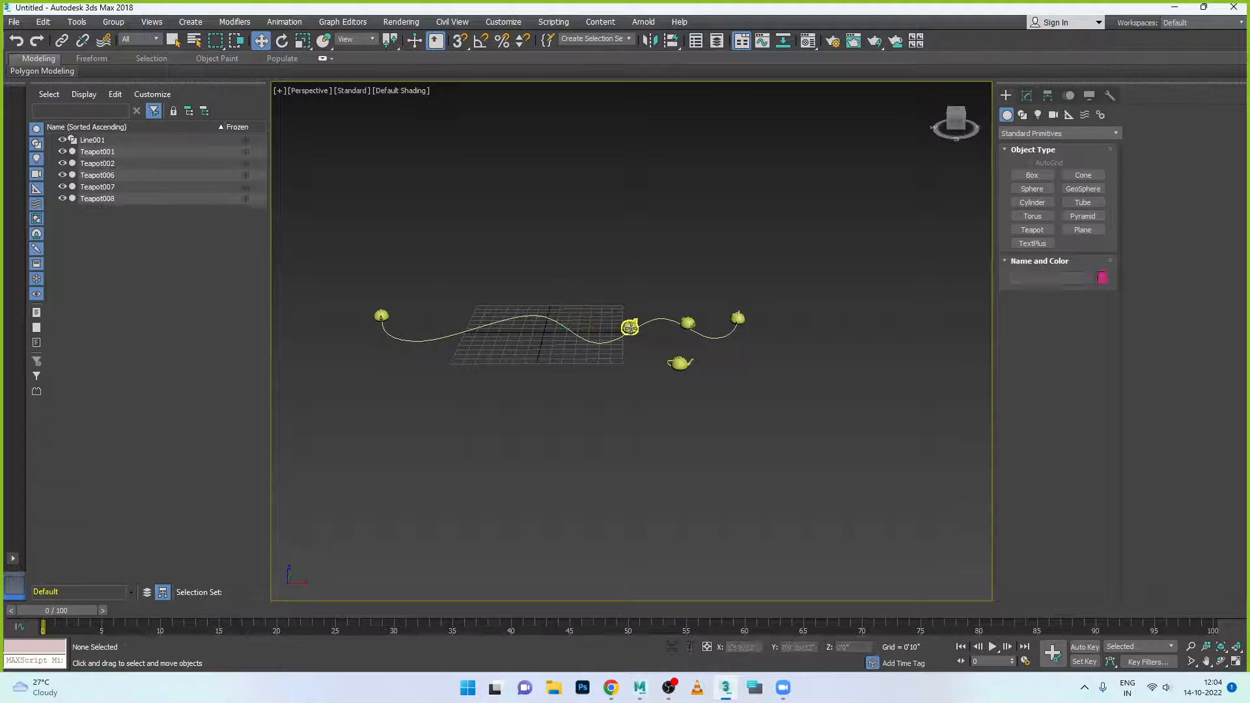
pyautogui.press('Delete')
pyautogui.click(688, 323)
pyautogui.press('Delete')
pyautogui.click(739, 319)
pyautogui.press('Delete')
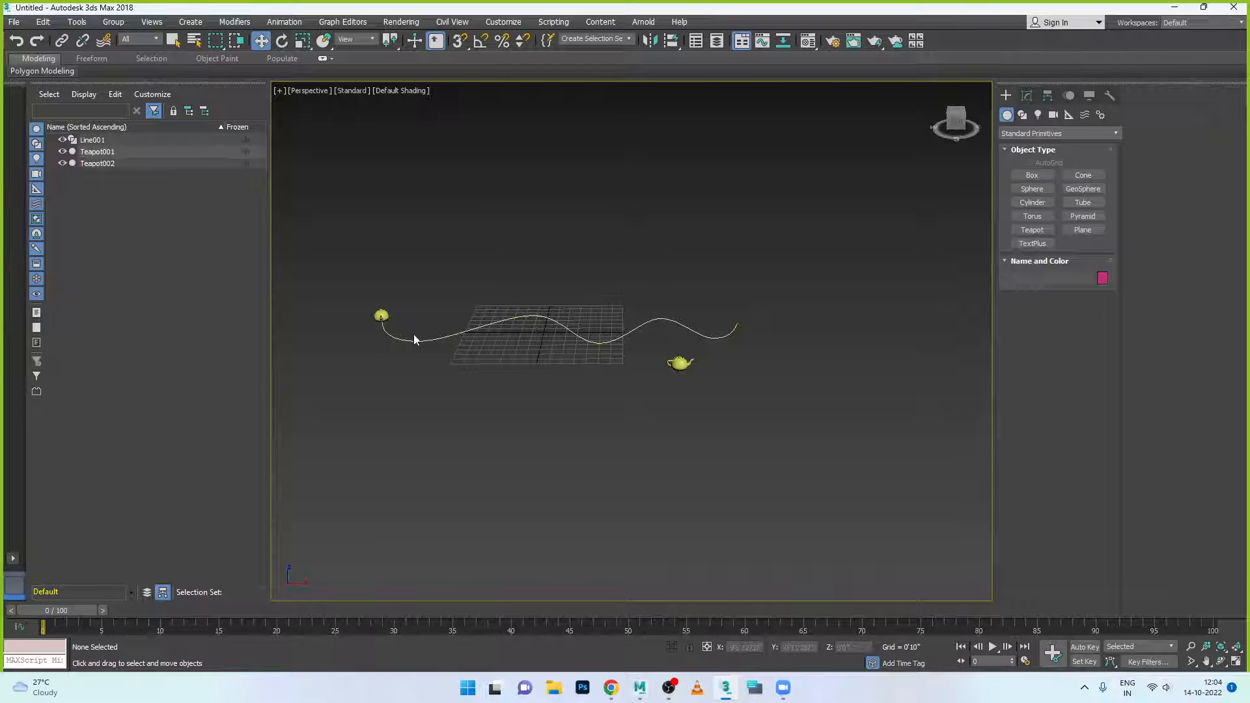
pyautogui.click(381, 316)
pyautogui.press('Delete')
# Reopen the Spacing Tool for the original teapot and distribute 7 instances along the wavy line.
pyautogui.click(677, 364)
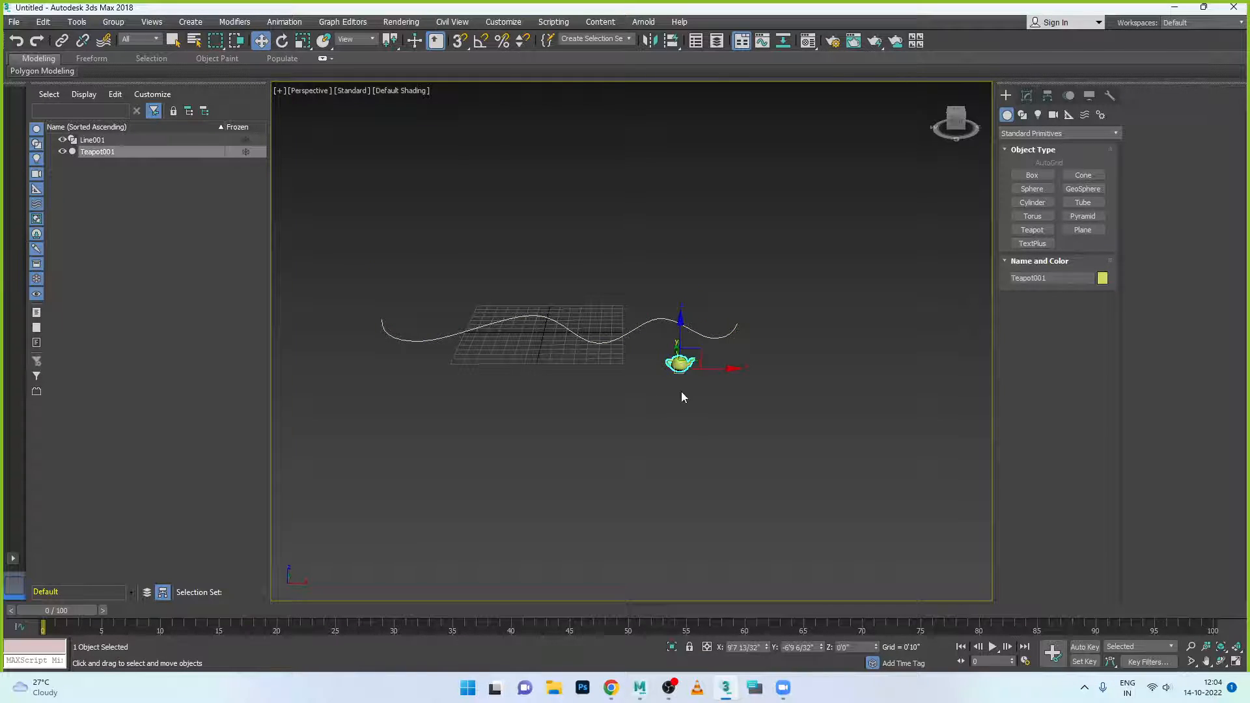
pyautogui.click(76, 21)
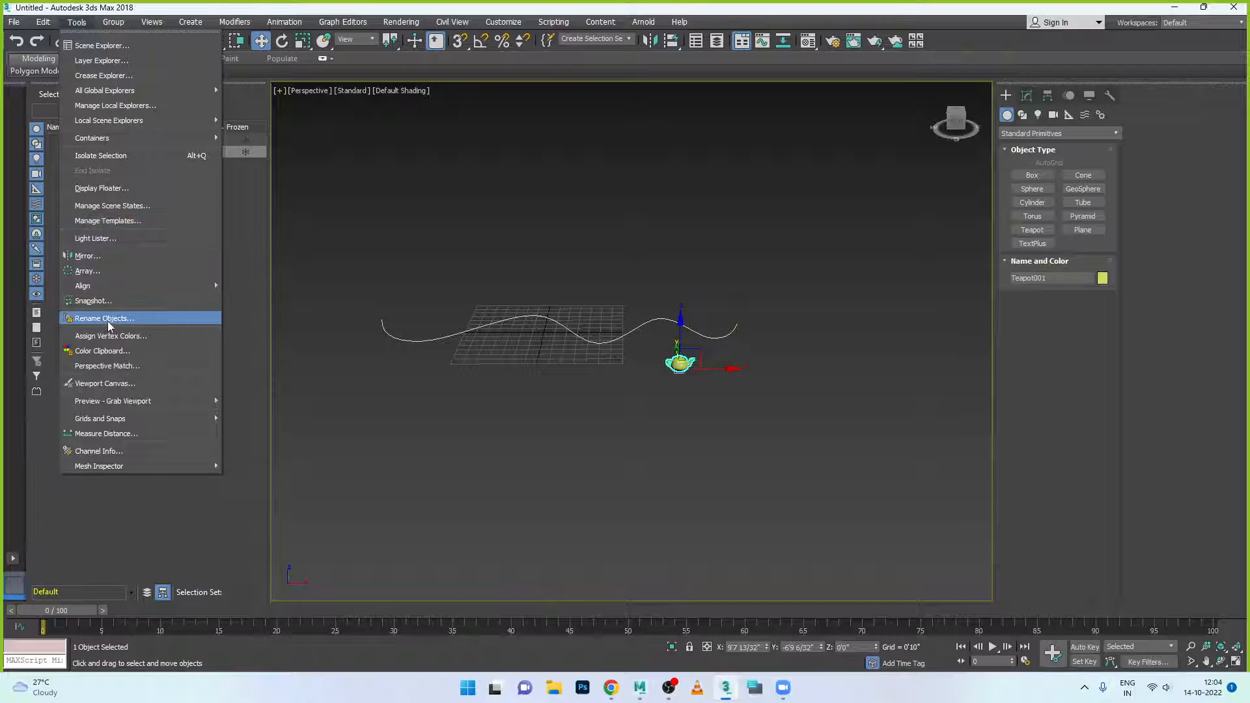
pyautogui.moveTo(114, 284)
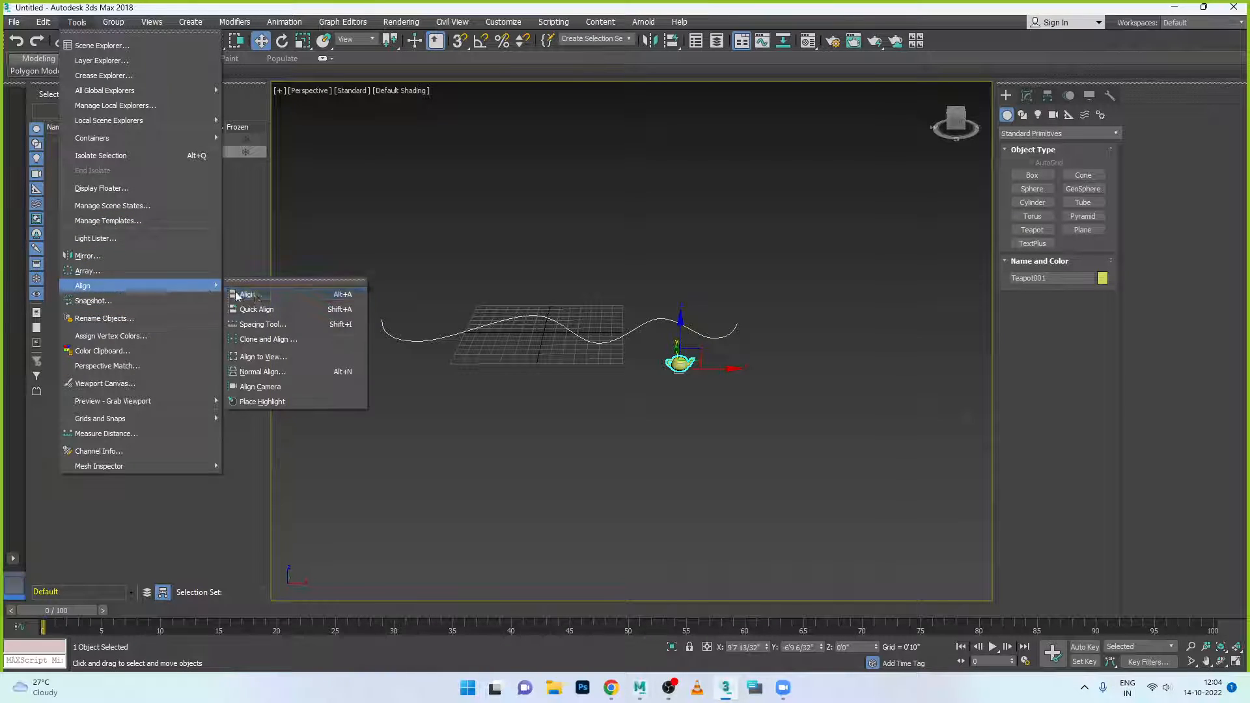
pyautogui.click(284, 324)
pyautogui.moveTo(820, 162); pyautogui.dragTo(892, 239)
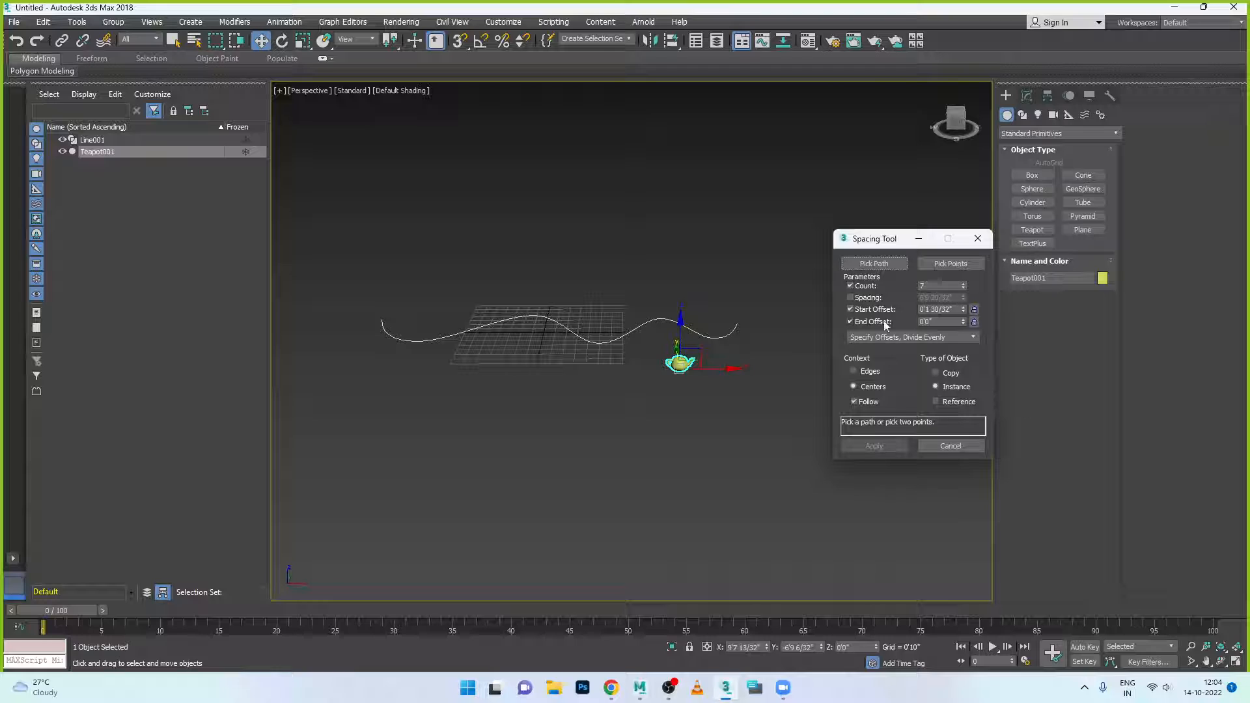
pyautogui.click(874, 263)
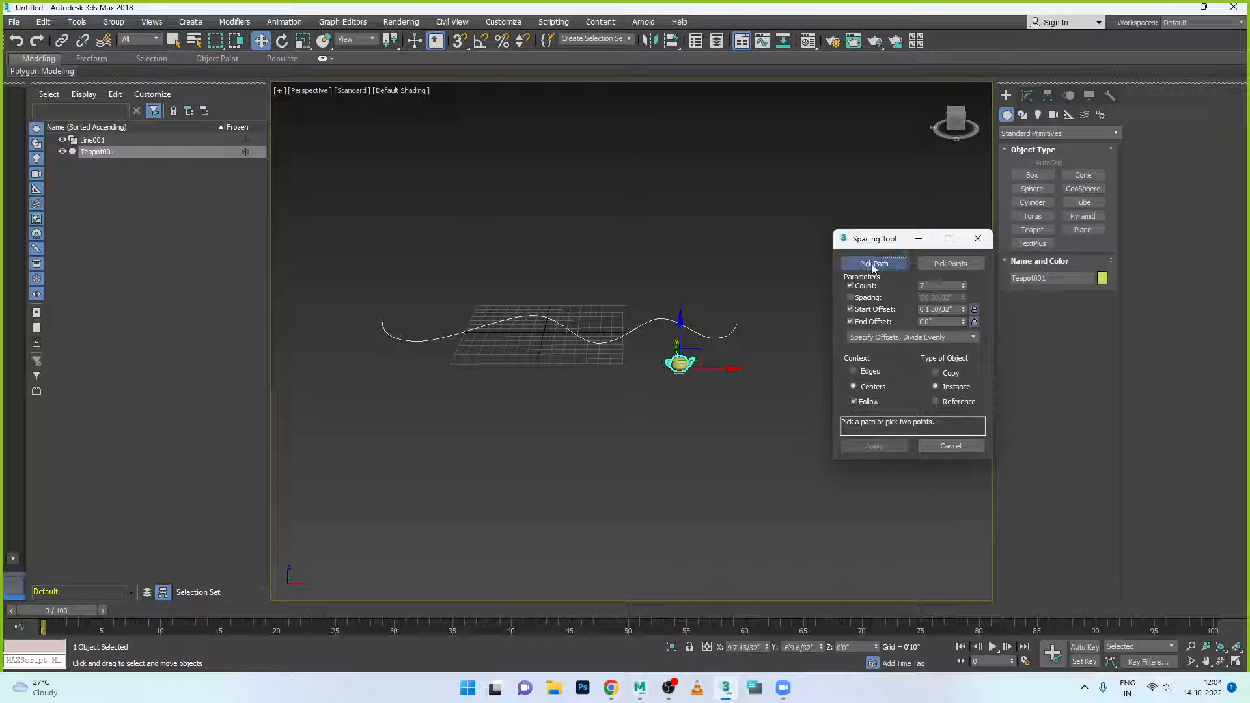
pyautogui.click(639, 327)
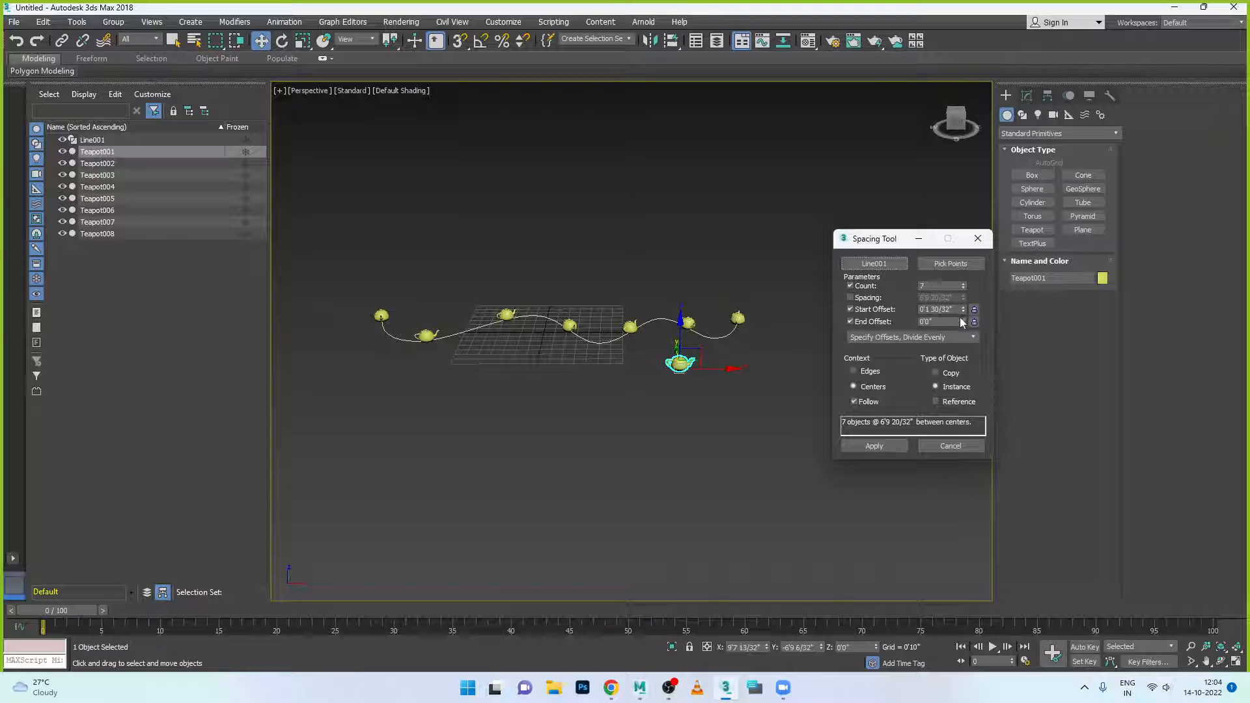
# Try a Count of 12 teapots along the wavy line and return it to 7.
pyautogui.click(964, 284)
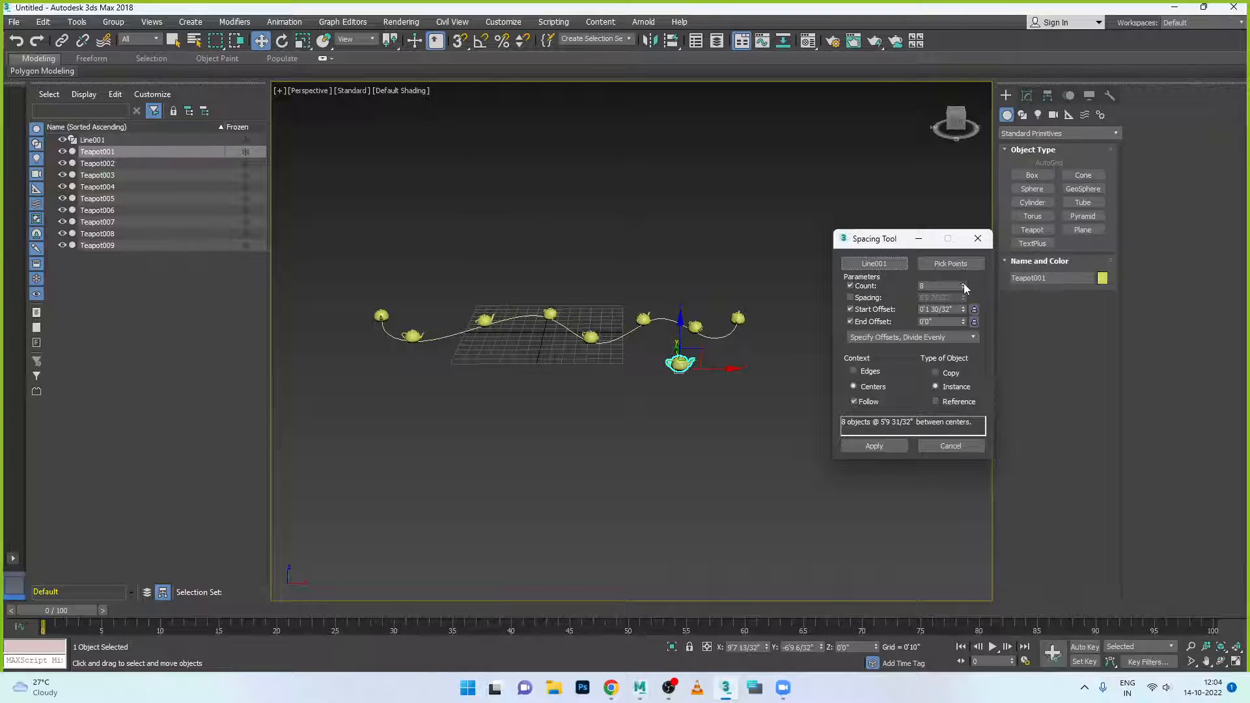
pyautogui.click(964, 284)
pyautogui.click(964, 284)
pyautogui.click(963, 284)
pyautogui.click(964, 283)
pyautogui.click(964, 289)
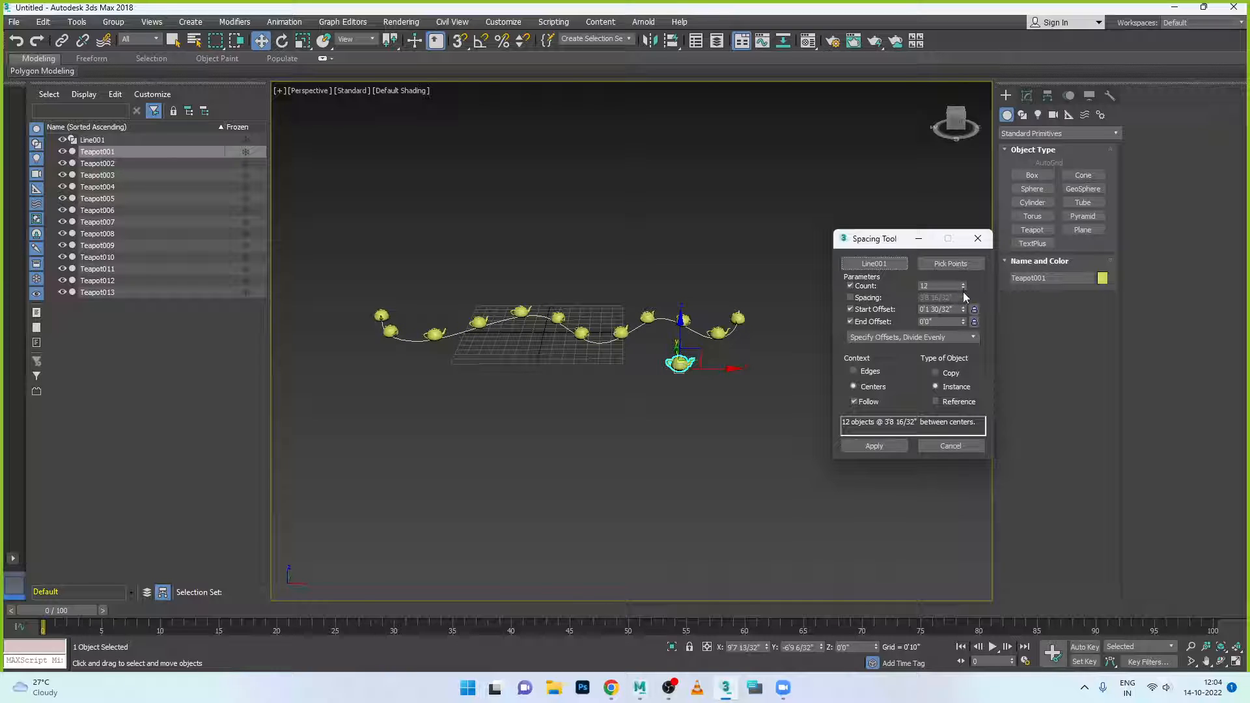
pyautogui.click(963, 289)
pyautogui.click(963, 289)
pyautogui.click(963, 289)
pyautogui.click(963, 289)
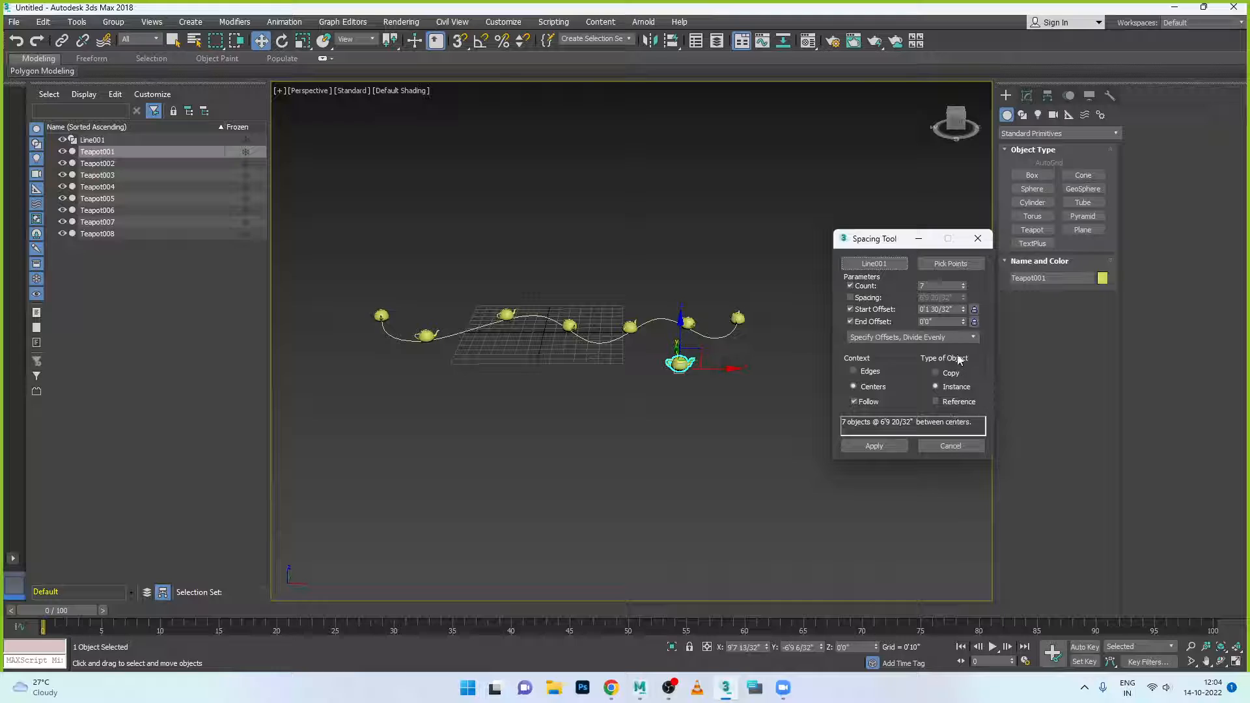
# Set the Start Offset to 0'8 3/32", apply the spacing, and inspect the teapots along the line.
pyautogui.moveTo(962, 309); pyautogui.dragTo(975, 163)
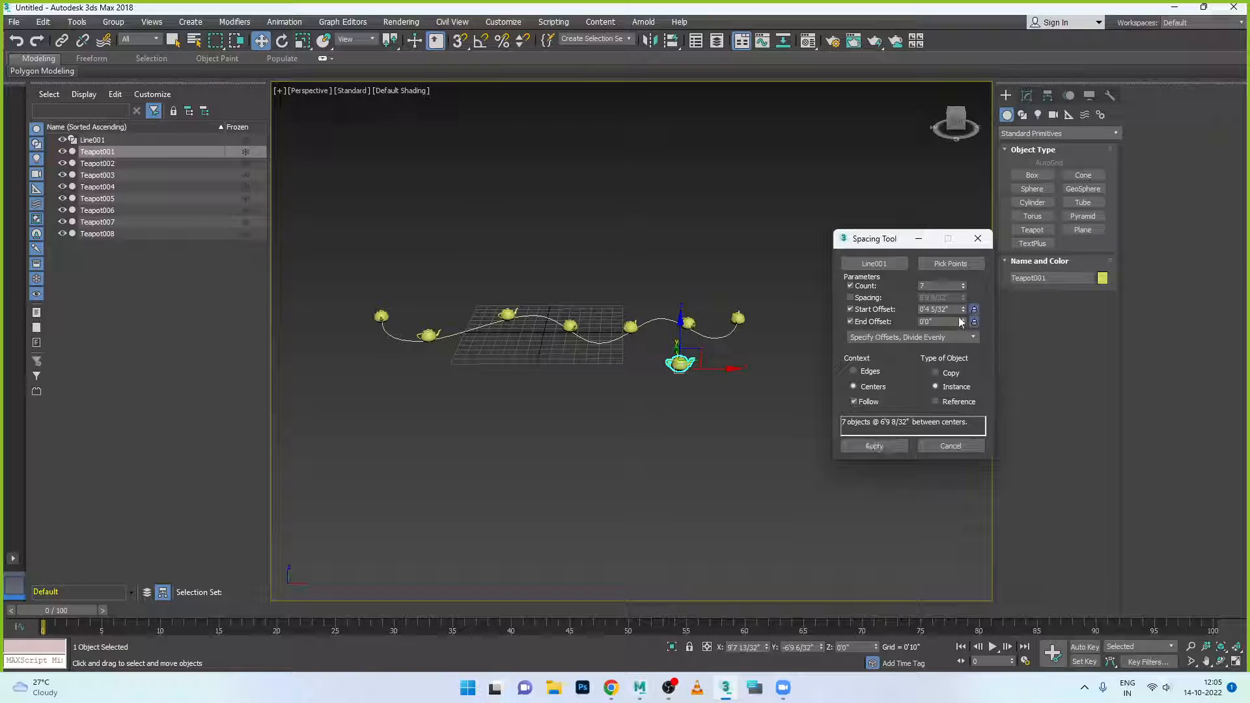
pyautogui.click(963, 306)
pyautogui.moveTo(963, 307); pyautogui.dragTo(965, 291)
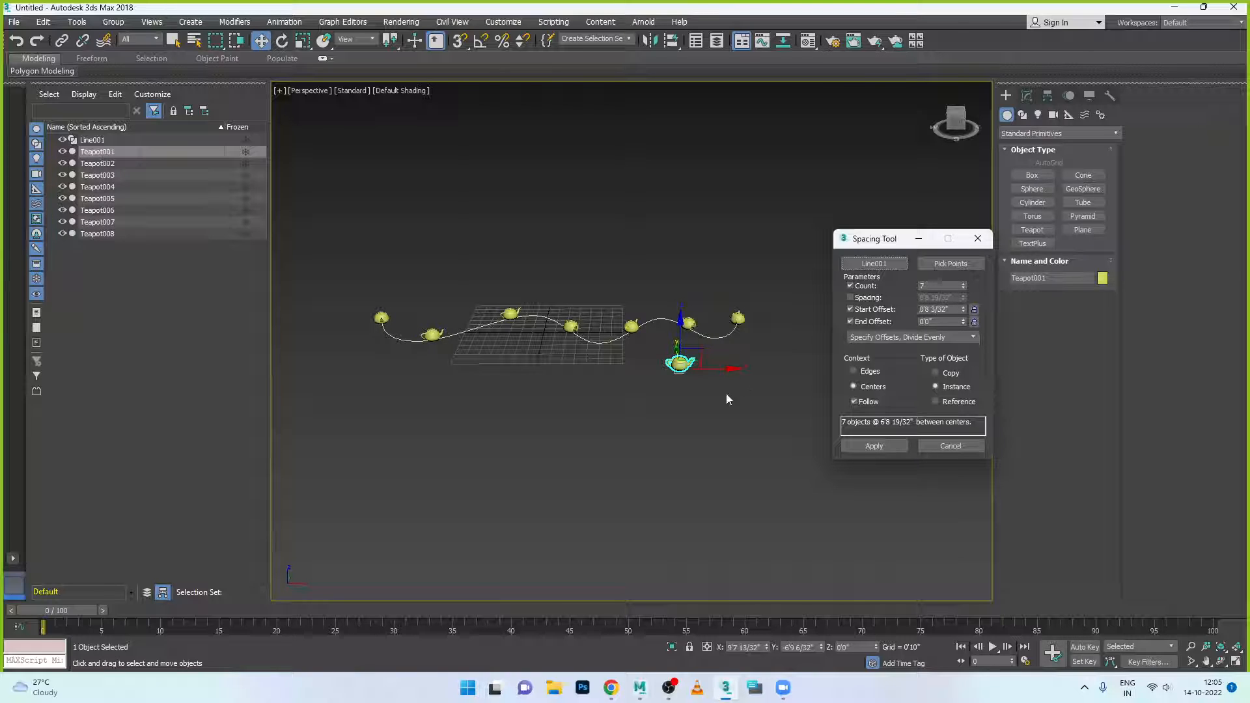
pyautogui.click(875, 446)
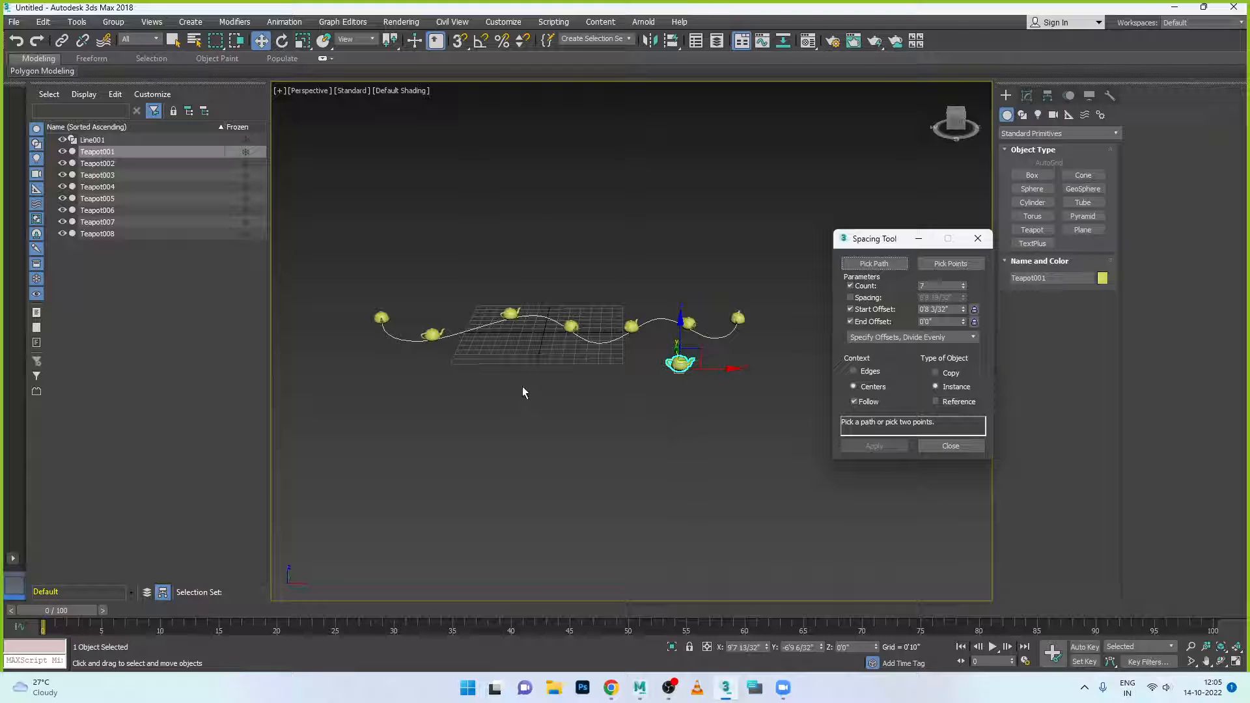
pyautogui.keyDown('alt'); pyautogui.moveTo(523, 392); pyautogui.dragTo(461, 446, button='middle'); pyautogui.keyUp('alt')
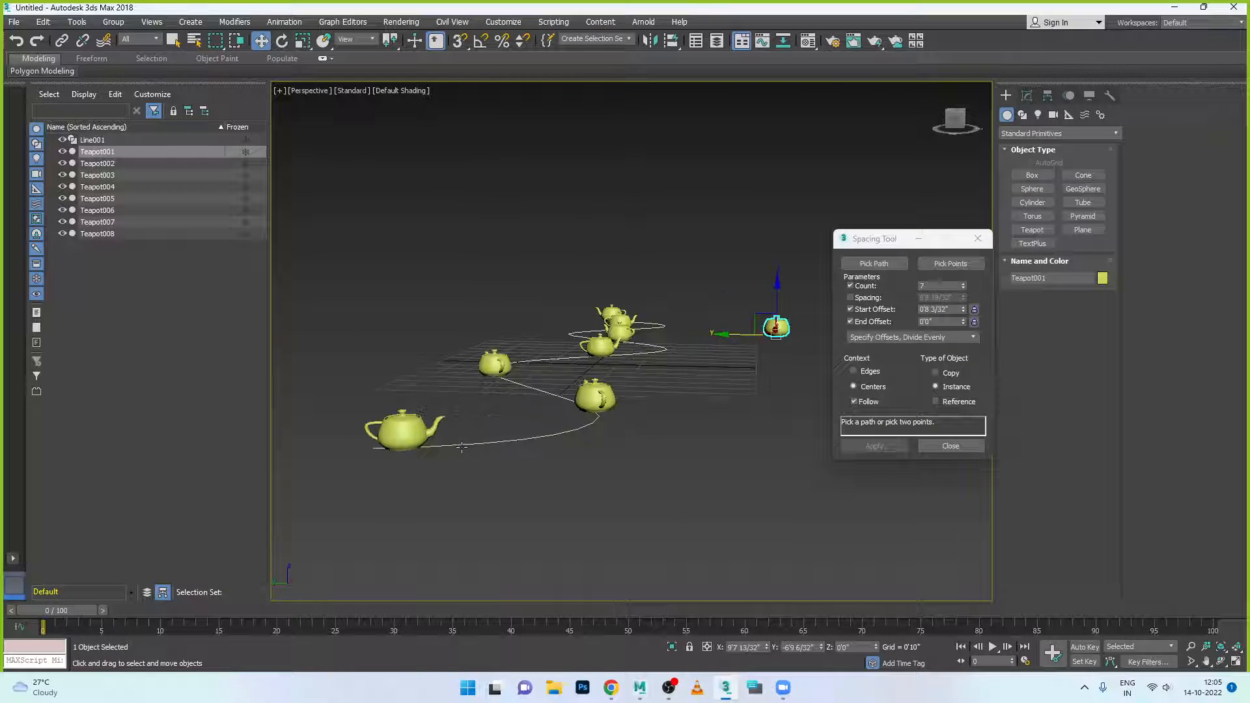
# Try an End Offset of 0'0 17/32" and a Start Offset of 5'0", reselecting the original teapot.
pyautogui.scroll(1, 468, 460)
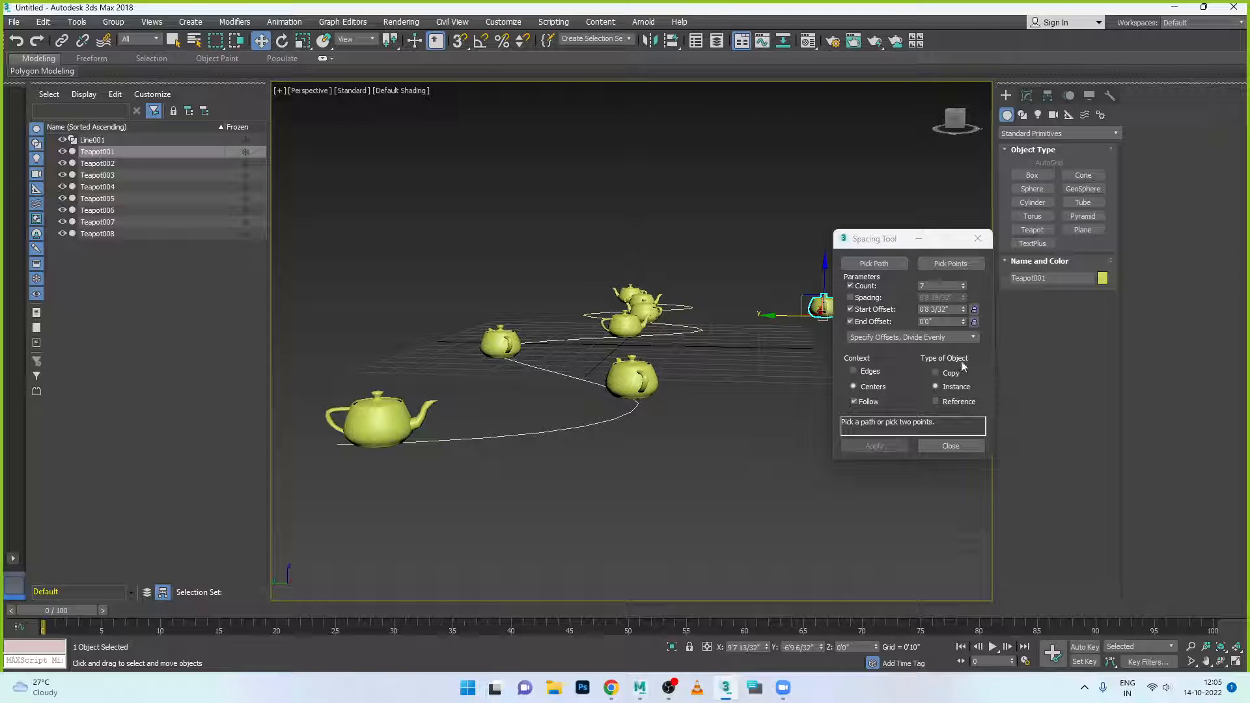
pyautogui.moveTo(963, 321); pyautogui.dragTo(976, 190)
pyautogui.doubleClick(955, 307)
pyautogui.write('5')
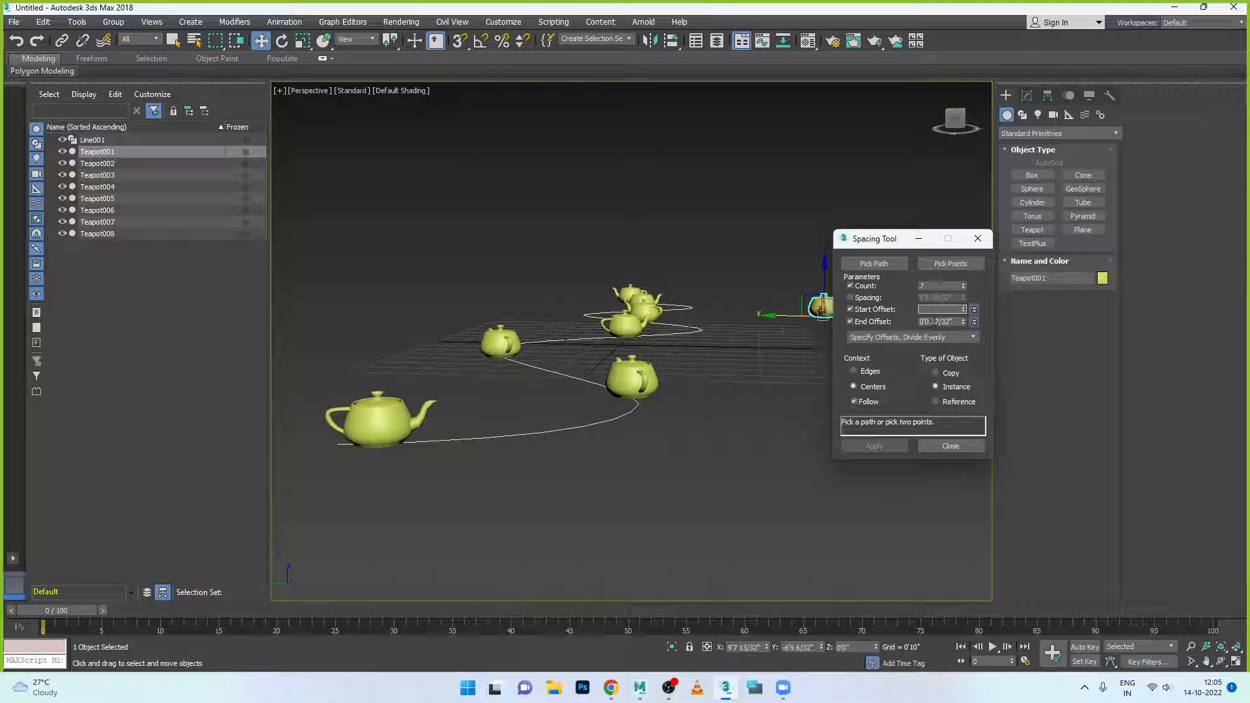
pyautogui.doubleClick(936, 313)
pyautogui.click(803, 323)
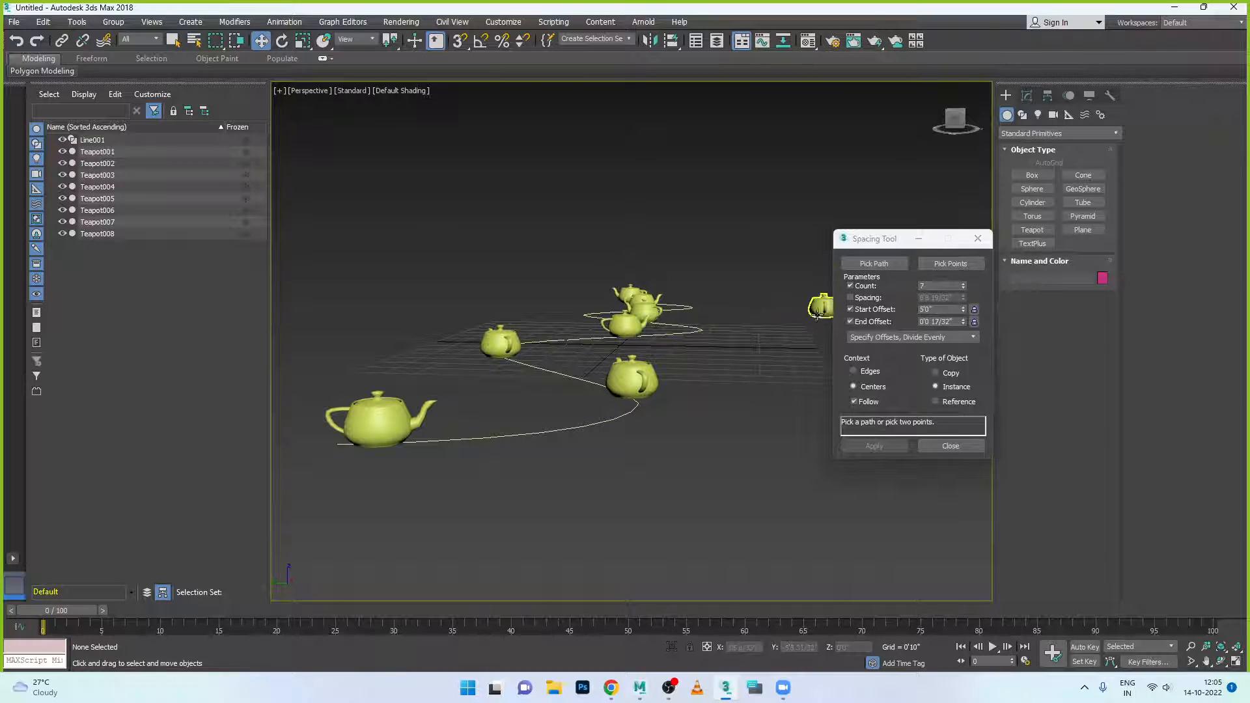
pyautogui.click(818, 312)
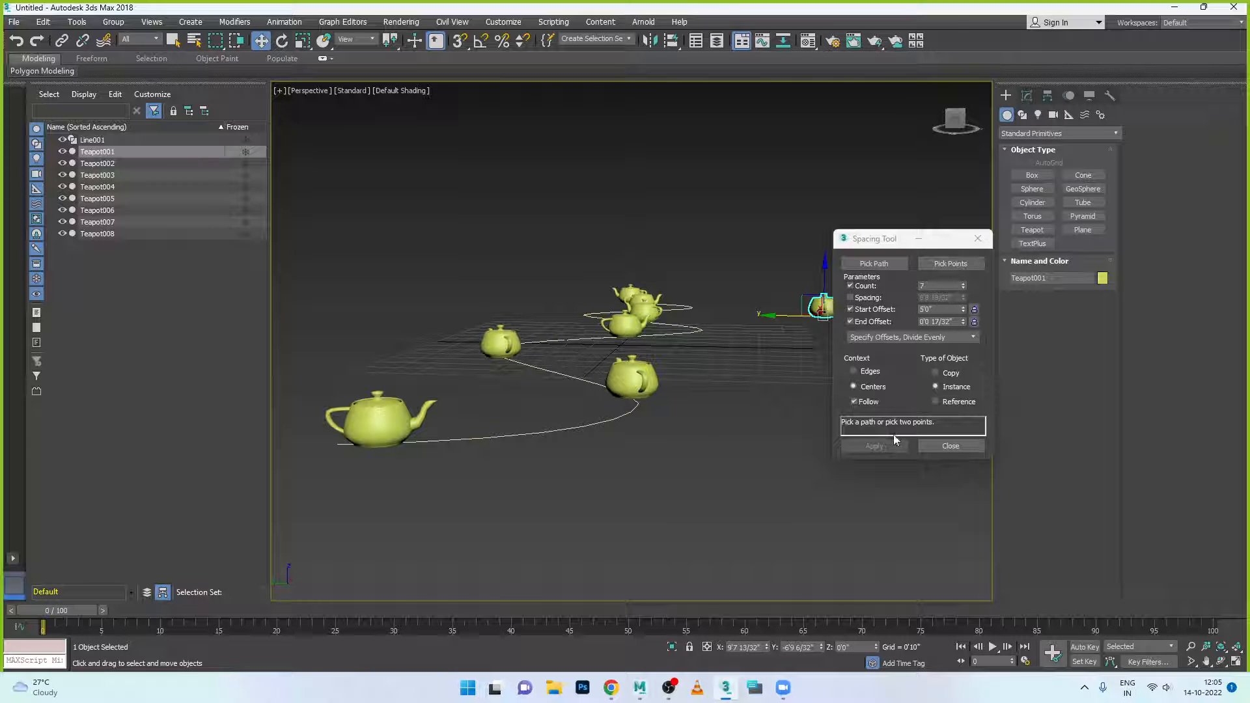
# Try the End Offset, Specify Spacing distribution and close the Spacing Tool.
pyautogui.click(910, 337)
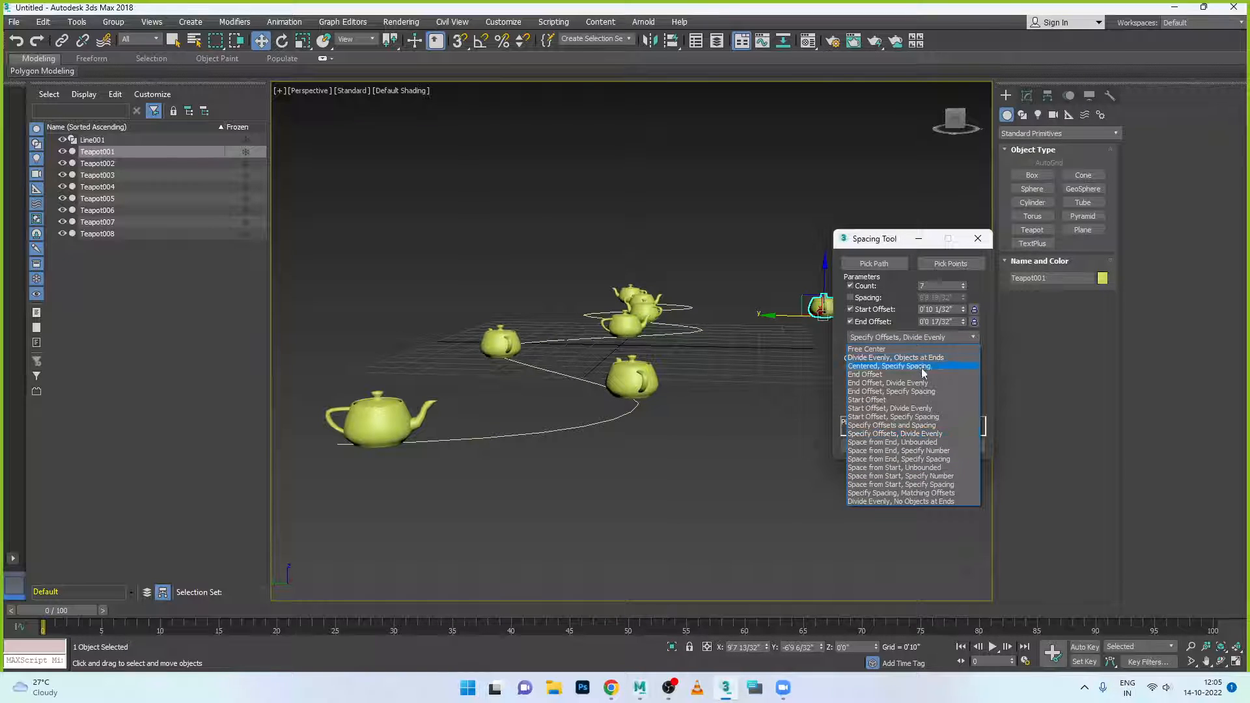
pyautogui.click(947, 392)
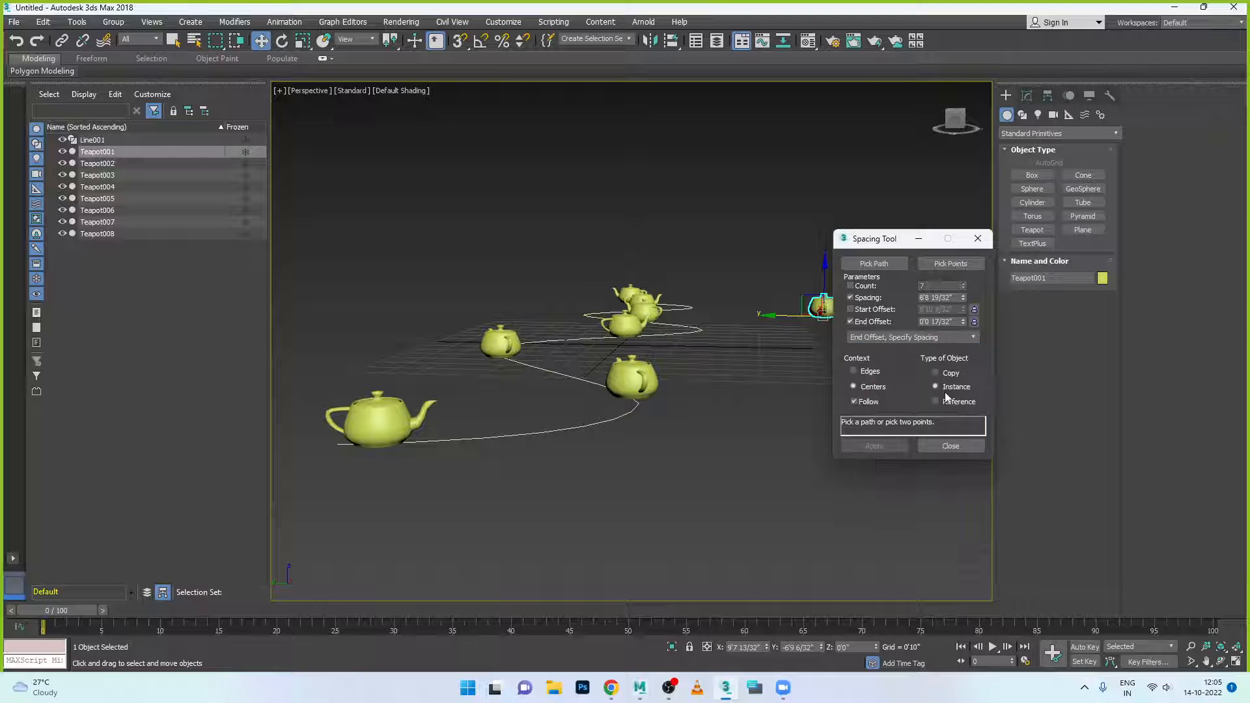
pyautogui.click(938, 446)
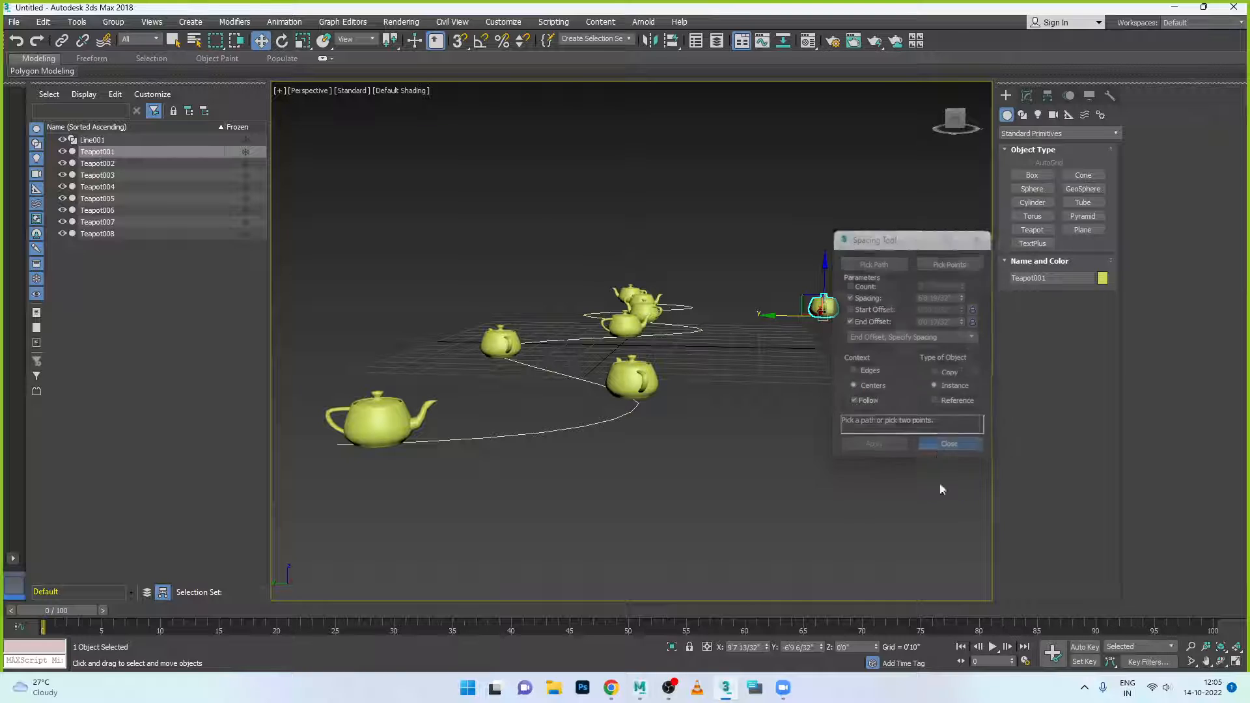
# Undo the teapot spacing along the wavy line back to the original teapot alone.
pyautogui.click(829, 491)
pyautogui.scroll(-5, 794, 371)
pyautogui.keyDown('alt'); pyautogui.moveTo(756, 433); pyautogui.dragTo(960, 423, button='middle'); pyautogui.keyUp('alt')
pyautogui.keyDown('alt'); pyautogui.moveTo(792, 421); pyautogui.dragTo(812, 463, button='middle'); pyautogui.keyUp('alt')
pyautogui.hotkey('ctrl', 'z')
pyautogui.hotkey('ctrl', 'z')
pyautogui.hotkey('ctrl', 'z')
pyautogui.hotkey('ctrl', 'z')
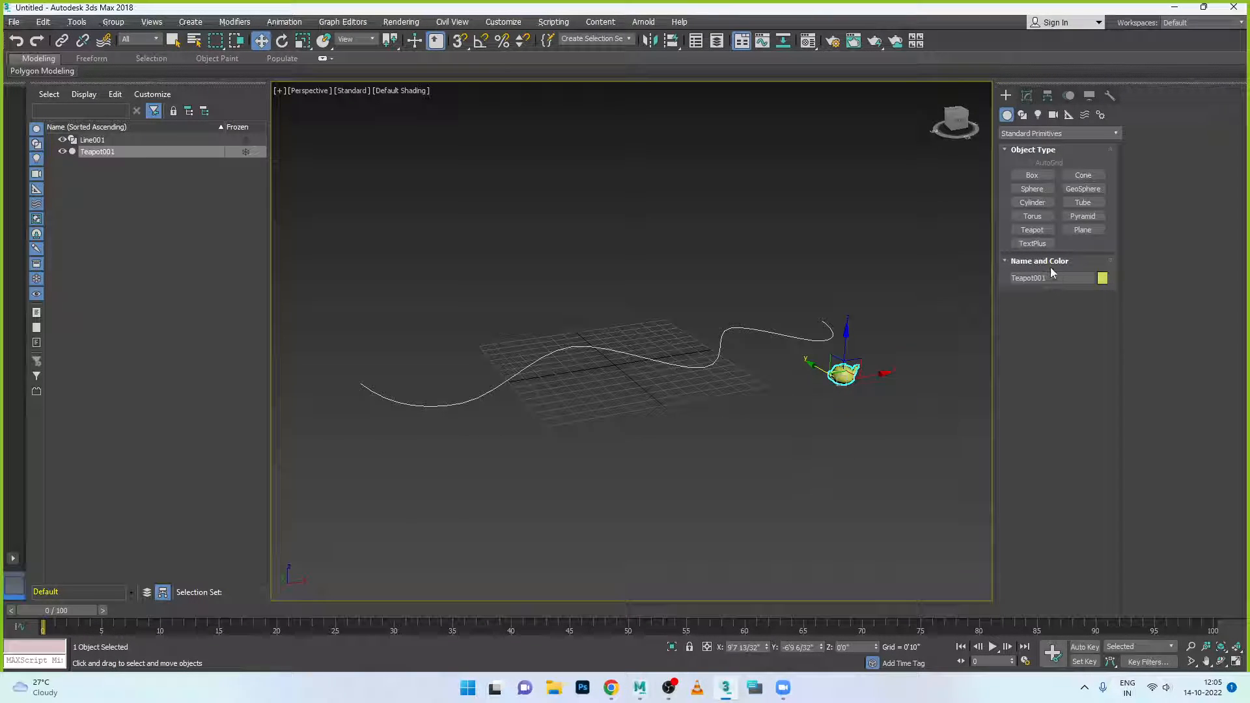
pyautogui.click(78, 23)
pyautogui.moveTo(123, 291)
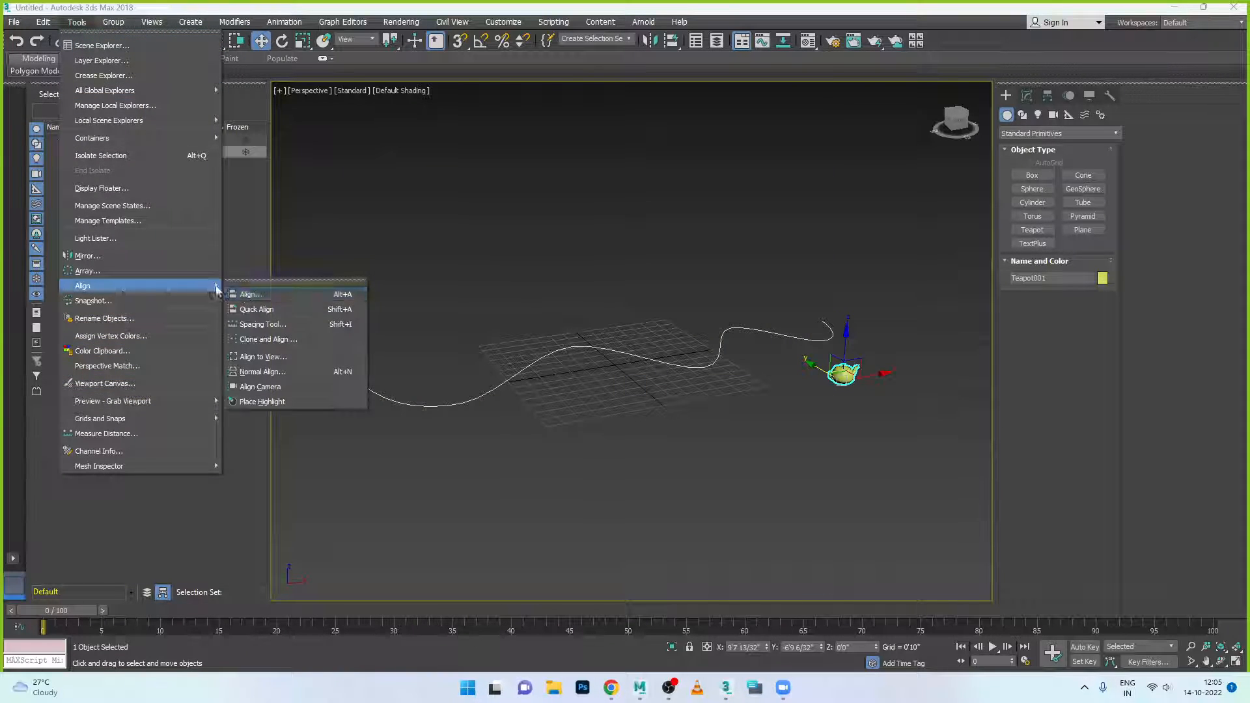
pyautogui.click(277, 340)
pyautogui.click(134, 416)
pyautogui.click(52, 70)
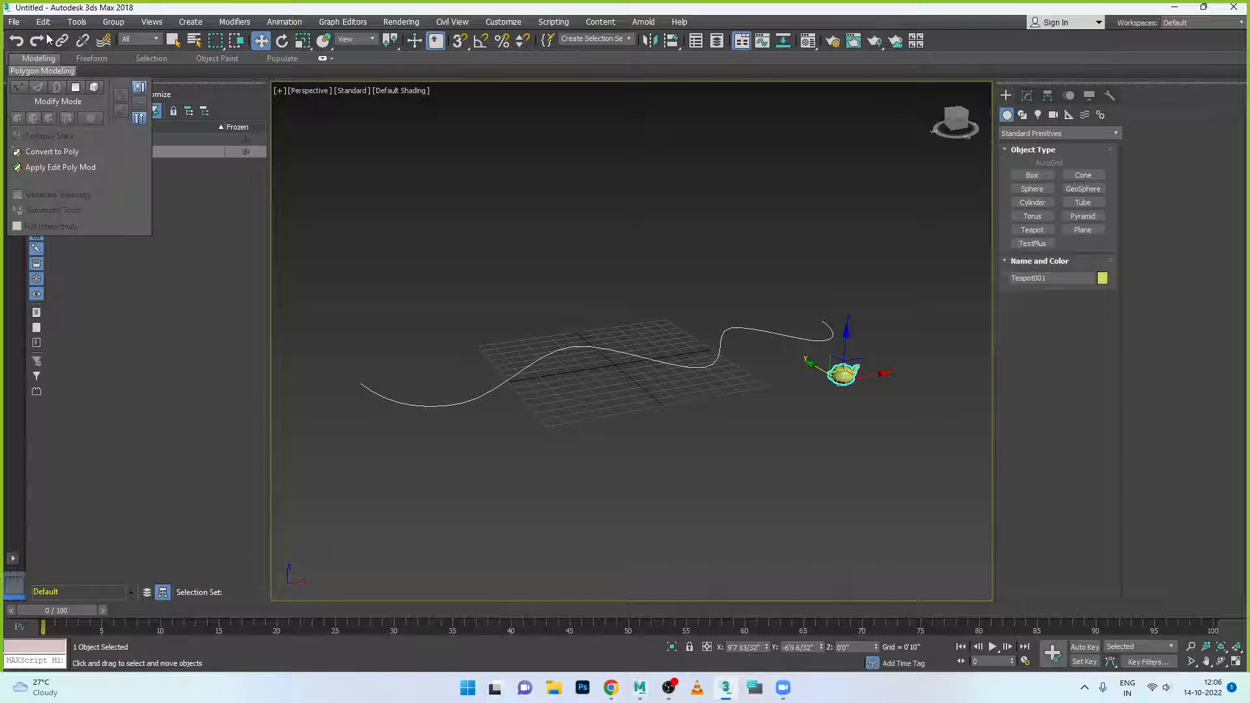
# Reopen the Spacing Tool for the original teapot and choose the Start Offset, Specify Spacing distribution.
pyautogui.click(64, 23)
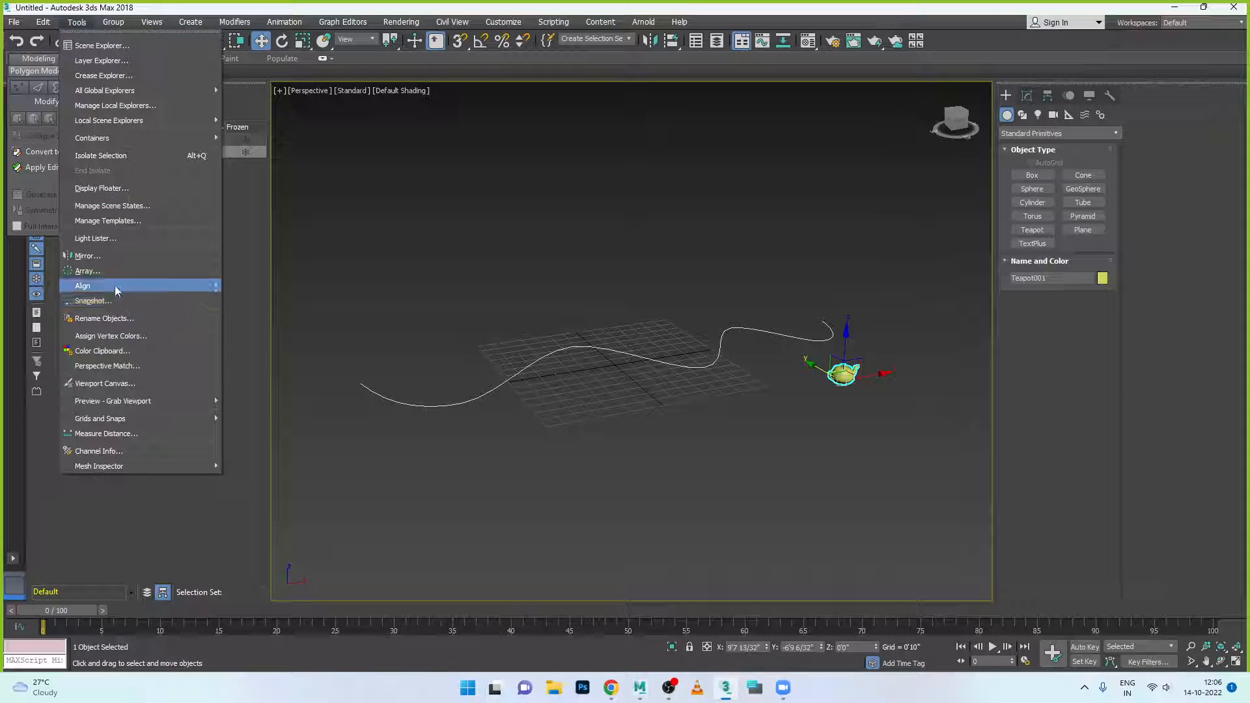
pyautogui.moveTo(173, 286)
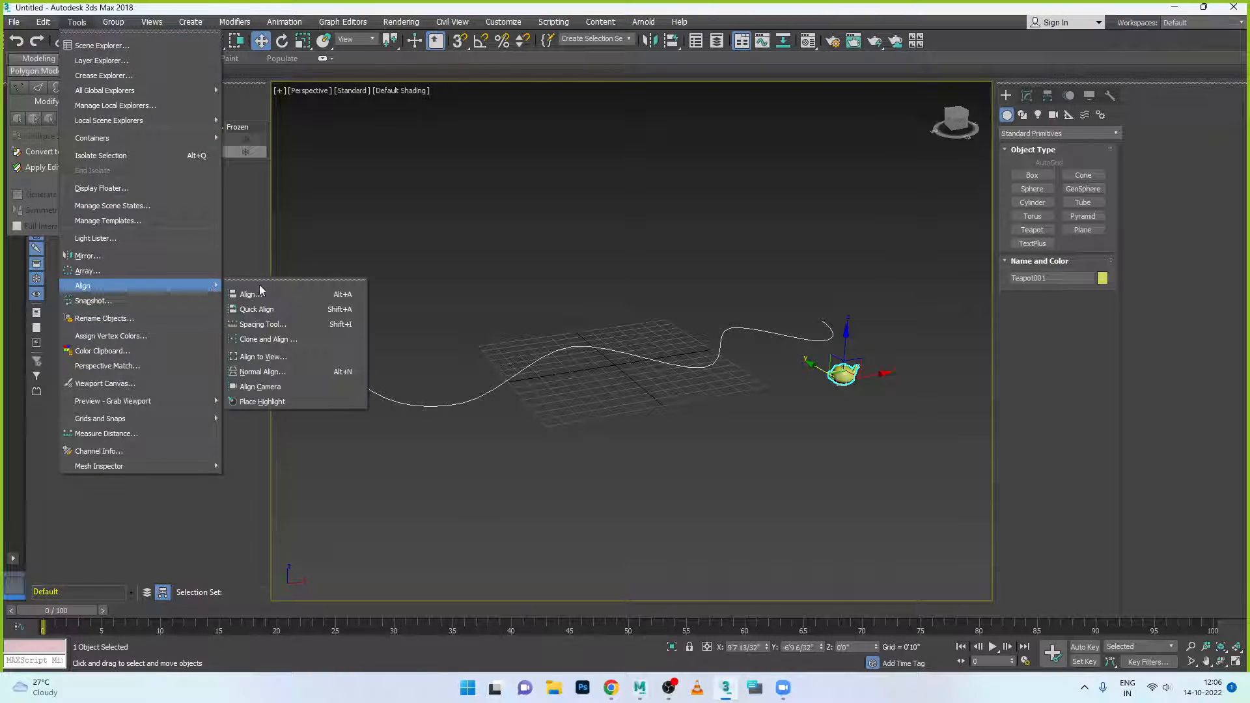
pyautogui.click(263, 325)
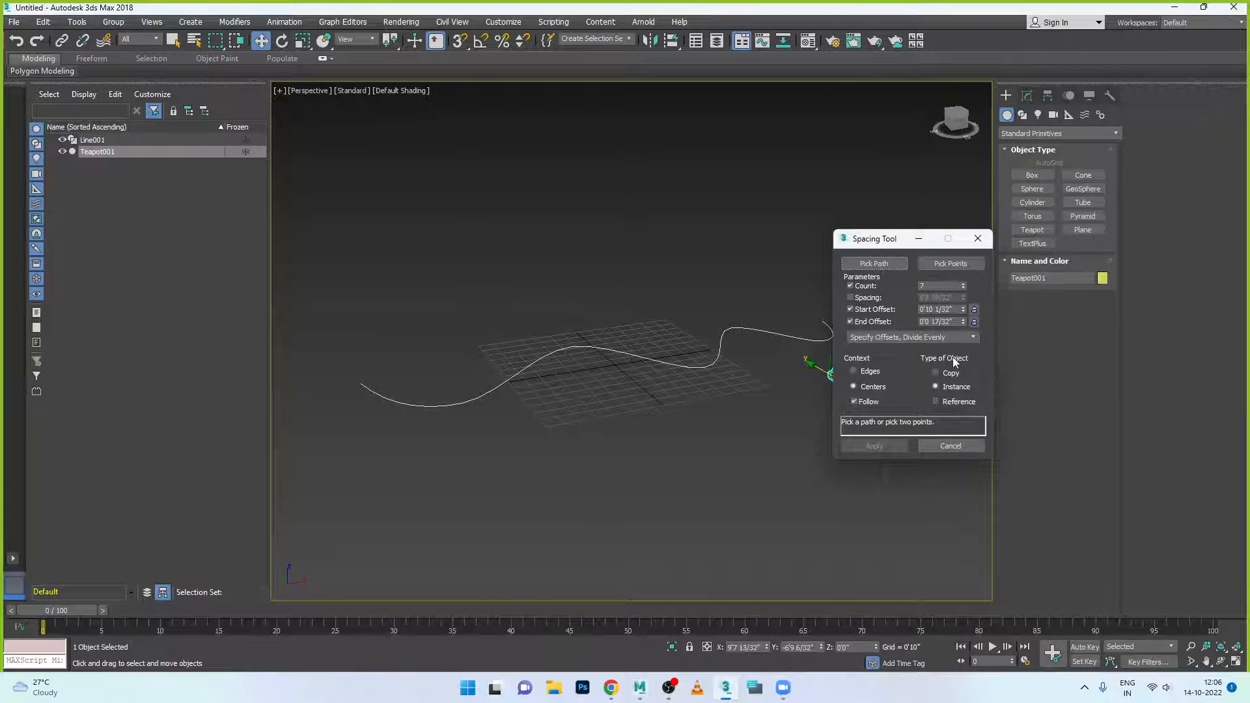
pyautogui.click(851, 310)
pyautogui.click(850, 322)
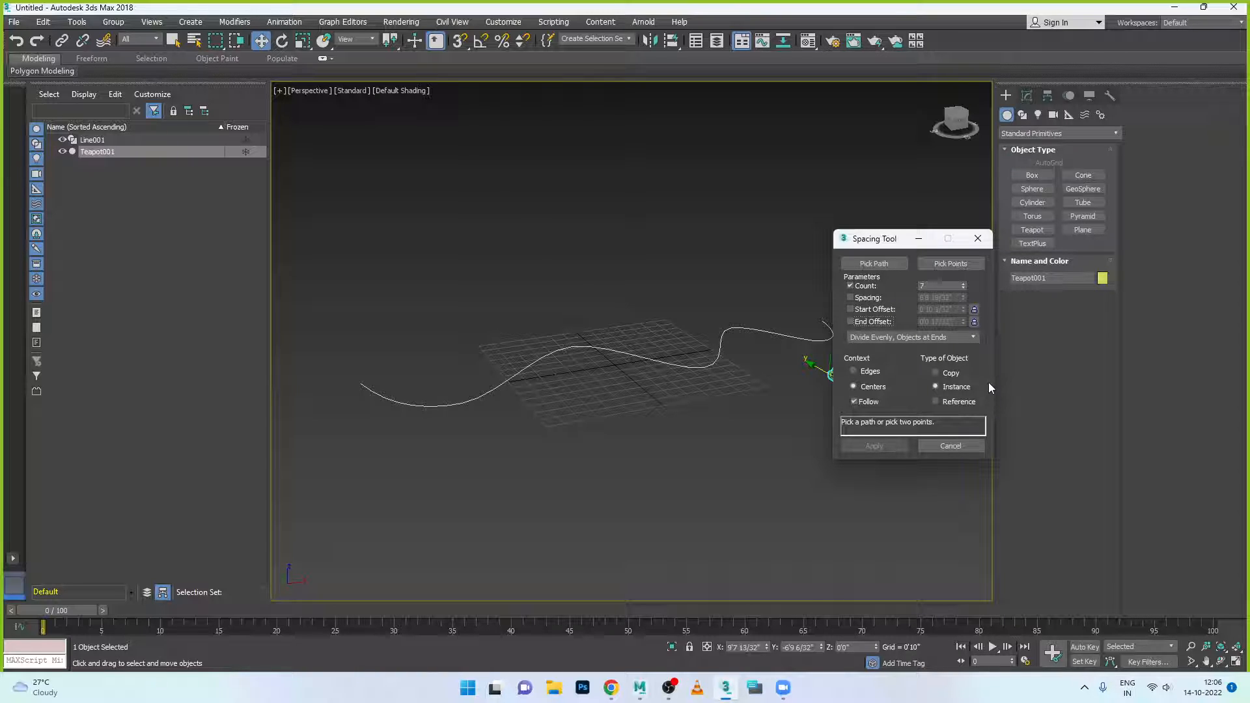
pyautogui.click(959, 338)
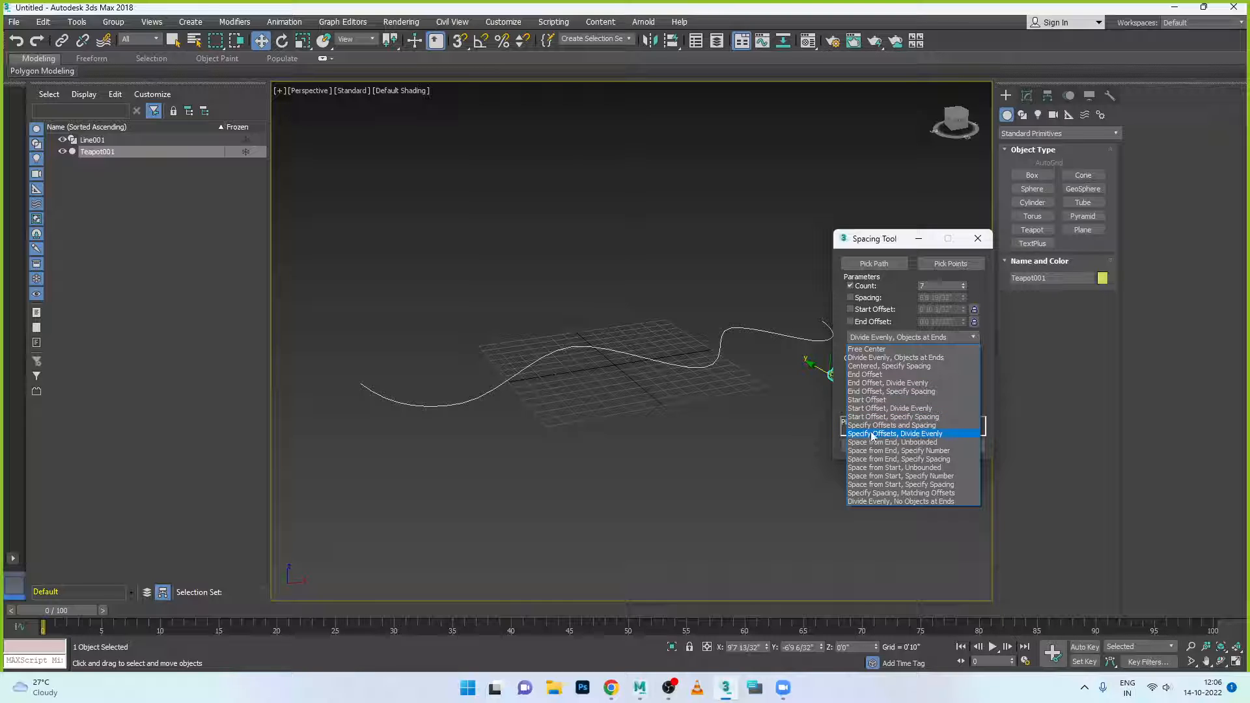
pyautogui.click(931, 417)
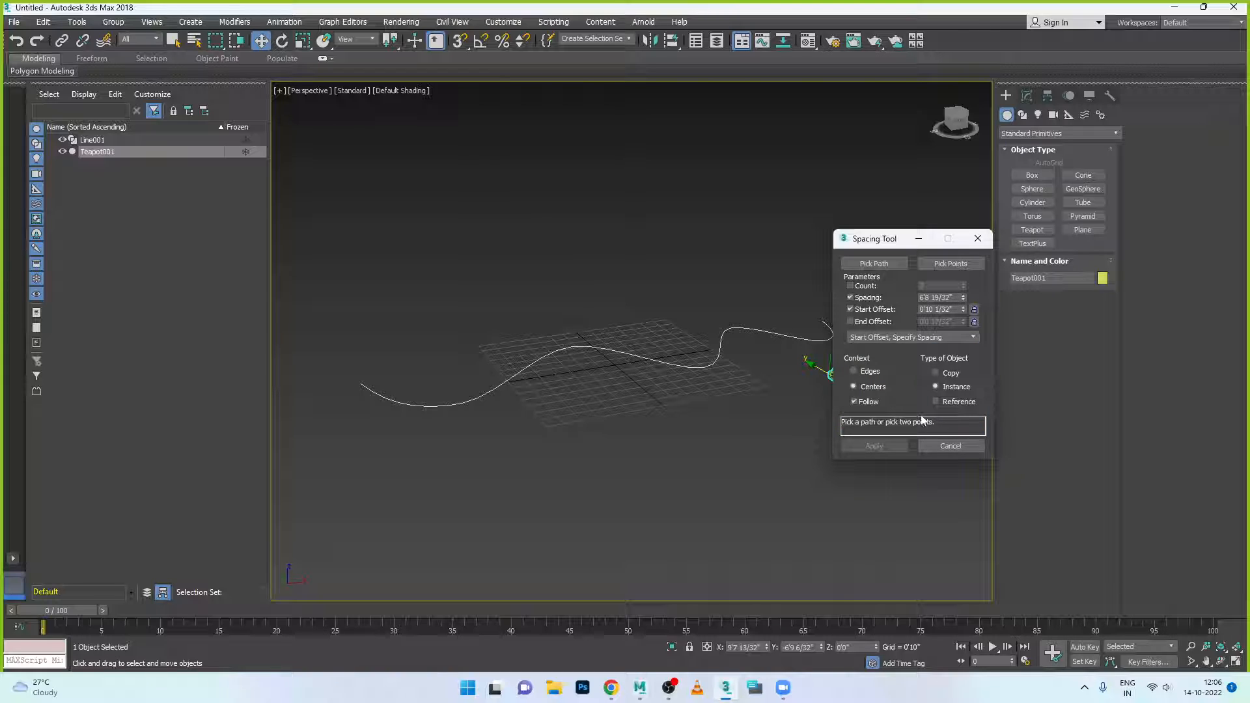
# Set the Spacing to 5'11 25/32" and the Start Offset to 0'8 2/32", using the wavy line as the path.
pyautogui.click(963, 295)
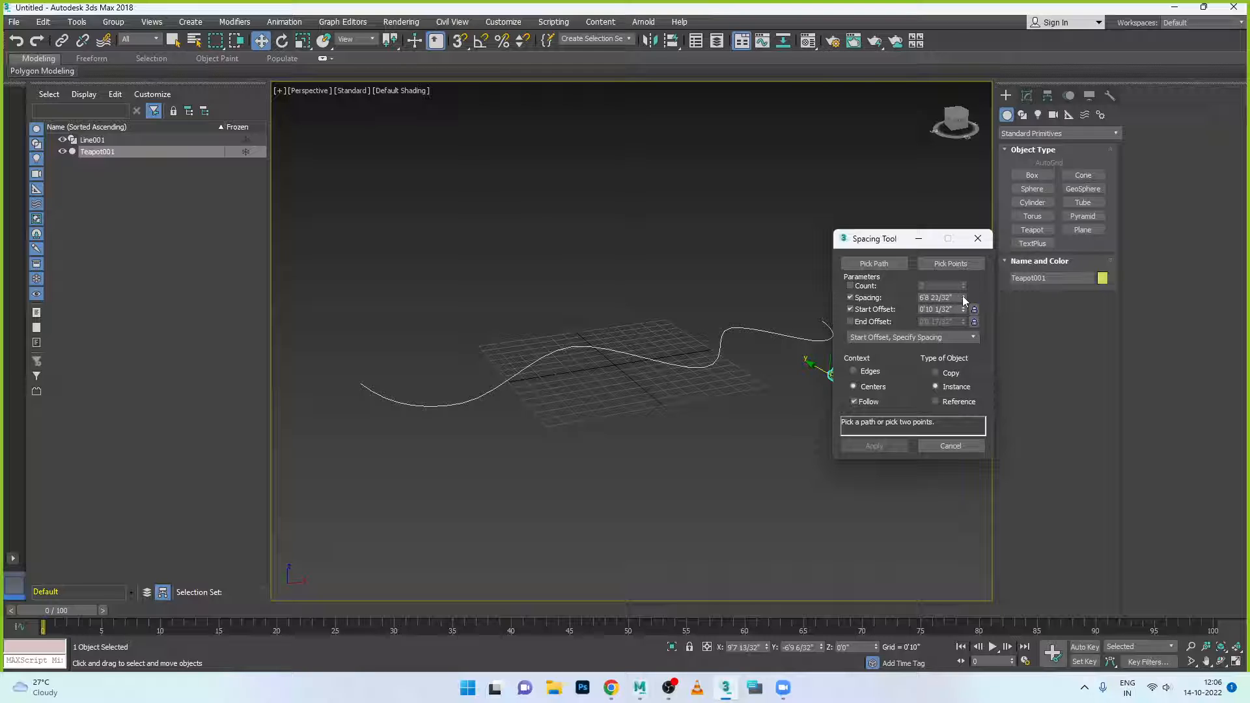
pyautogui.moveTo(962, 300); pyautogui.dragTo(966, 402)
pyautogui.moveTo(963, 299); pyautogui.dragTo(987, 563)
pyautogui.moveTo(963, 312); pyautogui.dragTo(975, 426)
pyautogui.click(876, 264)
pyautogui.click(755, 334)
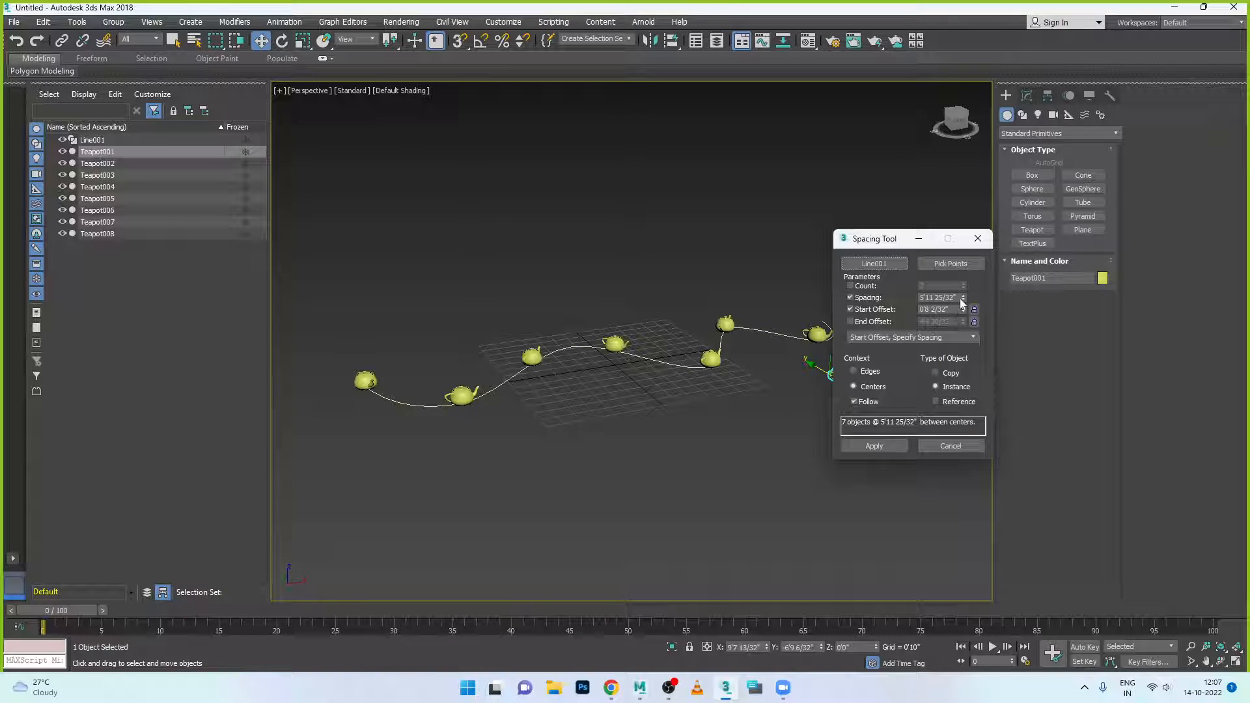
# Reduce the Spacing to 5'5 10/32" and the Start Offset to 0'3 11/32" for the teapots along the line.
pyautogui.moveTo(962, 303); pyautogui.dragTo(975, 389)
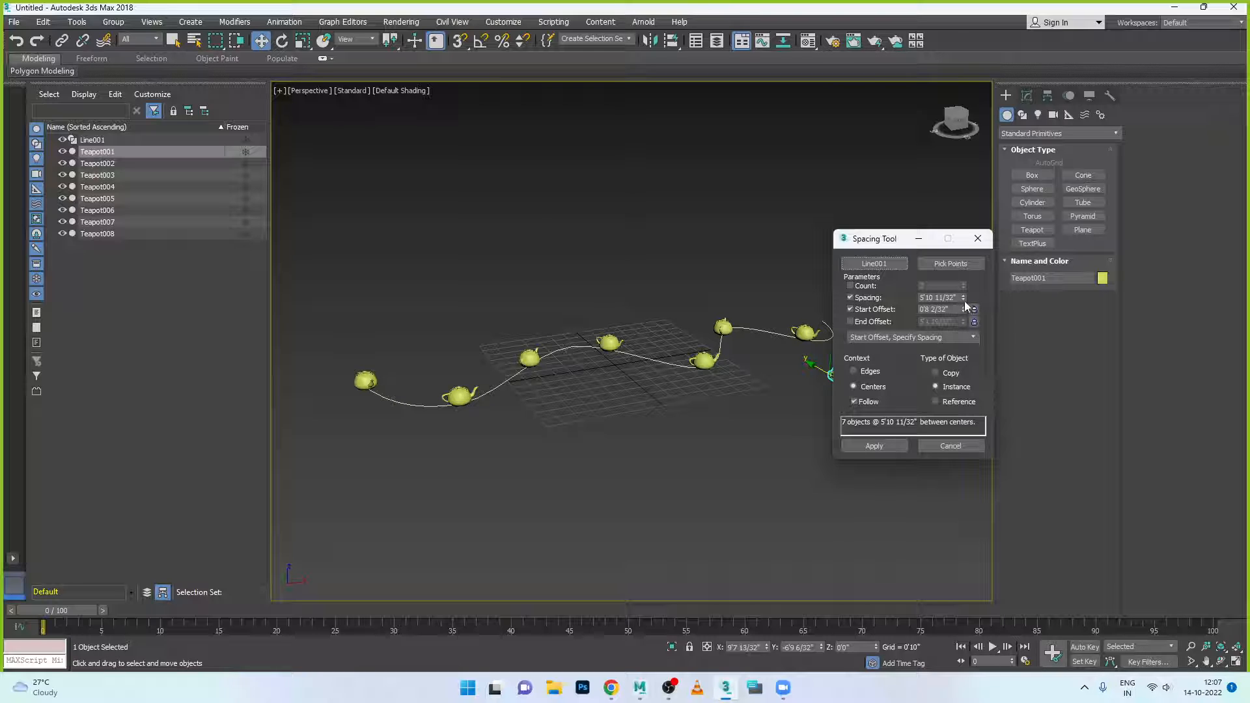
pyautogui.moveTo(964, 300); pyautogui.dragTo(1002, 521)
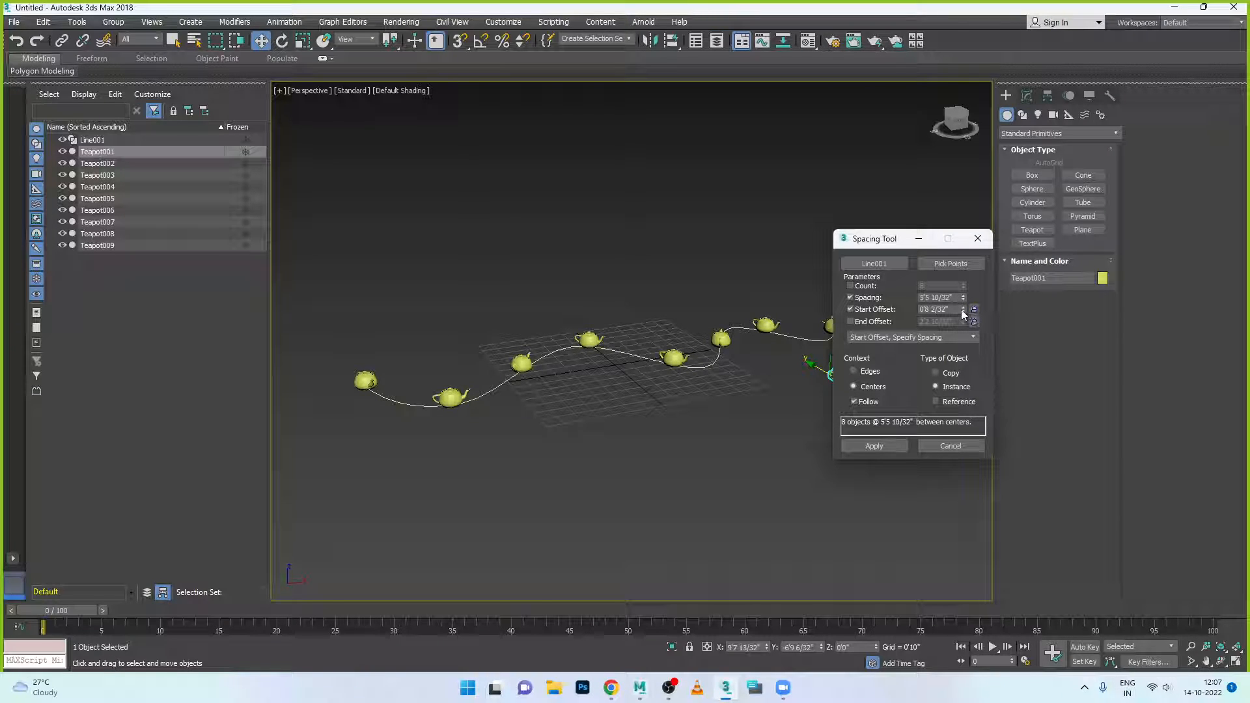
pyautogui.moveTo(963, 310); pyautogui.dragTo(955, 507)
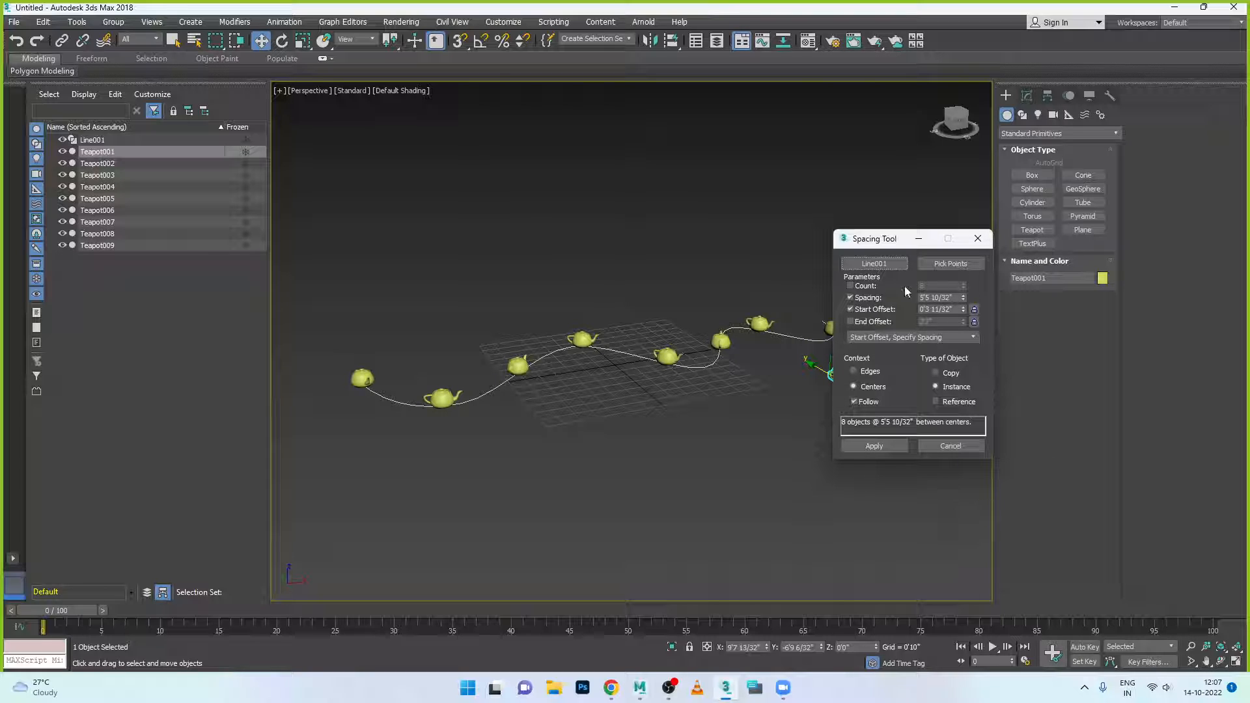
# Enable Count alongside Spacing and Start Offset, apply the teapot distribution, and inspect it from above.
pyautogui.click(851, 286)
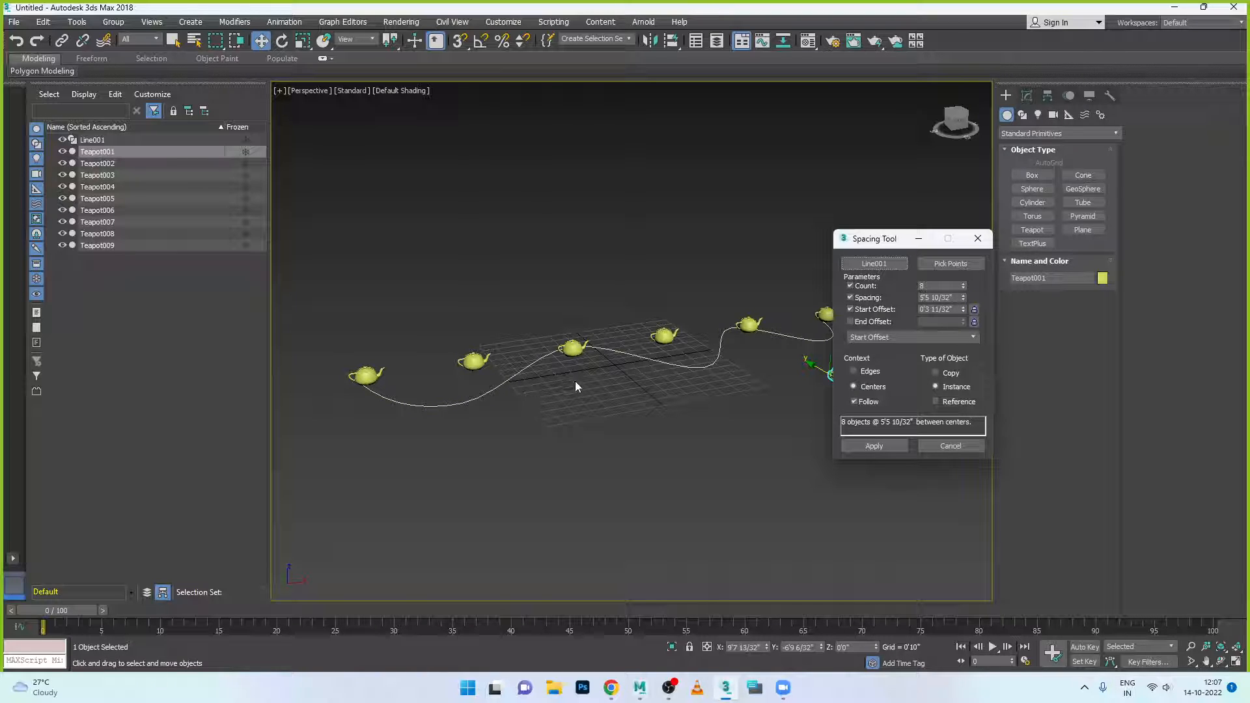
pyautogui.click(893, 447)
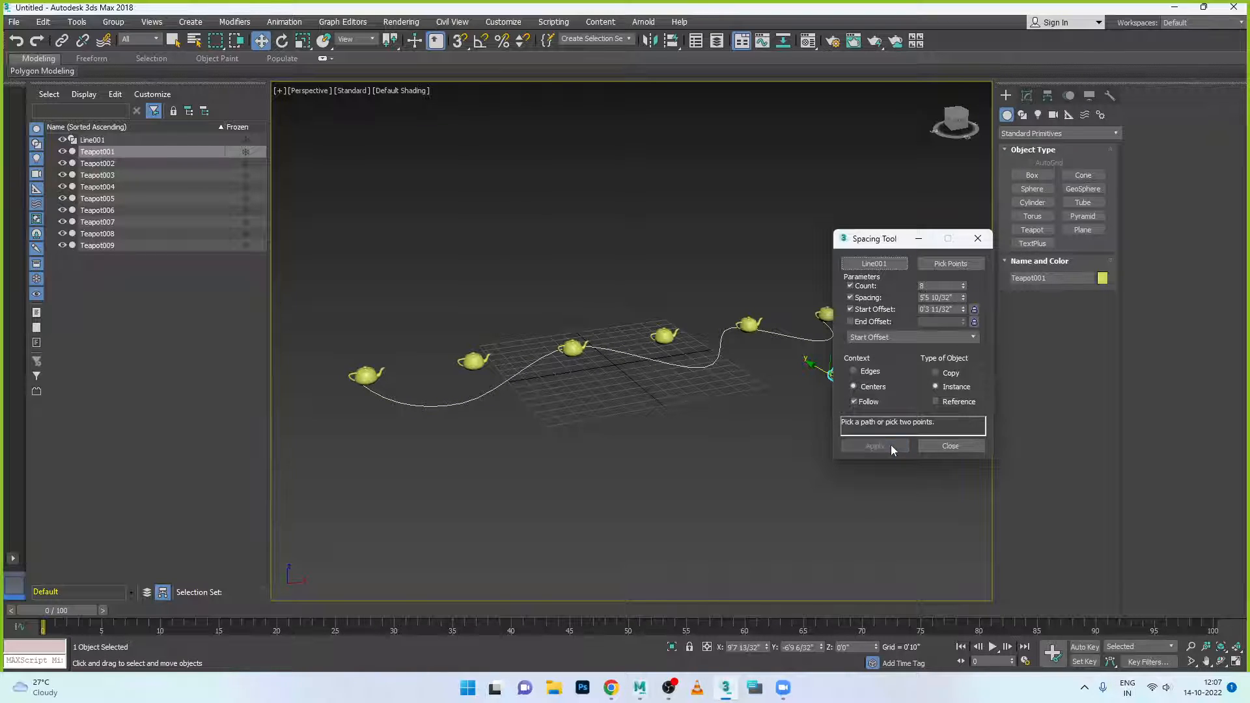
pyautogui.keyDown('alt'); pyautogui.moveTo(517, 414); pyautogui.dragTo(562, 488, button='middle'); pyautogui.keyUp('alt')
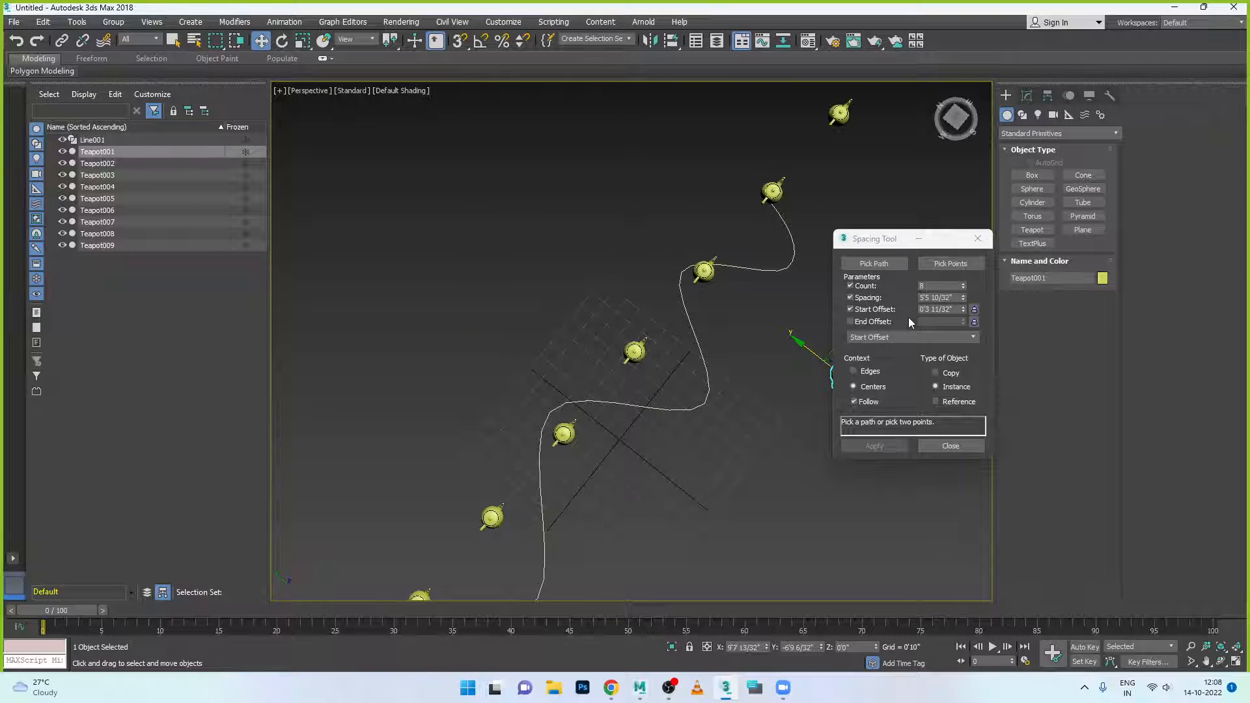
# Undo the last teapot distribution and close the Spacing Tool.
pyautogui.hotkey('ctrl', 'z')
pyautogui.scroll(-3, 753, 404)
pyautogui.keyDown('alt'); pyautogui.moveTo(748, 438); pyautogui.dragTo(720, 346, button='middle'); pyautogui.keyUp('alt')
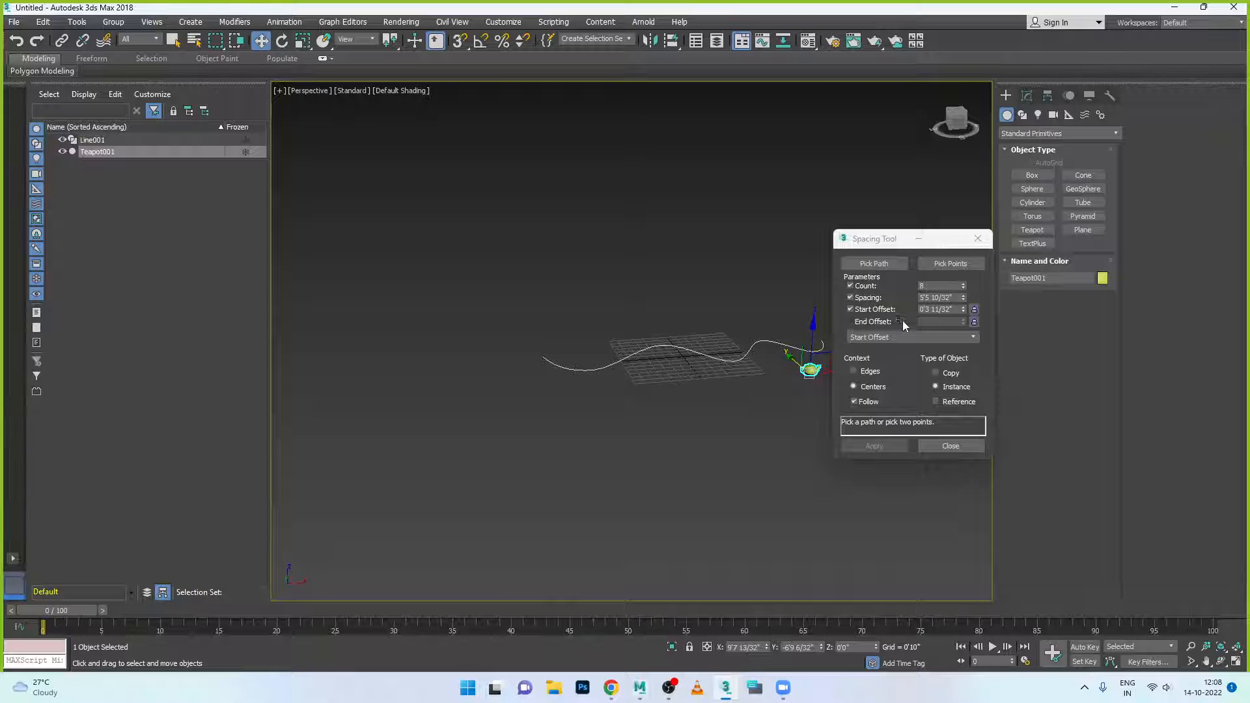
pyautogui.click(948, 447)
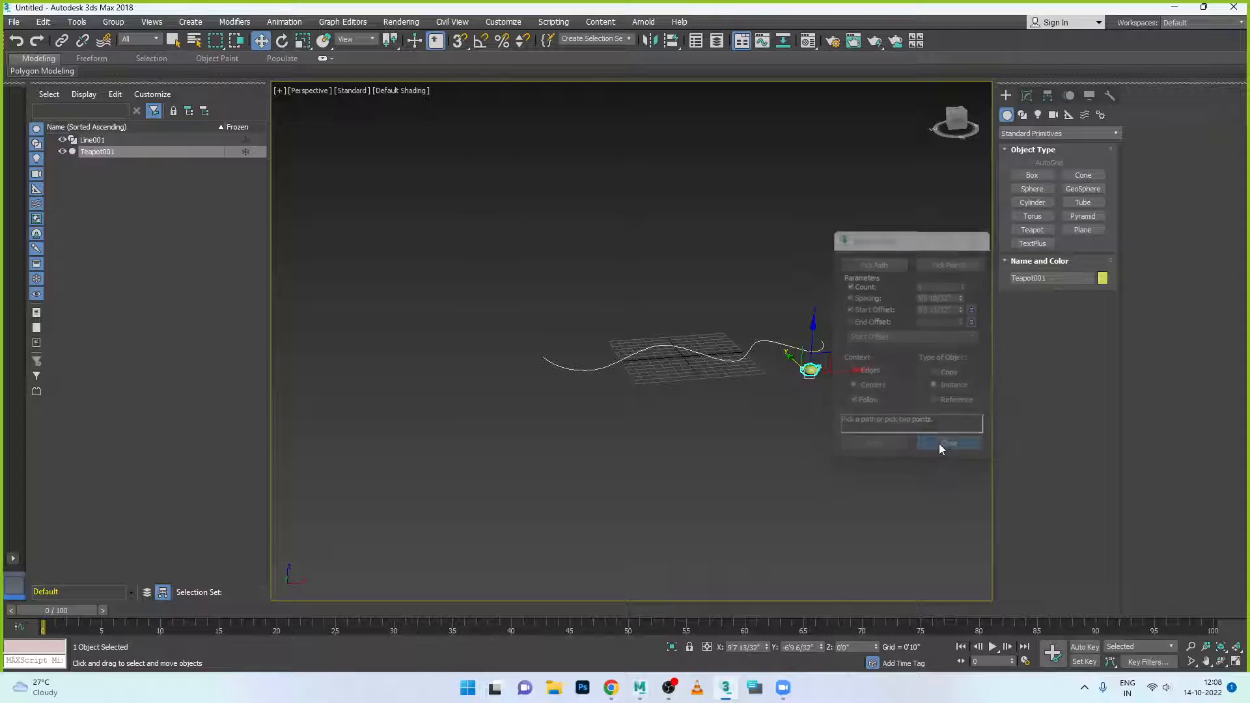
# Delete the wavy line and the original teapot to empty the scene.
pyautogui.click(598, 403)
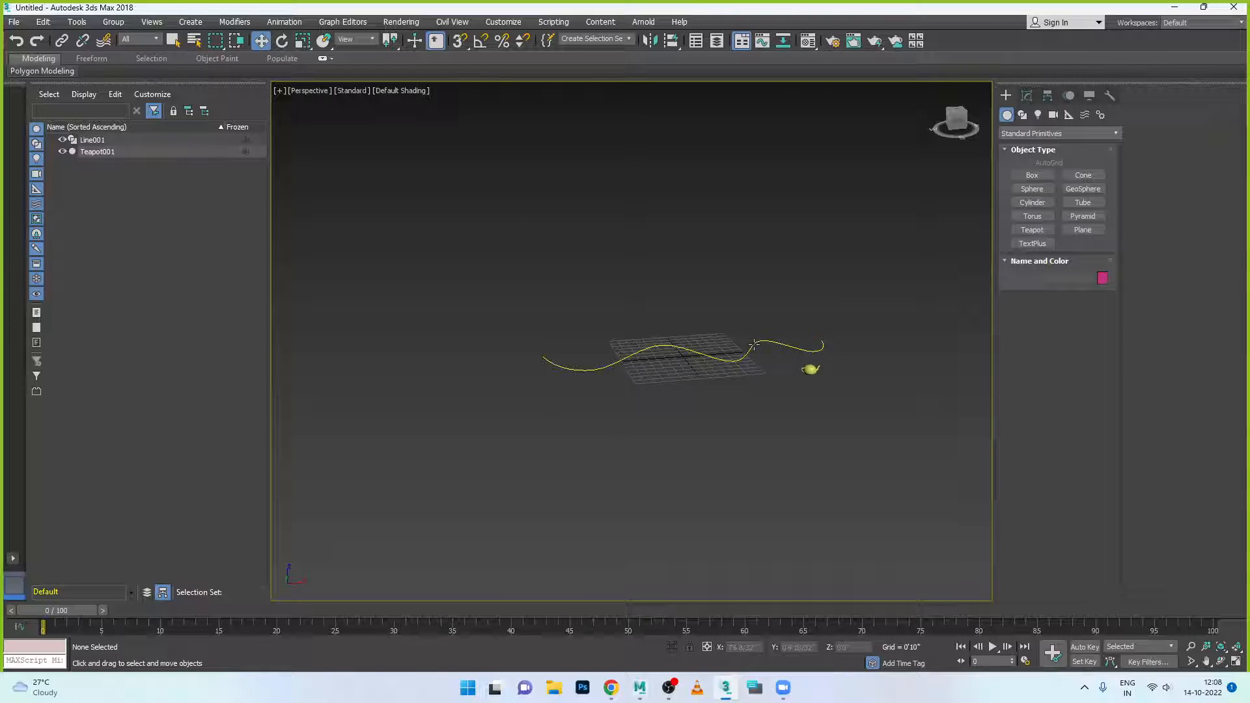
pyautogui.click(746, 377)
pyautogui.press('Delete')
pyautogui.click(813, 371)
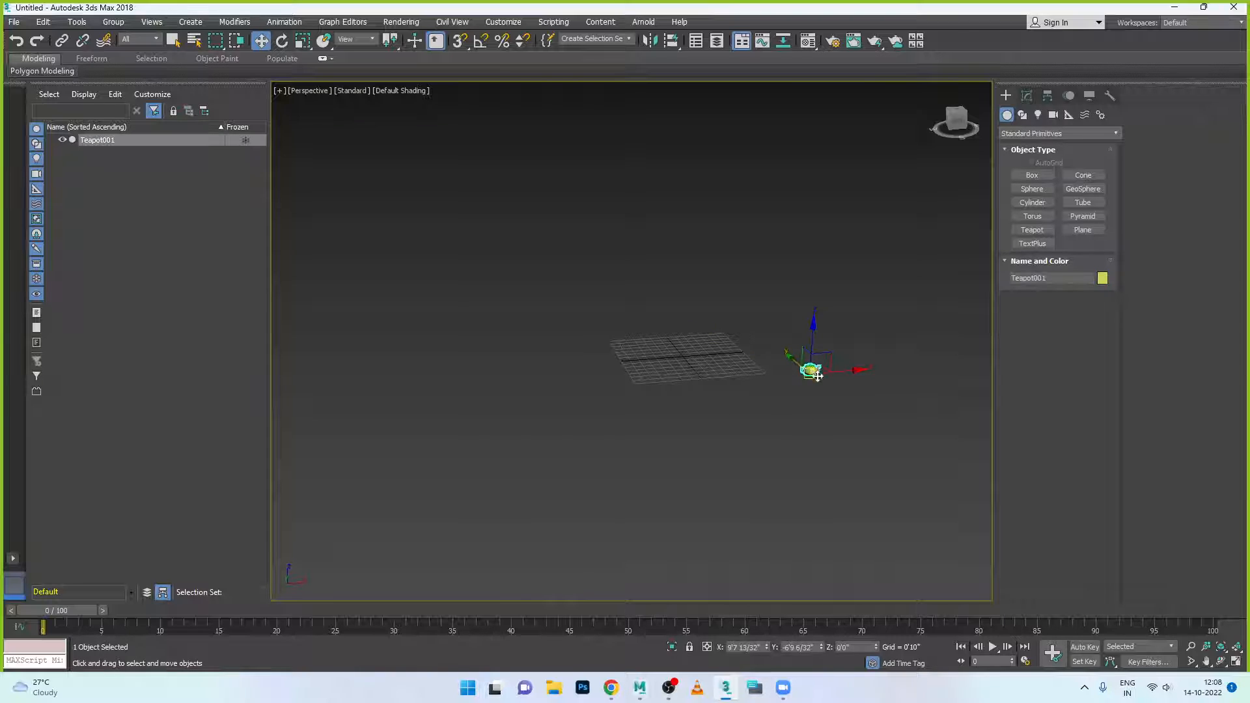
pyautogui.press('Delete')
# Draw a rectangle spline about 5'4" long and 17'2" wide in the maximized Front view, ending with the Move tool active.
pyautogui.scroll(3, 674, 327)
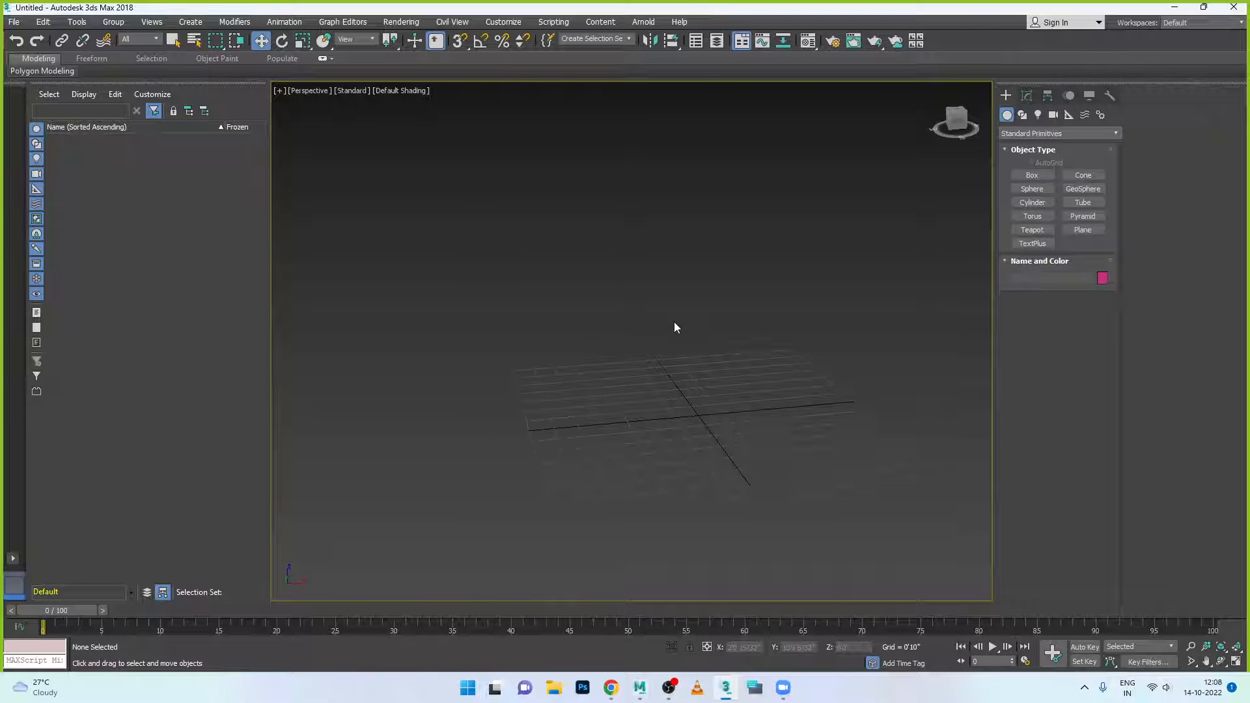
pyautogui.keyDown('alt'); pyautogui.moveTo(674, 327); pyautogui.dragTo(647, 337, button='middle'); pyautogui.keyUp('alt')
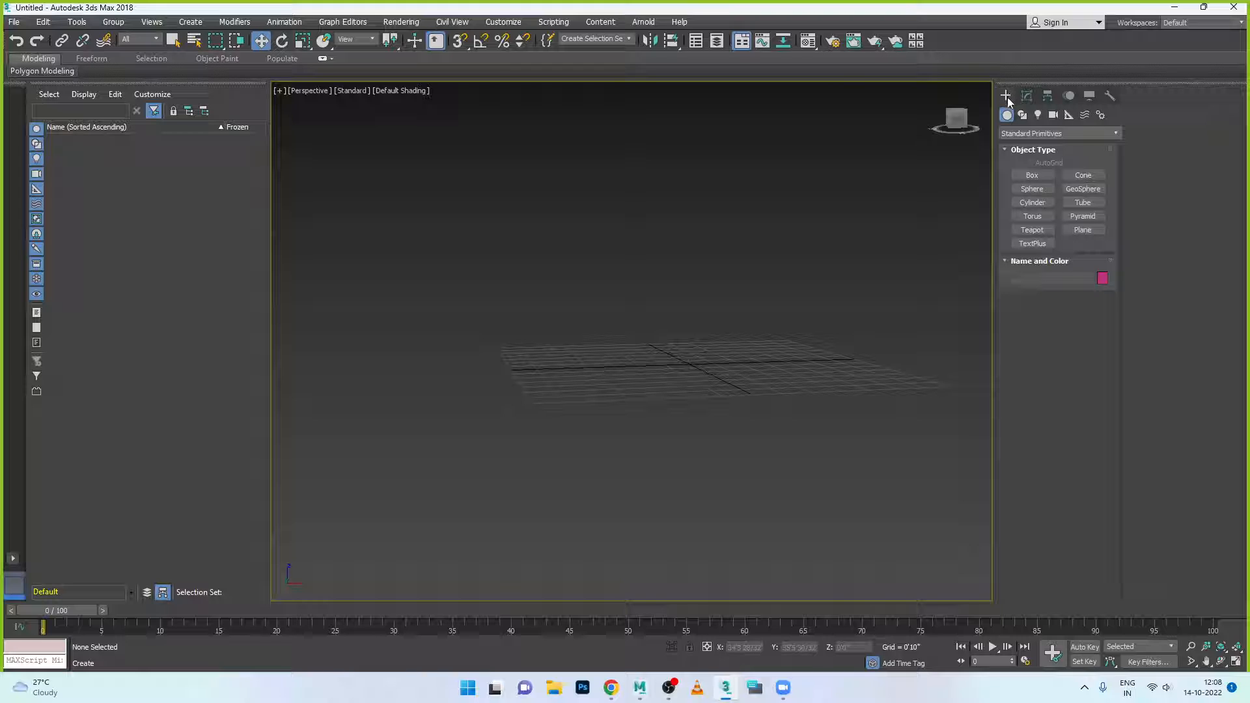
pyautogui.click(1022, 115)
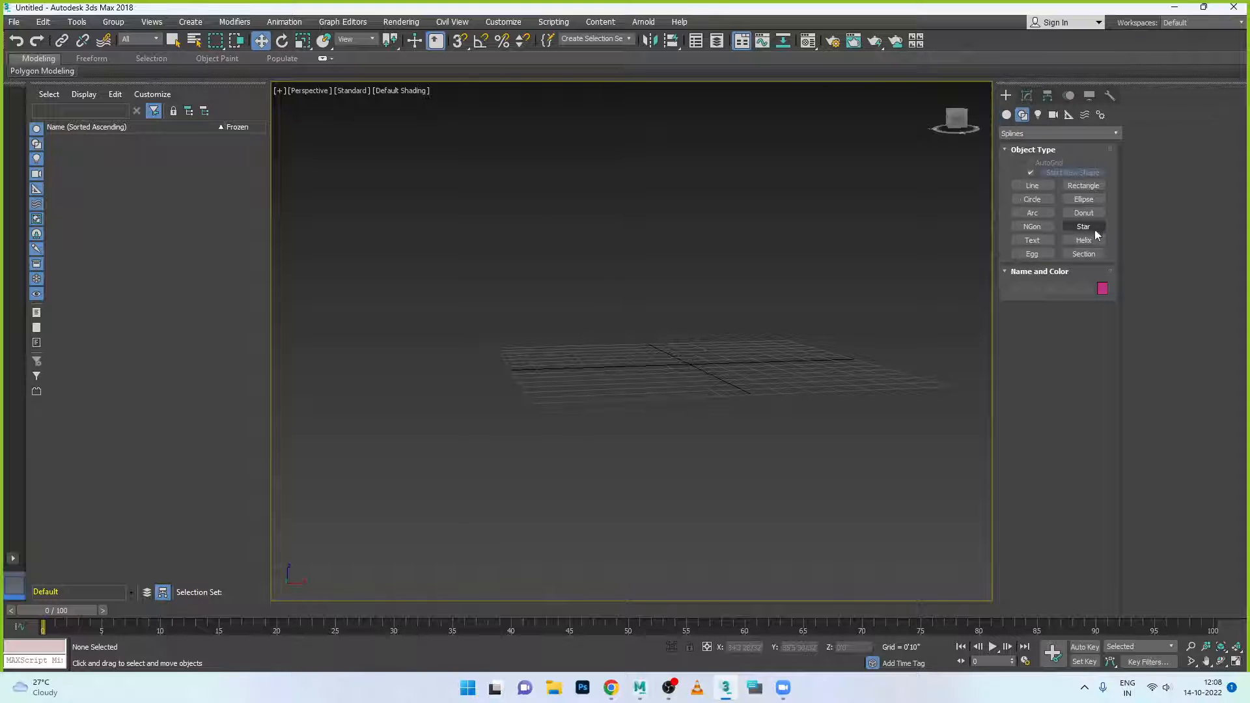
pyautogui.click(1077, 185)
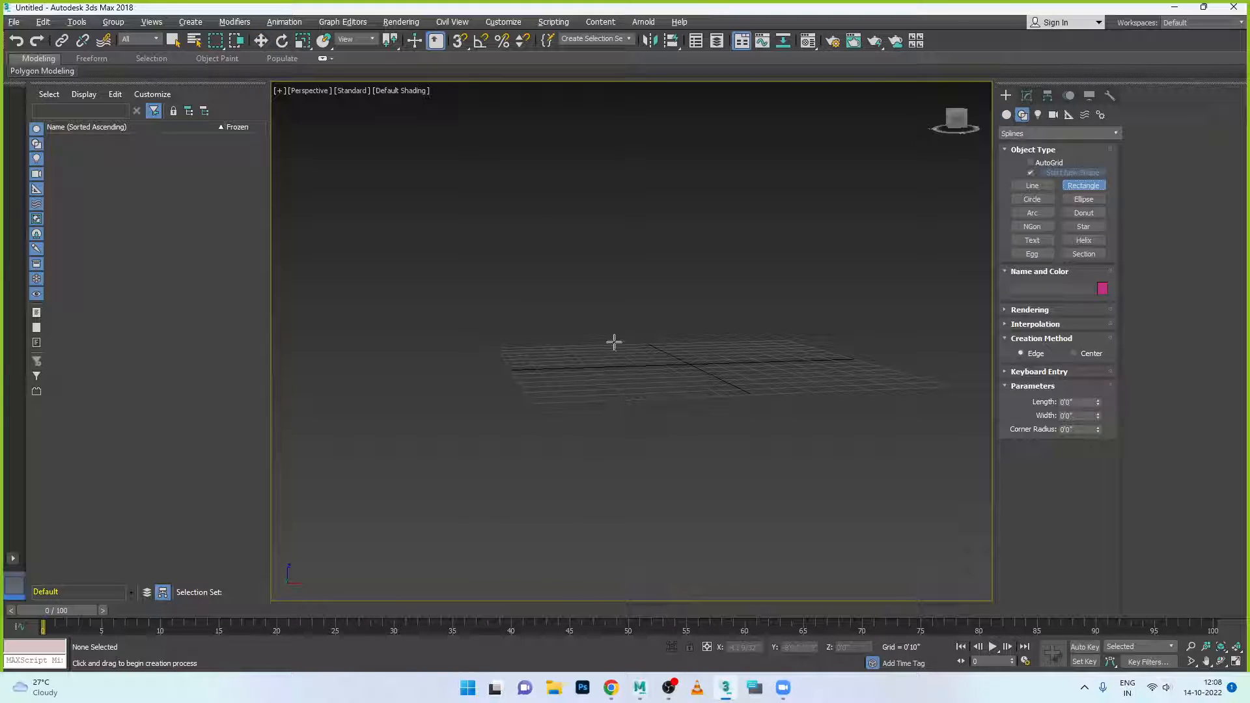
pyautogui.hotkey('alt', 'w')
pyautogui.hotkey('alt', 'w')
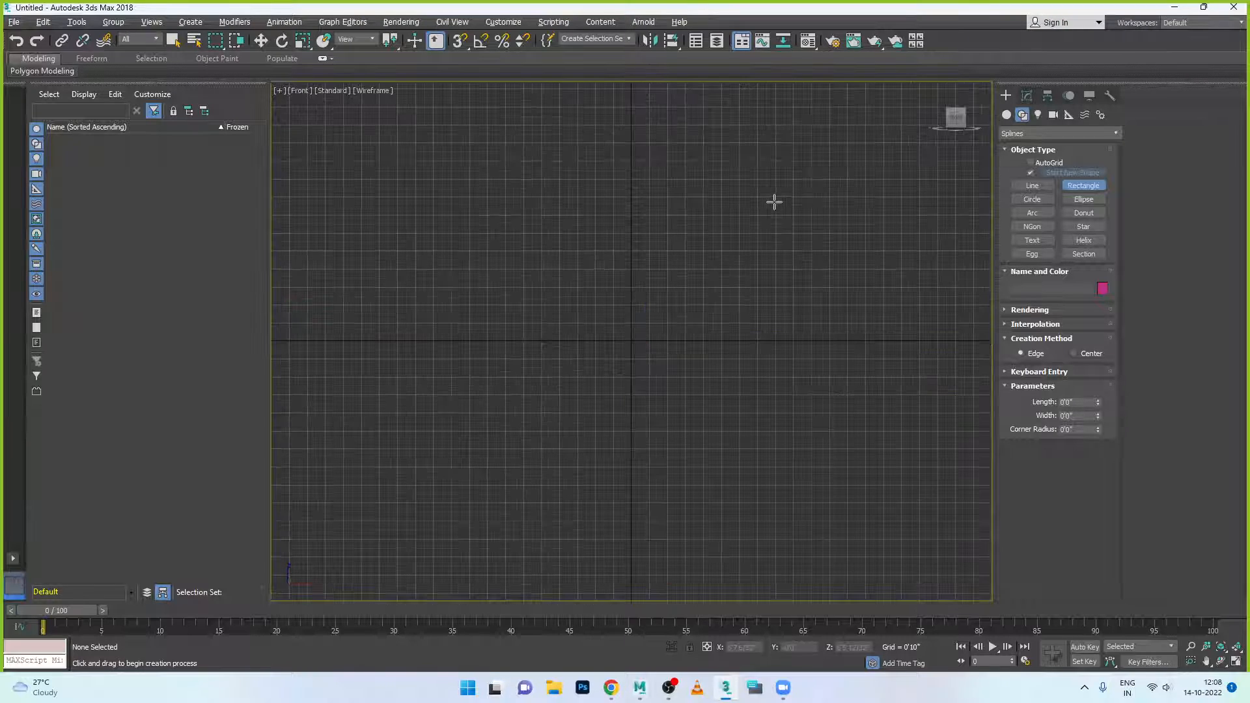
pyautogui.moveTo(508, 227); pyautogui.dragTo(880, 340)
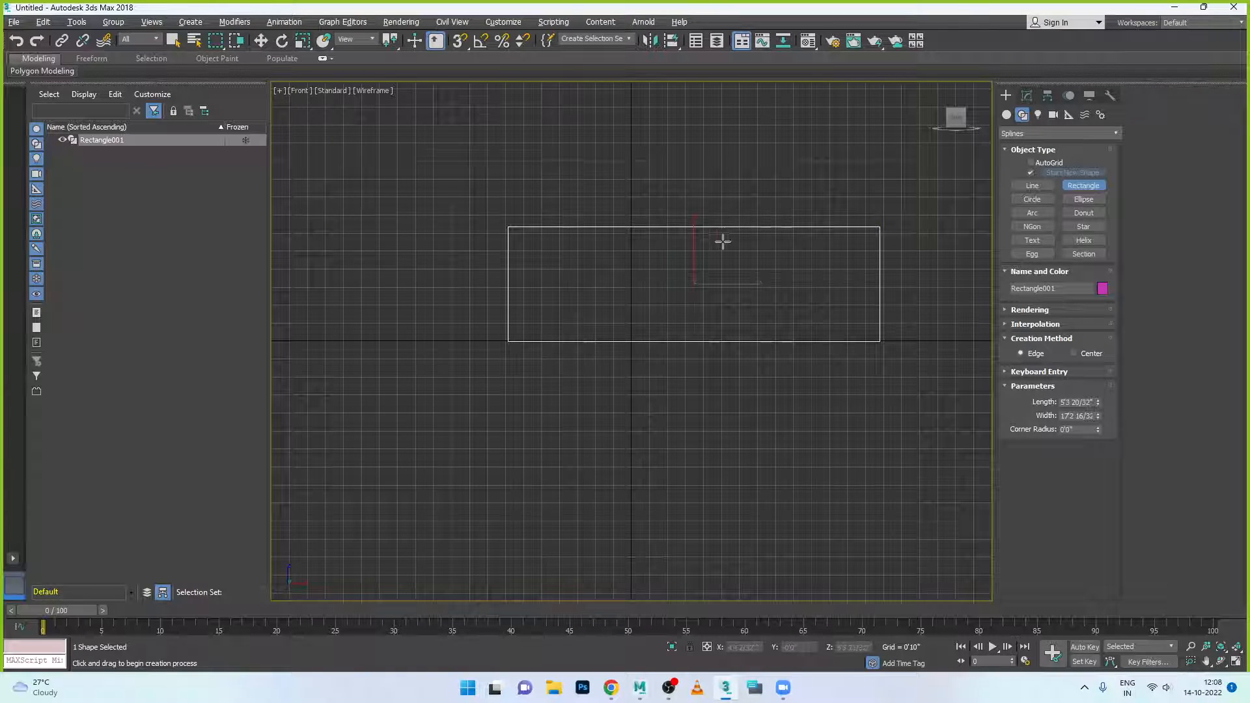
pyautogui.click(260, 41)
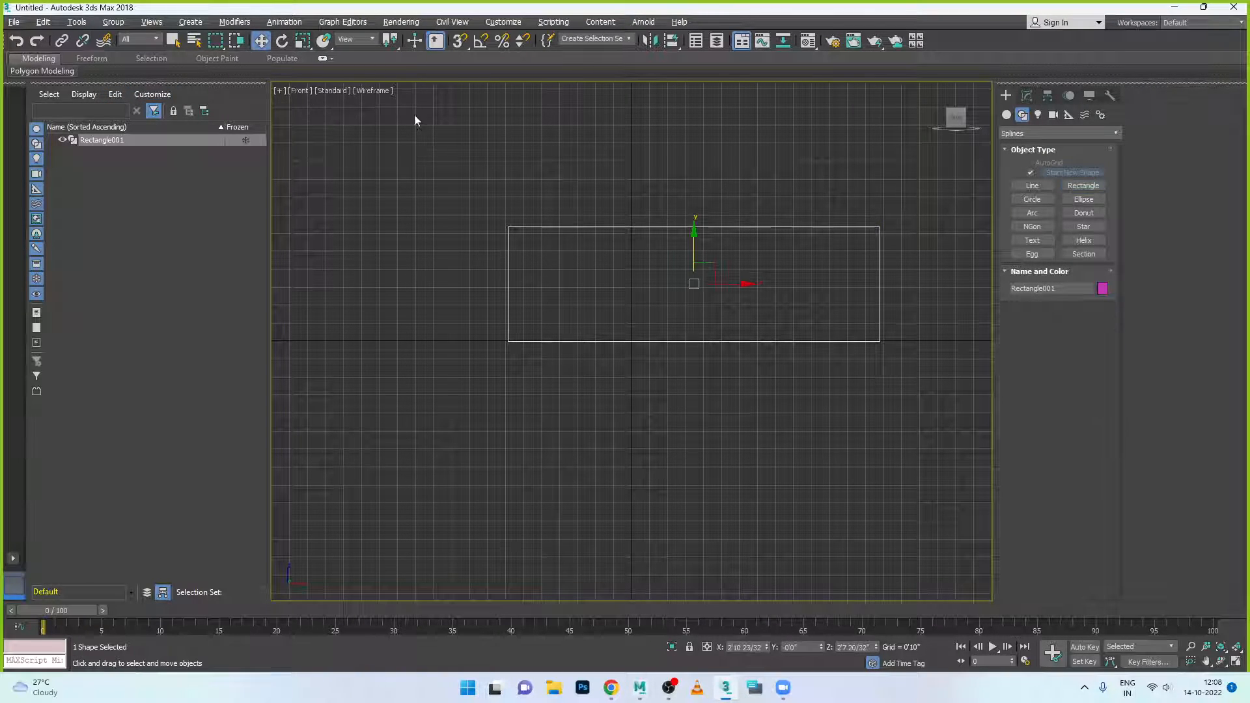
# Resize the rectangle to about 3'7" long and 17'4" wide, and place it at X 0 and Z about 1'10".
pyautogui.click(1027, 95)
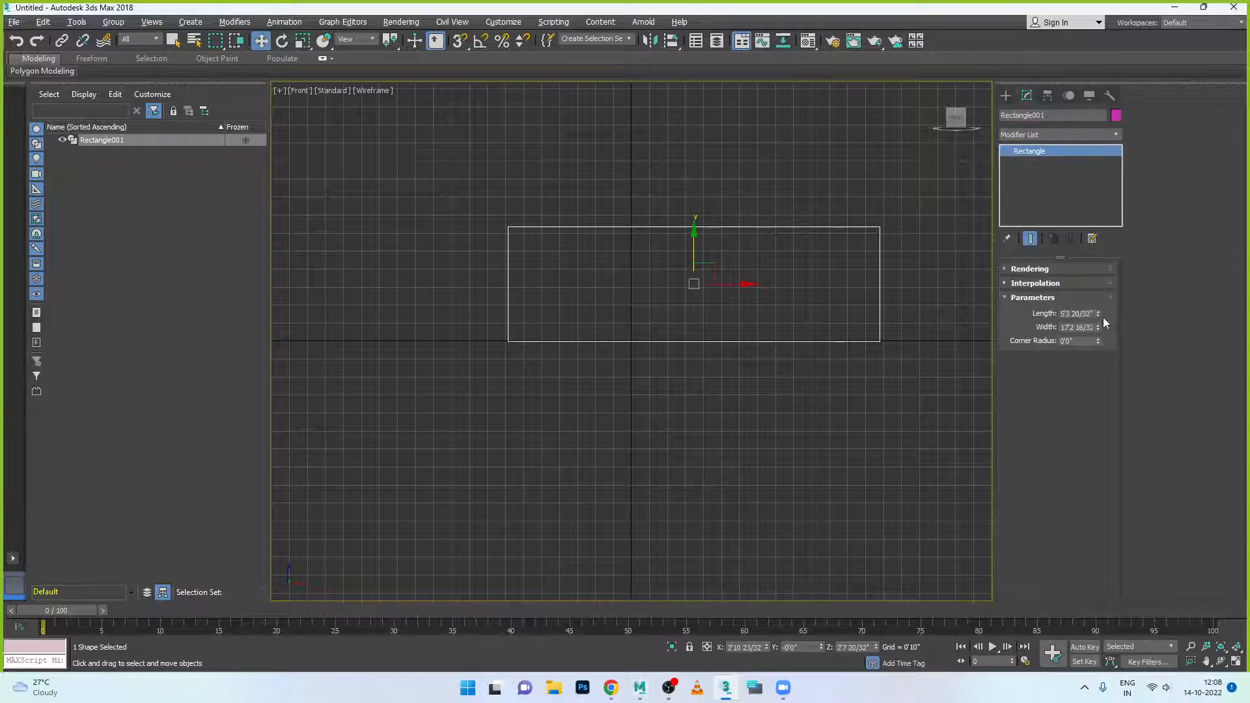
pyautogui.moveTo(1098, 329)
pyautogui.mouseDown()
pyautogui.moveTo(1098, 345)
pyautogui.moveTo(1098, 332)
pyautogui.mouseUp()
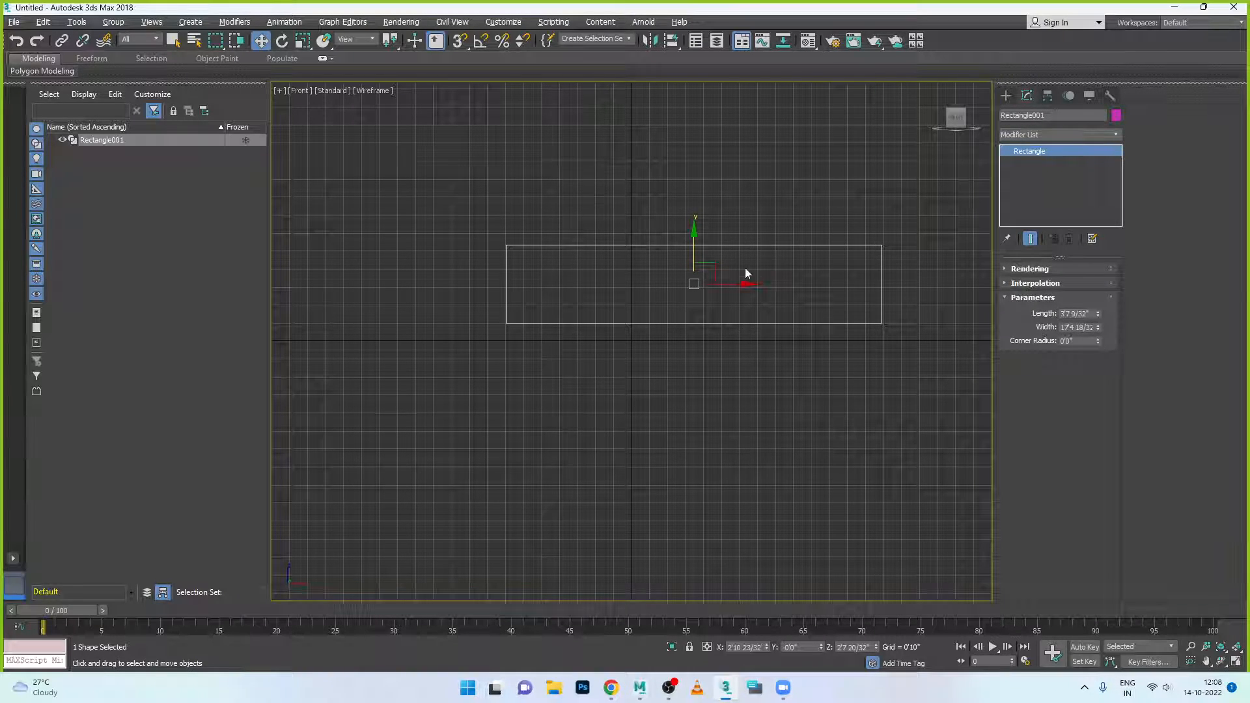
pyautogui.rightClick(767, 647)
pyautogui.rightClick(876, 647)
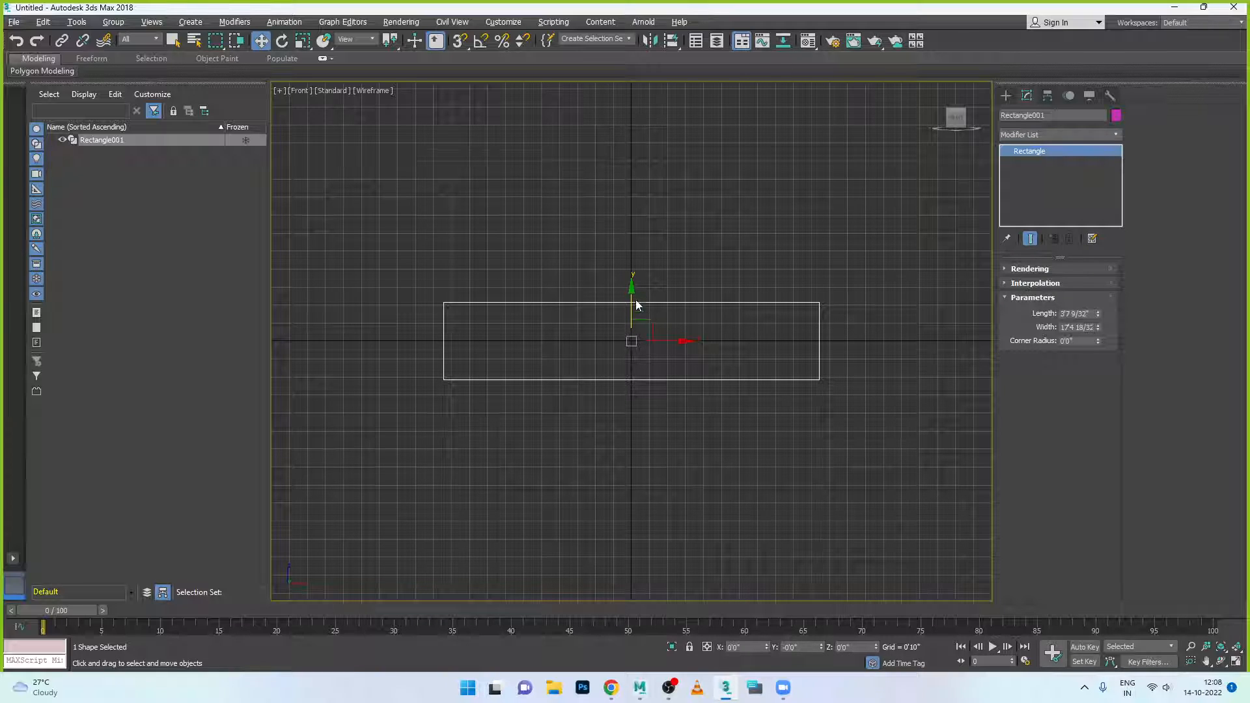
pyautogui.moveTo(631, 292); pyautogui.dragTo(631, 253)
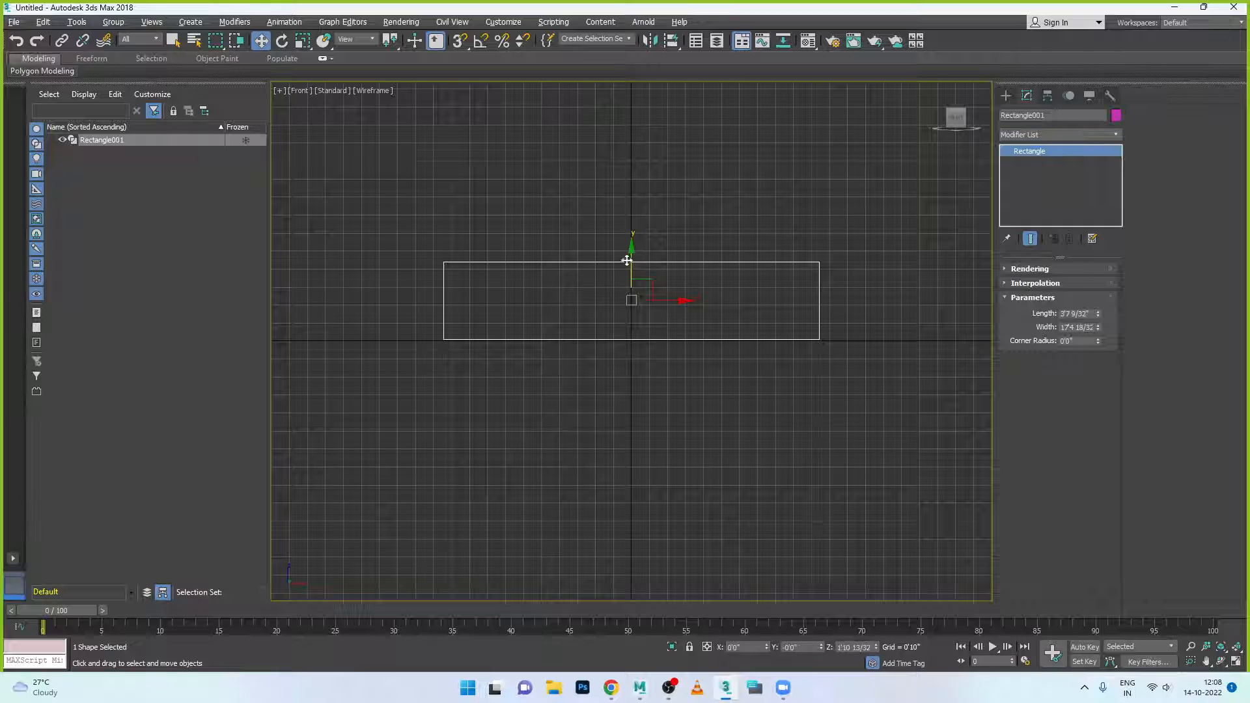
# Apply a Sweep modifier to the rectangle in the maximized Perspective view.
pyautogui.hotkey('alt', 'w')
pyautogui.rightClick(846, 389)
pyautogui.hotkey('alt', 'w')
pyautogui.click(790, 407)
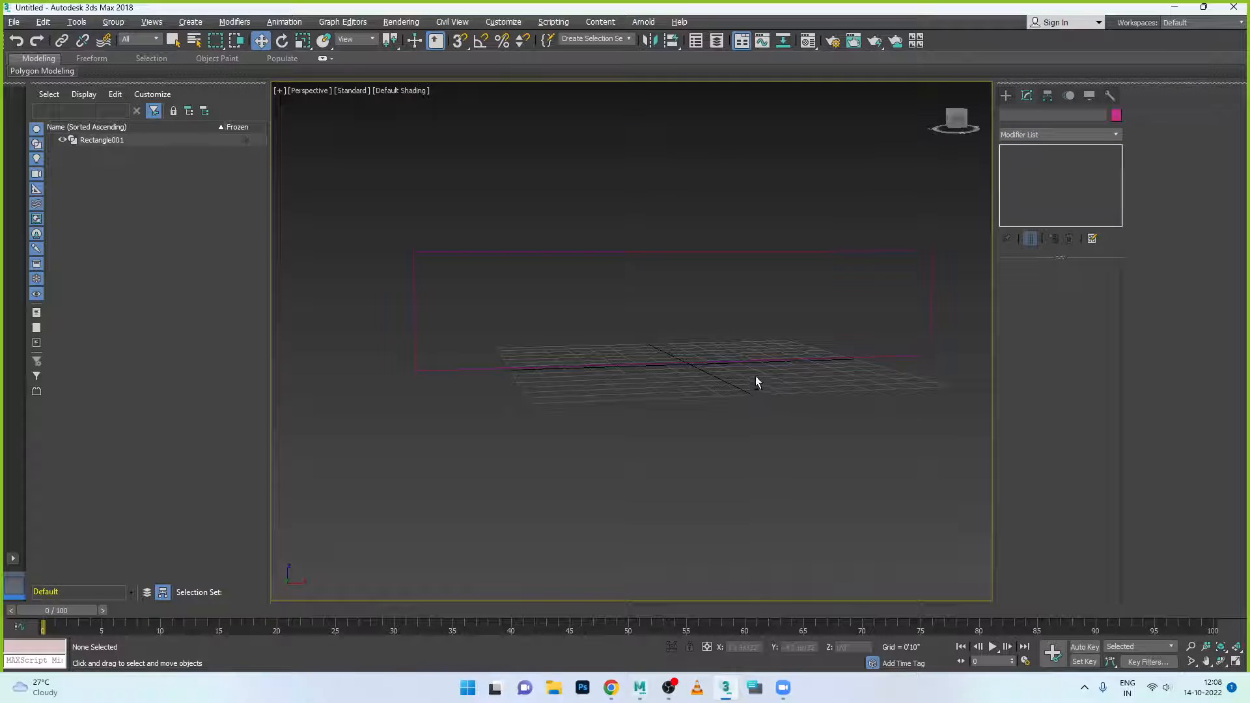
pyautogui.keyDown('alt'); pyautogui.moveTo(753, 380); pyautogui.dragTo(716, 429, button='middle'); pyautogui.keyUp('alt')
pyautogui.click(715, 429)
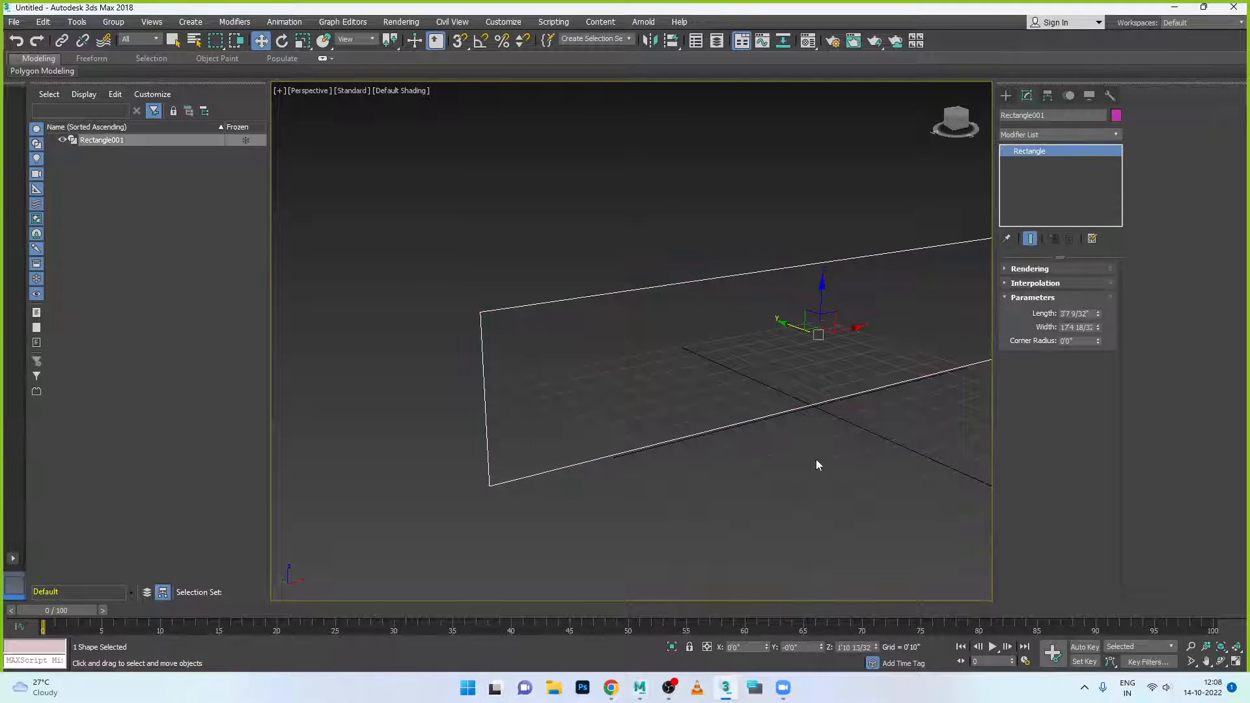
pyautogui.click(1083, 137)
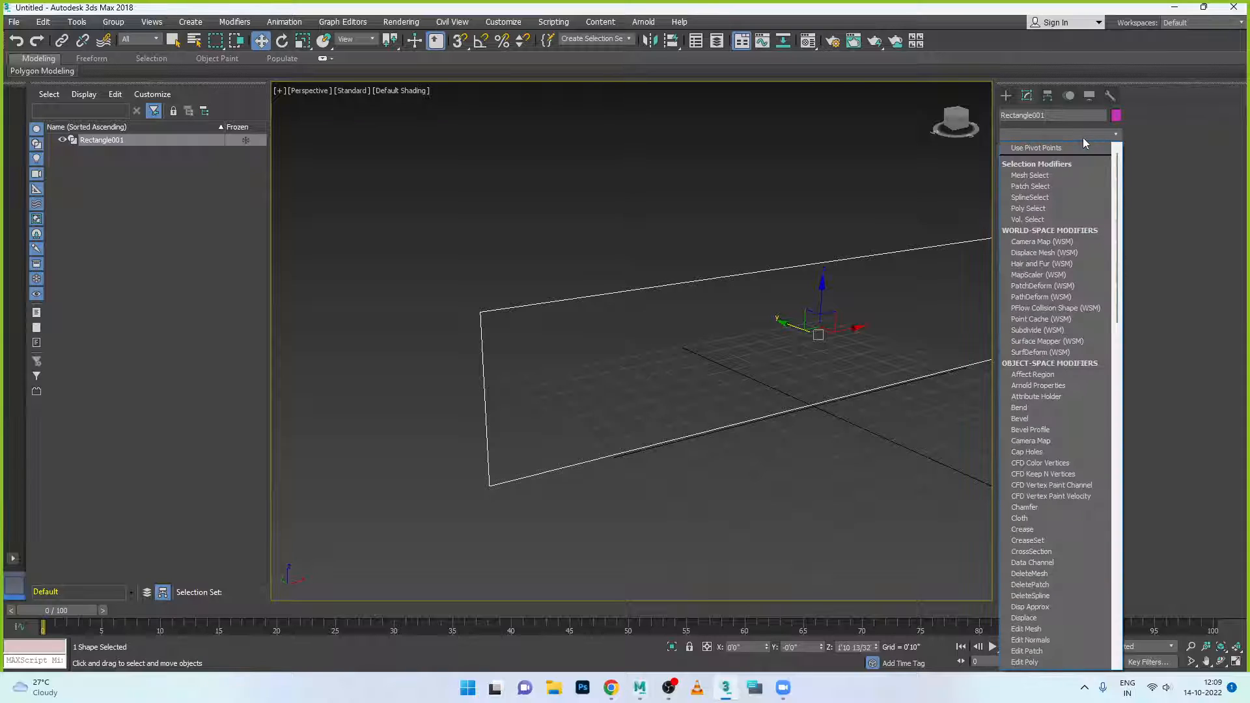
pyautogui.press('d')
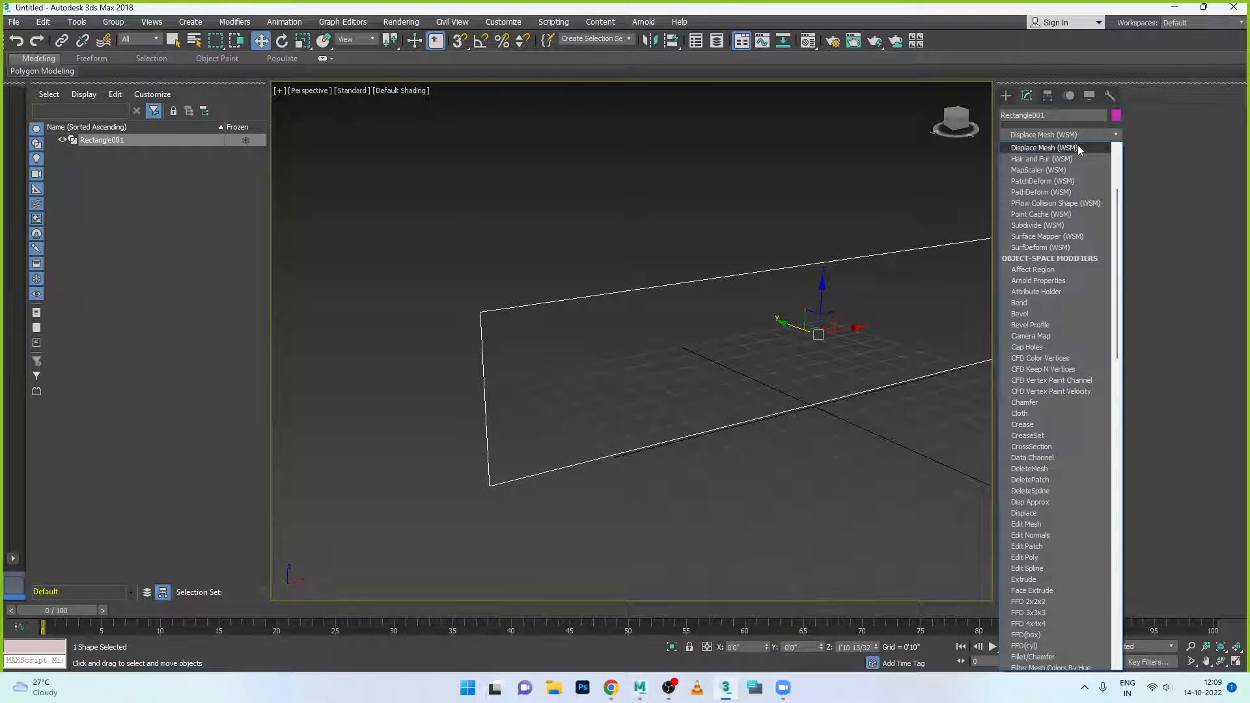
pyautogui.press('s')
pyautogui.press('e')
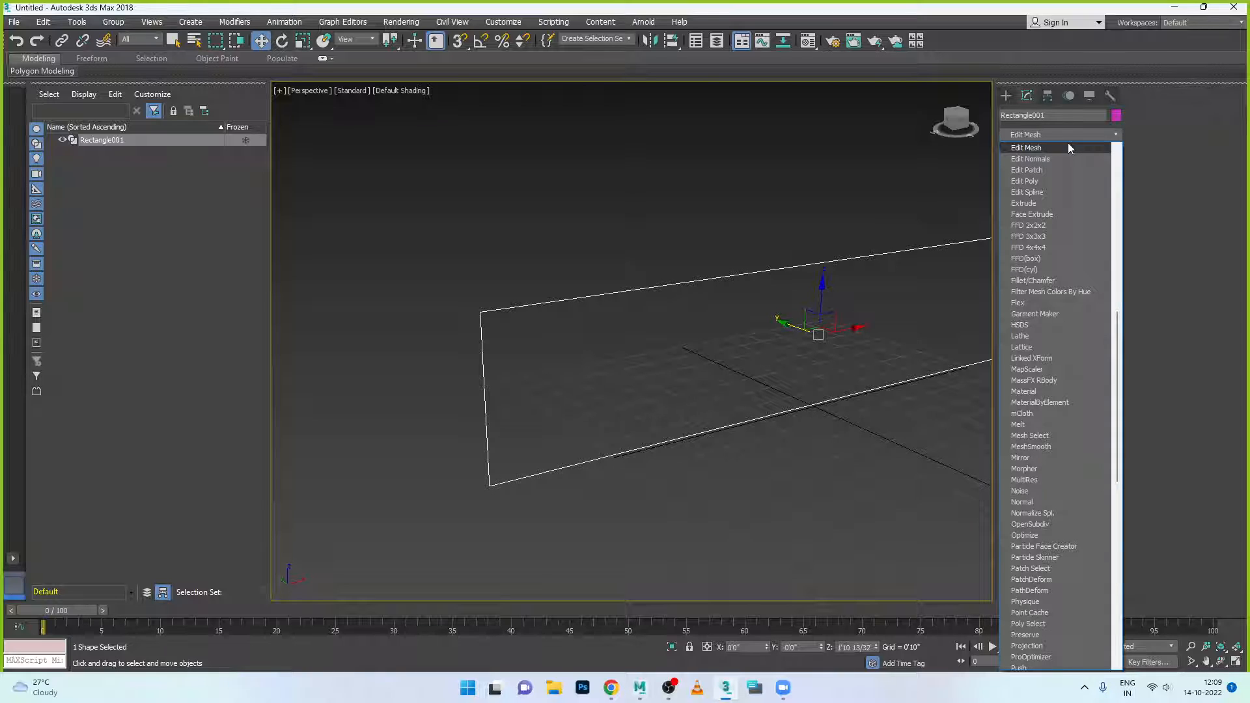
pyautogui.press('s')
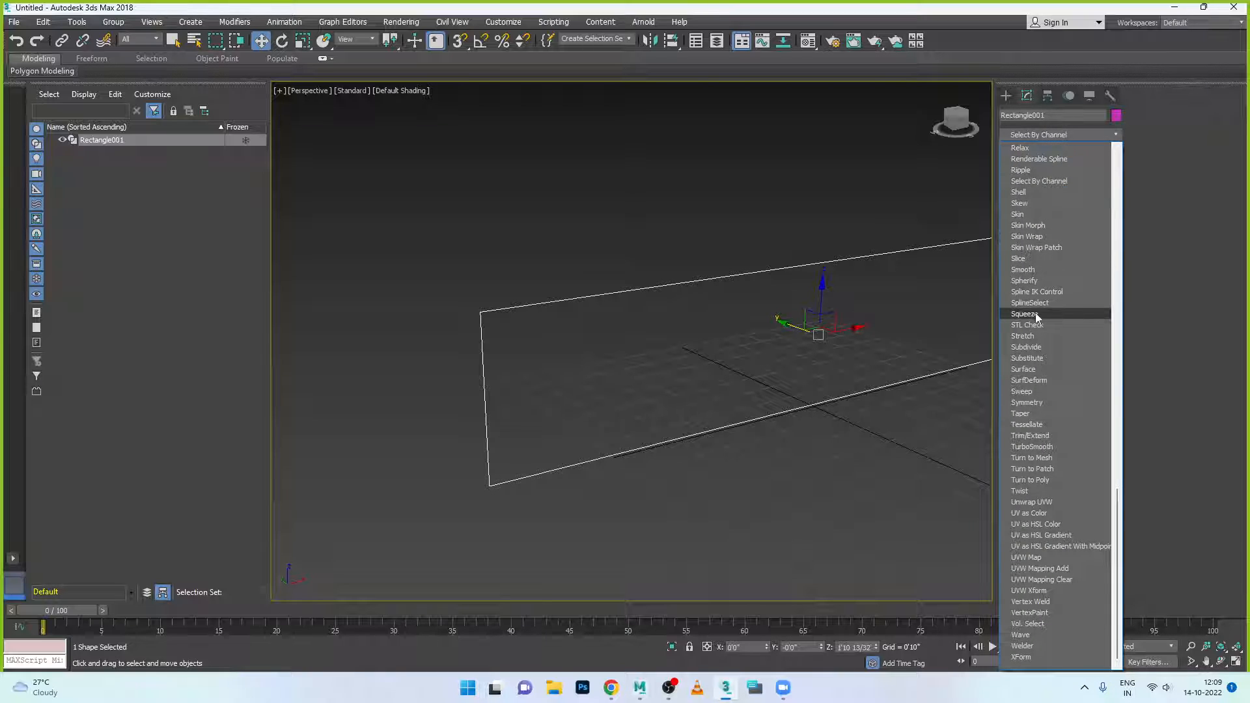
pyautogui.click(1036, 392)
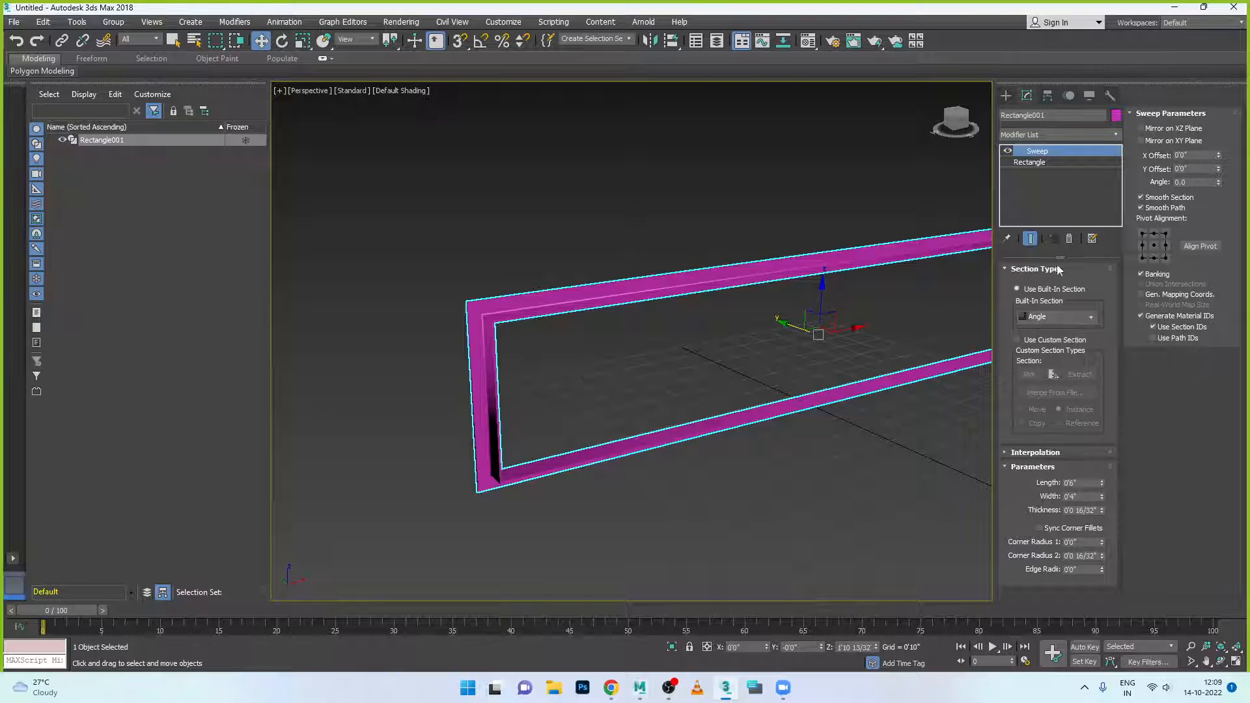
# Set the rectangle sweep's built-in section to Bar and inspect the frame from its end.
pyautogui.click(1081, 316)
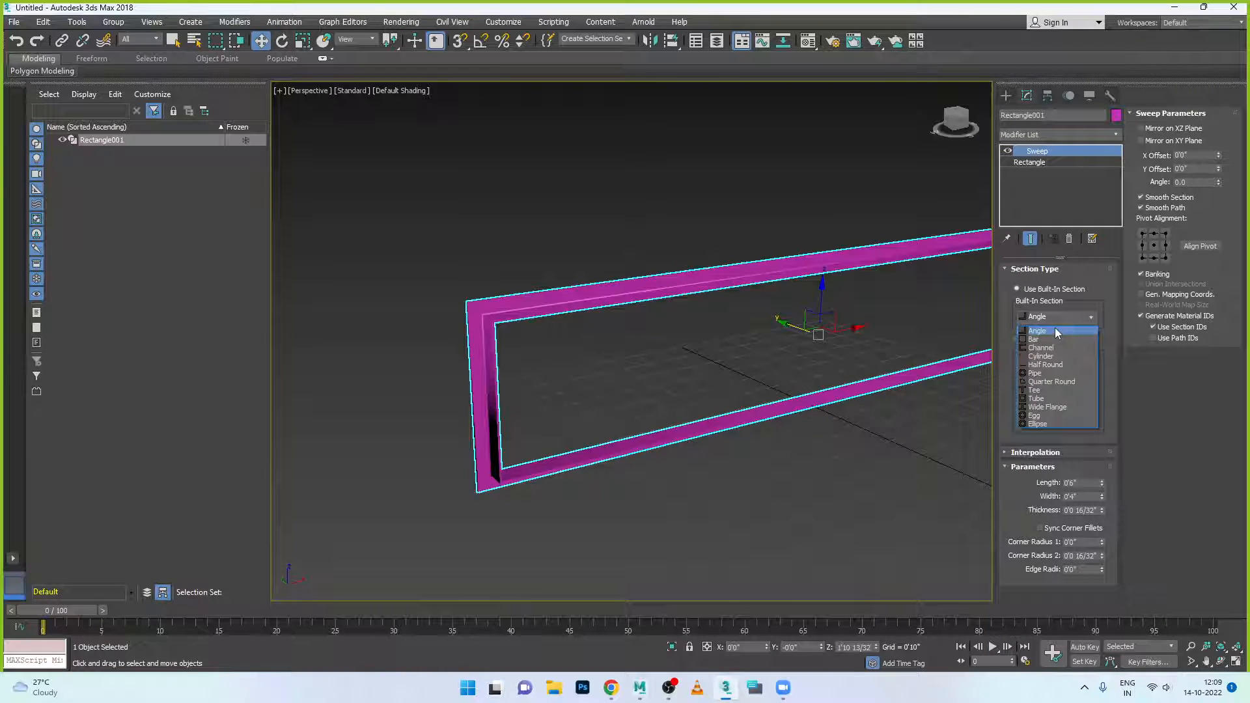
pyautogui.click(1051, 340)
pyautogui.keyDown('alt'); pyautogui.moveTo(646, 399); pyautogui.dragTo(1101, 448, button='middle'); pyautogui.keyUp('alt')
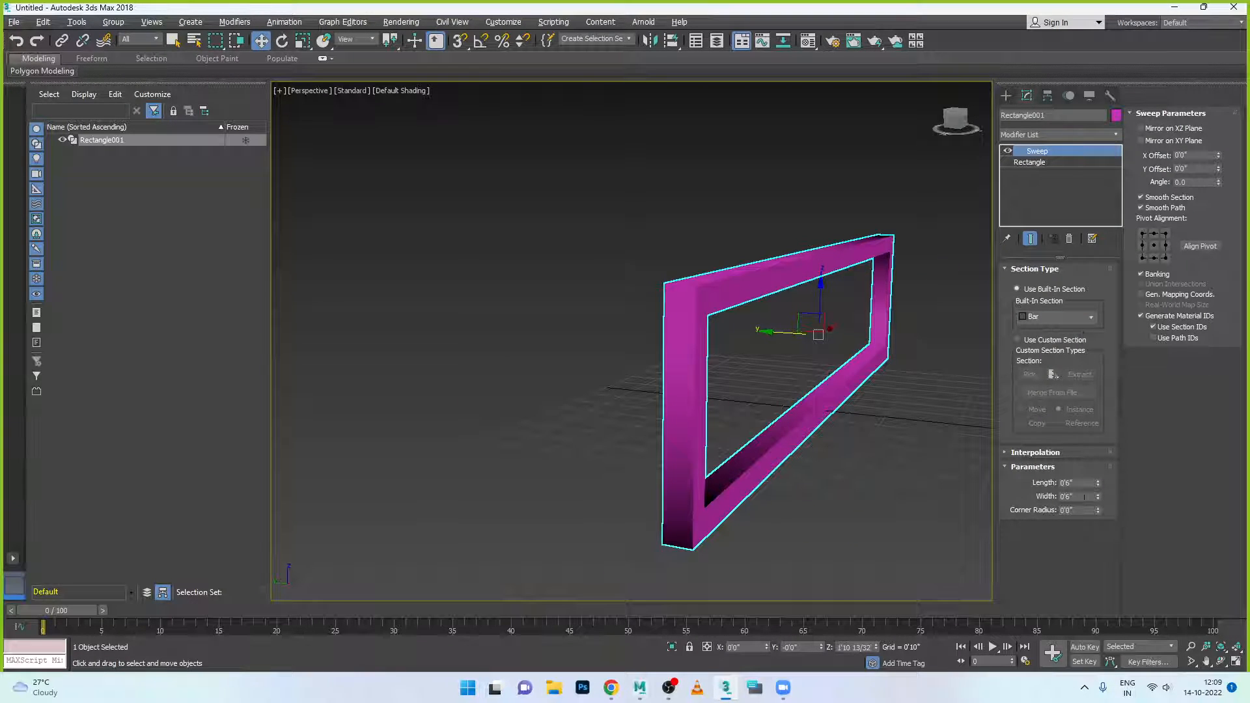
# Try a Bar section with length 0, widths of 5 and 0.5, and a corner radius of 0.5.
pyautogui.doubleClick(1079, 483)
pyautogui.write('0')
pyautogui.press('Tab')
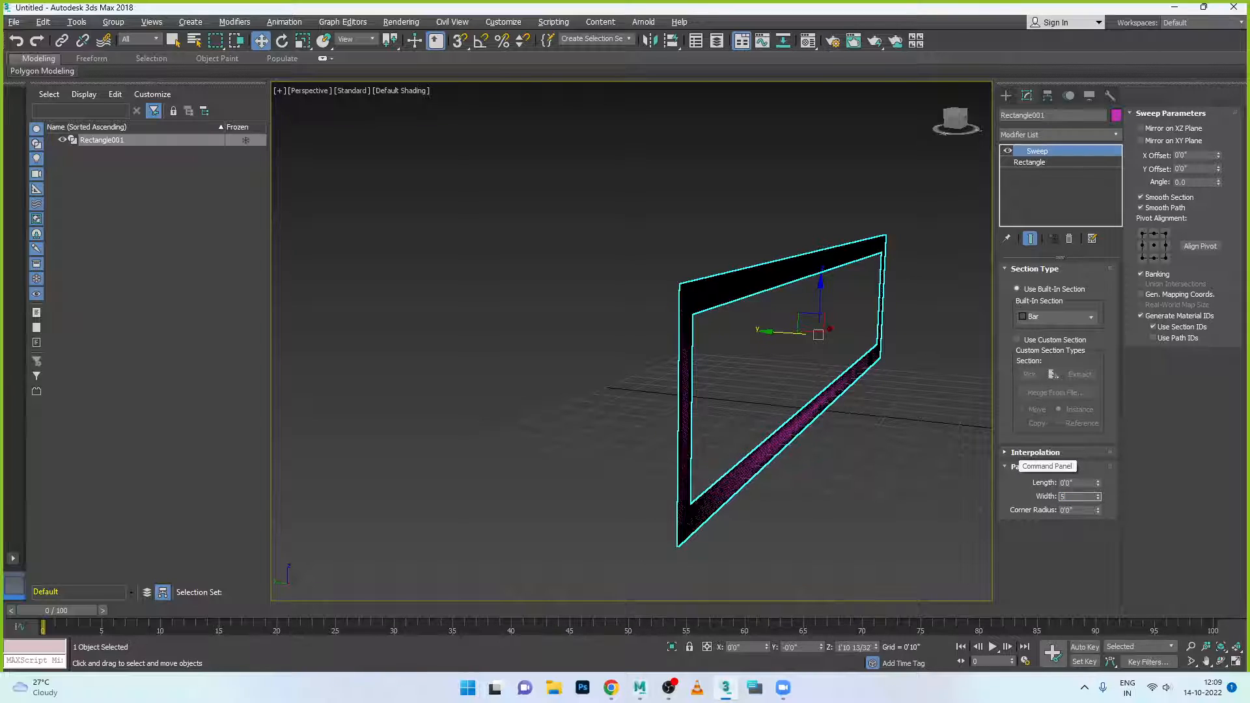
pyautogui.write('5')
pyautogui.press('Tab')
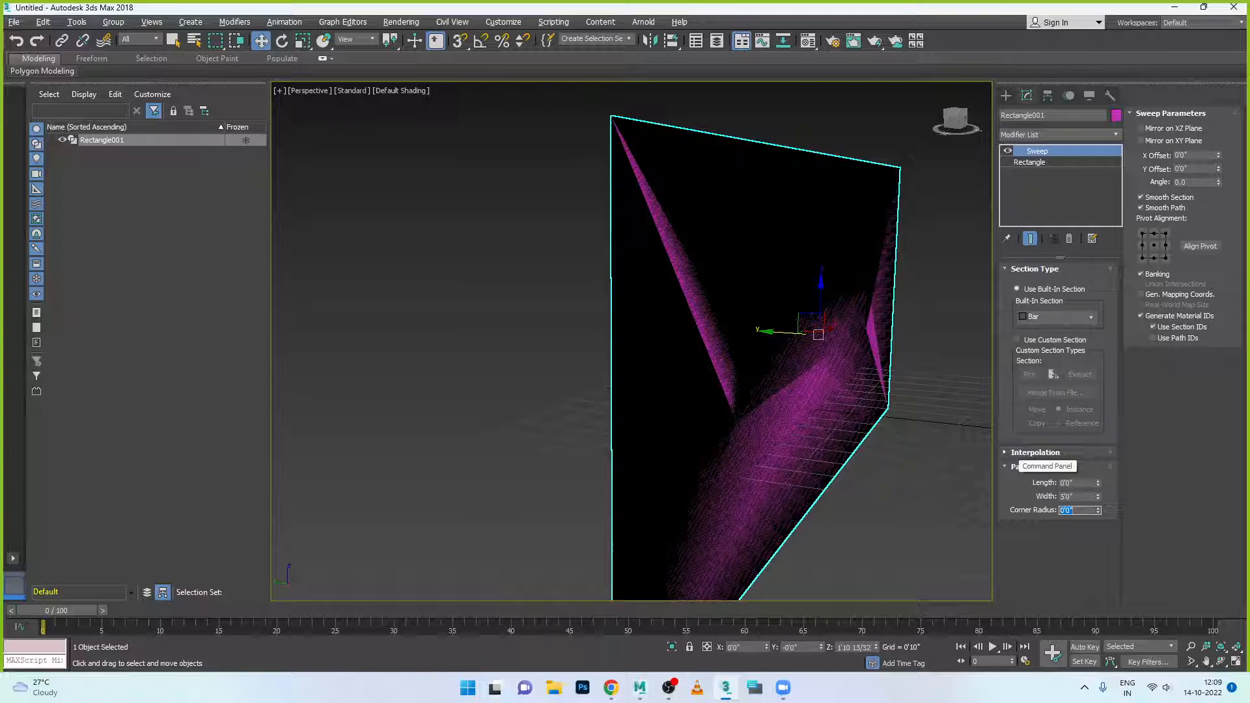
pyautogui.hotkey('shift', 'Tab')
pyautogui.write('0.')
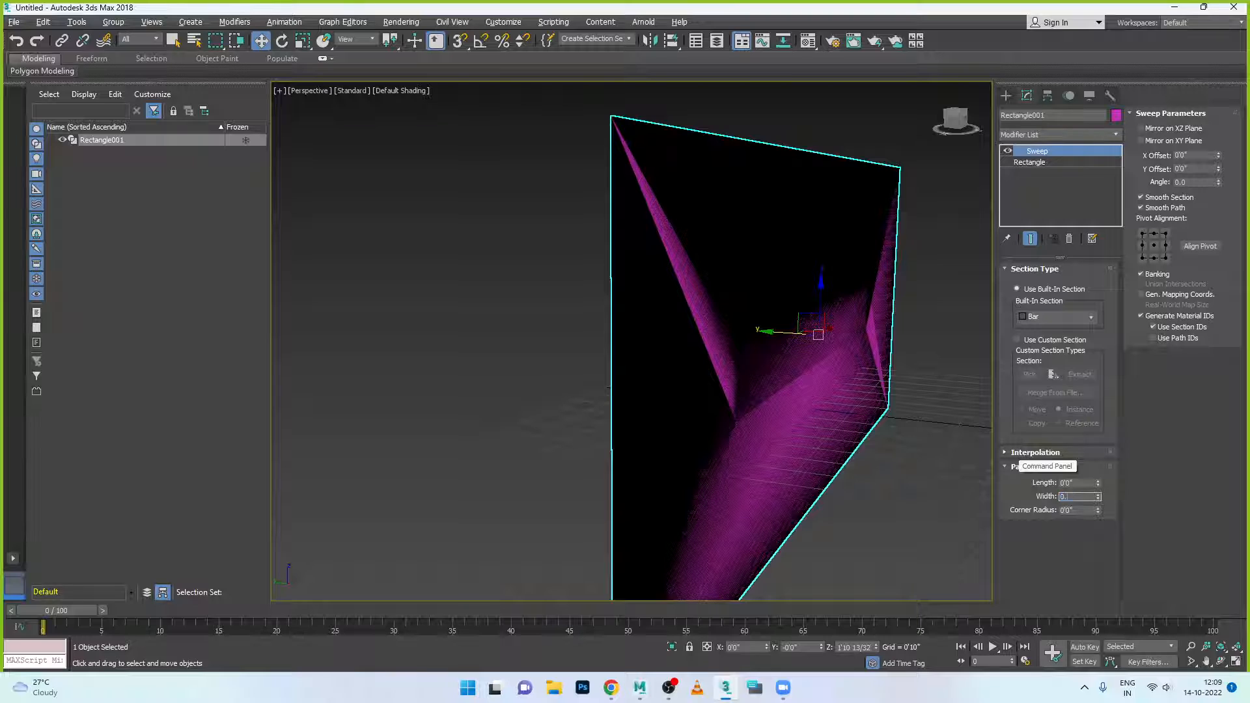
pyautogui.write('5')
pyautogui.press('Tab')
pyautogui.write('0.5')
pyautogui.press('Tab')
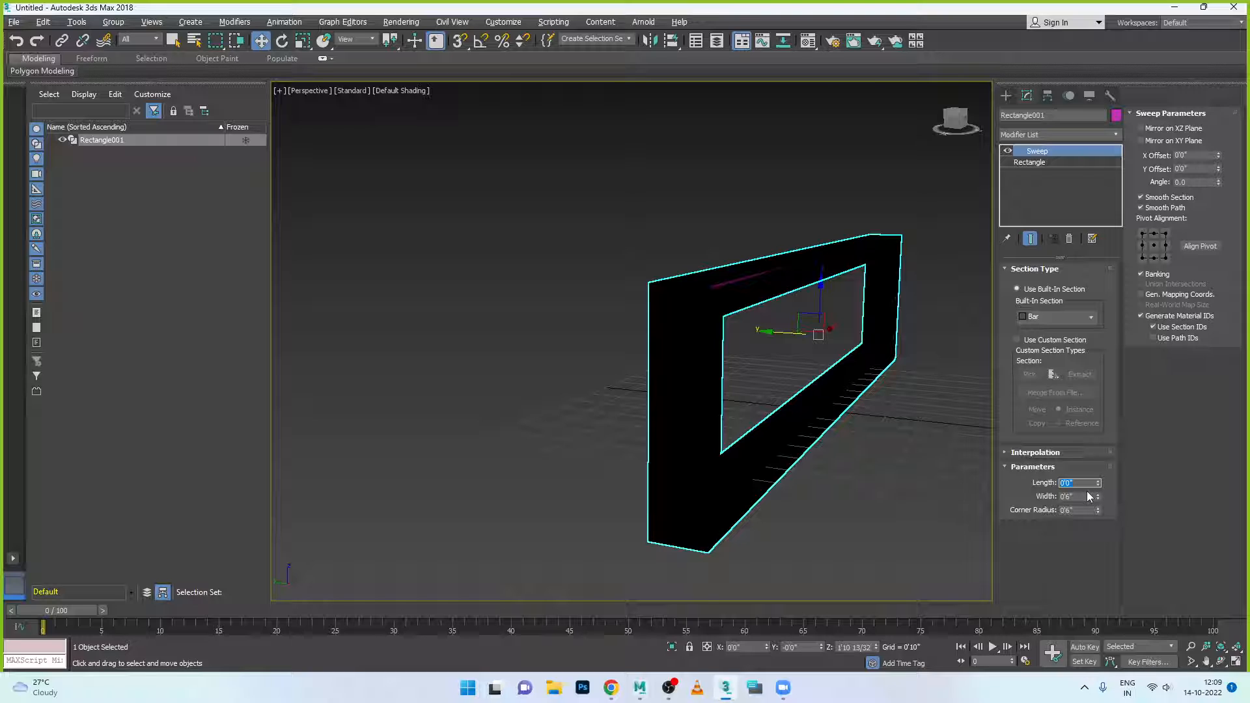
# Undo the changes to the Bar section's length, width and corner radius.
pyautogui.click(950, 479)
pyautogui.hotkey('ctrl', 'z')
pyautogui.hotkey('ctrl', 'z')
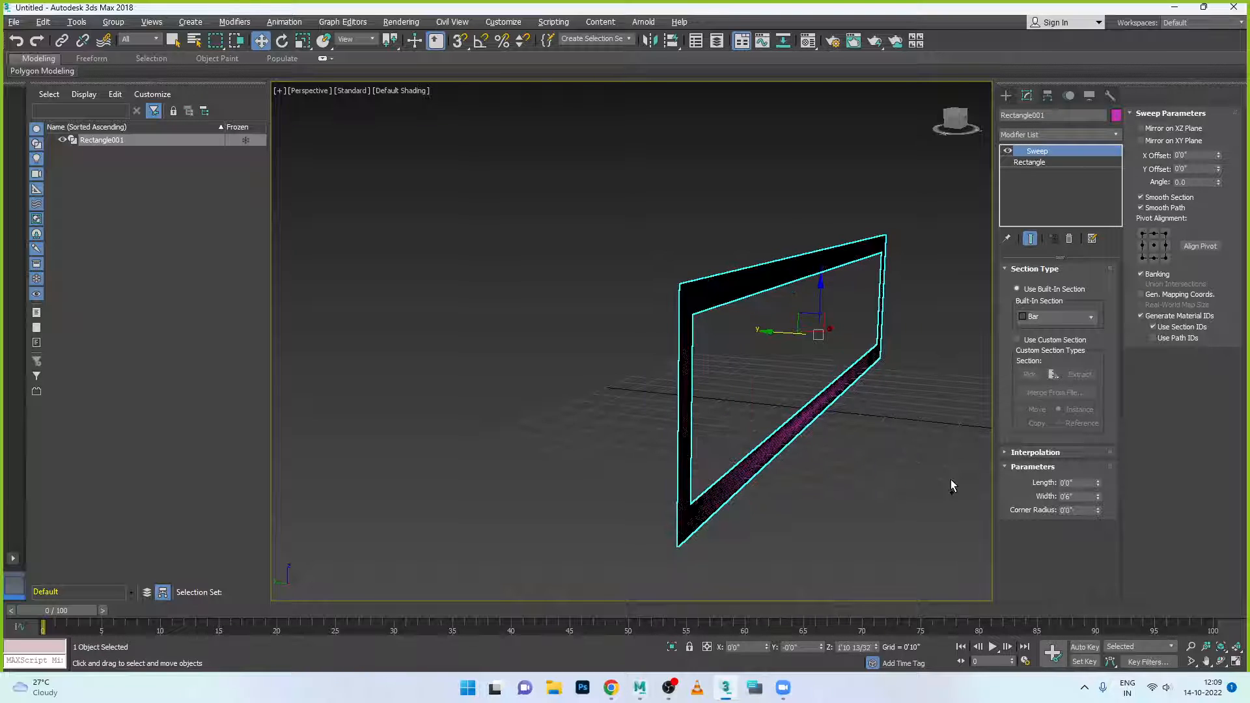
pyautogui.hotkey('ctrl', 'z')
pyautogui.hotkey('ctrl', 'z')
pyautogui.hotkey('ctrl', 'z')
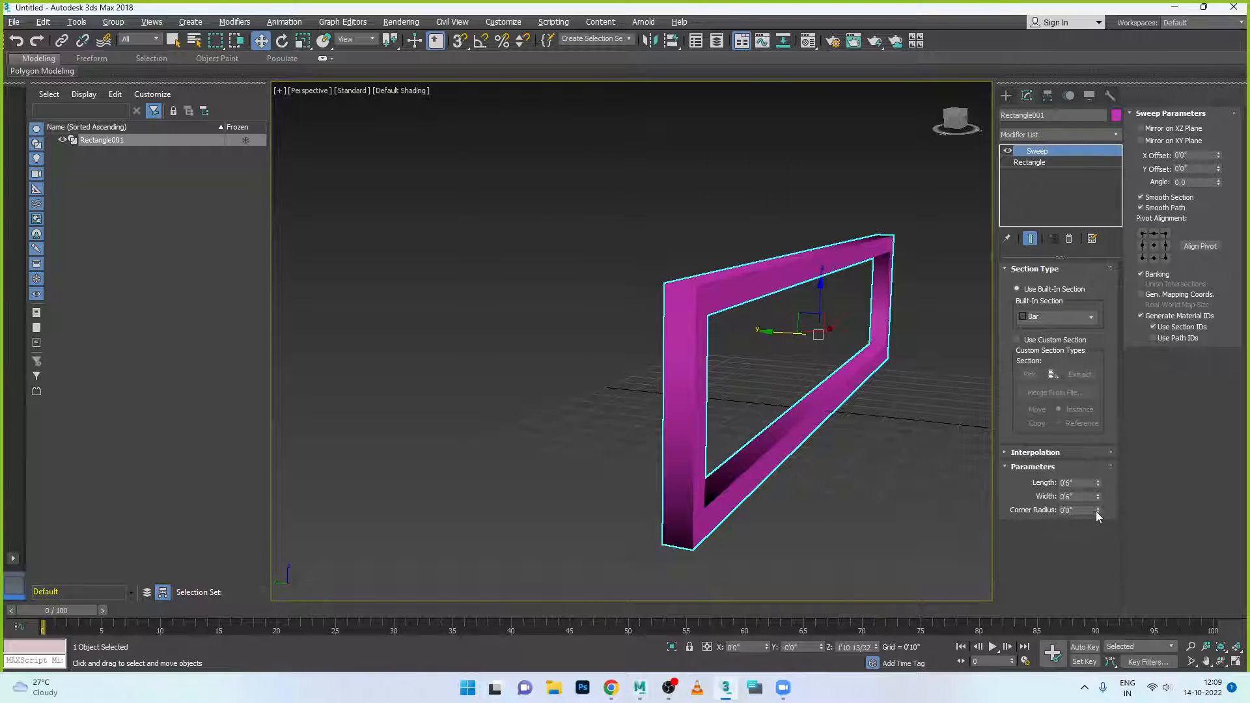
# Thin the frame's Bar section to a length of 0'1 16/32" and a width of 0'1 6/32".
pyautogui.moveTo(1099, 483); pyautogui.dragTo(1100, 537)
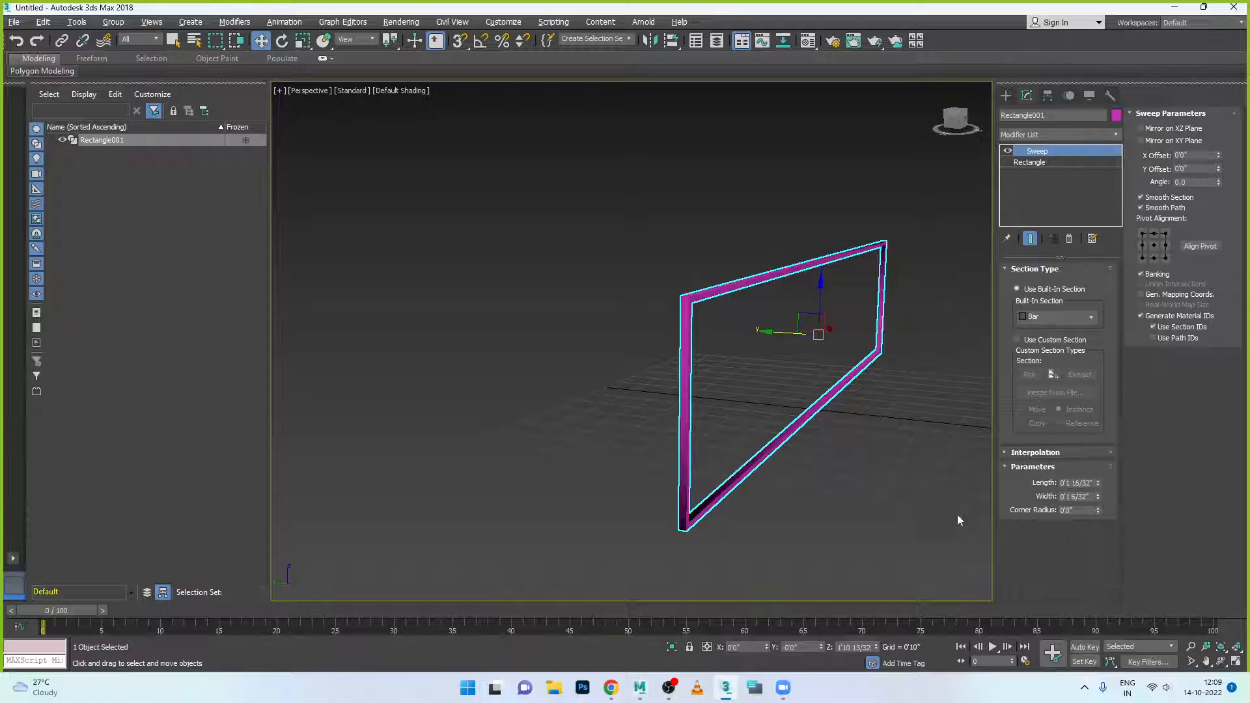
pyautogui.click(814, 463)
pyautogui.click(768, 460)
# Draw a straight vertical line between the frame's upper and lower bars near its left end in the maximized Front view, ending with the Move tool active.
pyautogui.click(1006, 96)
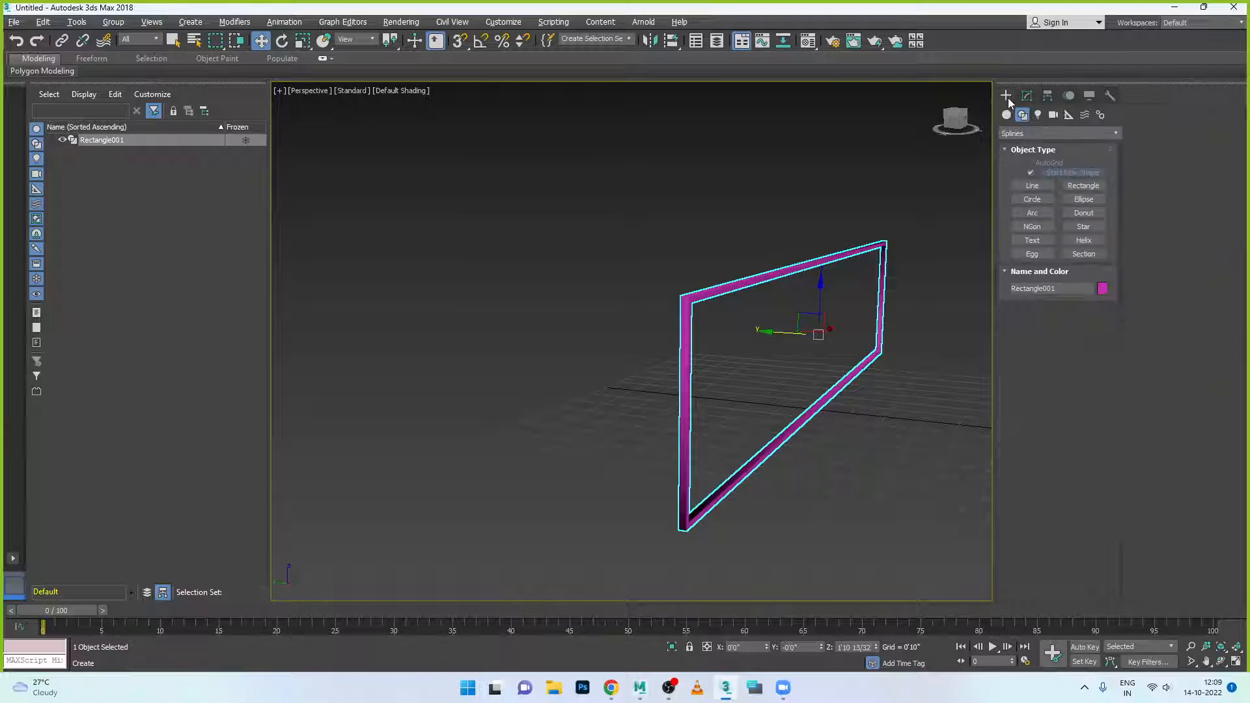
pyautogui.click(1034, 188)
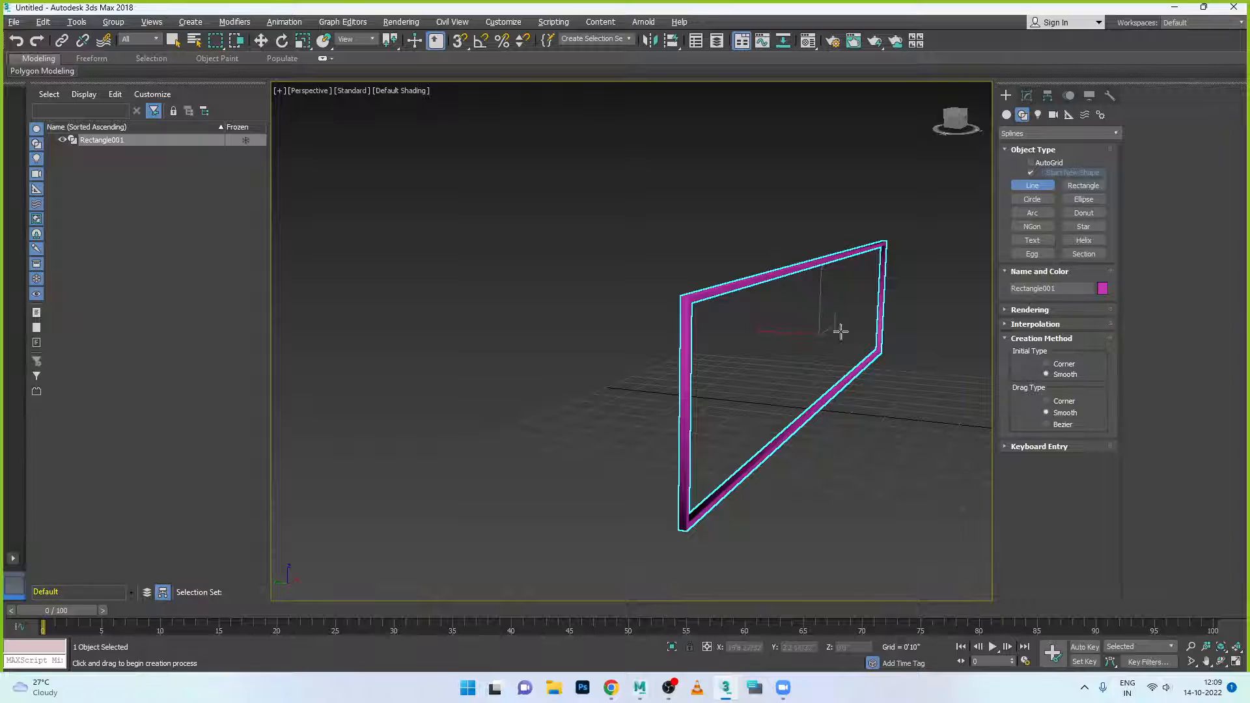
pyautogui.hotkey('alt', 'w')
pyautogui.hotkey('alt', 'w')
pyautogui.scroll(5, 537, 258)
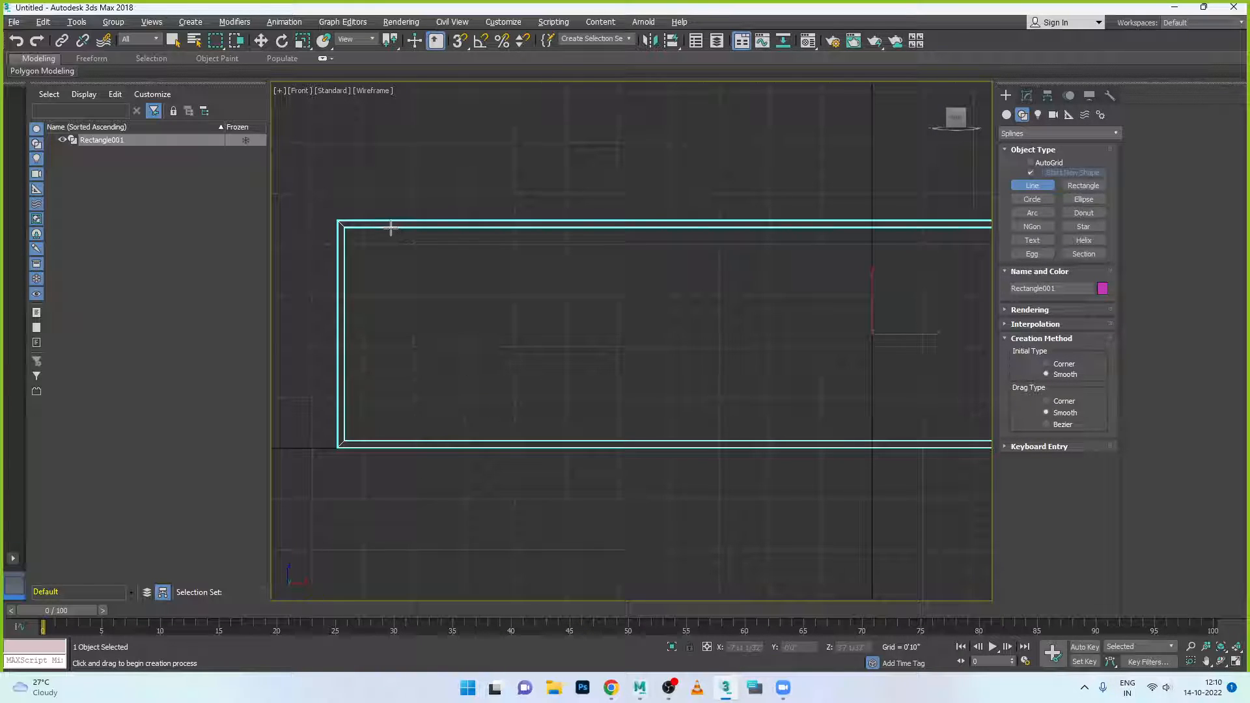
pyautogui.click(391, 227)
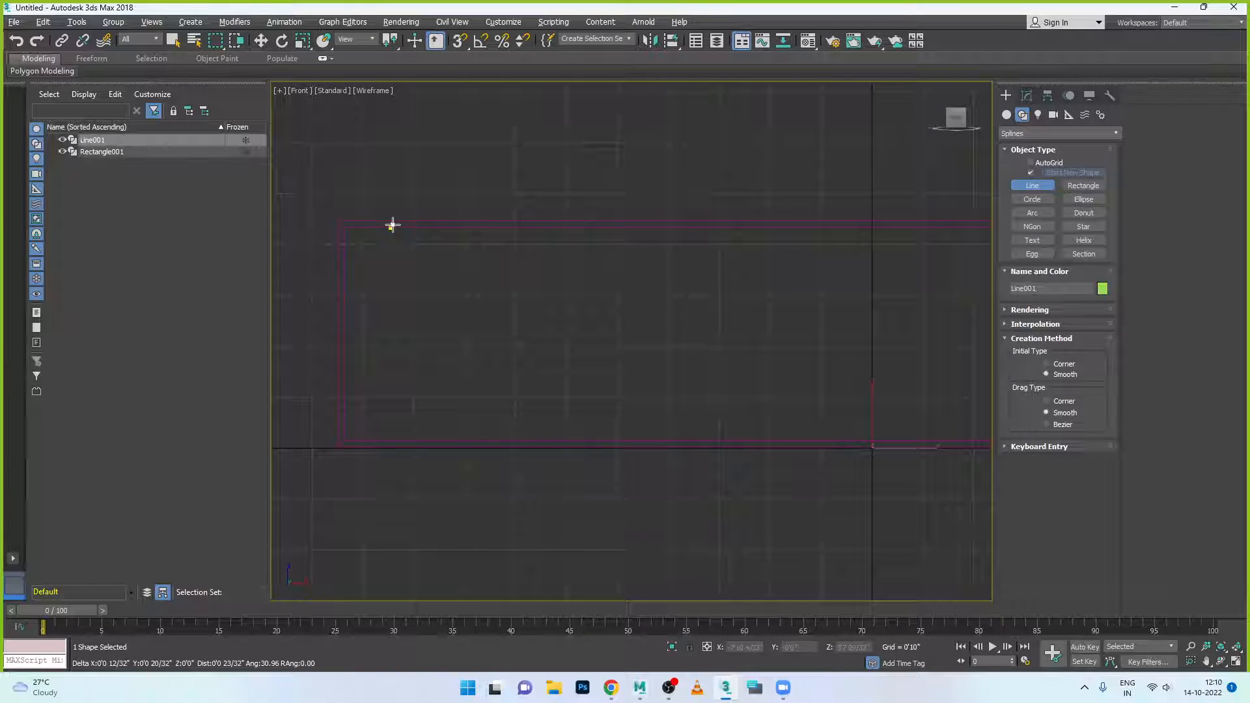
pyautogui.click(390, 438)
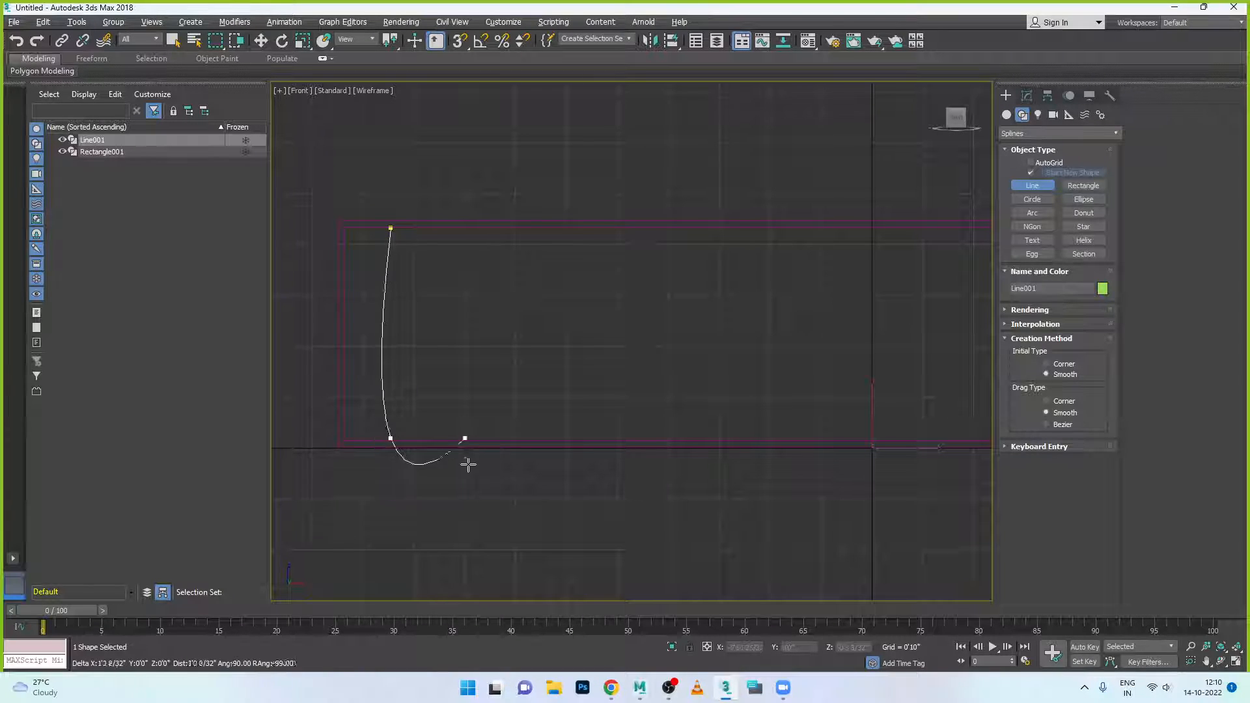
pyautogui.rightClick(406, 437)
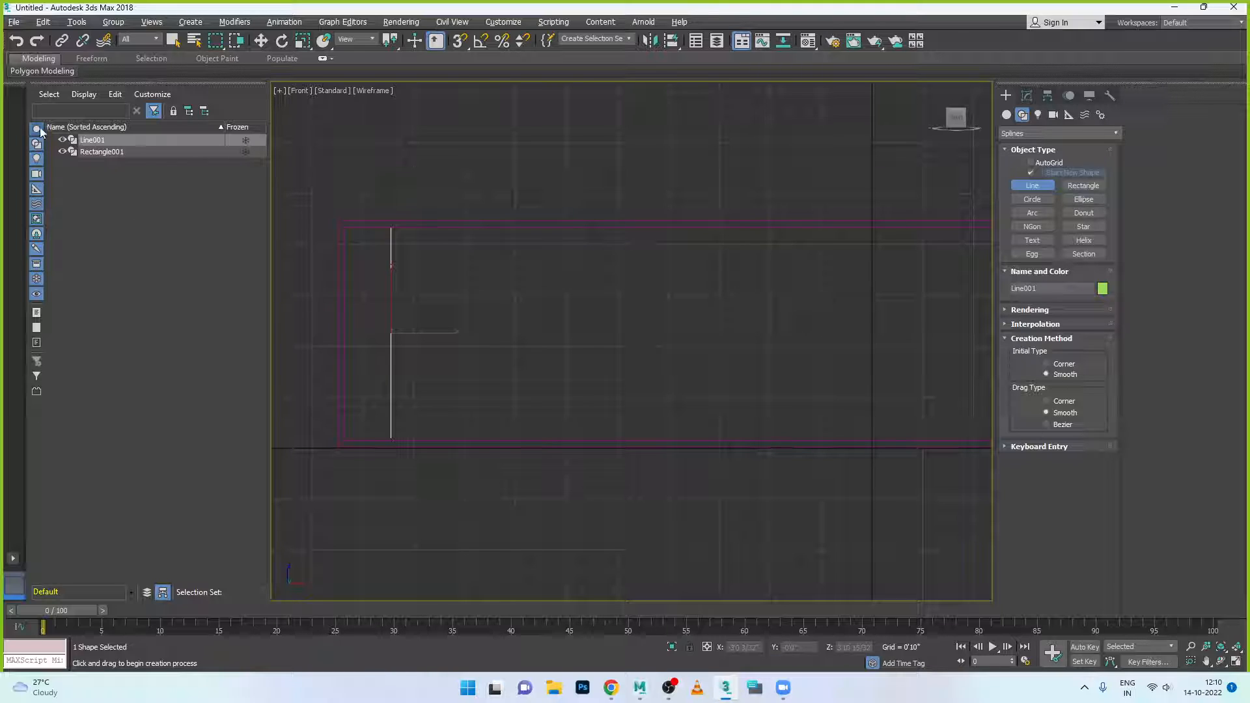
pyautogui.click(260, 40)
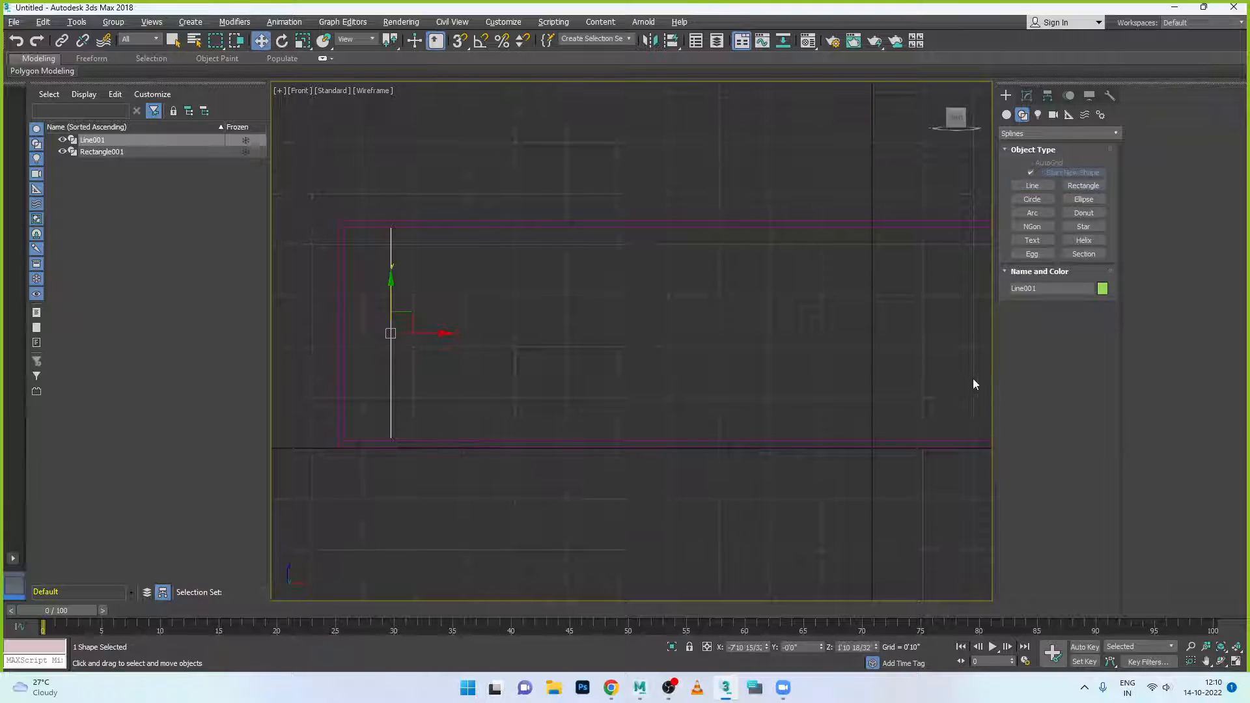
# Move the vertical line out of the frame along Y to about -1'10" in the maximized Perspective view.
pyautogui.scroll(5, 389, 299)
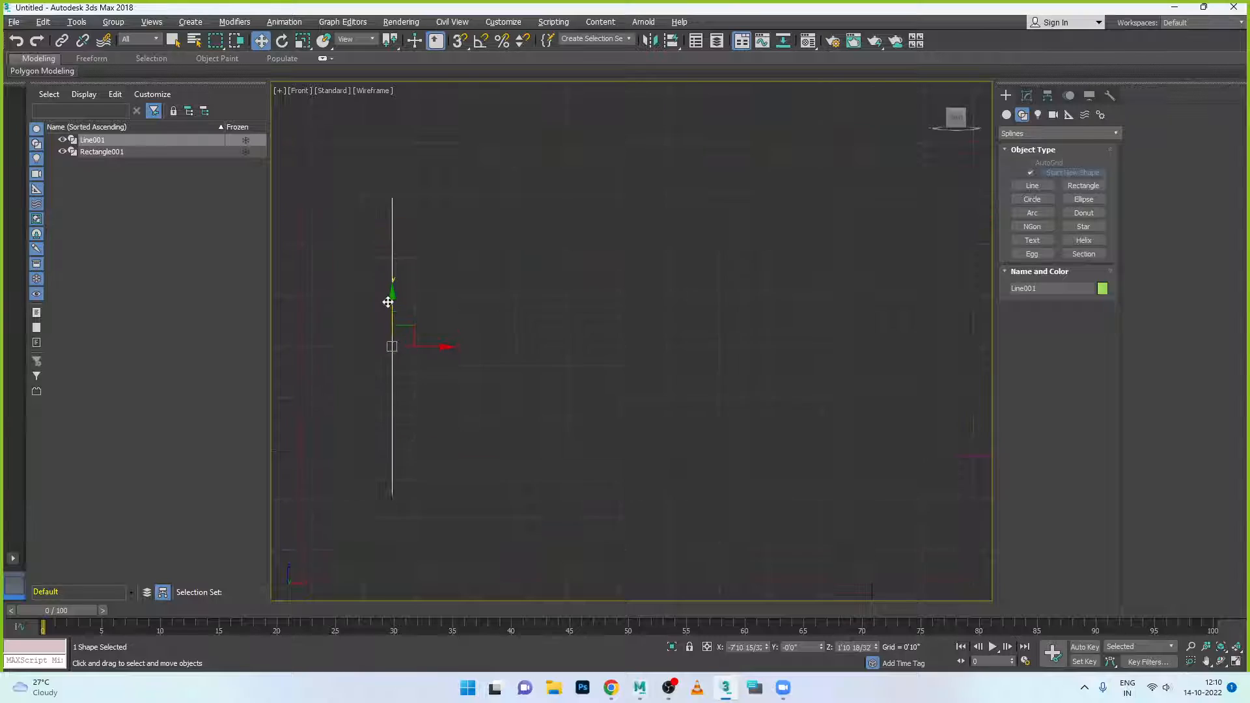
pyautogui.hotkey('alt', 'w')
pyautogui.rightClick(737, 375)
pyautogui.hotkey('alt', 'w')
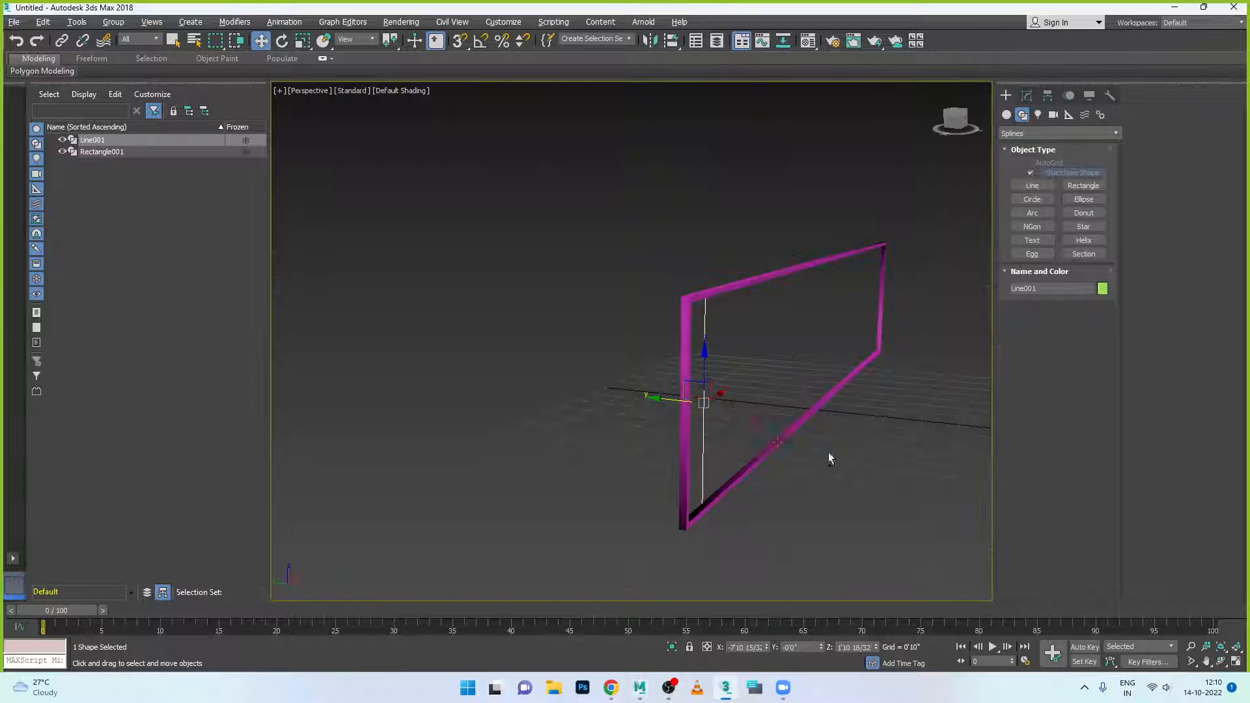
pyautogui.keyDown('alt'); pyautogui.moveTo(685, 448); pyautogui.dragTo(659, 399, button='middle'); pyautogui.keyUp('alt')
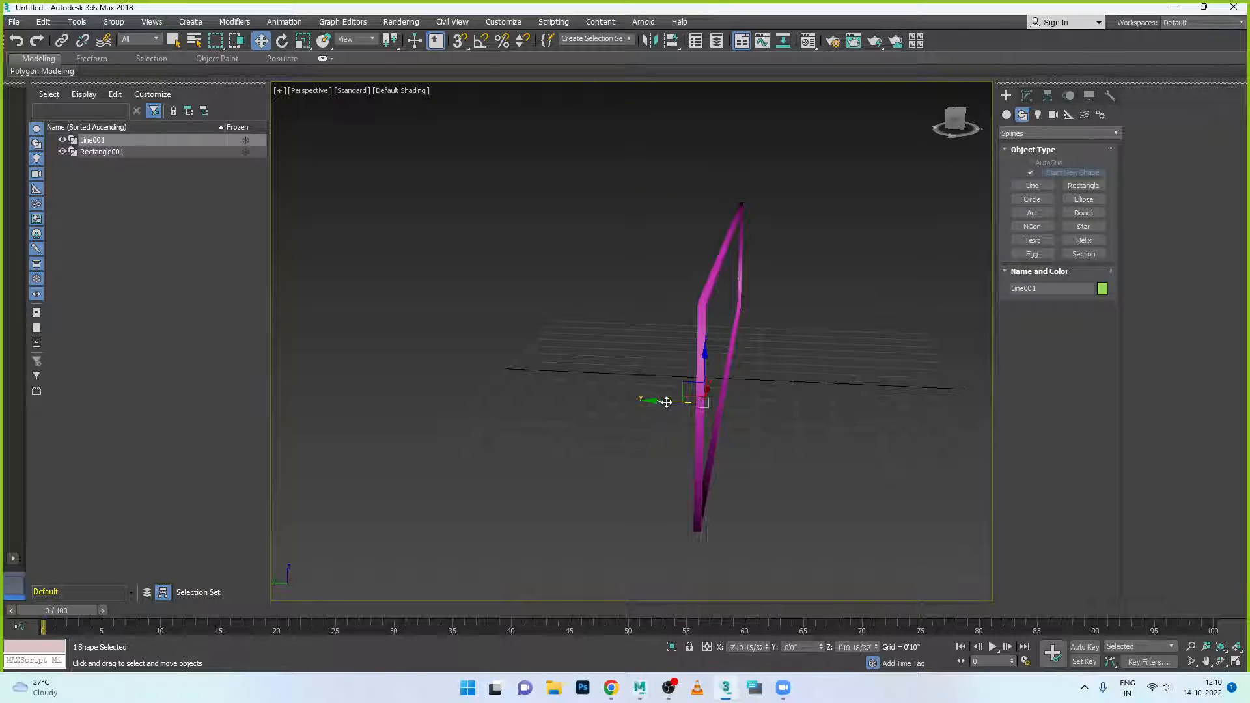
pyautogui.moveTo(664, 399); pyautogui.dragTo(771, 410)
pyautogui.keyDown('alt'); pyautogui.moveTo(771, 410); pyautogui.dragTo(631, 319, button='middle'); pyautogui.keyUp('alt')
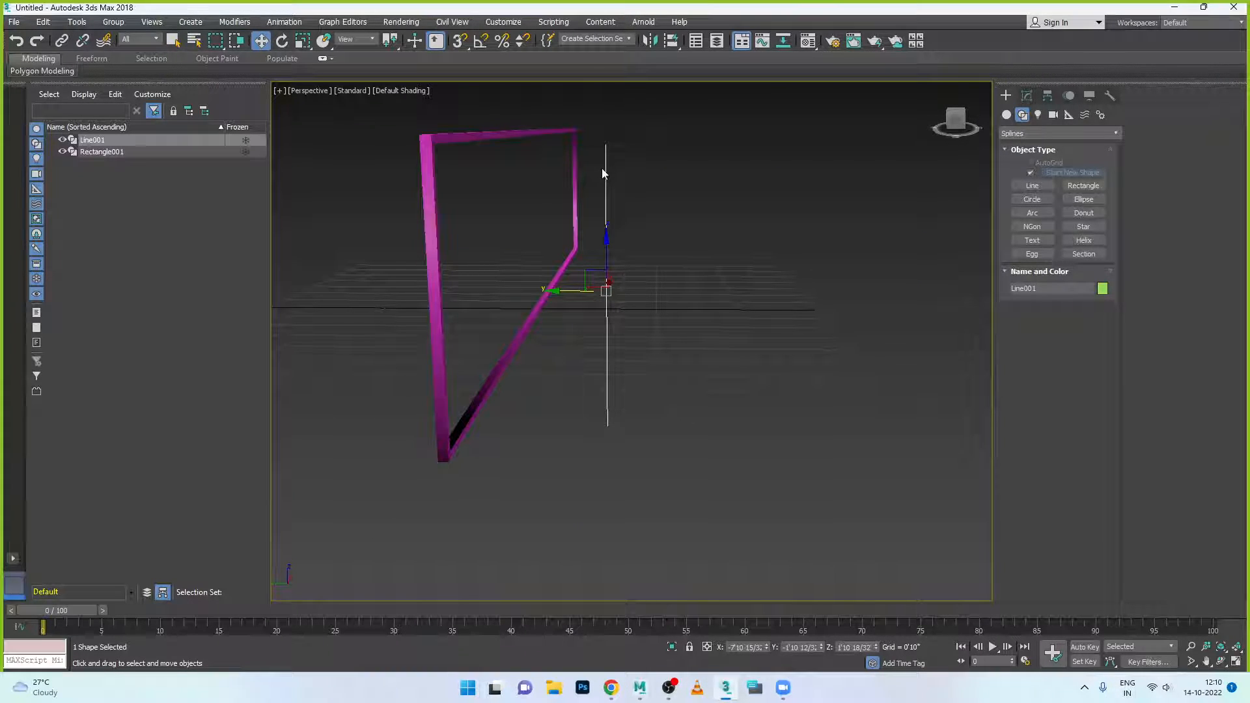
# Apply a Sweep modifier to the vertical line using the built-in Cylinder section.
pyautogui.click(1080, 133)
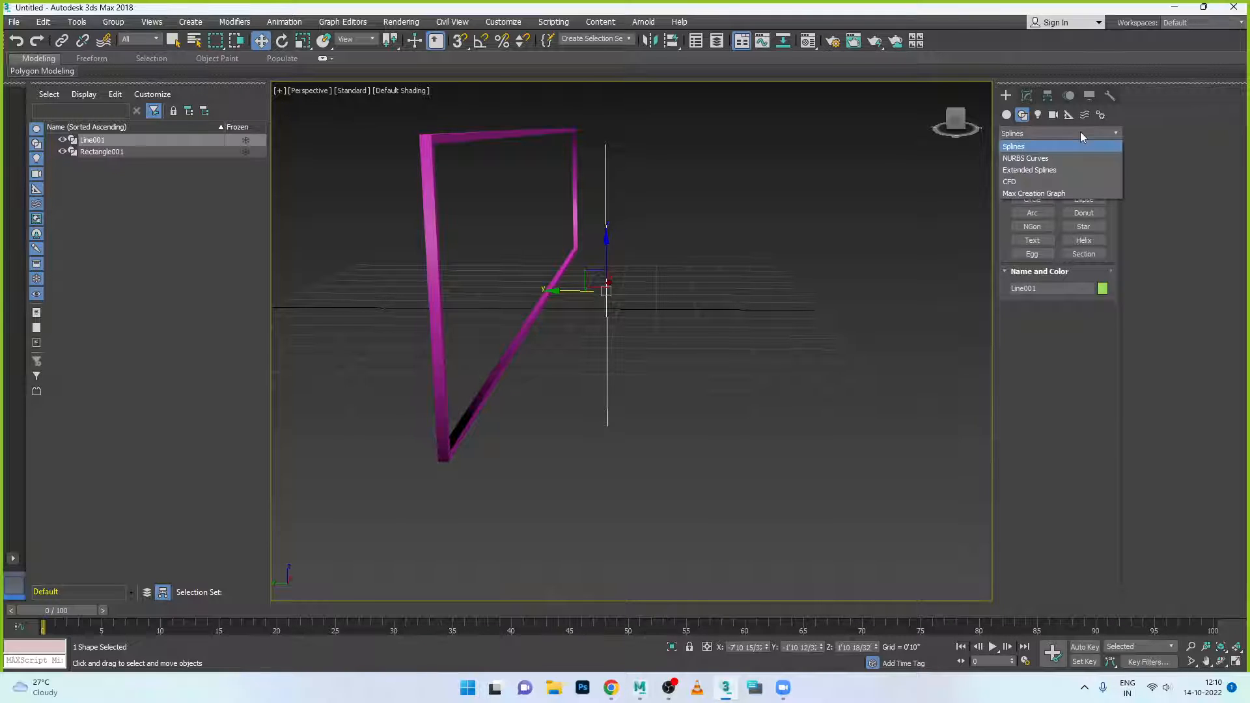
pyautogui.click(1071, 146)
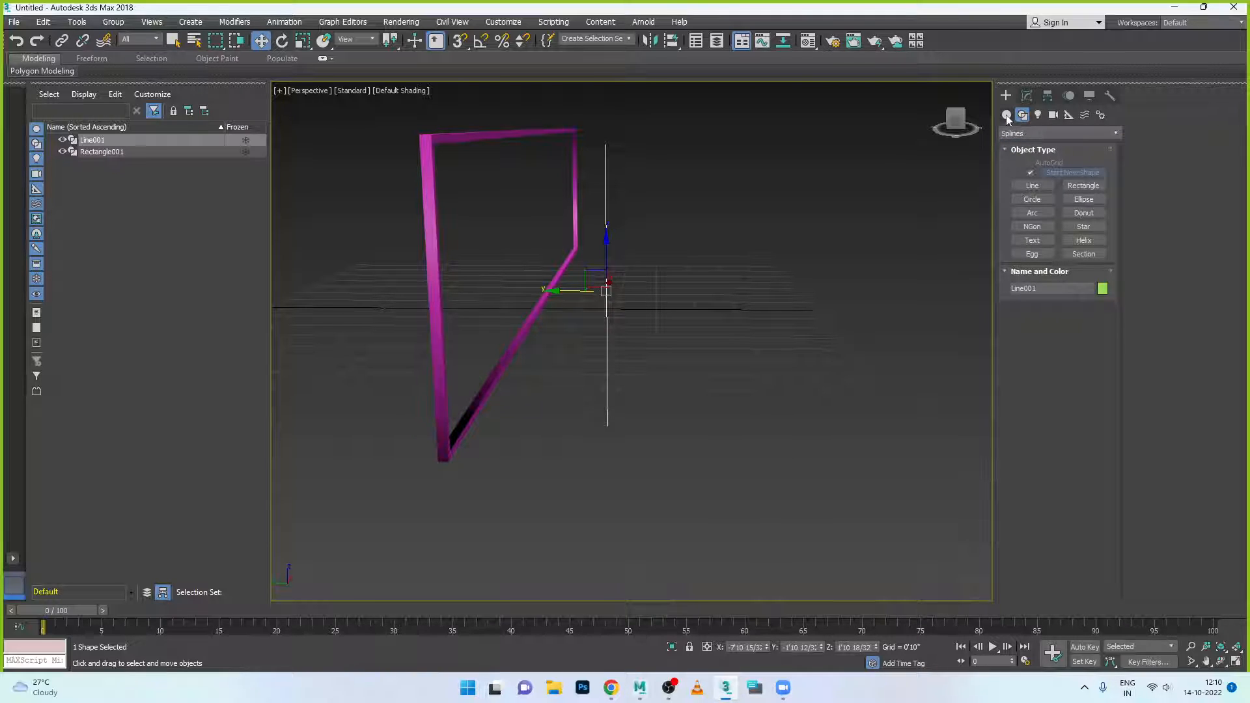
pyautogui.click(1027, 96)
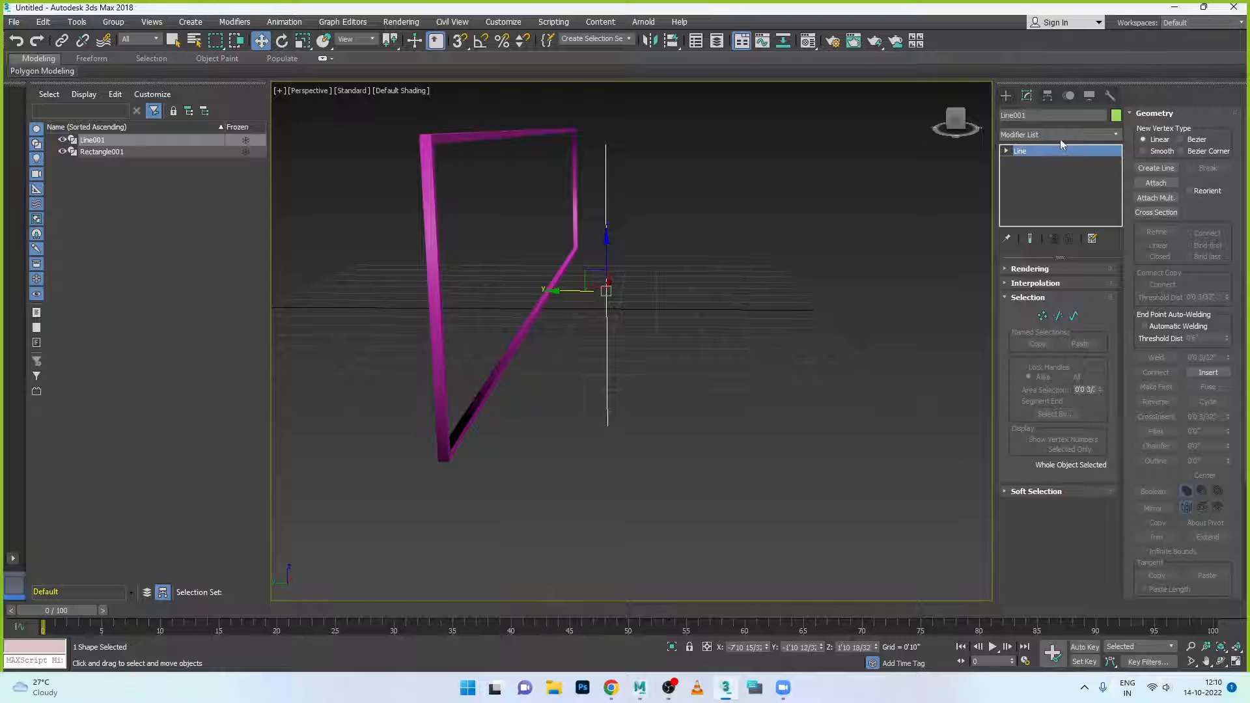
pyautogui.click(1060, 135)
pyautogui.write('sw')
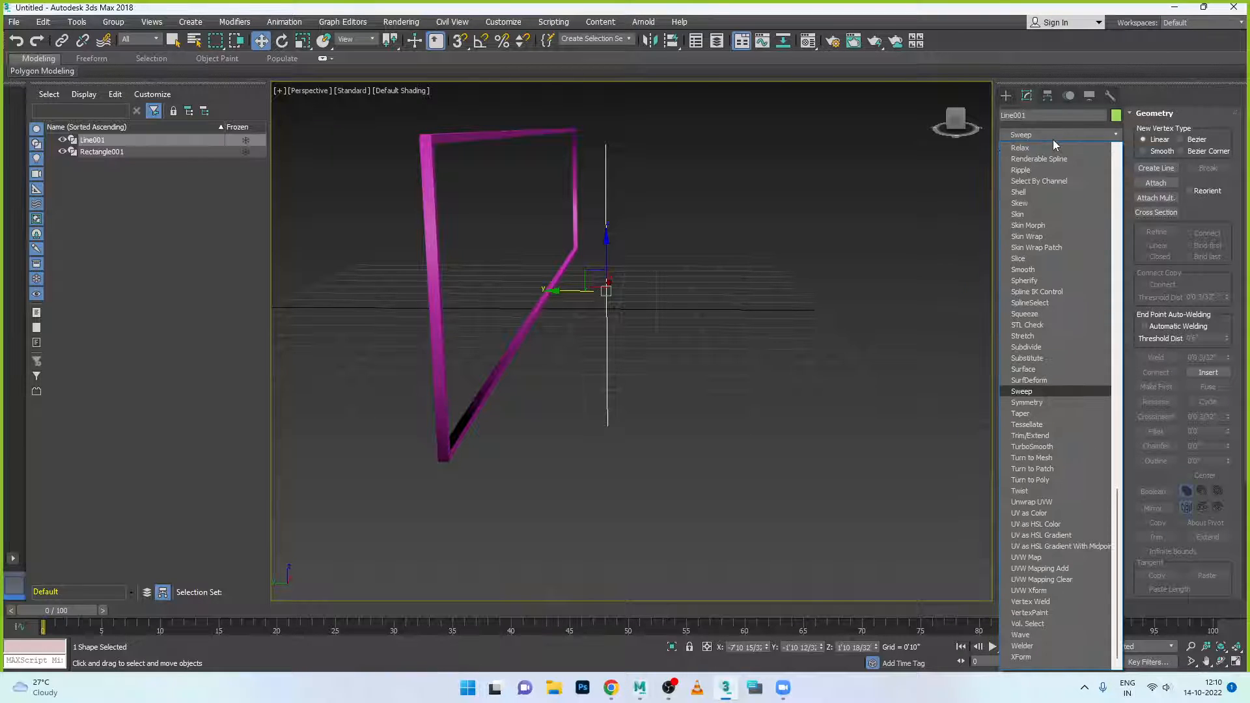
pyautogui.click(1022, 391)
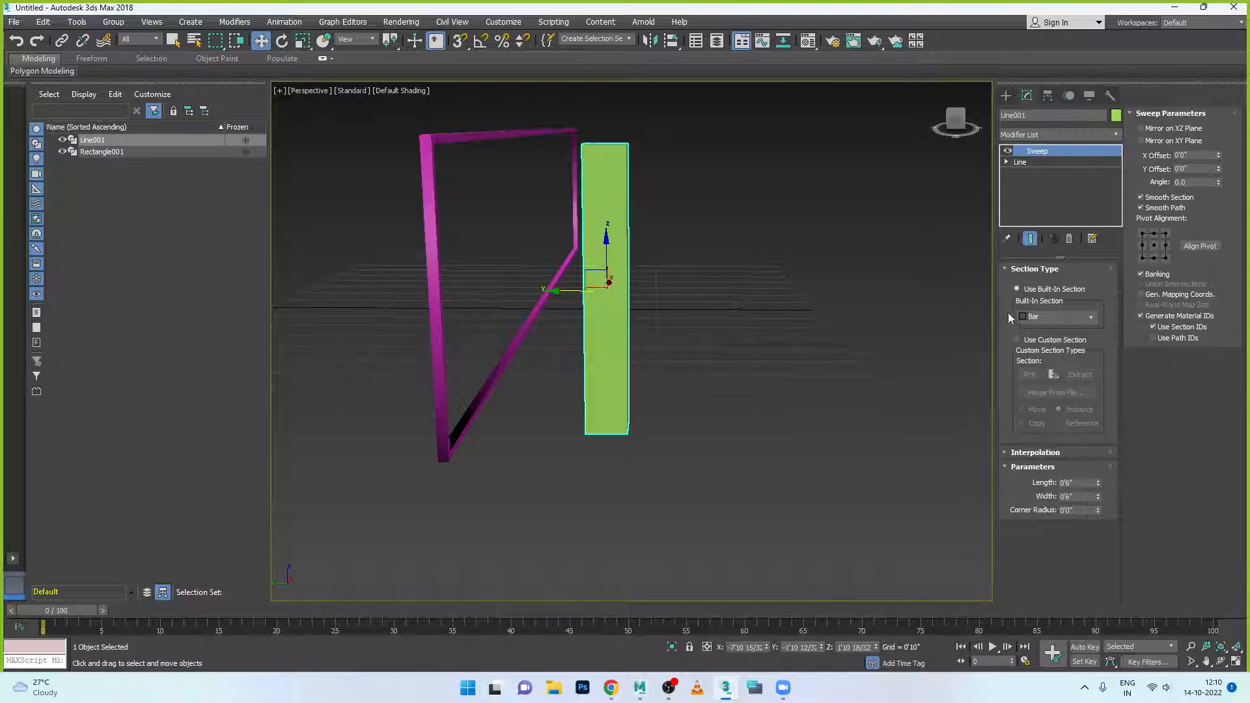
pyautogui.click(1061, 317)
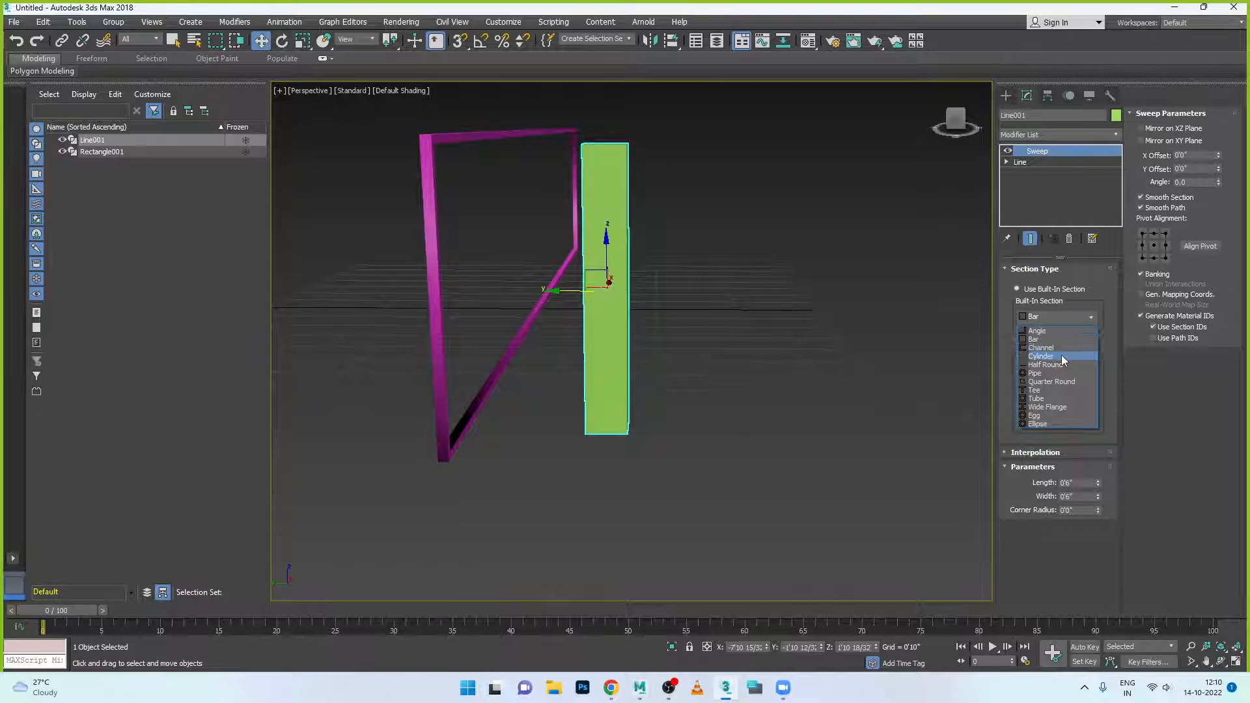
pyautogui.click(1062, 357)
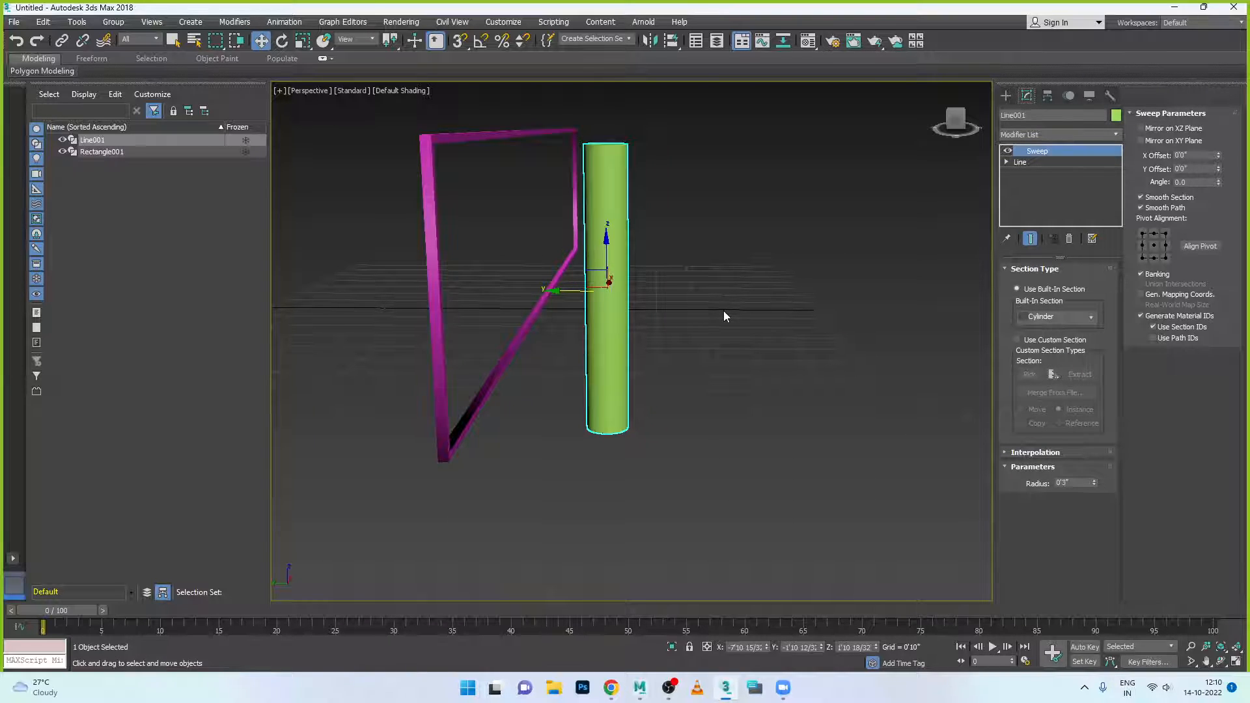
# Reduce the cylinder section's radius to 0'0 16/32" and move the bar along Y into the frame, to about -0'0 2/32".
pyautogui.keyDown('alt'); pyautogui.moveTo(724, 311); pyautogui.dragTo(729, 339, button='middle'); pyautogui.keyUp('alt')
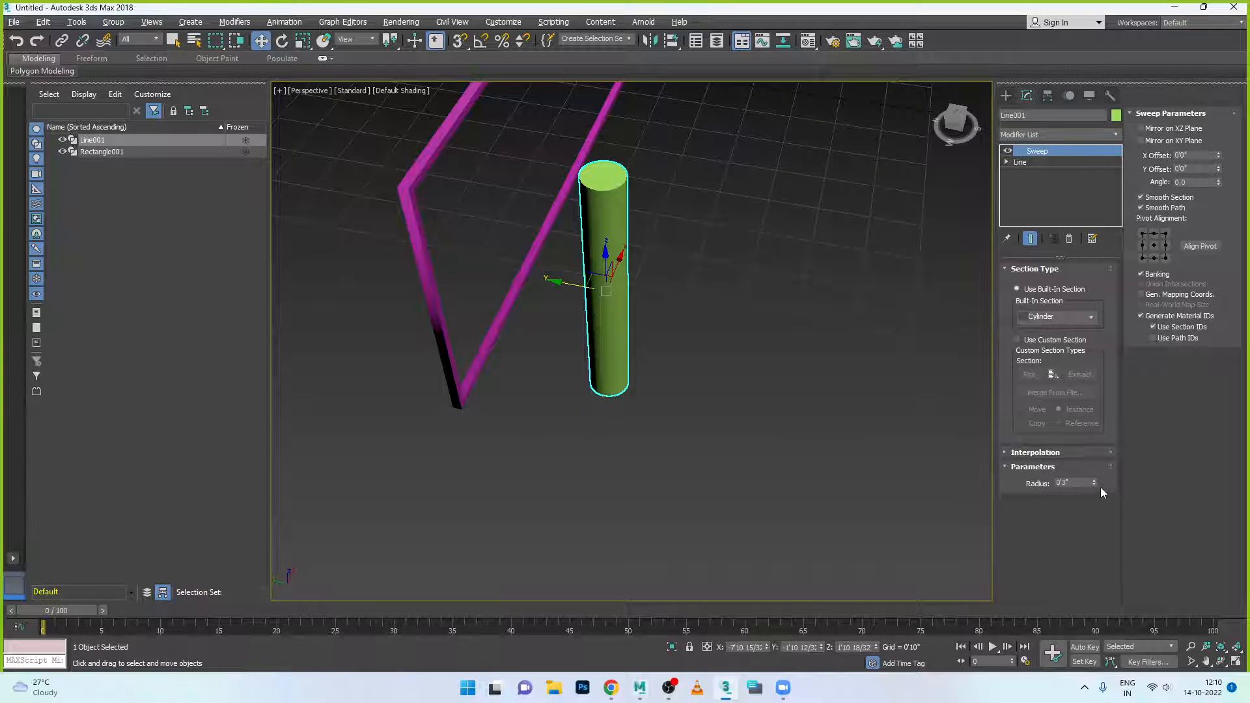
pyautogui.moveTo(1095, 485); pyautogui.dragTo(1086, 538)
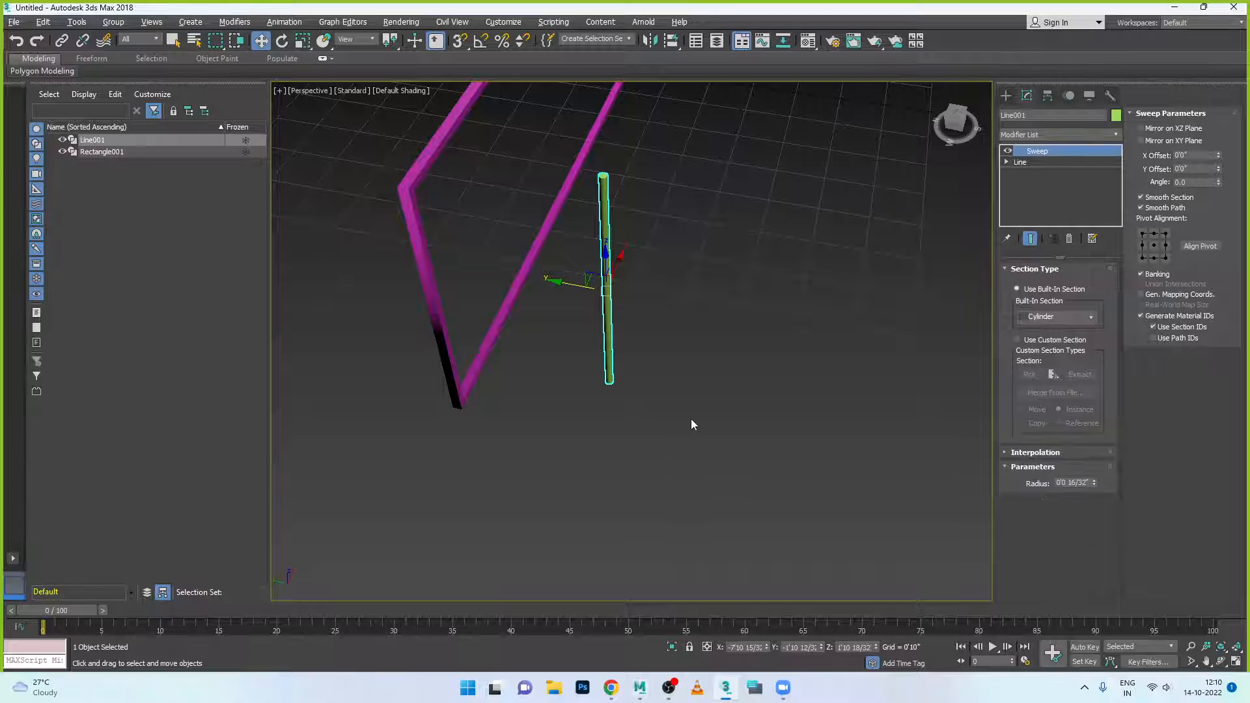
pyautogui.keyDown('alt'); pyautogui.moveTo(692, 421); pyautogui.dragTo(687, 402, button='middle'); pyautogui.keyUp('alt')
pyautogui.moveTo(572, 296); pyautogui.dragTo(420, 321)
pyautogui.keyDown('alt'); pyautogui.moveTo(420, 321); pyautogui.dragTo(520, 379, button='middle'); pyautogui.keyUp('alt')
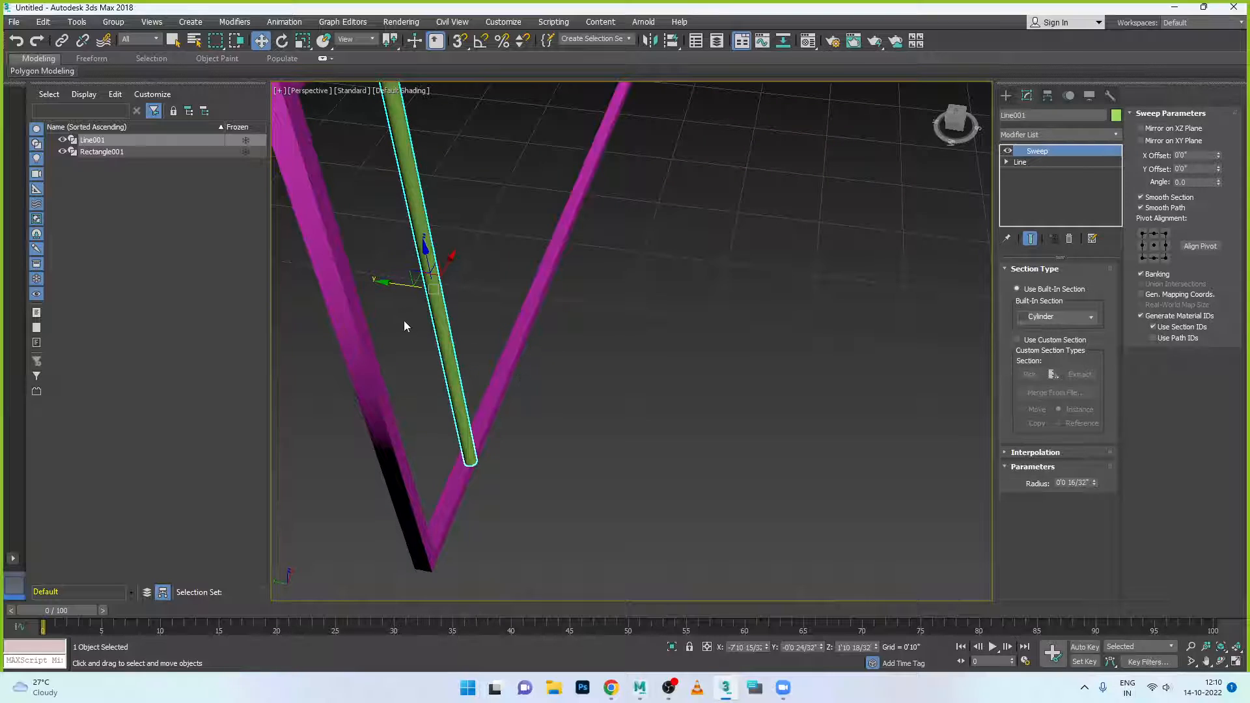
pyautogui.moveTo(405, 284); pyautogui.dragTo(395, 281)
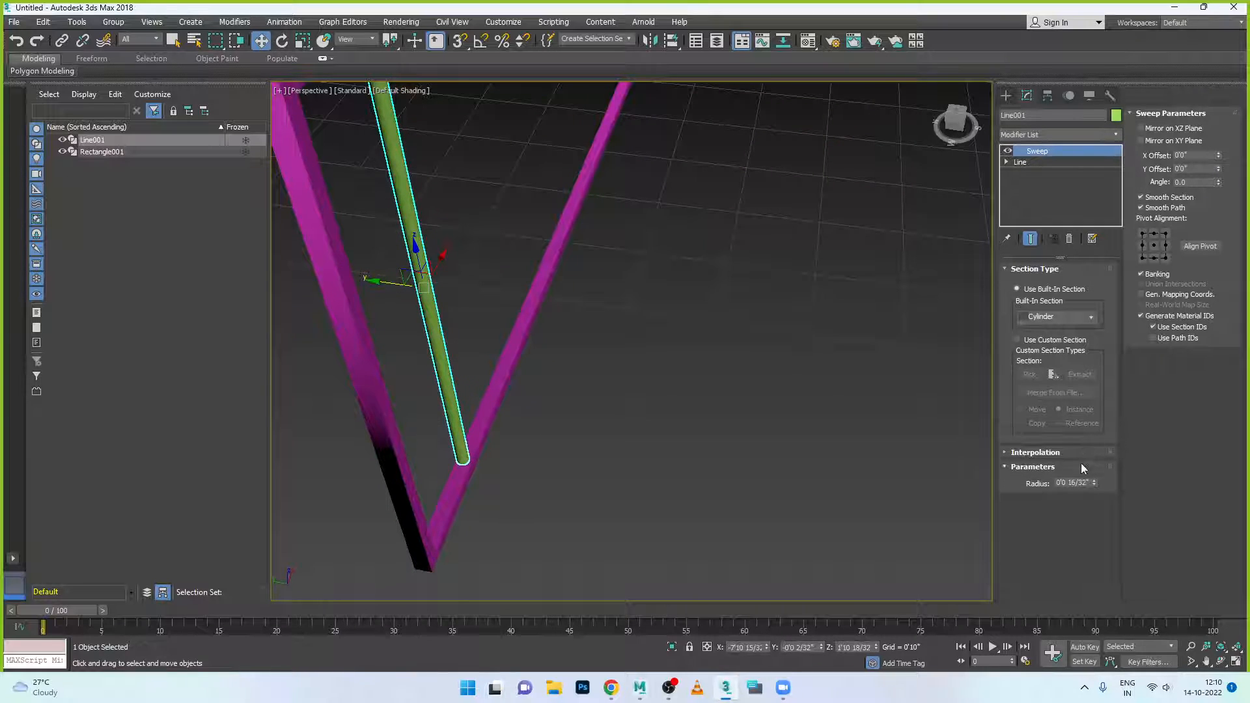
# Thin the bar's cylinder radius to 0'0 10/32", nudge it along X toward the frame's near end, and deselect it.
pyautogui.moveTo(1094, 485); pyautogui.dragTo(1094, 496)
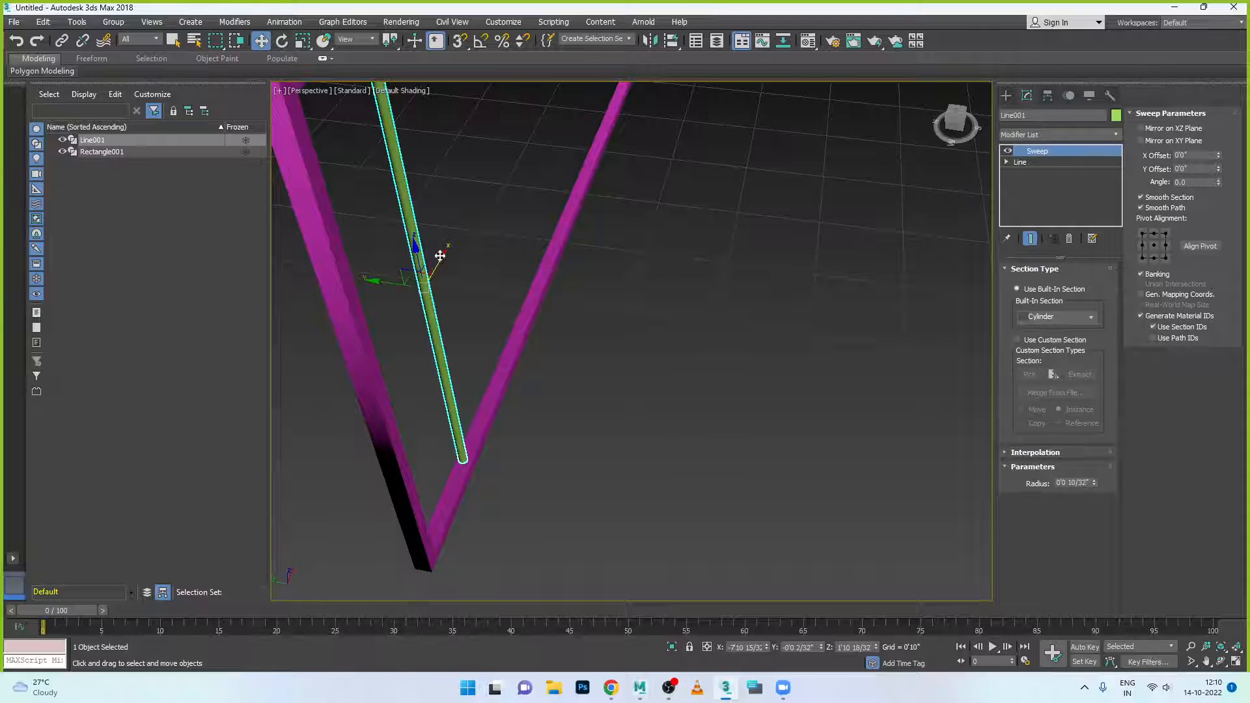
pyautogui.moveTo(442, 259); pyautogui.dragTo(542, 340)
pyautogui.click(640, 380)
pyautogui.scroll(-5, 642, 382)
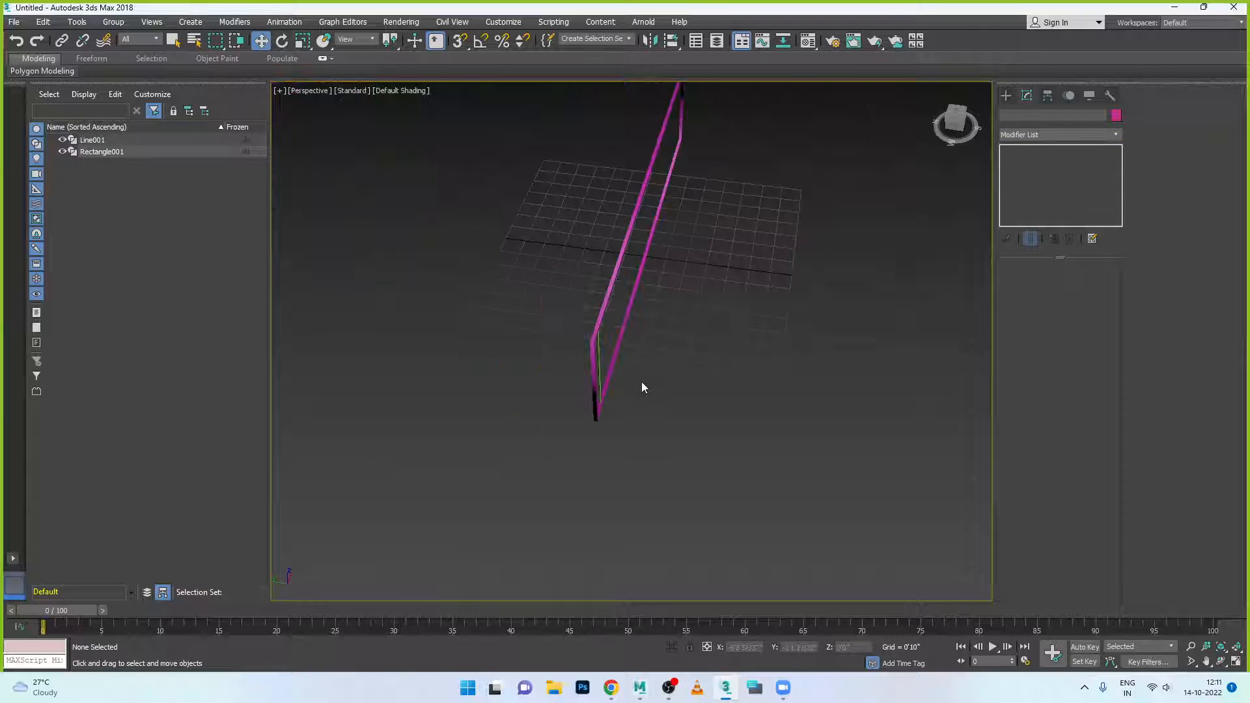
pyautogui.keyDown('alt'); pyautogui.moveTo(642, 382); pyautogui.dragTo(589, 345, button='middle'); pyautogui.keyUp('alt')
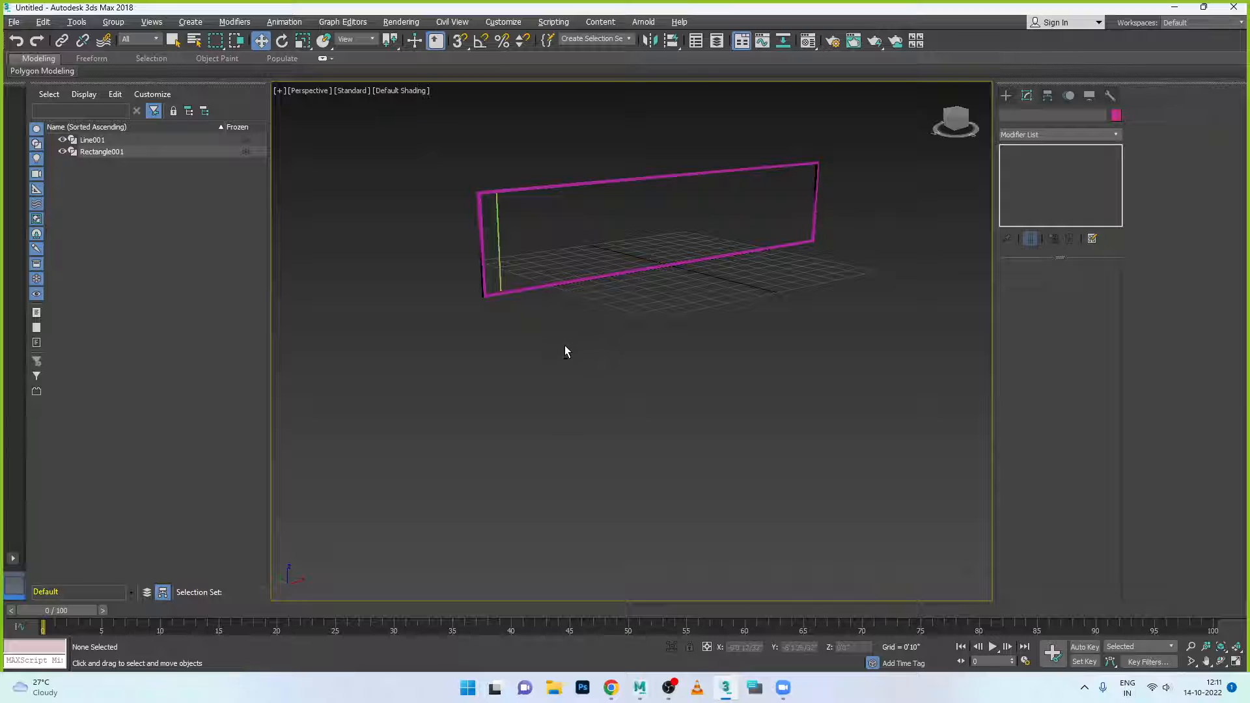
# Maximize the Front view and select the vertical bar inside the frame.
pyautogui.hotkey('alt', 'w')
pyautogui.hotkey('alt', 'w')
pyautogui.hotkey('alt', 'w')
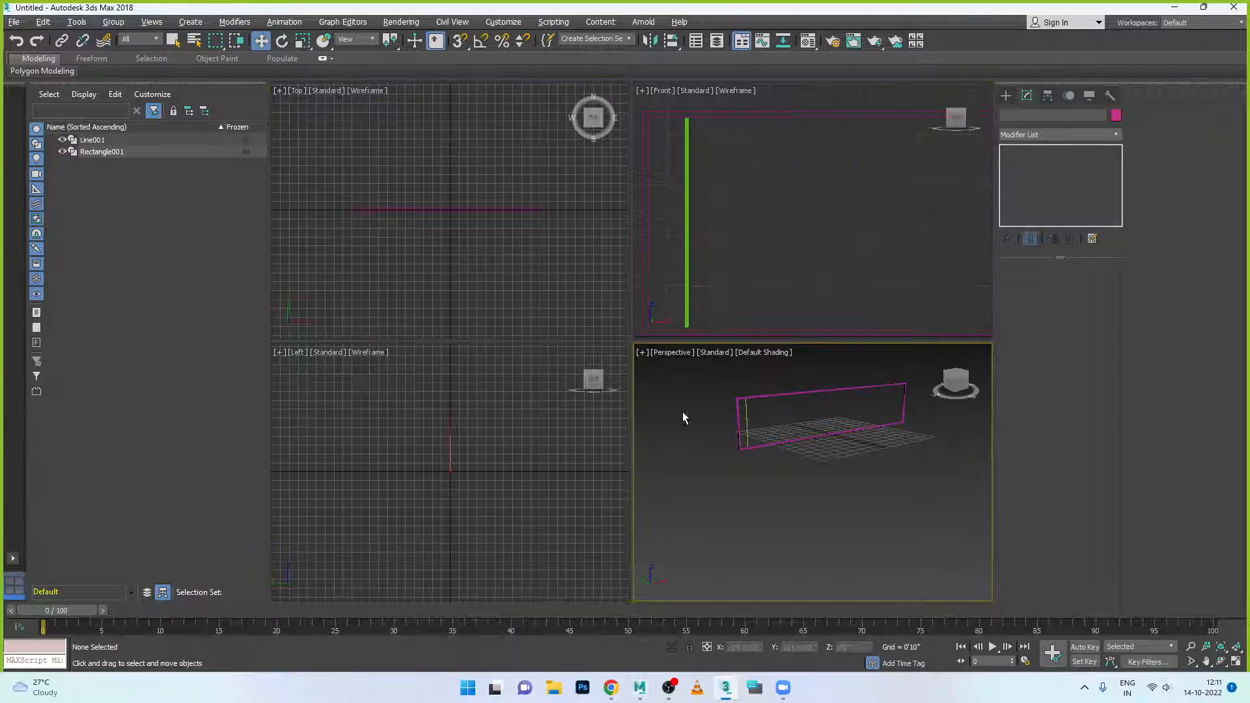
pyautogui.click(701, 299)
pyautogui.hotkey('alt', 'w')
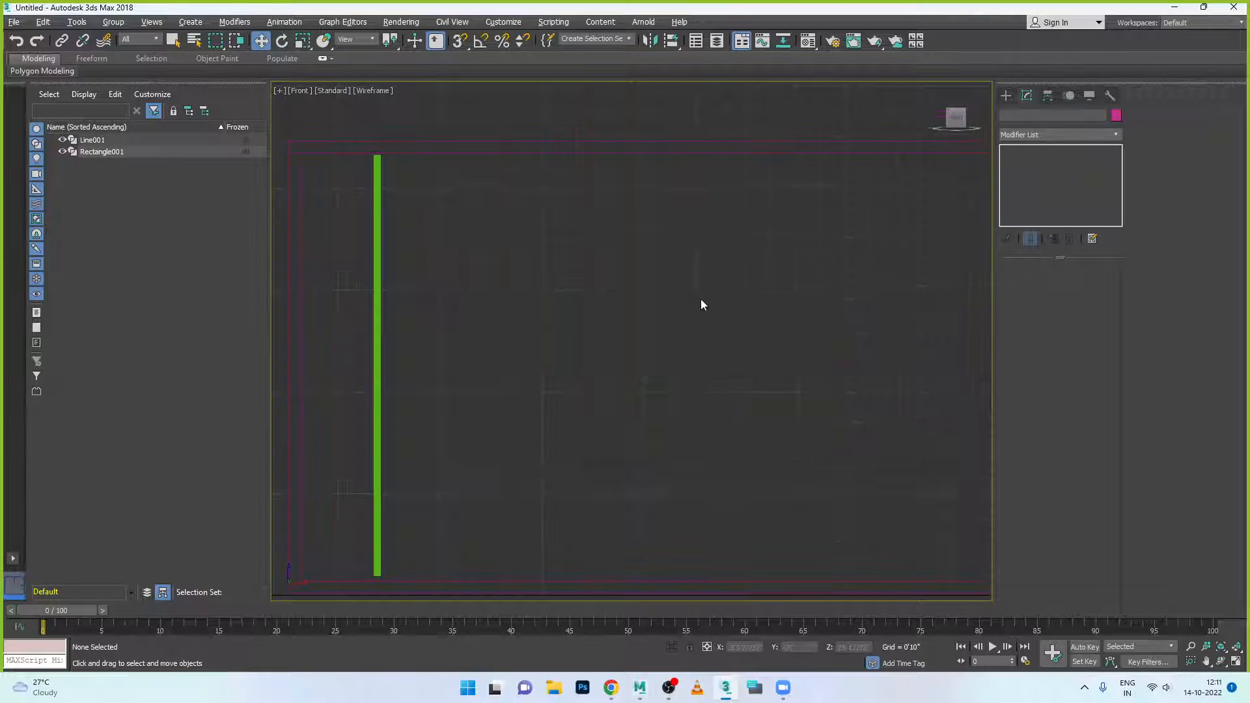
pyautogui.click(375, 366)
# Clone the vertical bar along X inside the frame as 30 copies.
pyautogui.moveTo(432, 365)
pyautogui.mouseDown()
pyautogui.moveTo(413, 366)
pyautogui.moveTo(473, 366)
pyautogui.mouseUp()
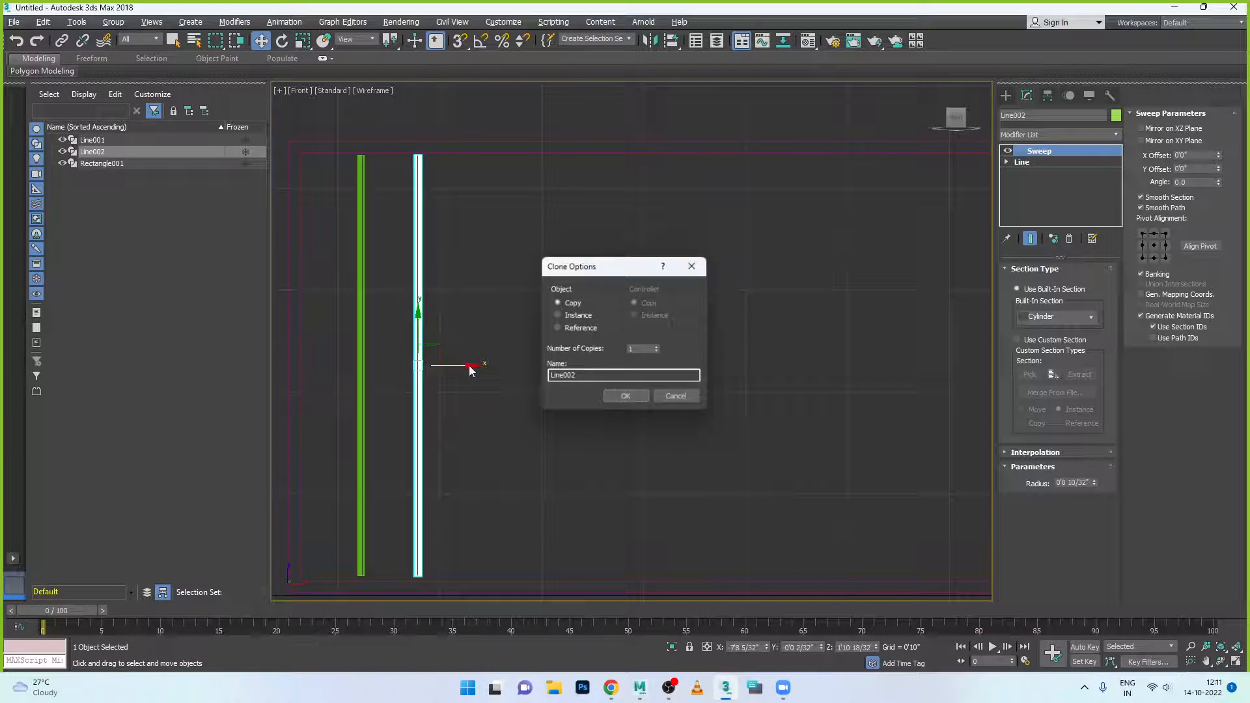
pyautogui.doubleClick(642, 349)
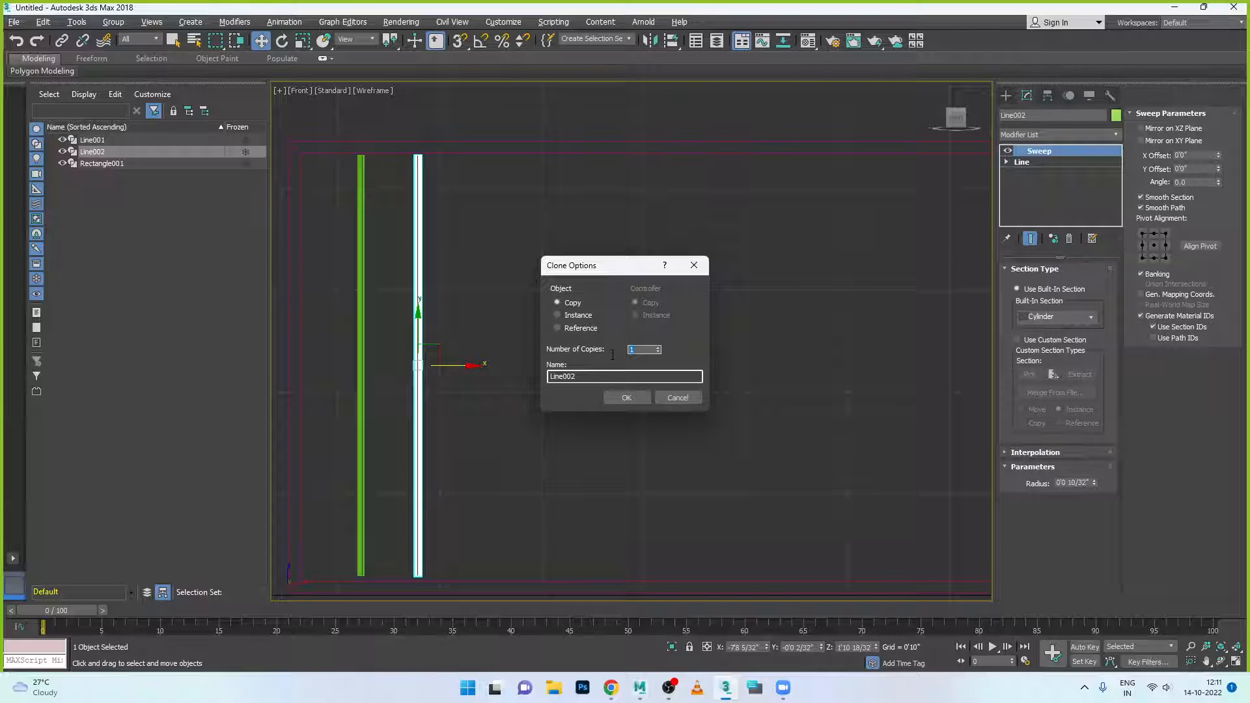
pyautogui.write('30')
pyautogui.click(627, 398)
pyautogui.scroll(-10, 635, 400)
pyautogui.scroll(6, 821, 407)
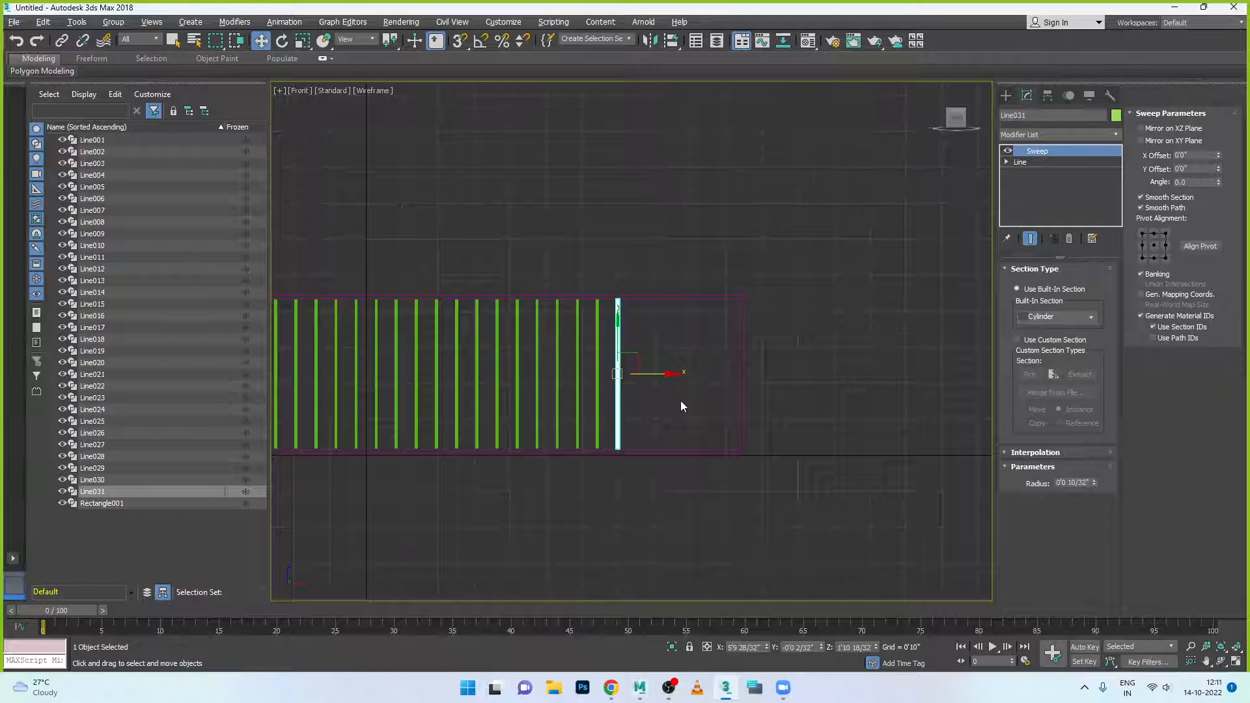
# Undo the cloning of the bars and bring the whole frame into view.
pyautogui.hotkey('ctrl', 'z')
pyautogui.scroll(-6, 679, 403)
pyautogui.scroll(3, 488, 432)
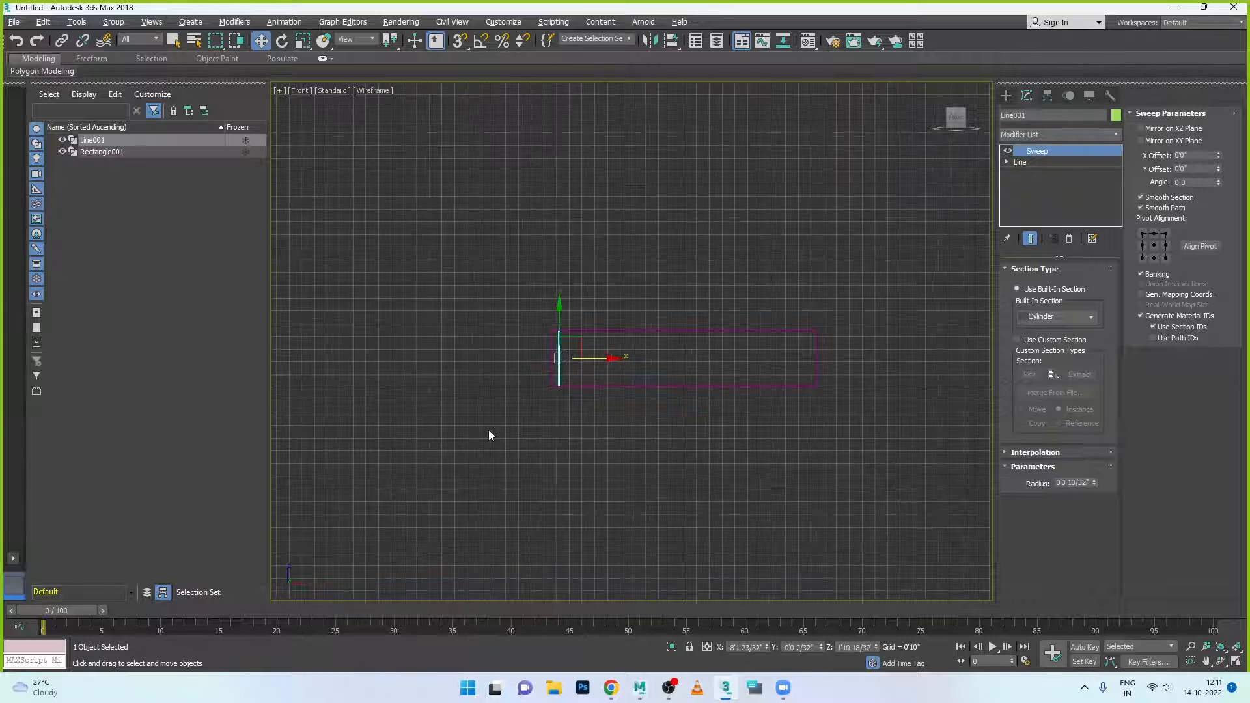
pyautogui.moveTo(588, 385); pyautogui.dragTo(549, 371, button='middle')
pyautogui.scroll(2, 549, 371)
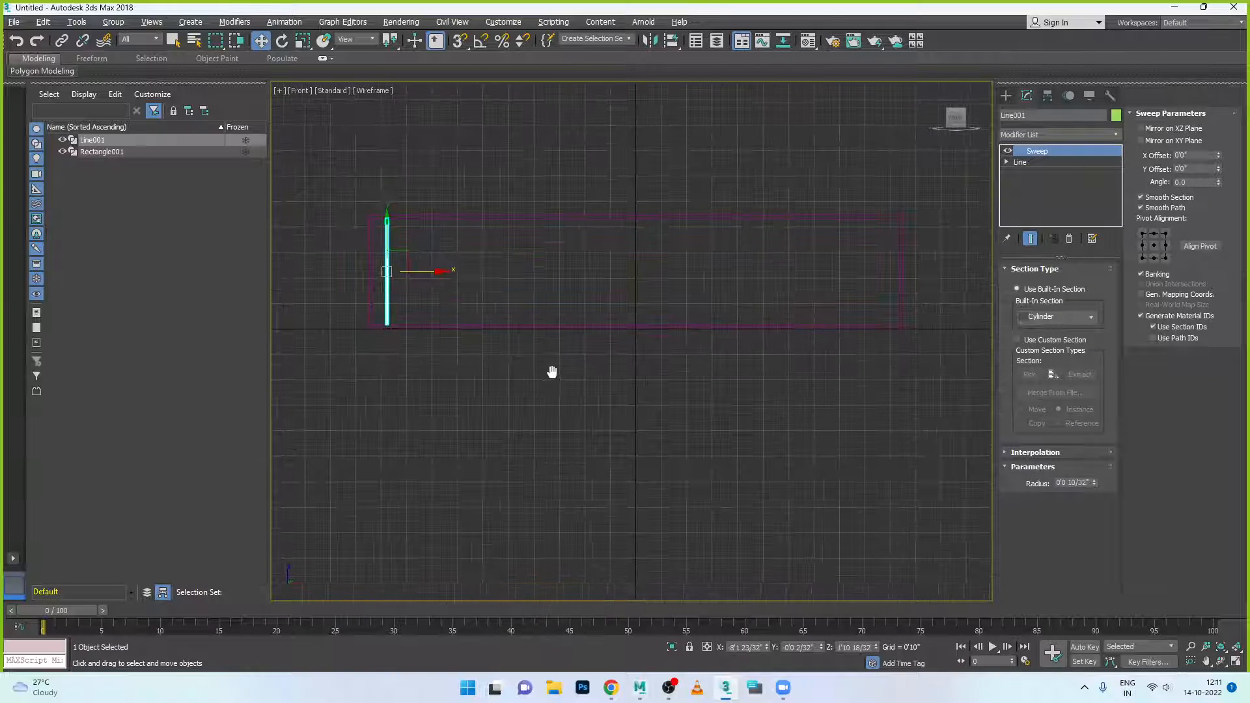
# Start an Array of the bar with movement defined by totals, set the total X move to 4'0", and enable the preview.
pyautogui.click(77, 22)
pyautogui.click(87, 271)
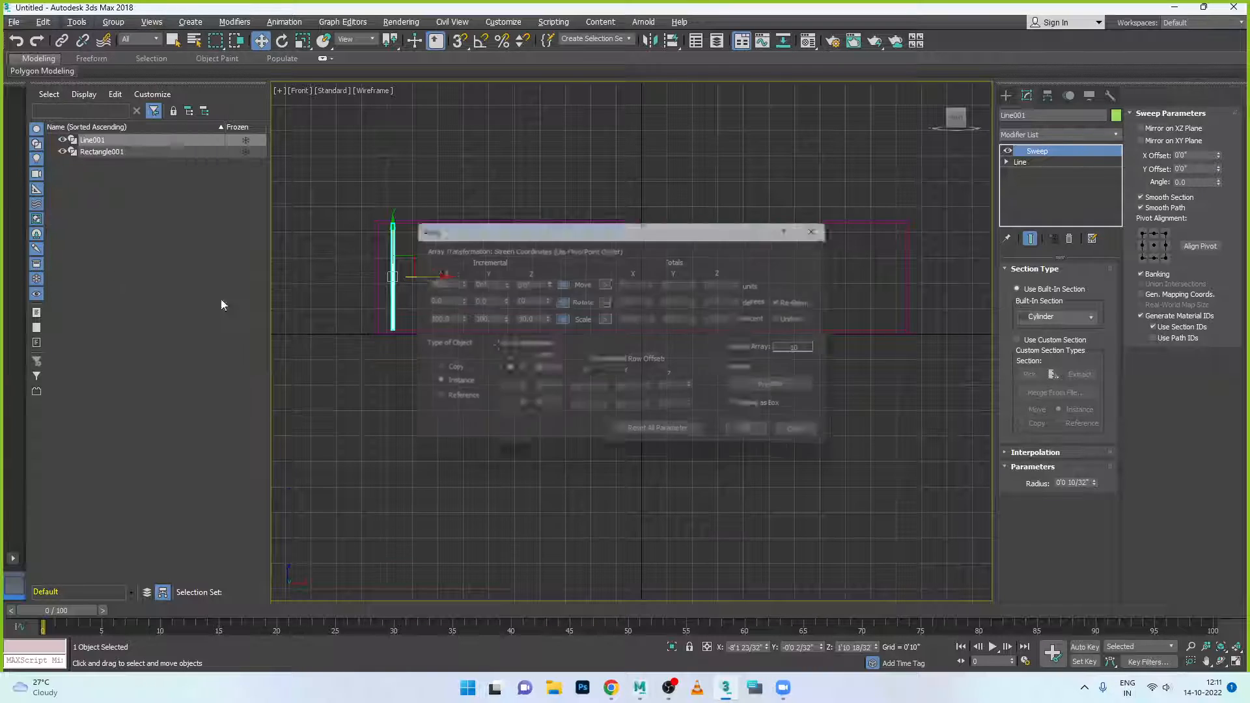
pyautogui.moveTo(639, 235); pyautogui.dragTo(897, 351)
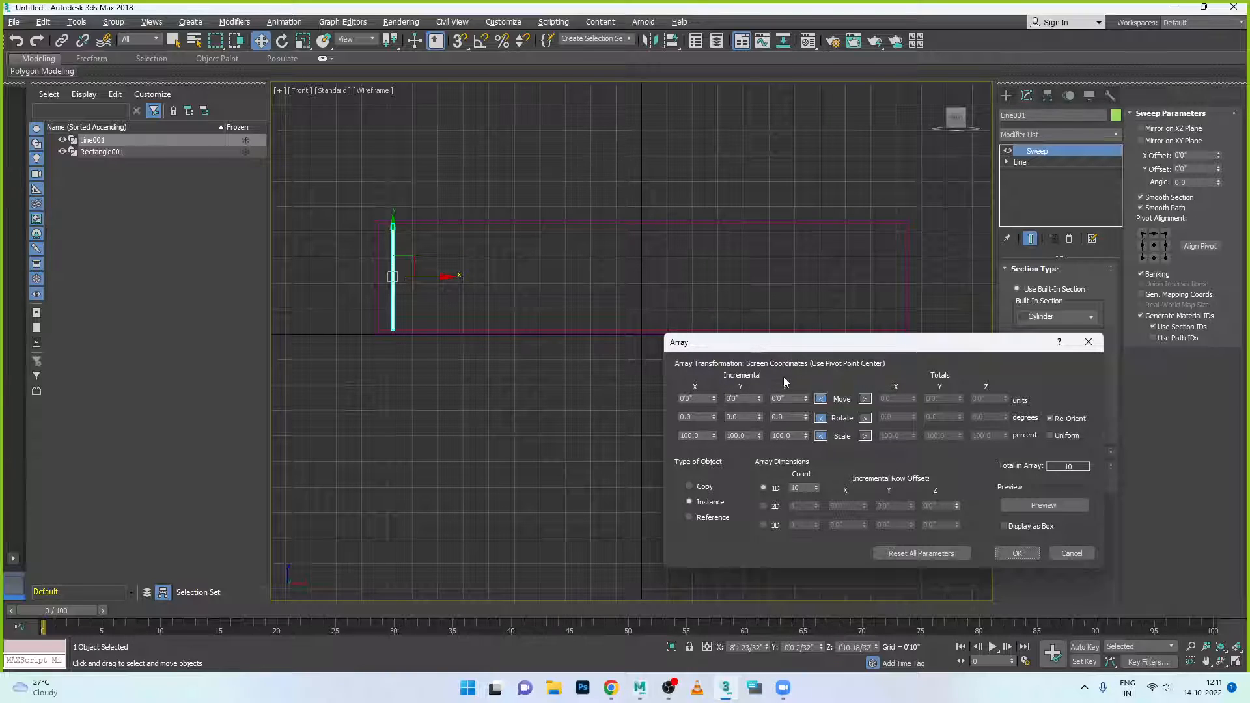
pyautogui.click(864, 400)
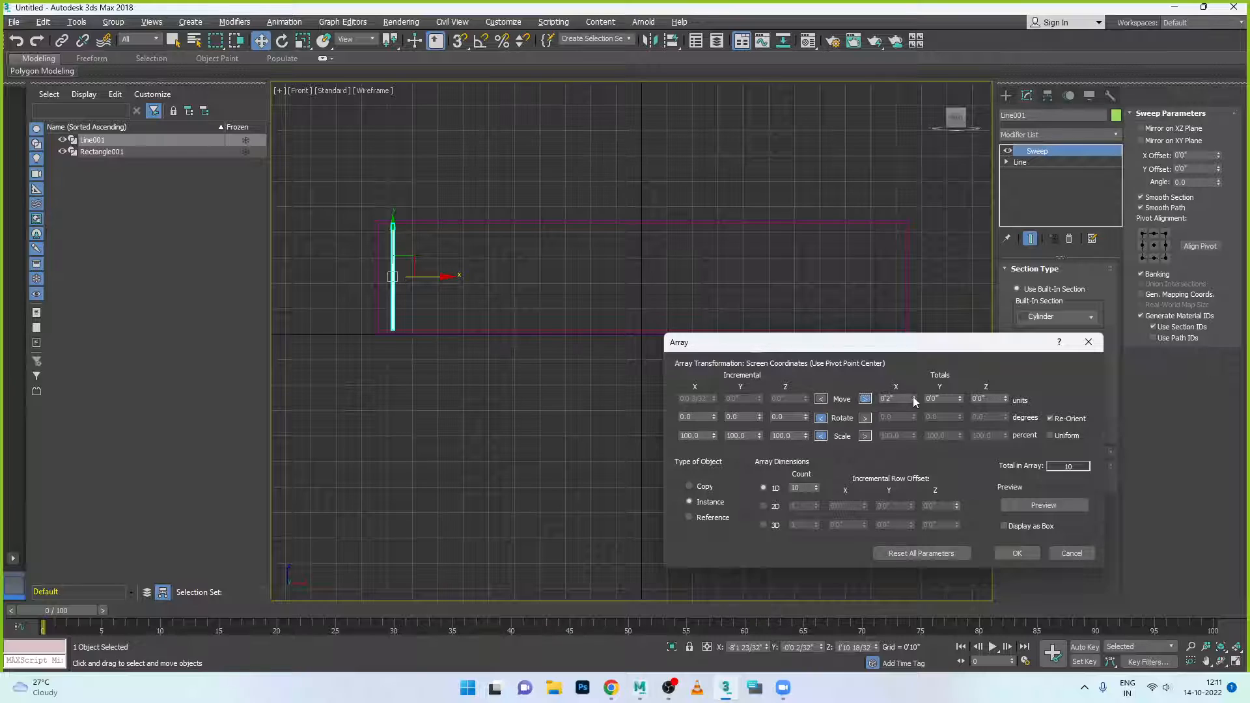
pyautogui.moveTo(914, 397)
pyautogui.mouseDown()
pyautogui.moveTo(914, 363)
pyautogui.moveTo(915, 398)
pyautogui.mouseUp()
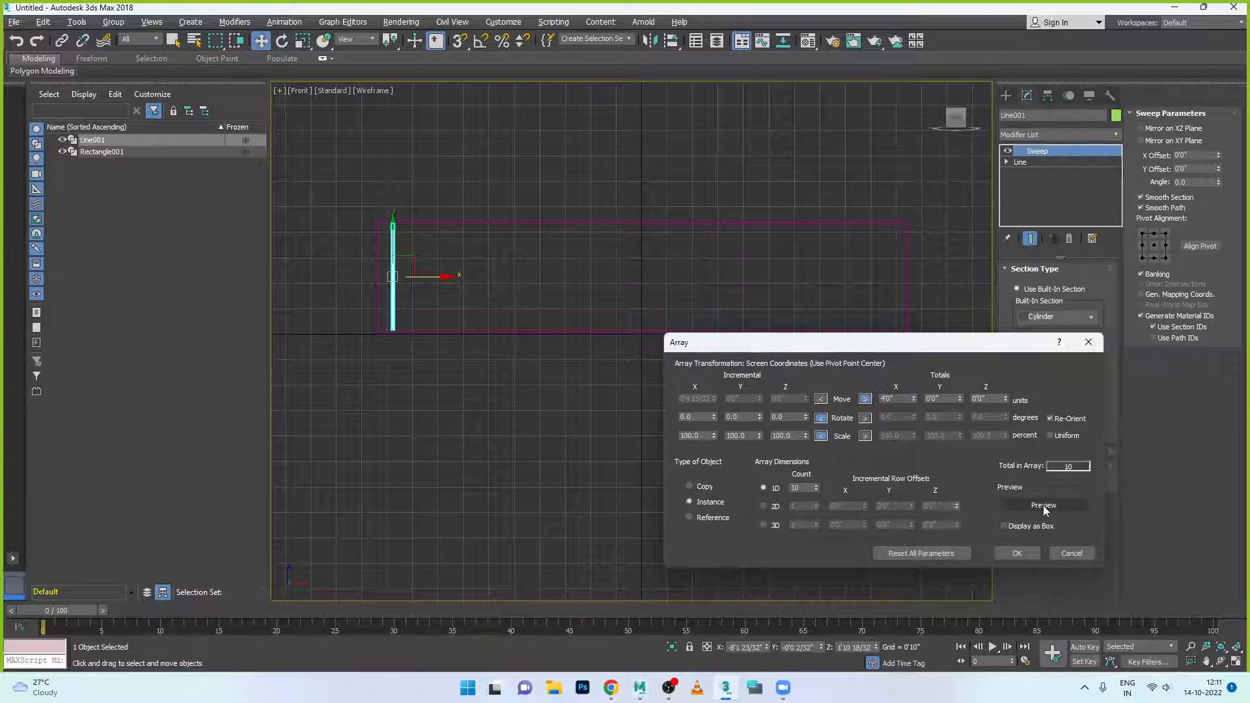
pyautogui.click(1044, 506)
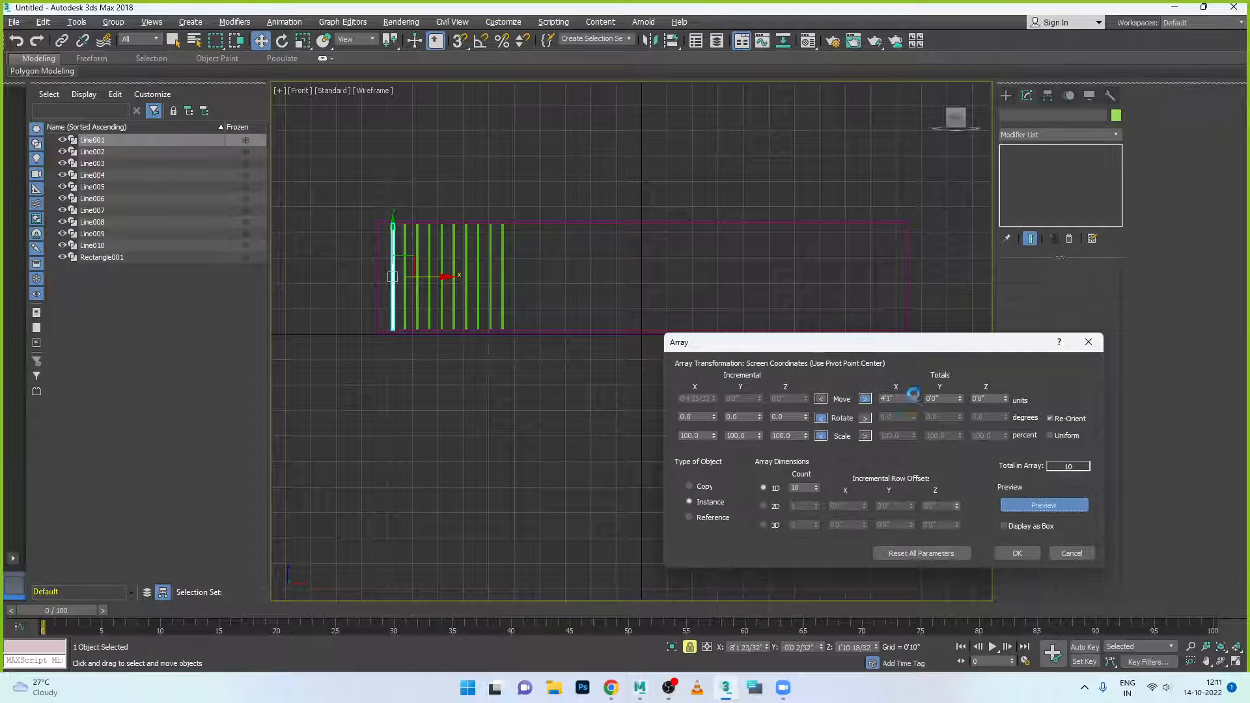
# Set the array's 1D count to 24 and its total X move to 17'0" so the bars span the frame.
pyautogui.moveTo(914, 397); pyautogui.dragTo(913, 290)
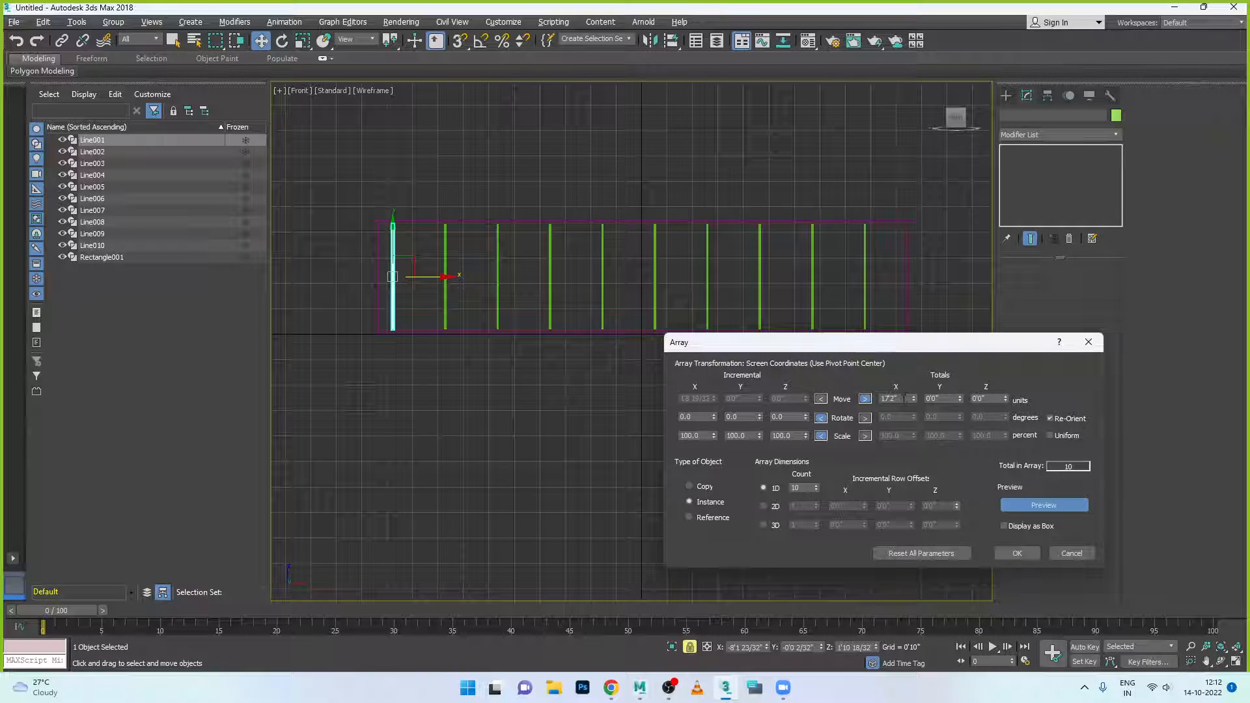
pyautogui.moveTo(913, 394); pyautogui.dragTo(909, 390)
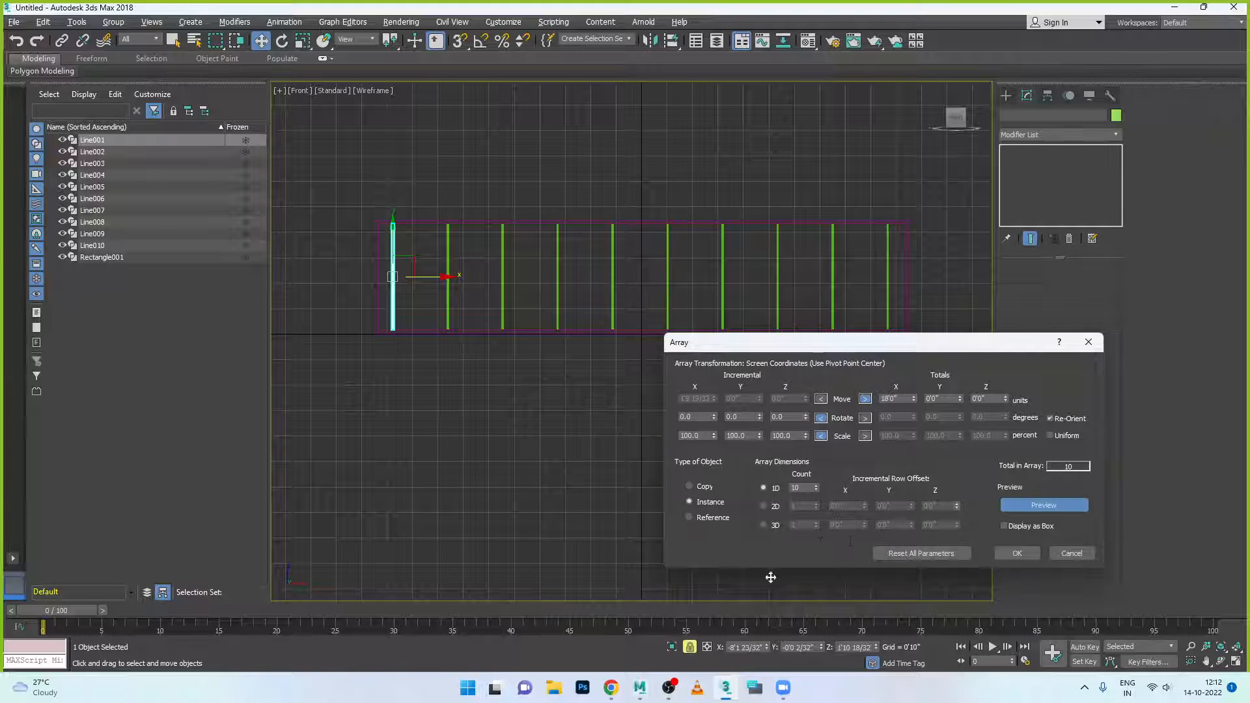
pyautogui.moveTo(815, 486); pyautogui.dragTo(815, 486)
pyautogui.moveTo(916, 402); pyautogui.dragTo(914, 409)
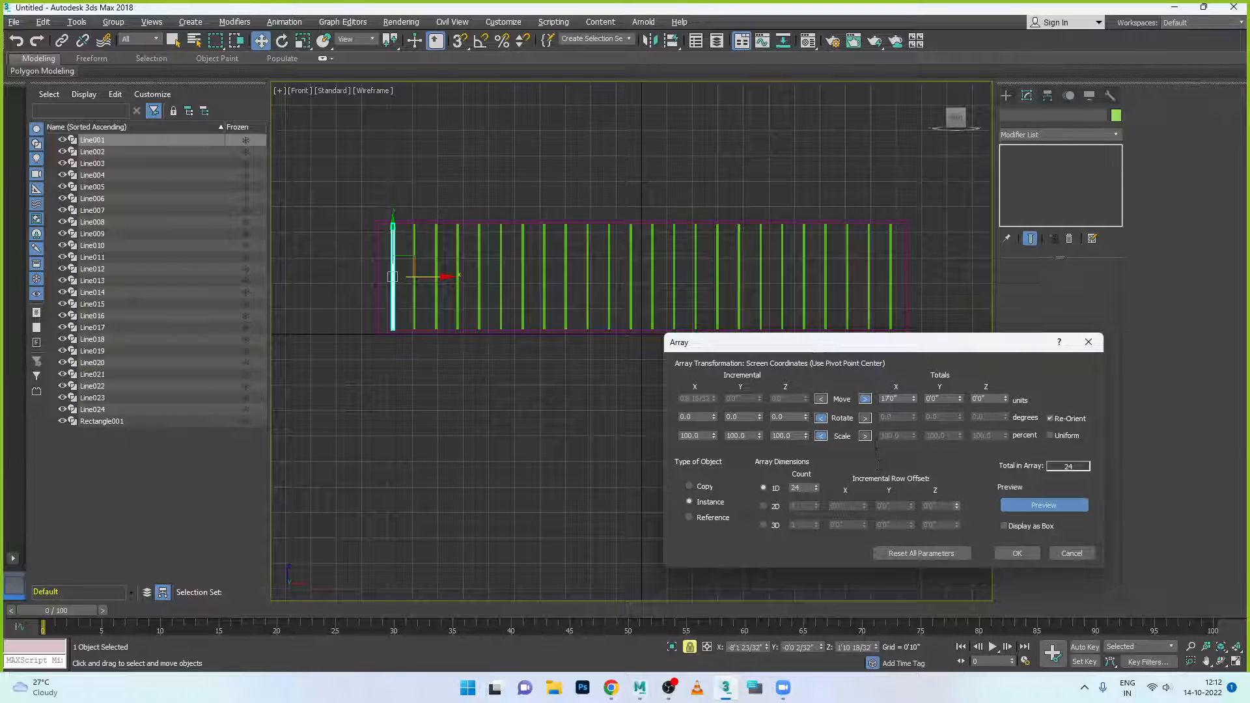
# Switch the array's scaling to totals, make it uniform, and raise the total scale to 411 percent.
pyautogui.click(864, 436)
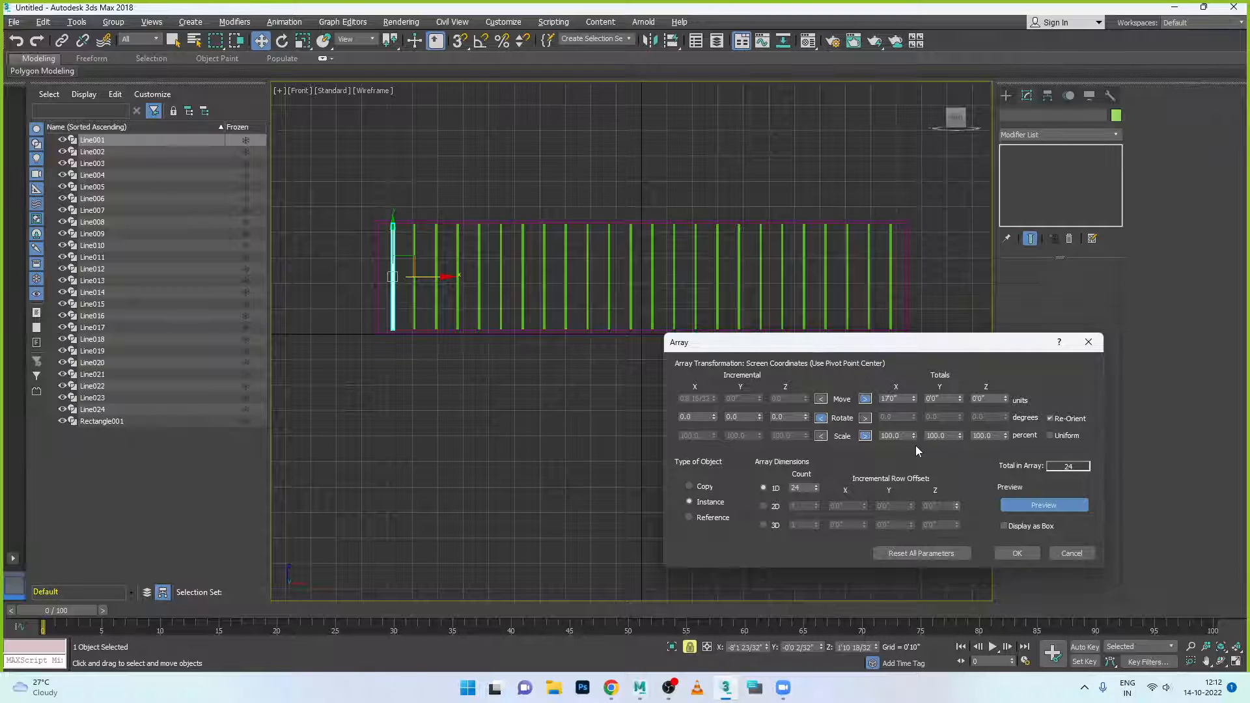
pyautogui.click(1053, 437)
pyautogui.moveTo(914, 435); pyautogui.dragTo(933, 215)
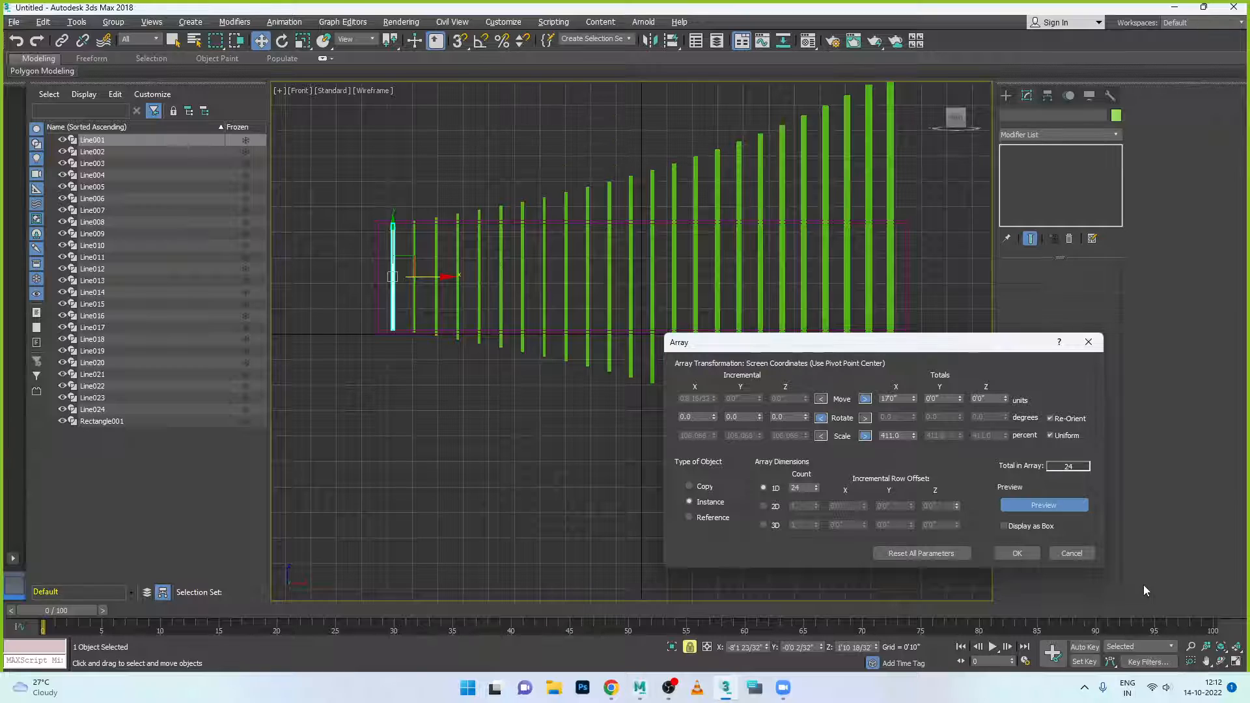
# Turn off uniform scaling, reset the total X, Y and Z scale to 100 percent, and return scaling to incremental values.
pyautogui.click(1049, 436)
pyautogui.doubleClick(893, 435)
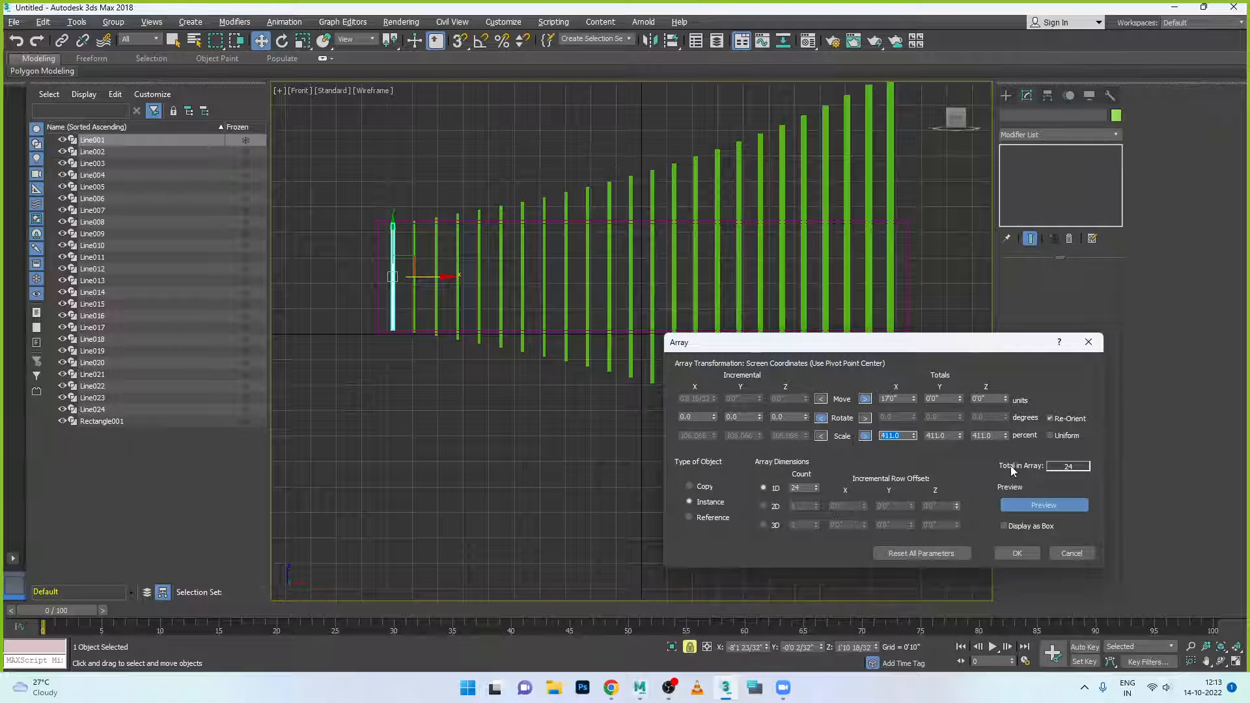
pyautogui.write('100')
pyautogui.press('Tab')
pyautogui.write('100')
pyautogui.press('Tab')
pyautogui.write('100')
pyautogui.press('Tab')
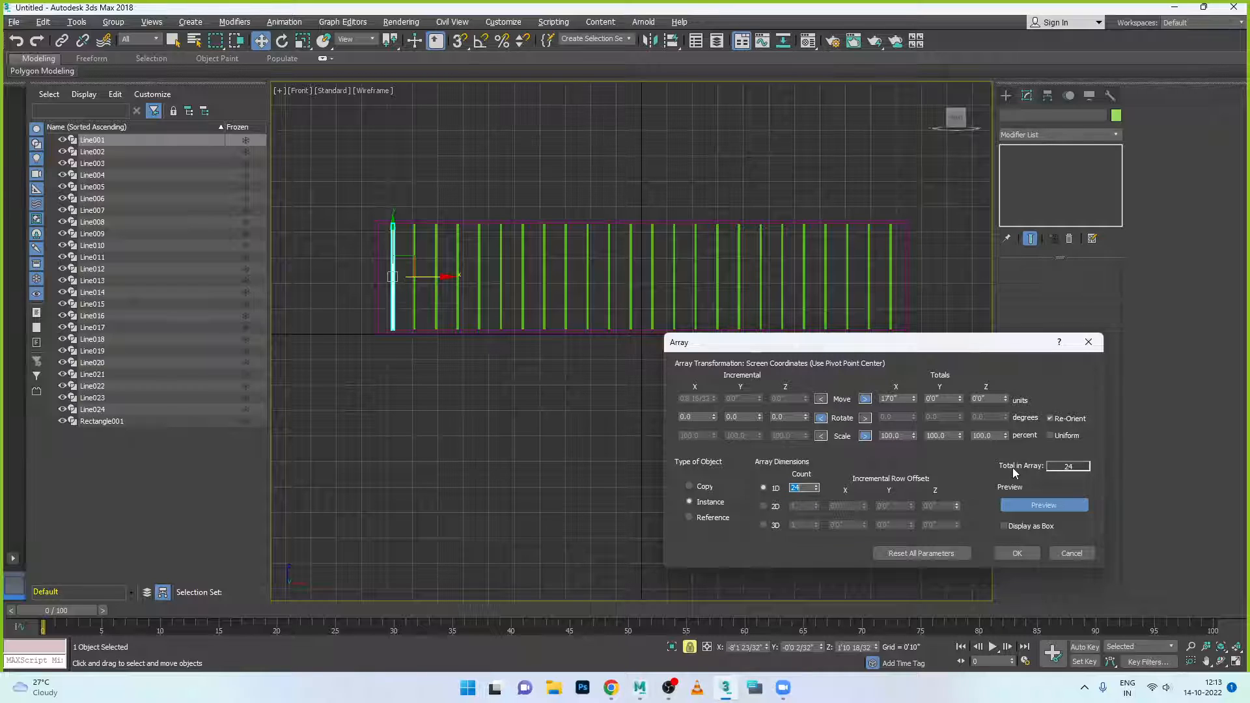
pyautogui.click(865, 436)
pyautogui.click(820, 435)
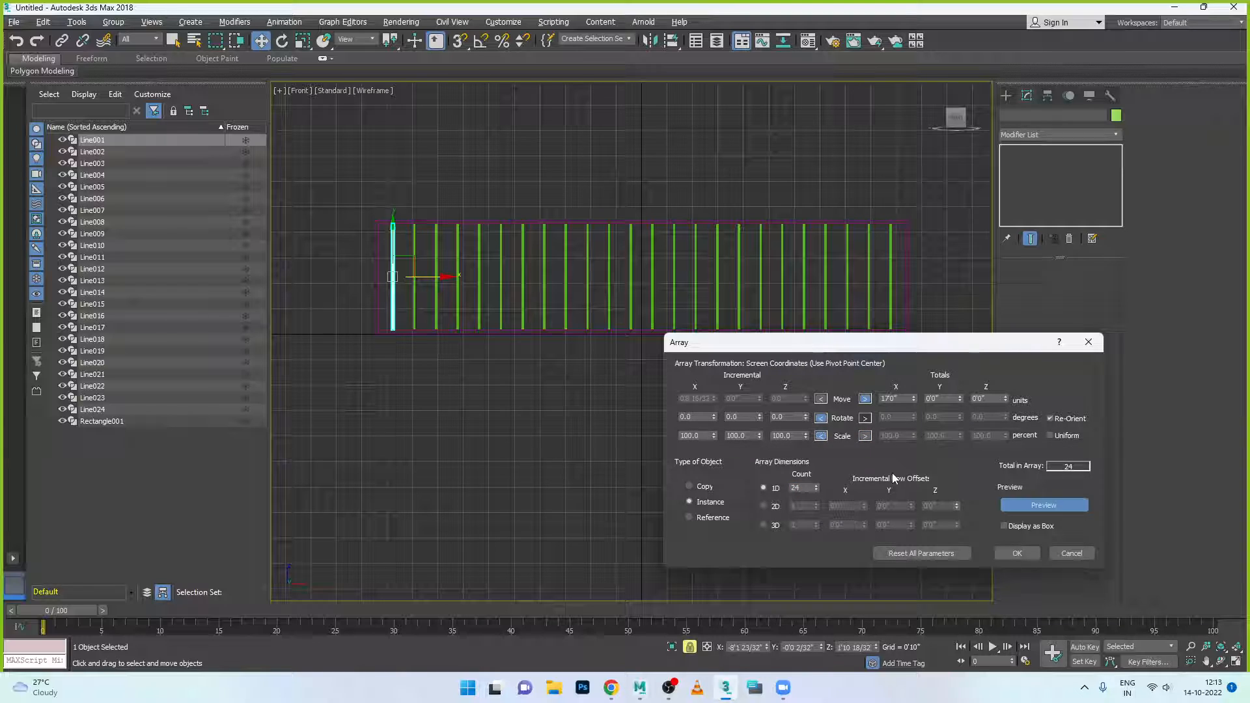
# Create the array with a total X rotation of 70 degrees, and show it in a maximized Perspective view.
pyautogui.click(866, 419)
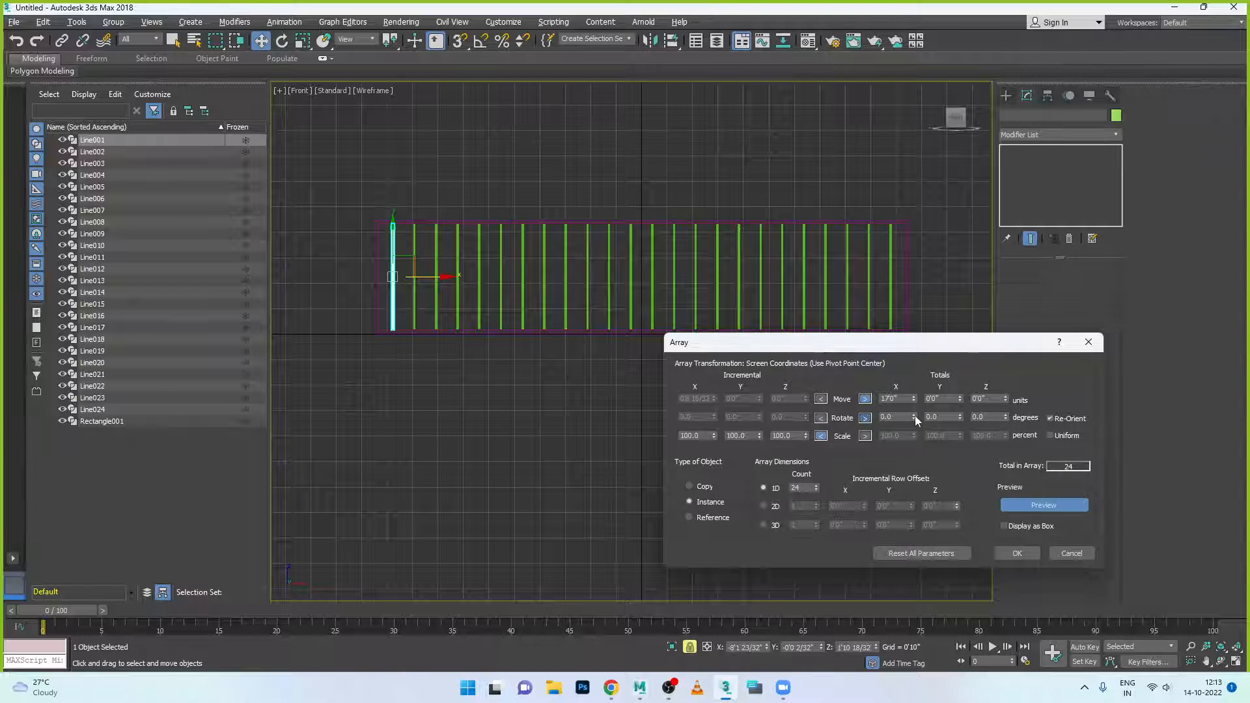
pyautogui.moveTo(914, 415); pyautogui.dragTo(930, 394)
pyautogui.moveTo(929, 403); pyautogui.dragTo(940, 366)
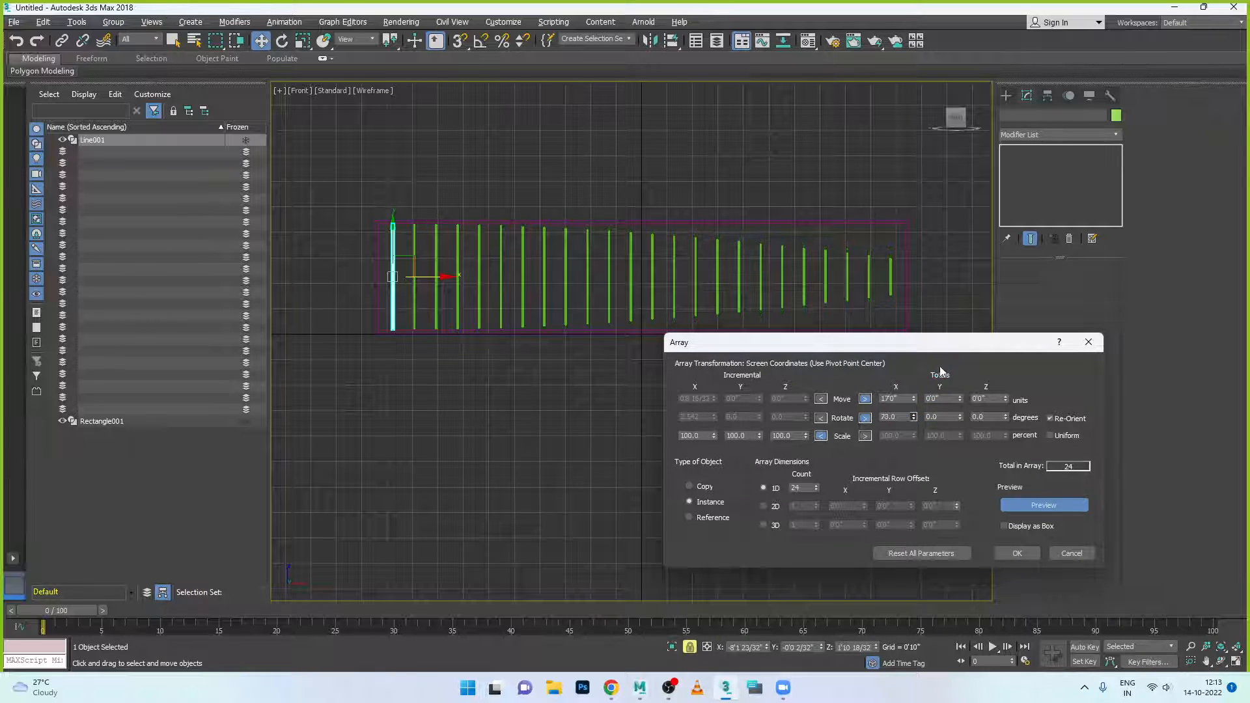
pyautogui.click(1017, 554)
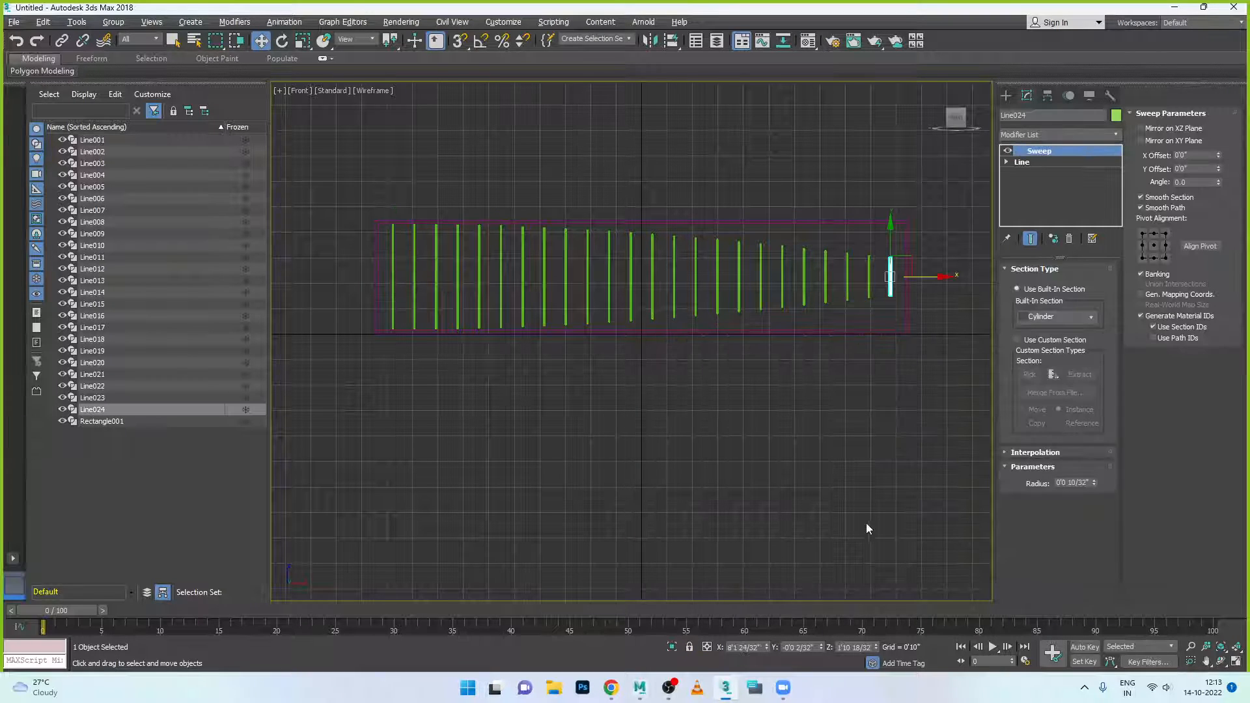
pyautogui.hotkey('alt', 'w')
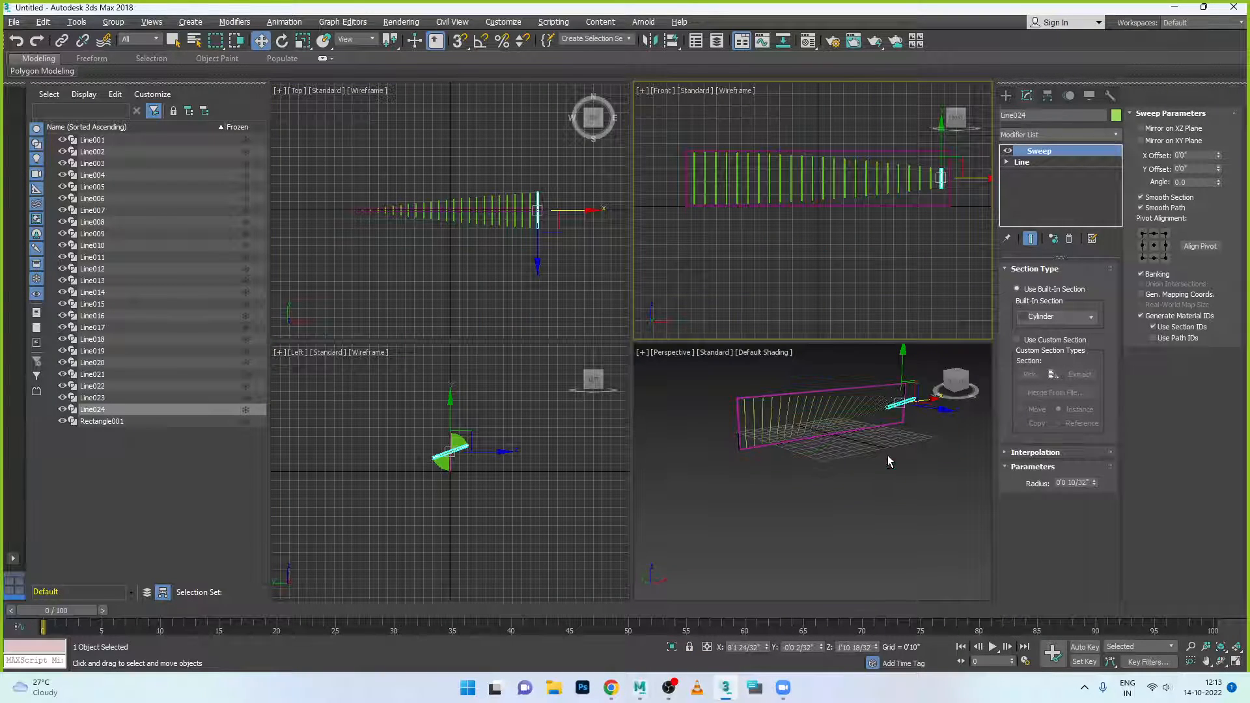
pyautogui.hotkey('alt', 'w')
pyautogui.keyDown('alt'); pyautogui.moveTo(811, 417); pyautogui.dragTo(780, 413, button='middle'); pyautogui.keyUp('alt')
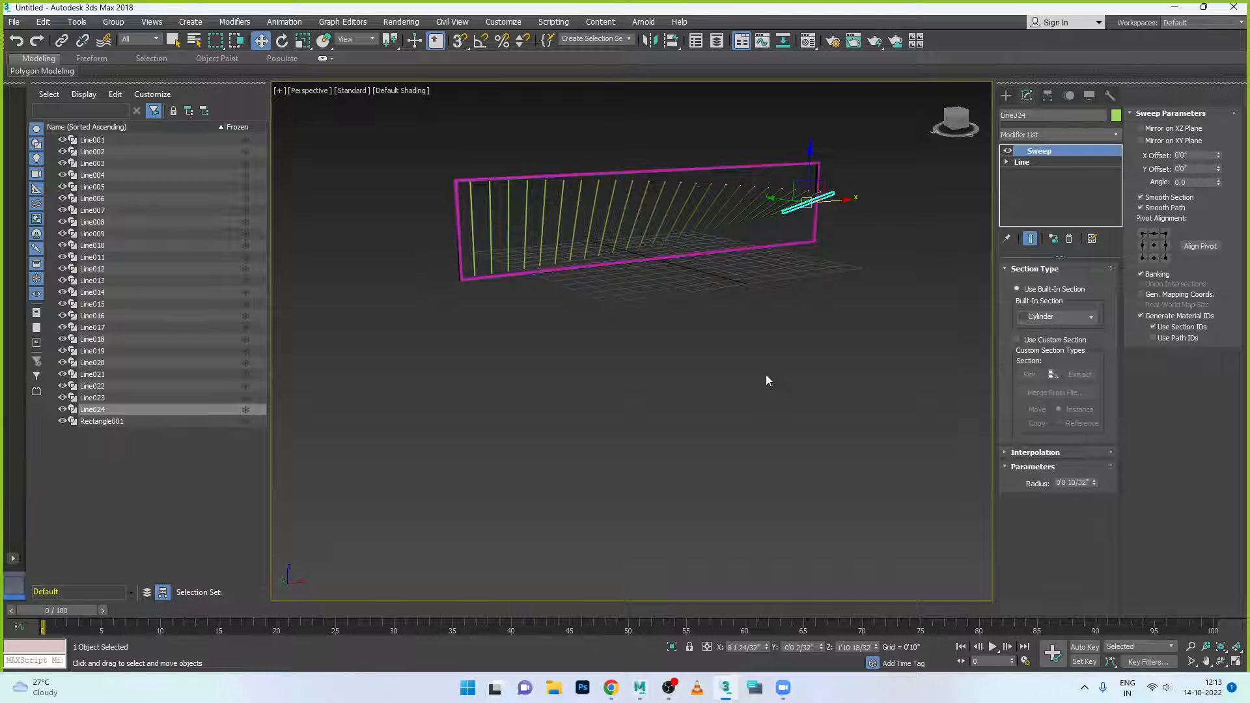
pyautogui.click(43, 22)
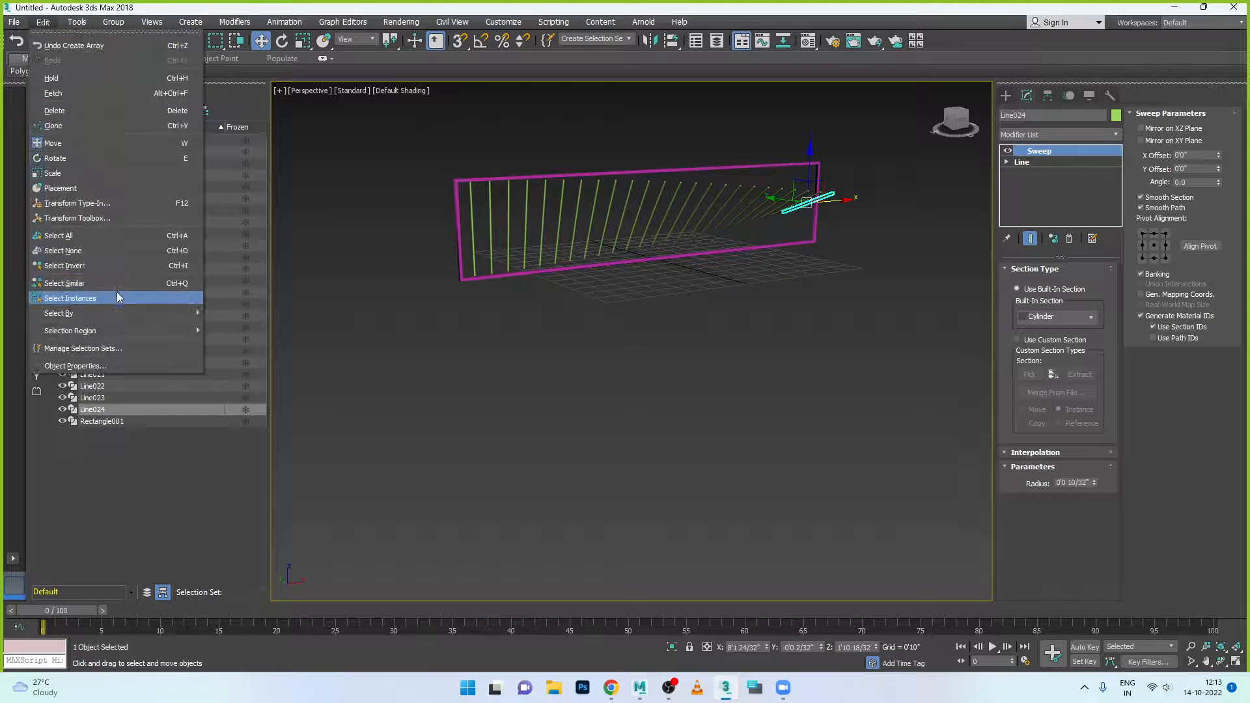
pyautogui.moveTo(77, 22)
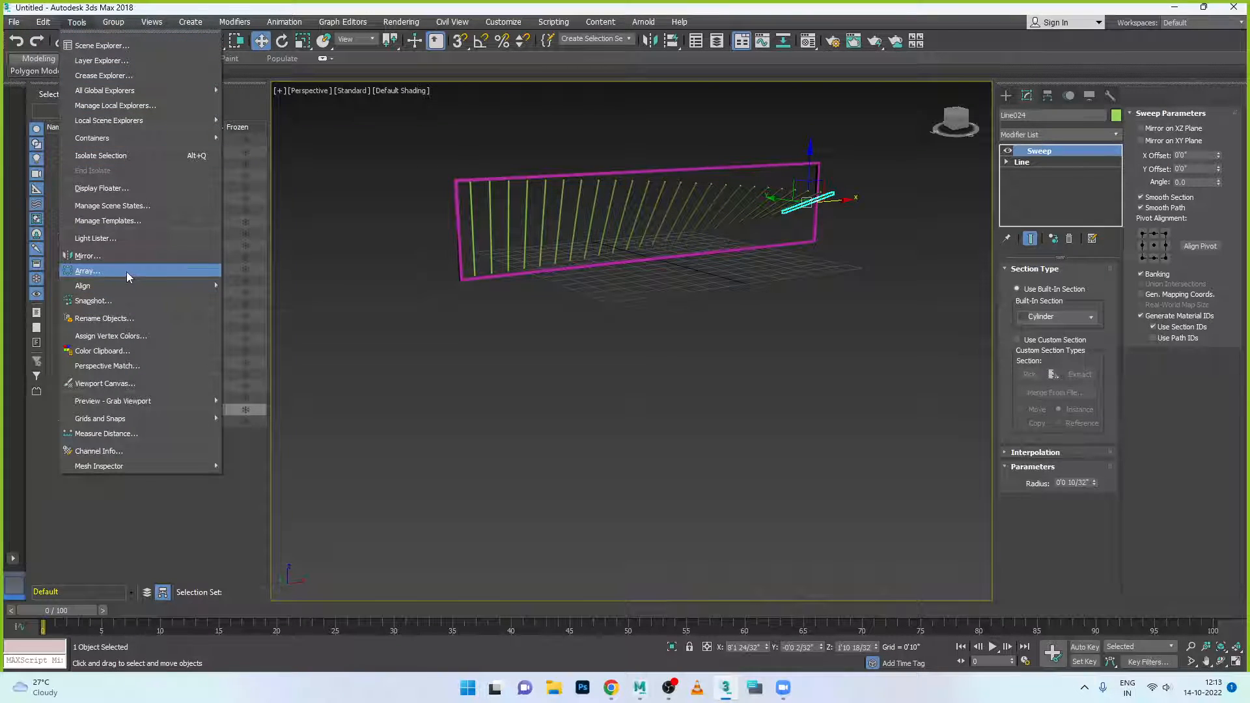
pyautogui.moveTo(120, 286)
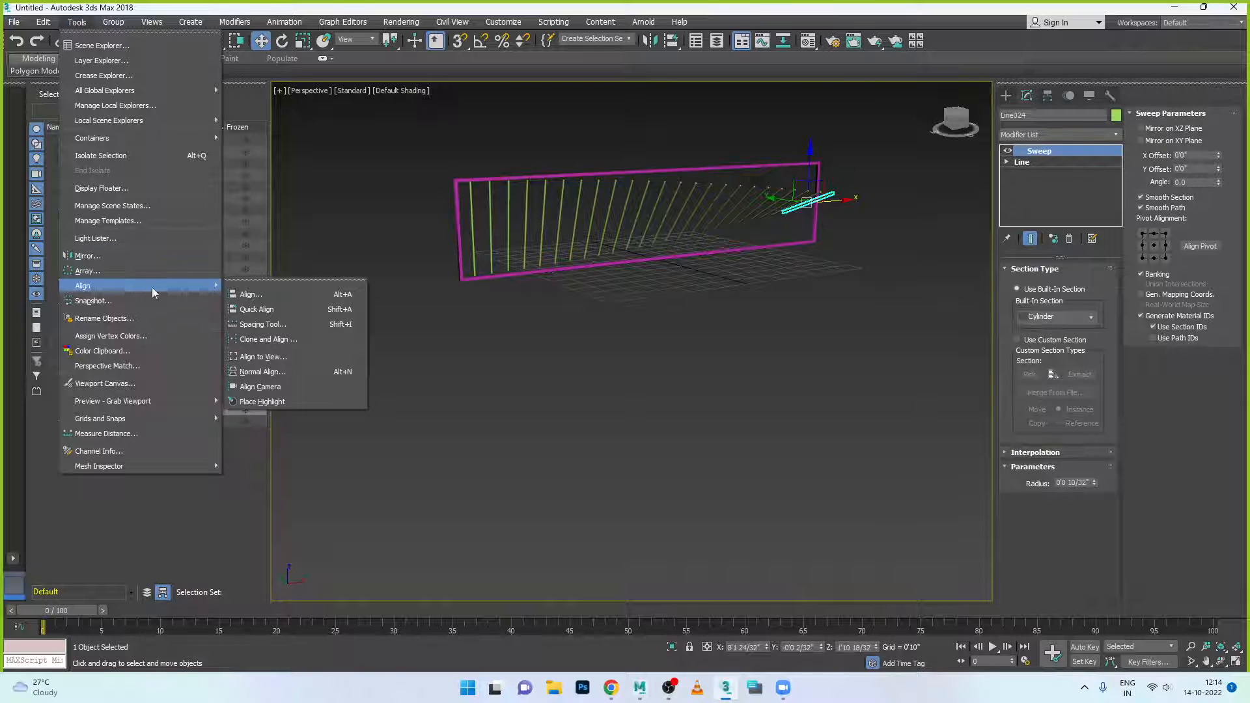
pyautogui.click(474, 242)
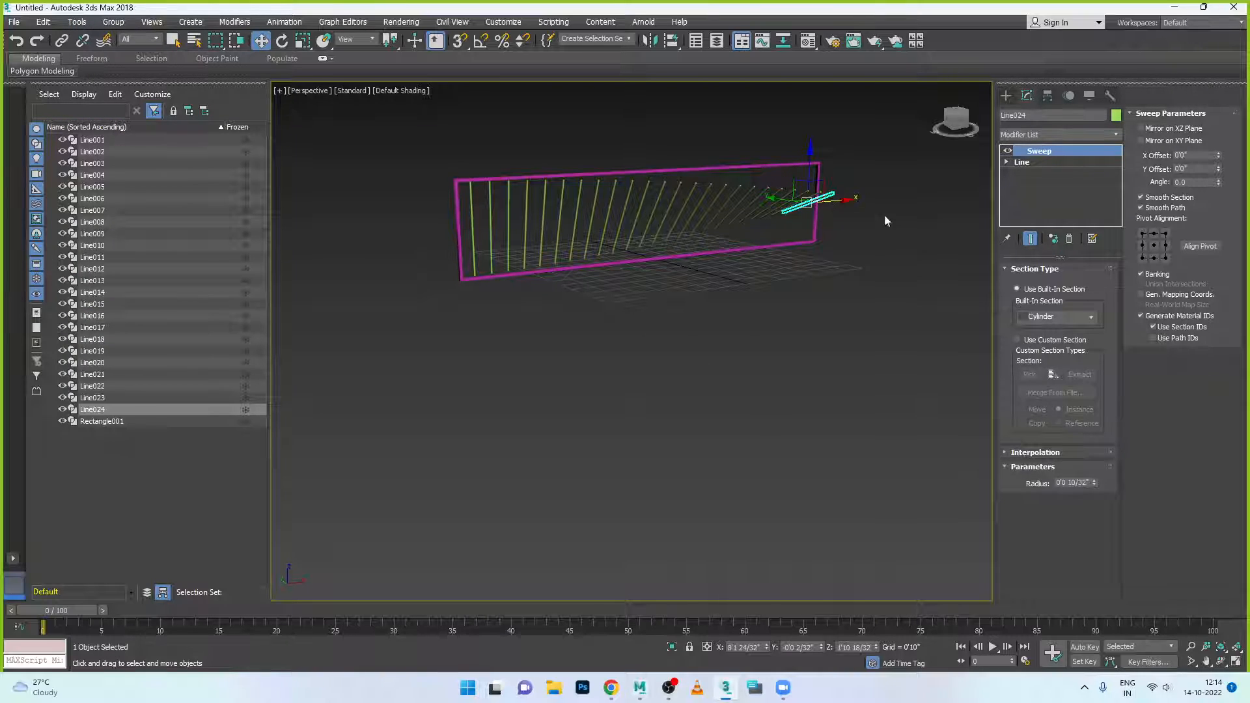
# Try the Pipe, Tee and Bar built-in sections on the instanced bars' Sweep modifier.
pyautogui.click(1090, 319)
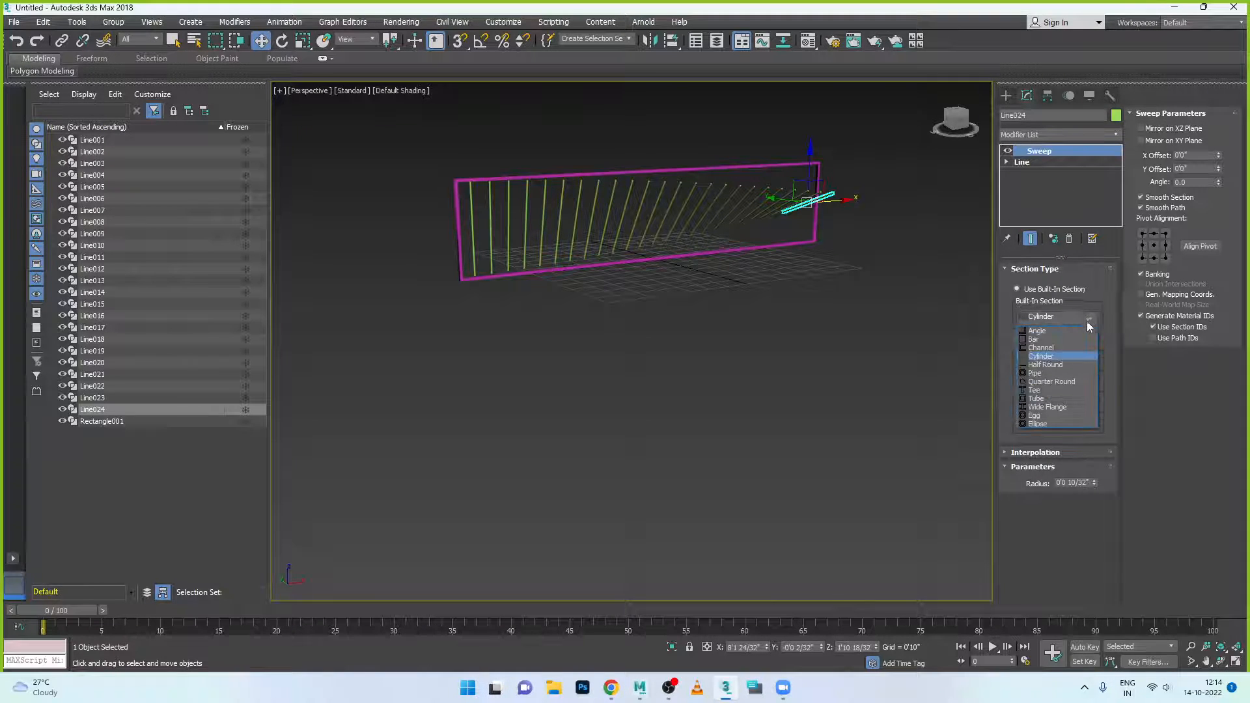
pyautogui.click(1059, 374)
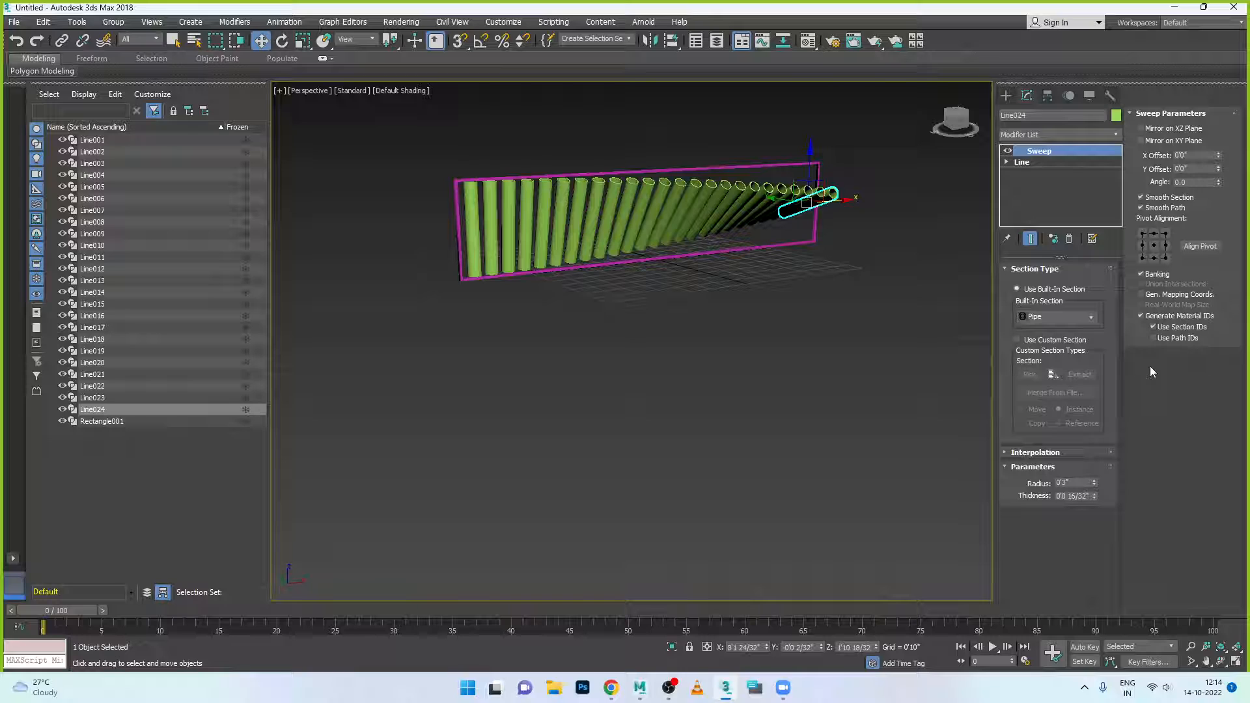
pyautogui.click(1076, 318)
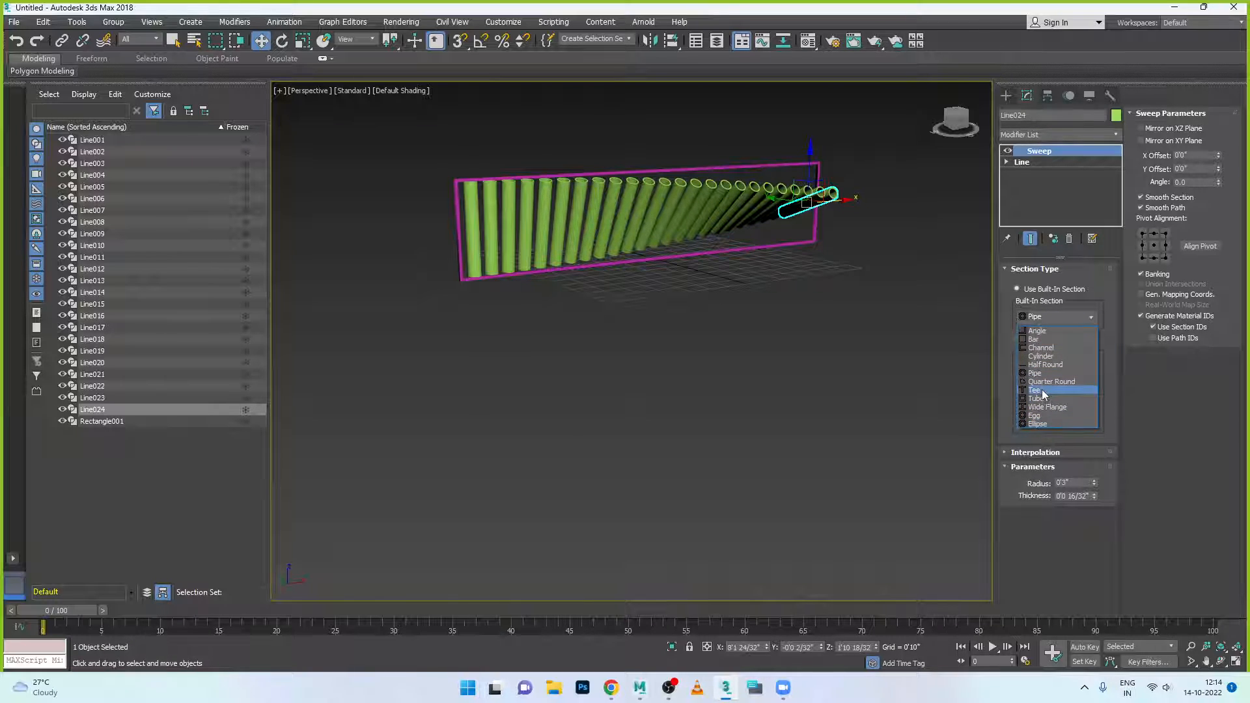
pyautogui.click(1042, 392)
pyautogui.click(1082, 319)
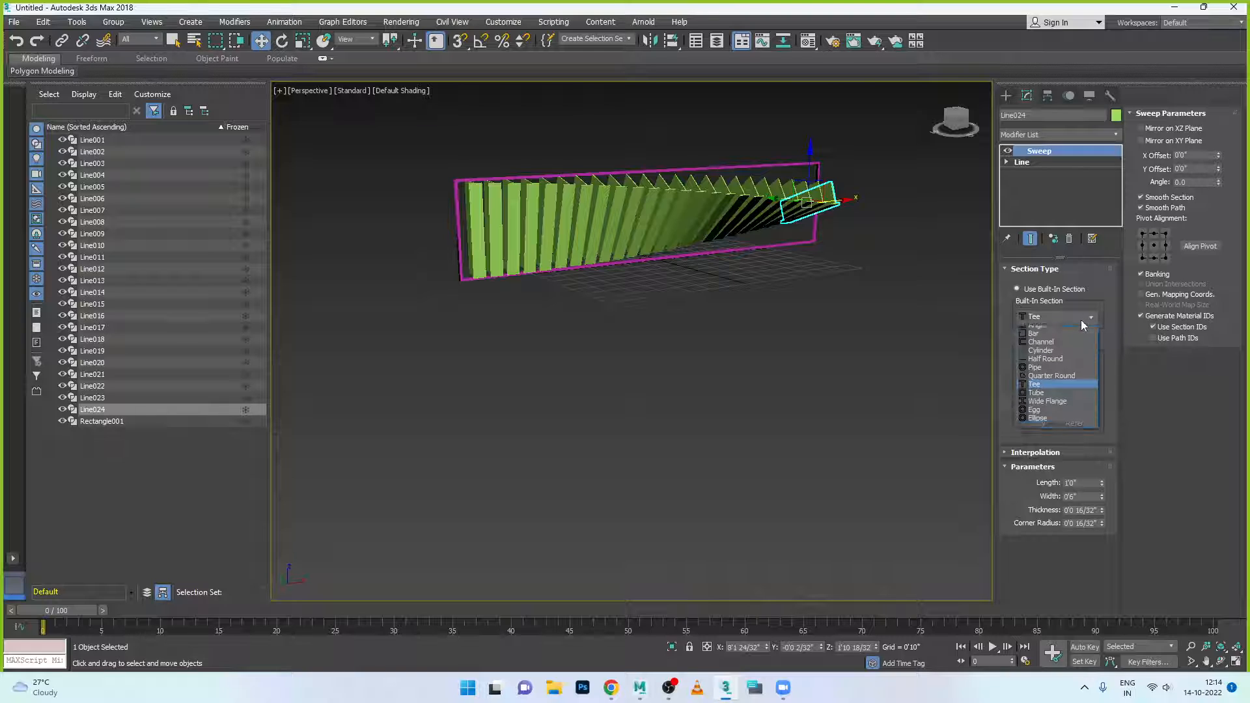
pyautogui.click(1084, 334)
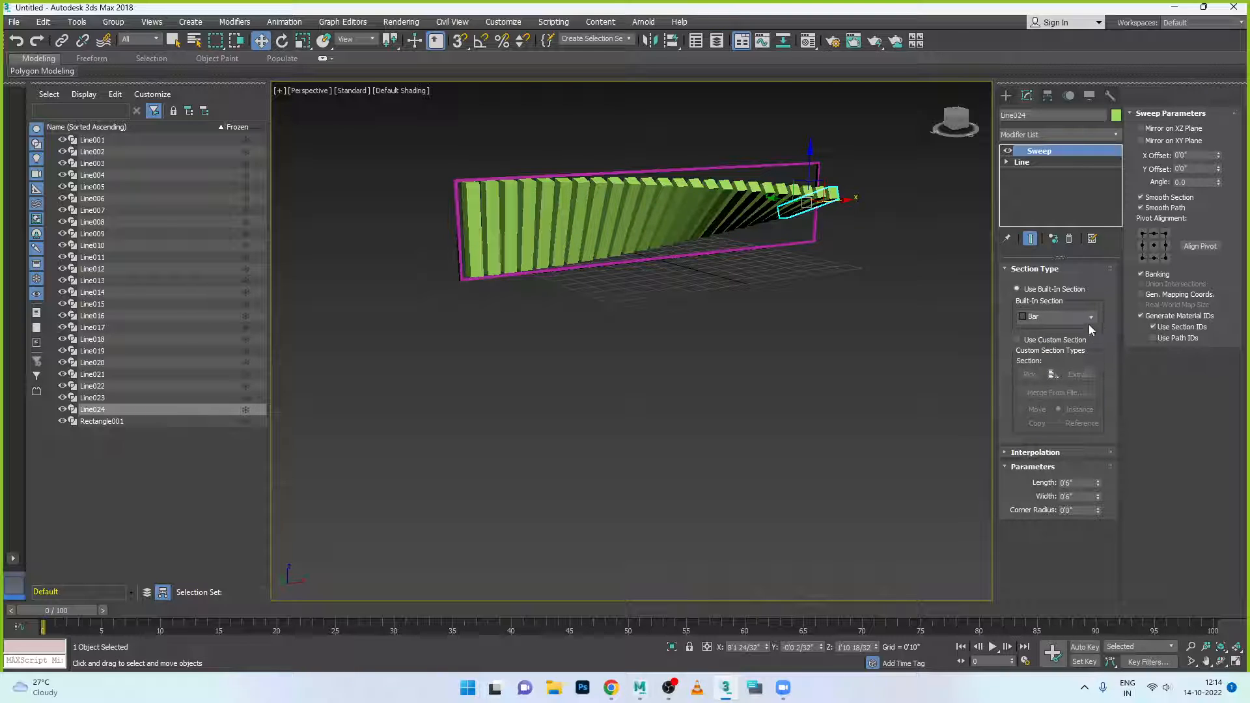
# Try a Channel section with length 0'9", width 0'3 8/32", thickness 0'1 1/32" and corner radius 1 of 0'0 17/32".
pyautogui.click(1089, 324)
pyautogui.click(1066, 352)
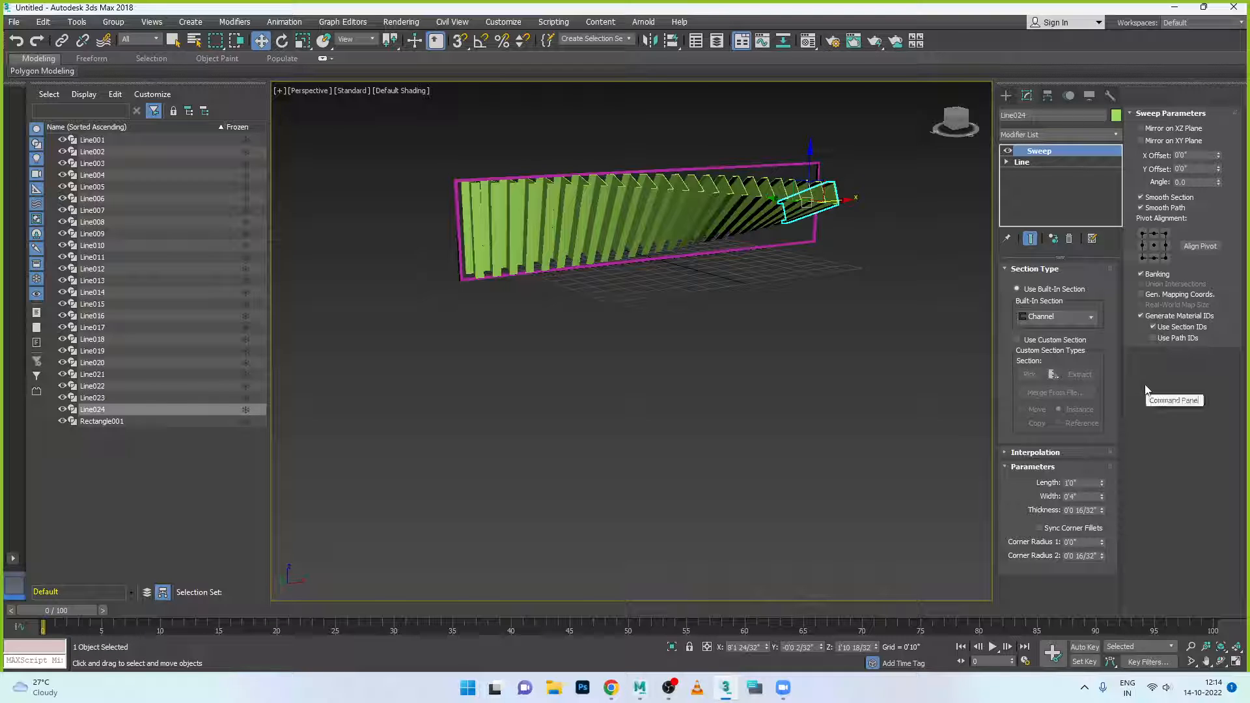
pyautogui.scroll(5, 736, 144)
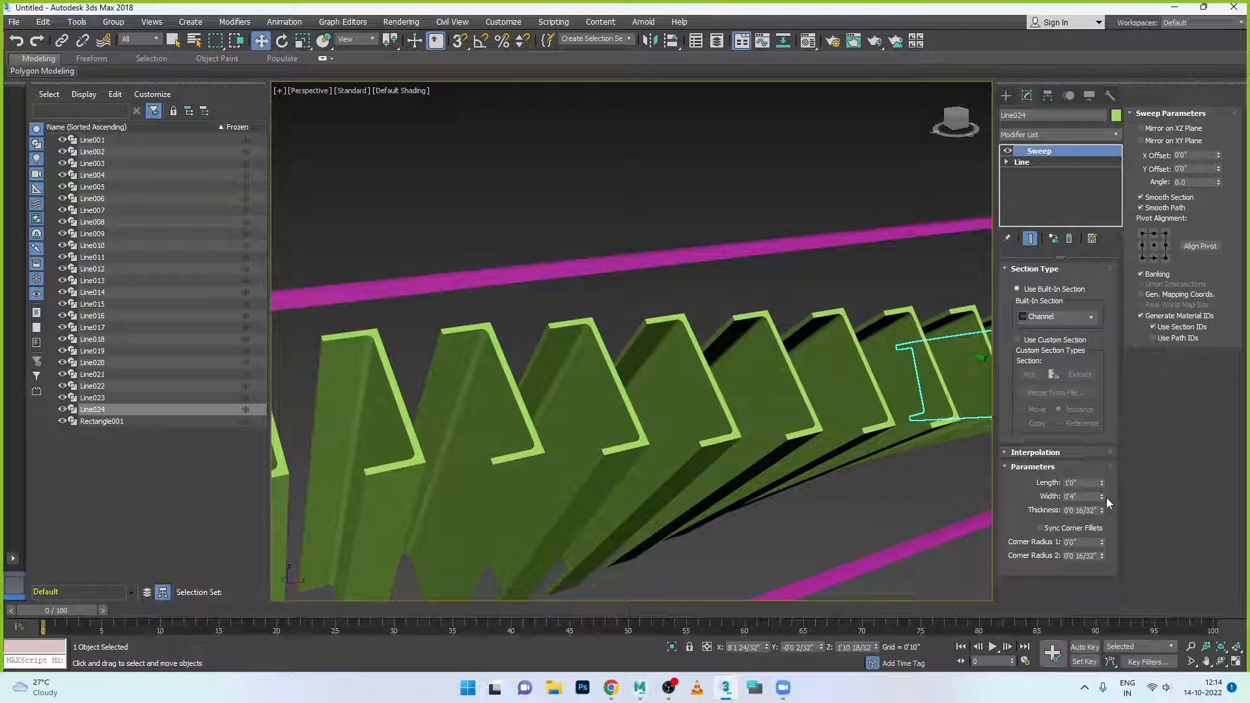
pyautogui.moveTo(1101, 482)
pyautogui.mouseDown()
pyautogui.moveTo(1101, 444)
pyautogui.moveTo(1110, 545)
pyautogui.moveTo(1102, 477)
pyautogui.mouseUp()
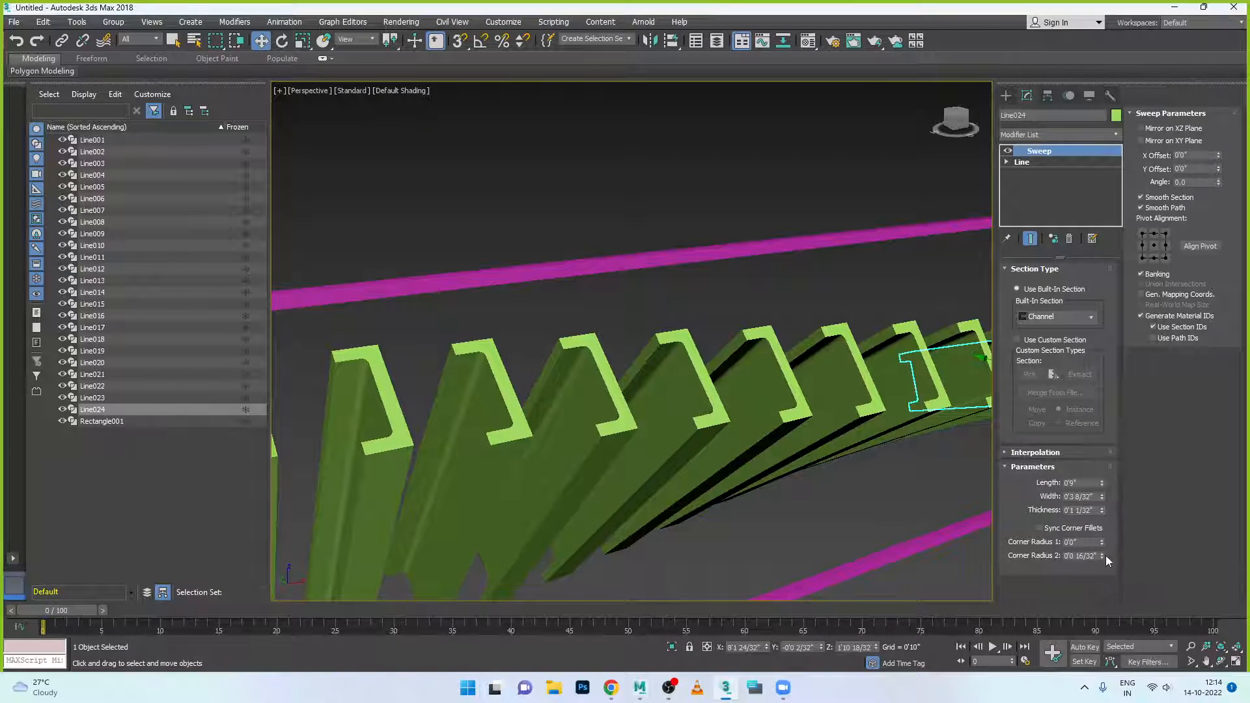
pyautogui.moveTo(1102, 542); pyautogui.dragTo(1100, 506)
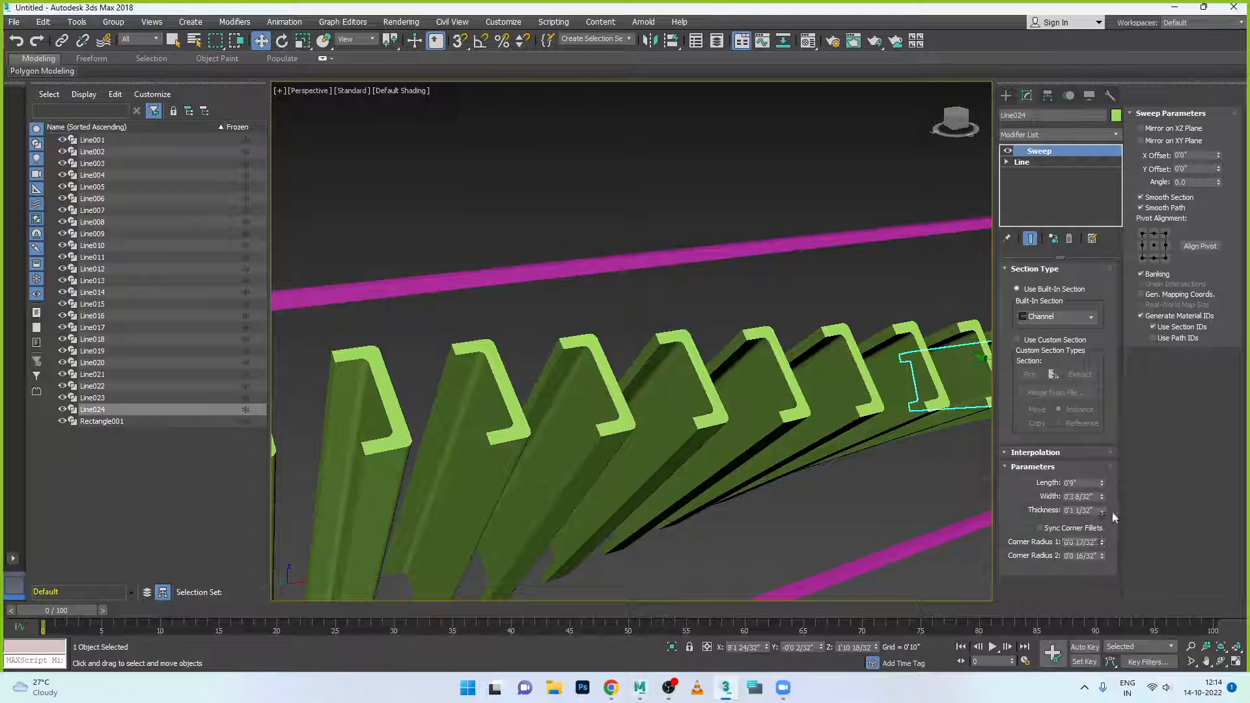
# Change the Sweep modifier's built-in section on the arrayed bars to Tube.
pyautogui.click(1081, 320)
pyautogui.click(1047, 402)
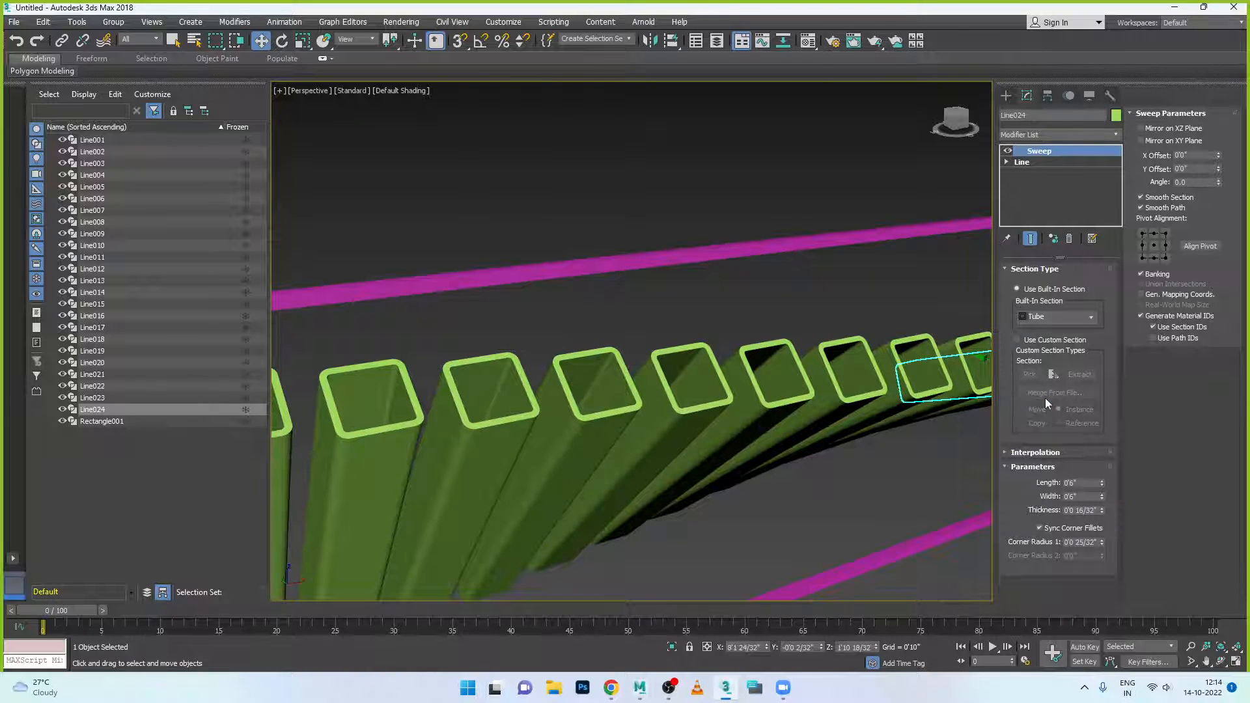
pyautogui.click(77, 22)
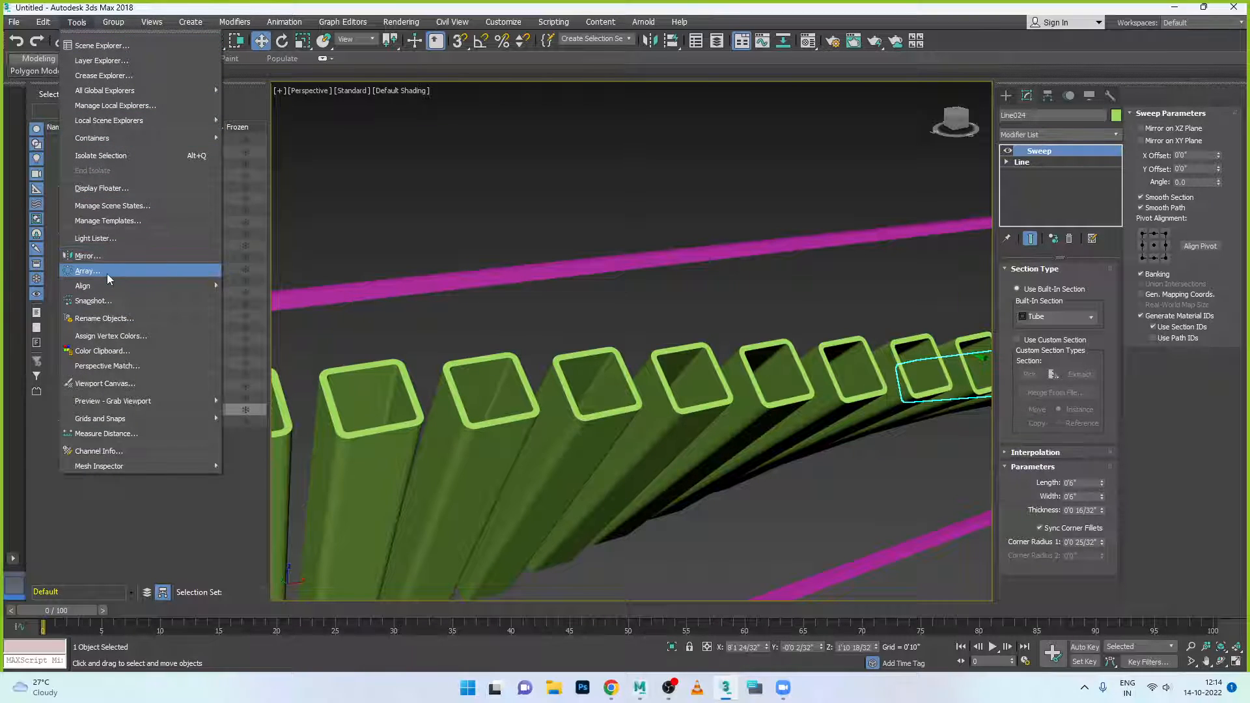
pyautogui.moveTo(184, 291)
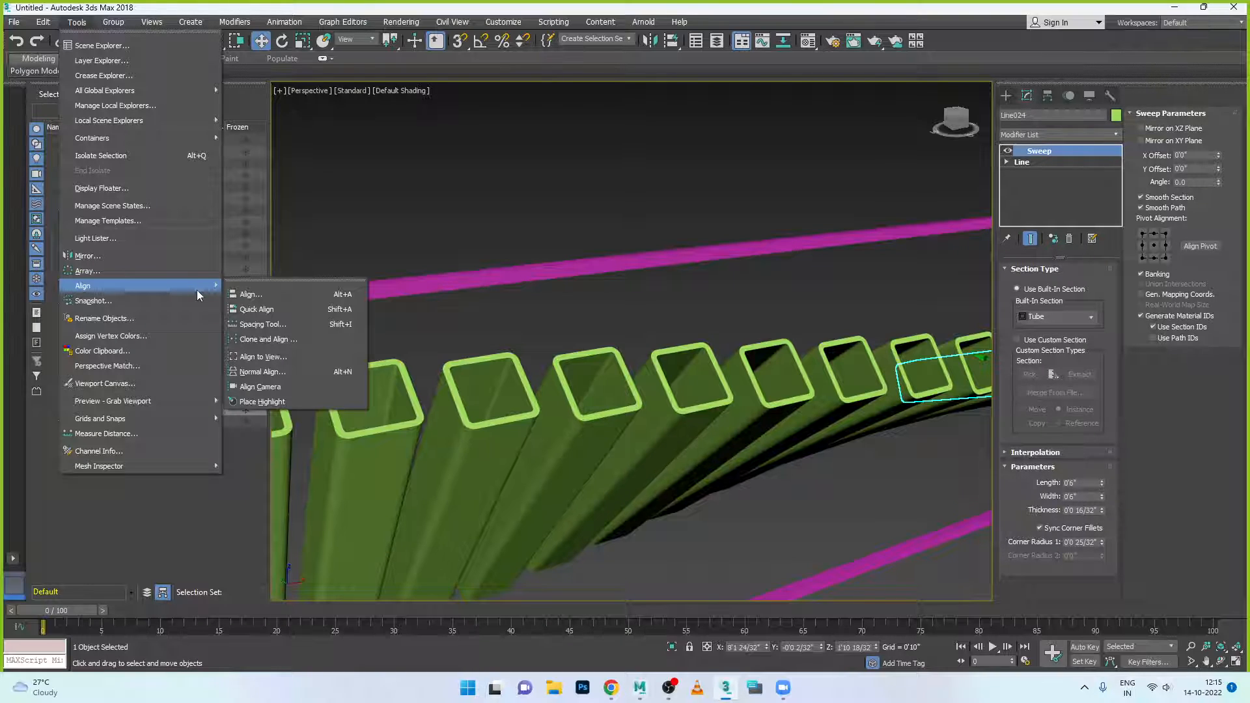
pyautogui.click(498, 332)
# Deselect the last arrayed bar so that no object in the scene is selected.
pyautogui.scroll(-6, 499, 332)
pyautogui.scroll(4, 484, 337)
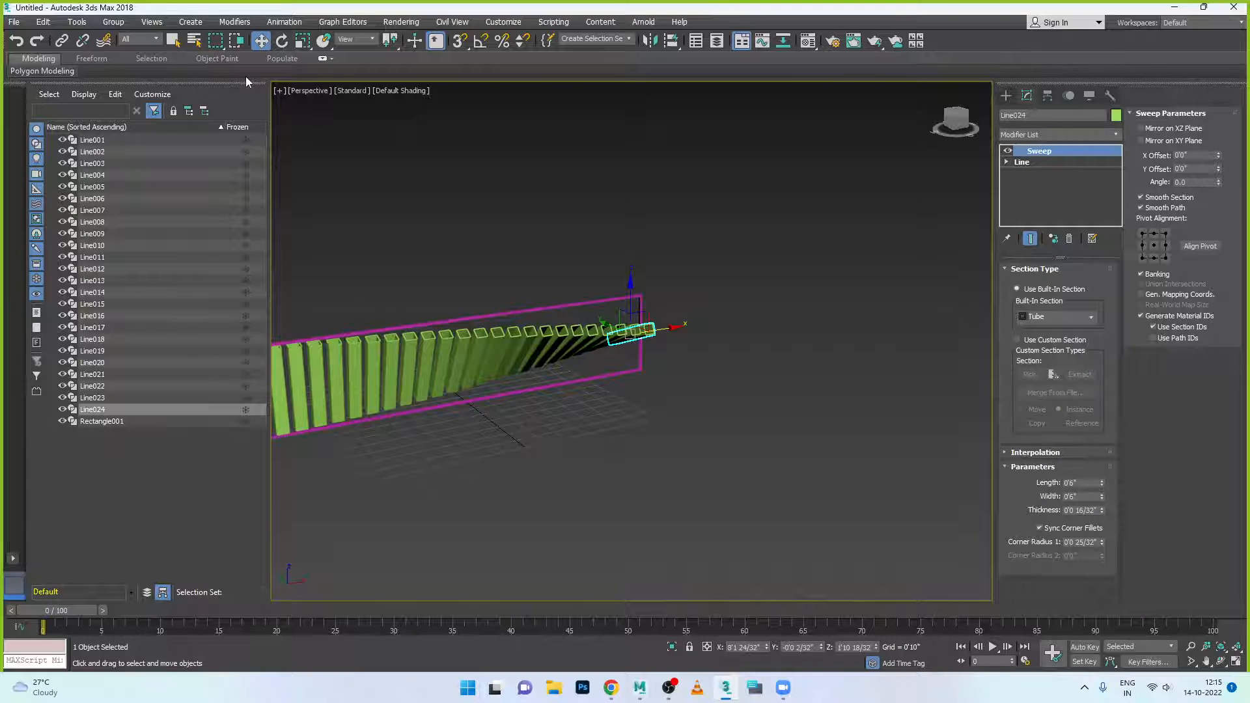
pyautogui.click(399, 165)
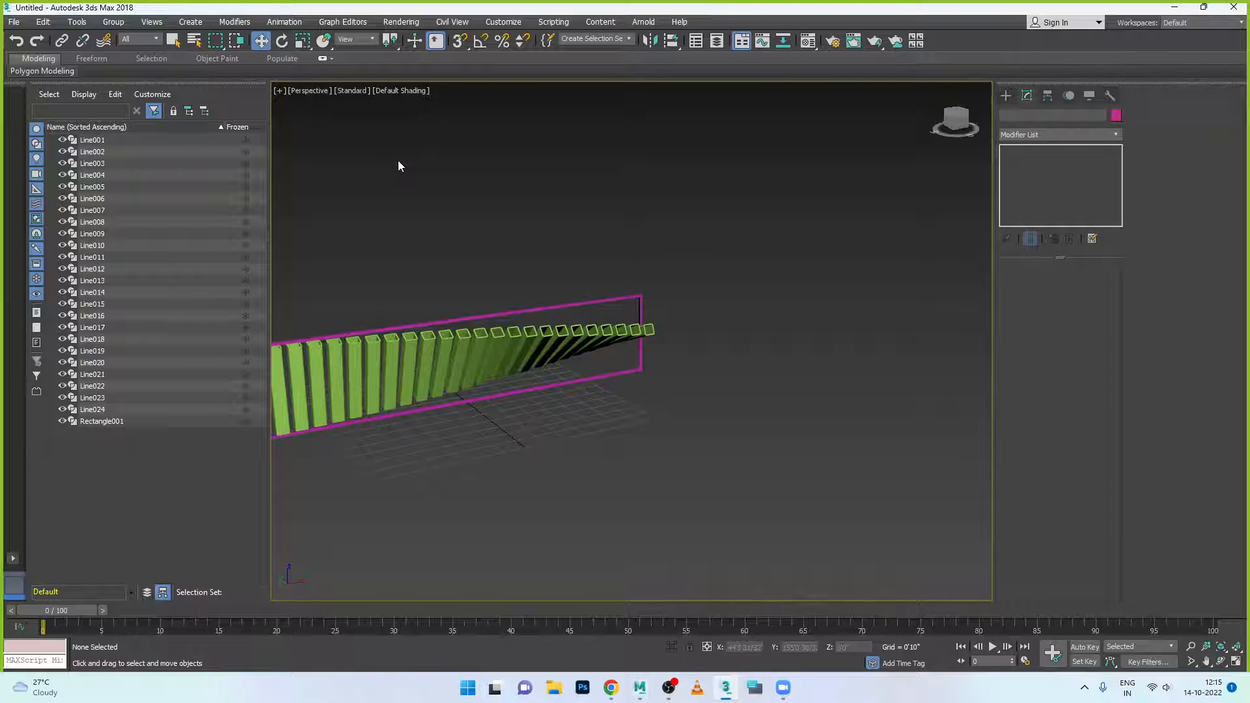